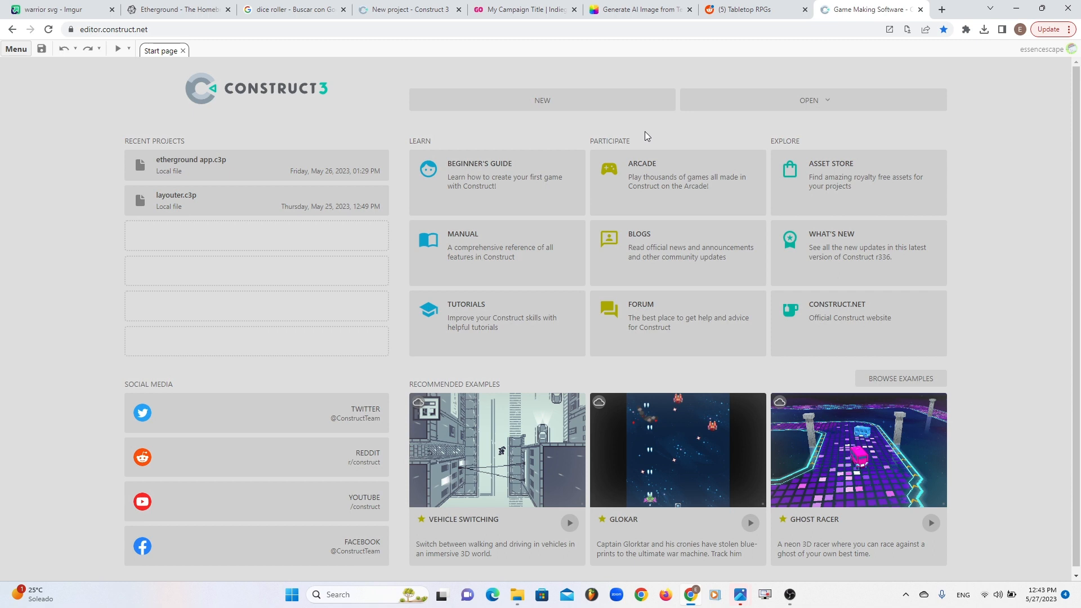
# - Load the Construct 3 editor at editor.construct.net
pyautogui.click(636, 27)
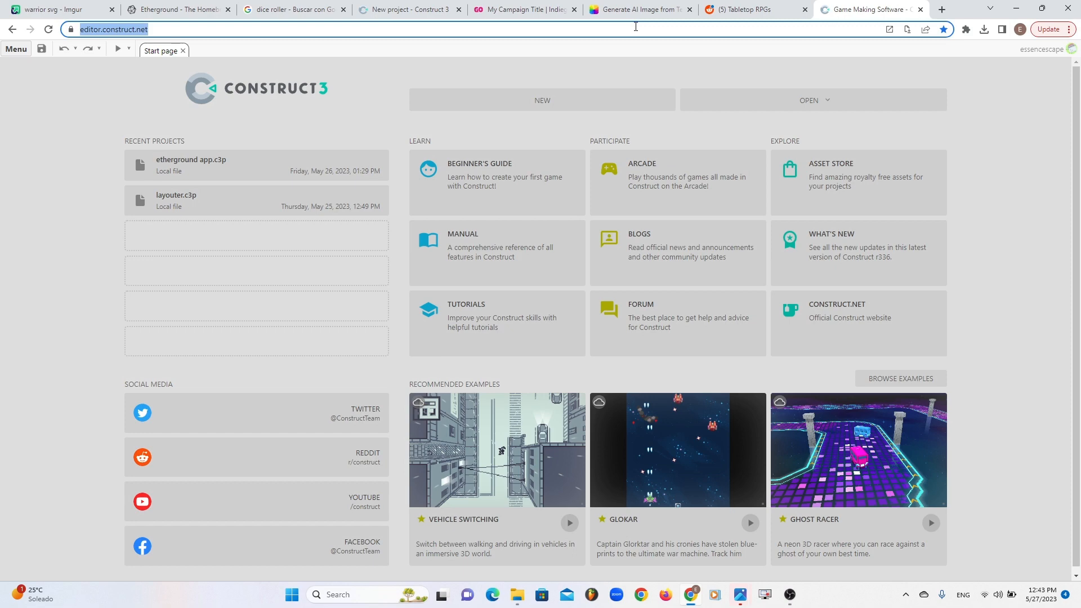
pyautogui.write('editor.')
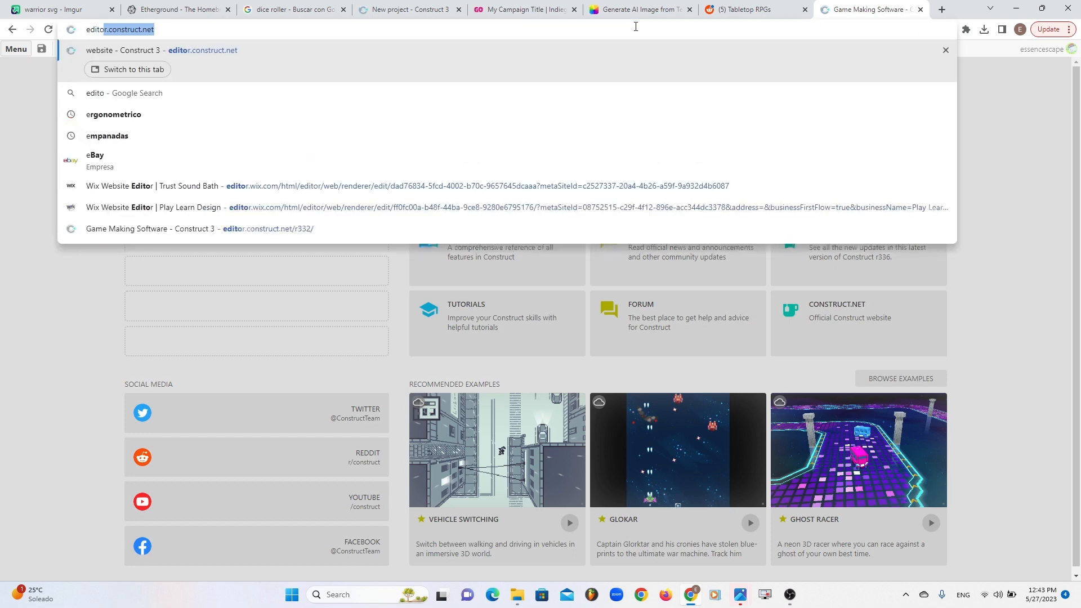
pyautogui.write('construct.met')
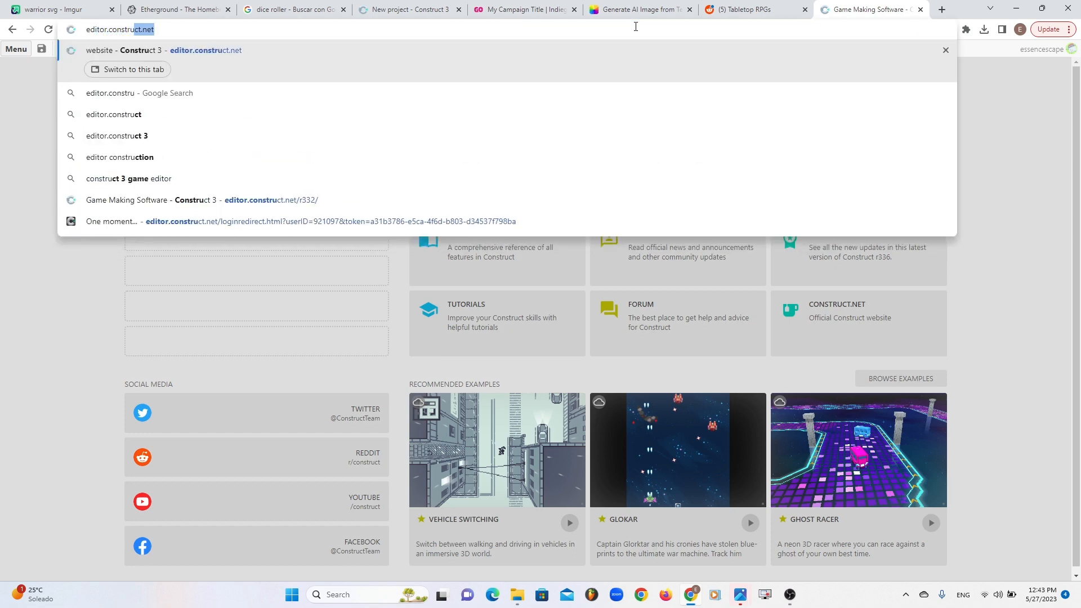
pyautogui.press('BackSpace')
pyautogui.press('BackSpace')
pyautogui.press('BackSpace')
pyautogui.write('net')
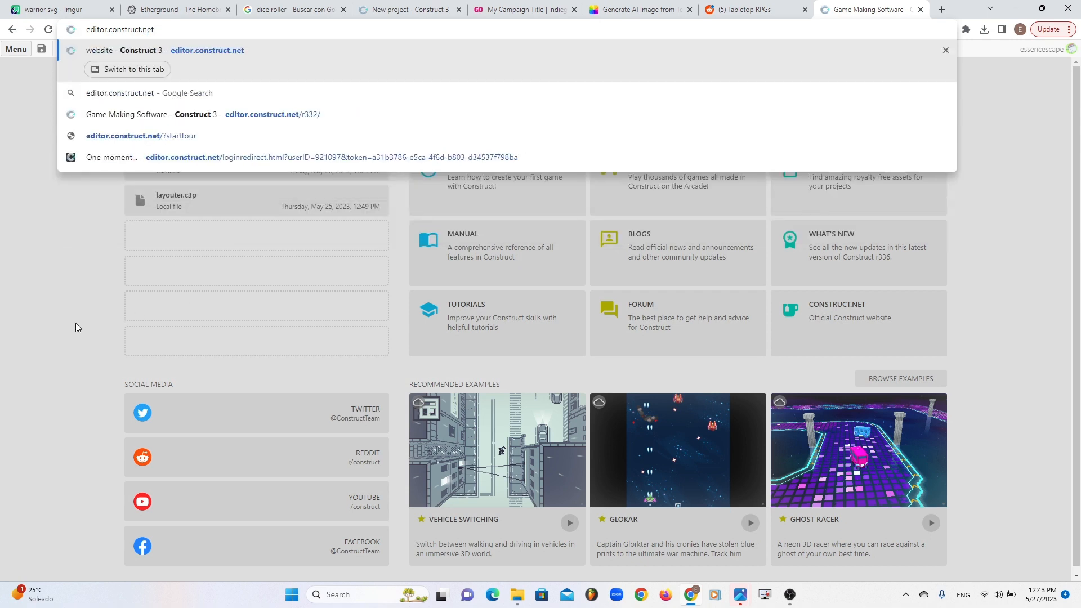
pyautogui.press('Return')
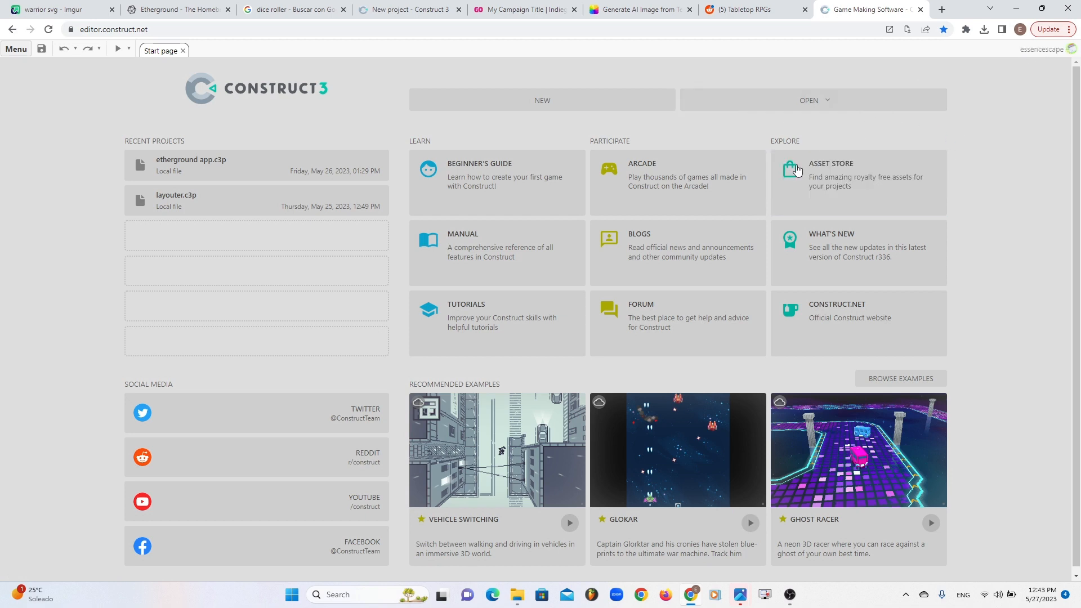
# - Create a new project called "iphone resolution" with the SD portrait 9:16 preset
pyautogui.click(845, 172)
pyautogui.click(568, 105)
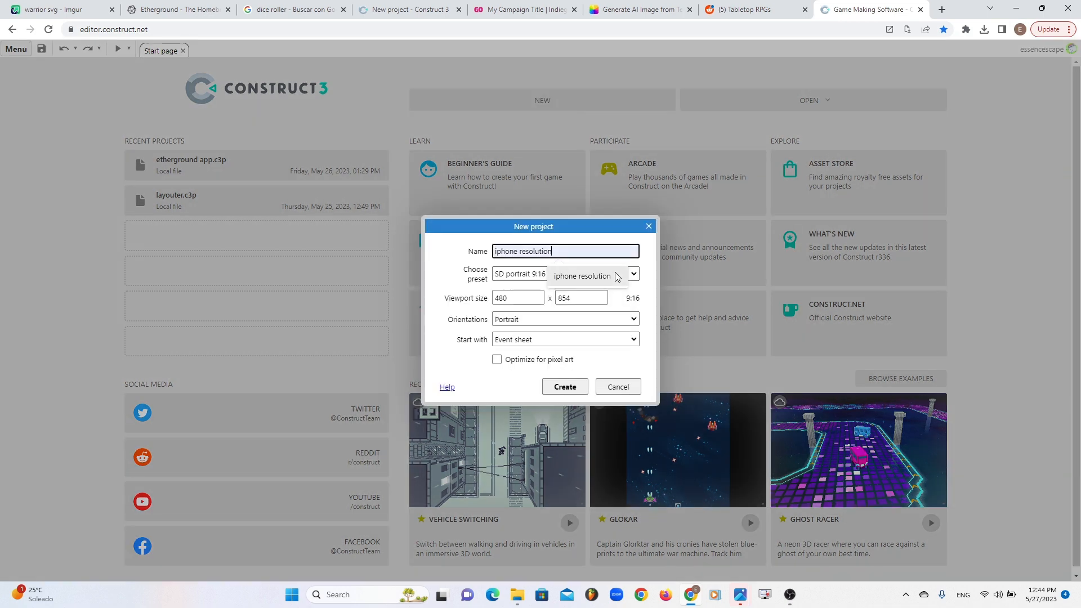
pyautogui.click(580, 276)
pyautogui.click(634, 276)
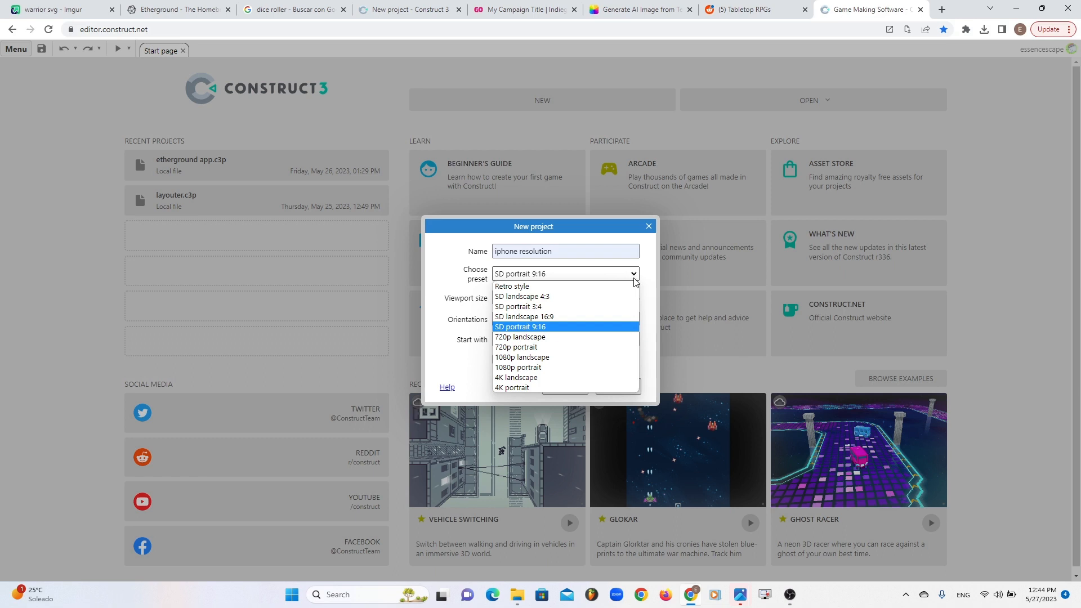
pyautogui.click(569, 328)
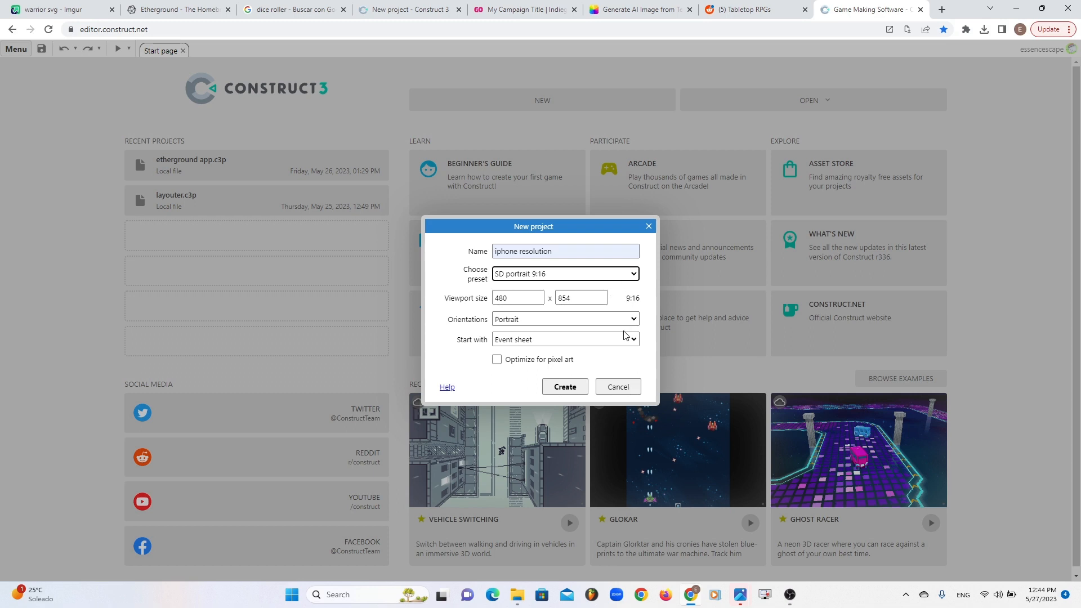
pyautogui.click(566, 387)
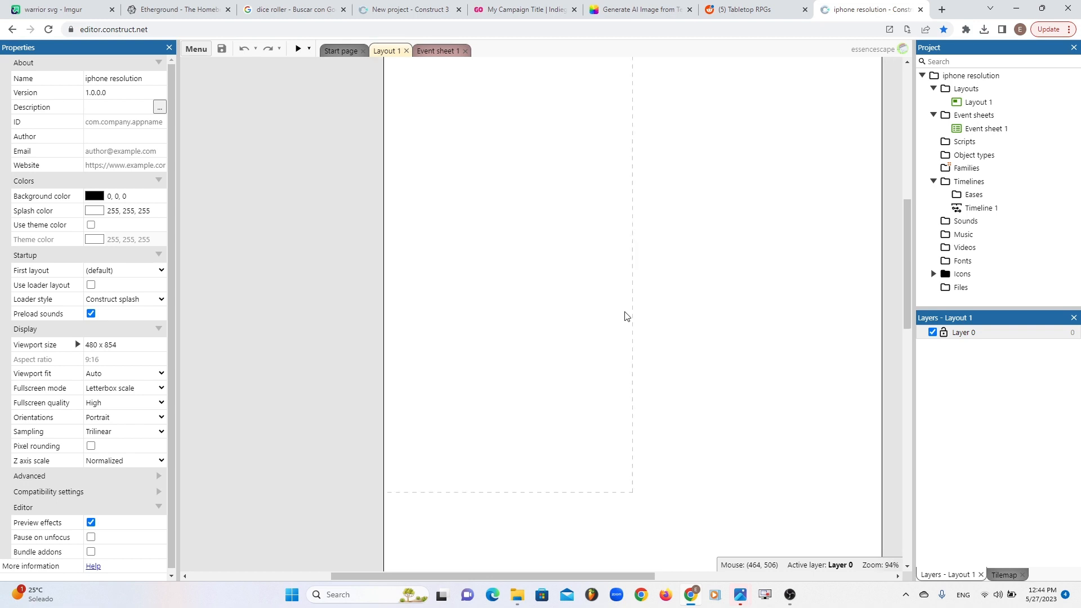
pyautogui.keyDown('ctrl'); pyautogui.scroll(-2, 625, 316); pyautogui.keyUp('ctrl')
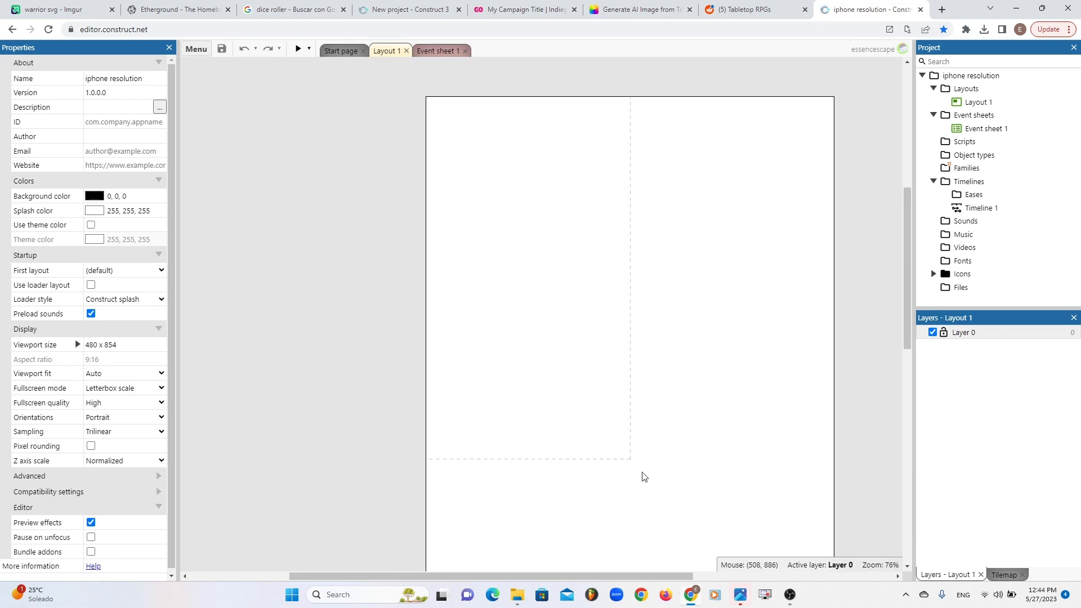
pyautogui.moveTo(641, 461)
pyautogui.mouseDown()
pyautogui.moveTo(546, 387)
pyautogui.moveTo(450, 228)
pyautogui.moveTo(396, 107)
pyautogui.moveTo(399, 78)
pyautogui.moveTo(608, 321)
pyautogui.moveTo(657, 468)
pyautogui.moveTo(643, 481)
pyautogui.mouseUp()
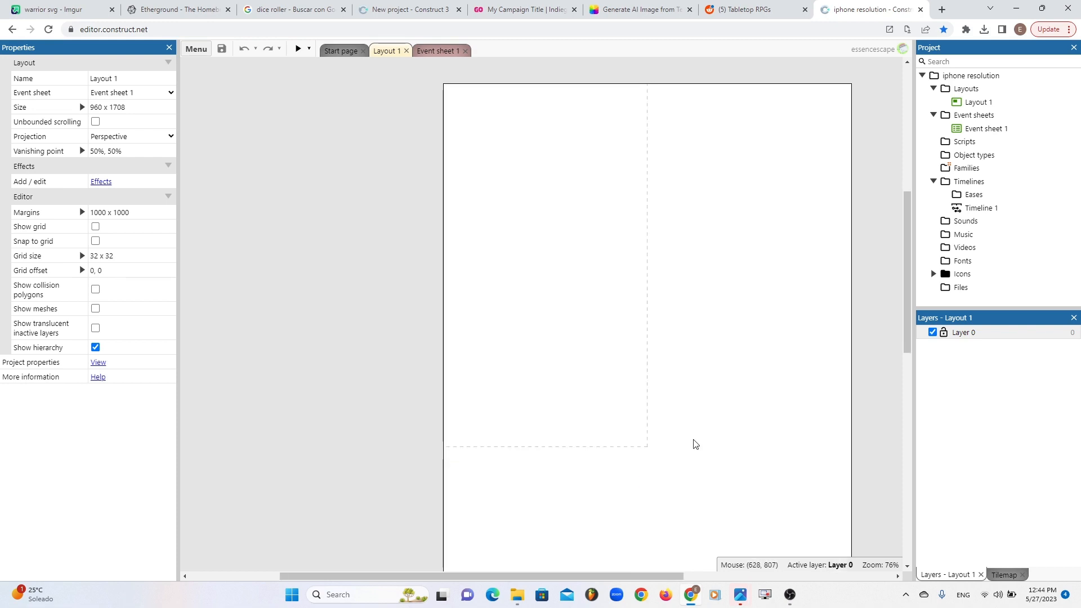
pyautogui.scroll(1, 696, 445)
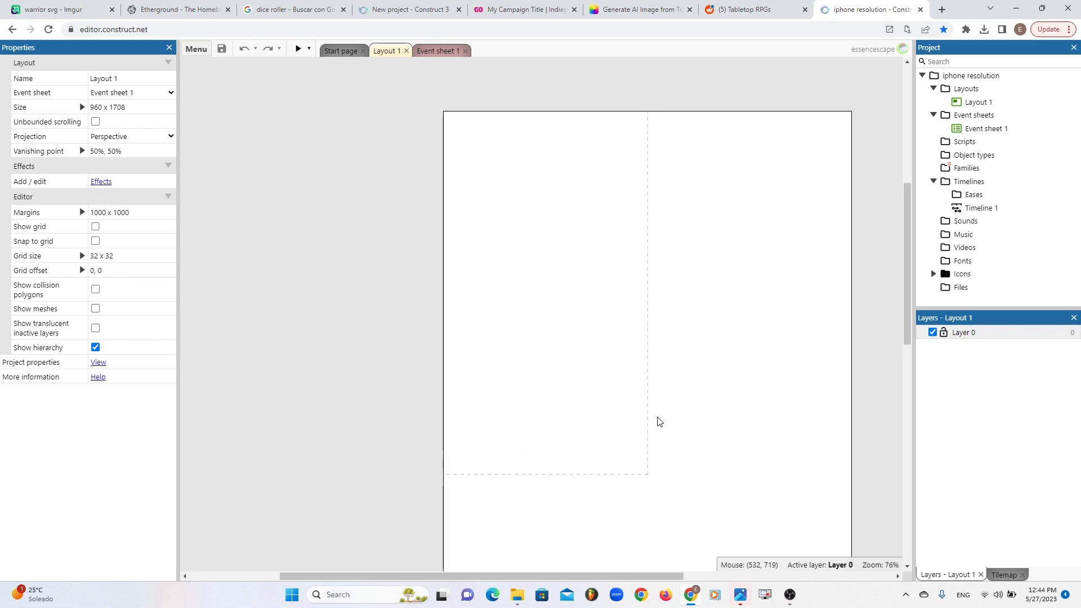
pyautogui.moveTo(655, 492); pyautogui.dragTo(422, 103)
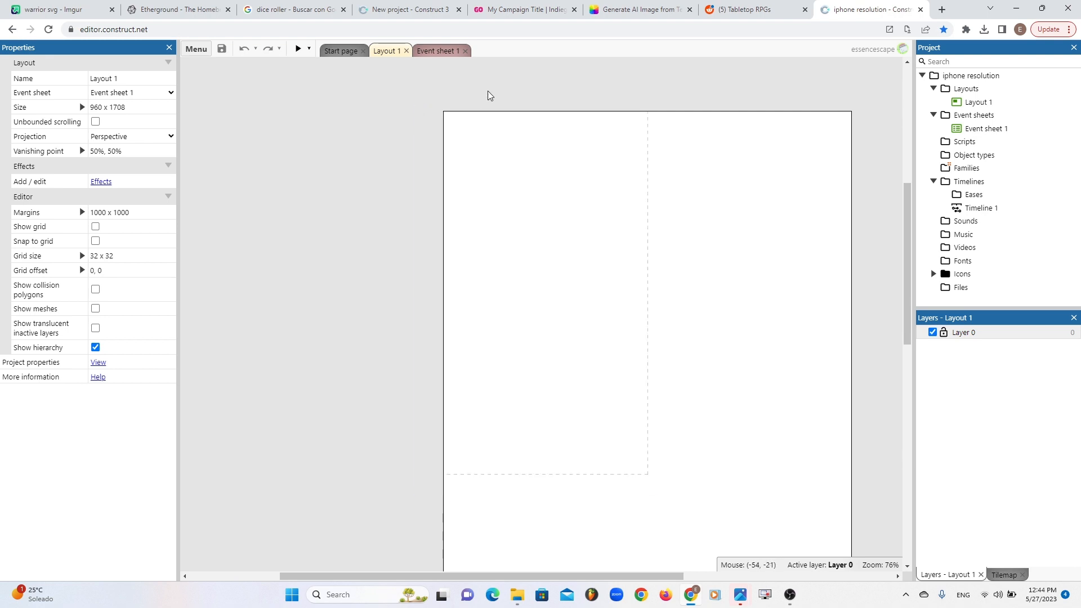
pyautogui.keyDown('ctrl'); pyautogui.scroll(3, 488, 96); pyautogui.keyUp('ctrl')
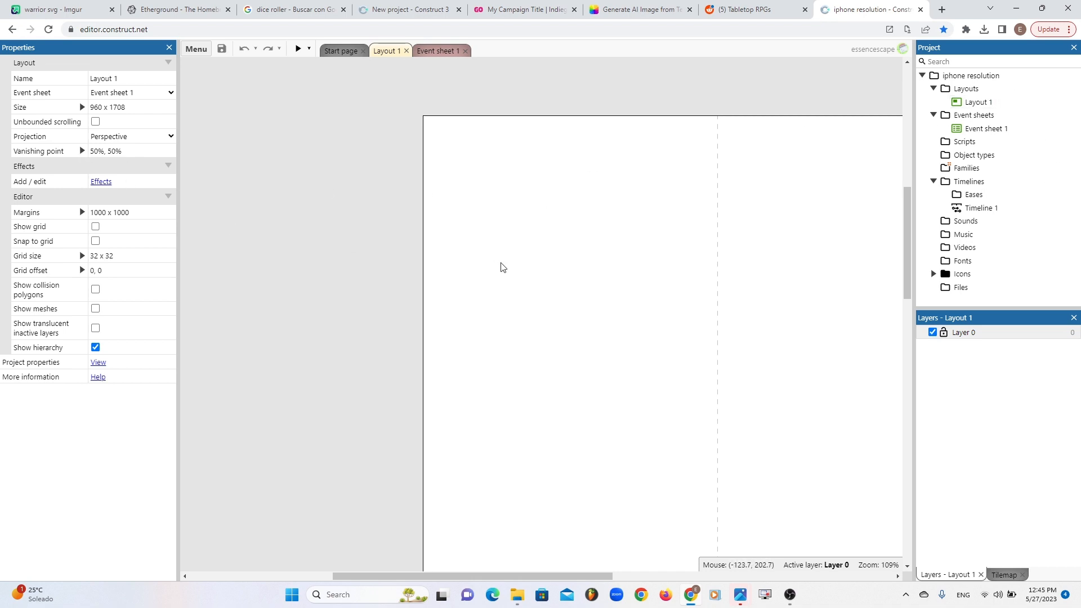
# - Start inserting a new object in the layout and browse the available object plugins
pyautogui.rightClick(609, 239)
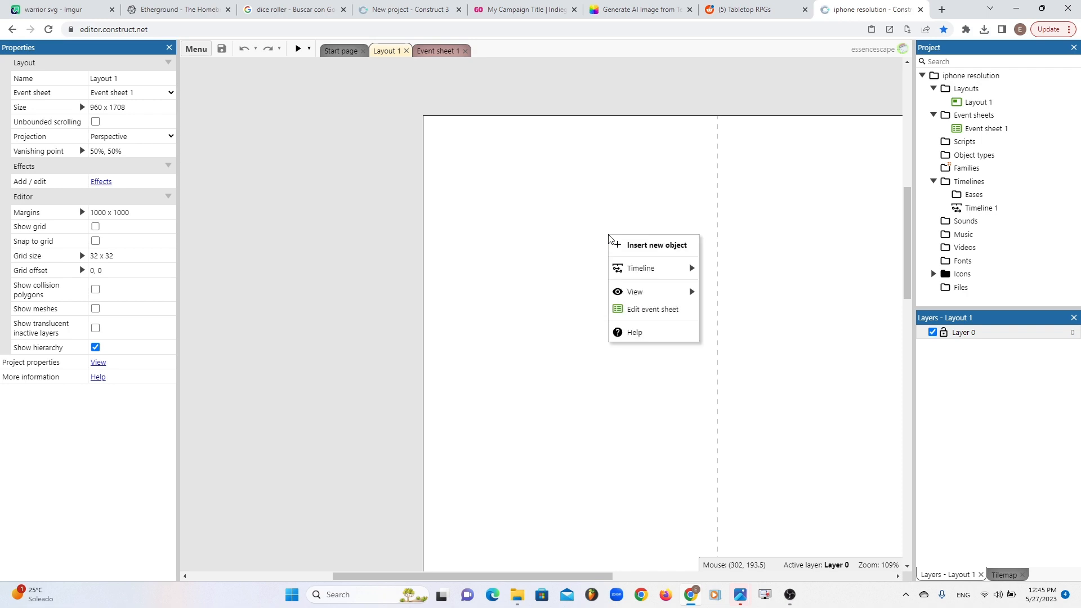
pyautogui.click(649, 246)
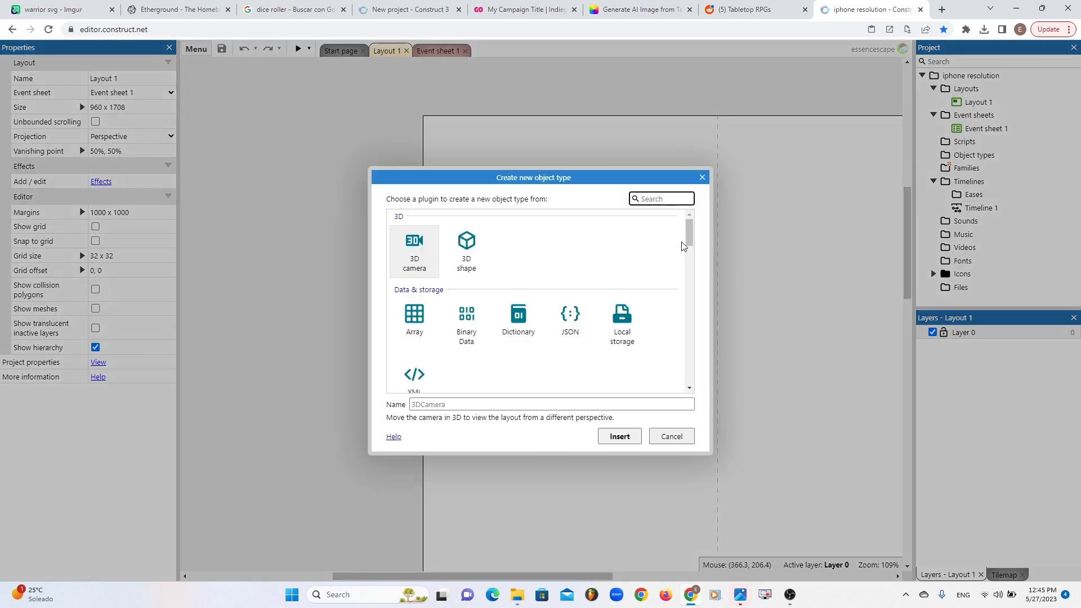
pyautogui.moveTo(689, 232); pyautogui.dragTo(690, 255)
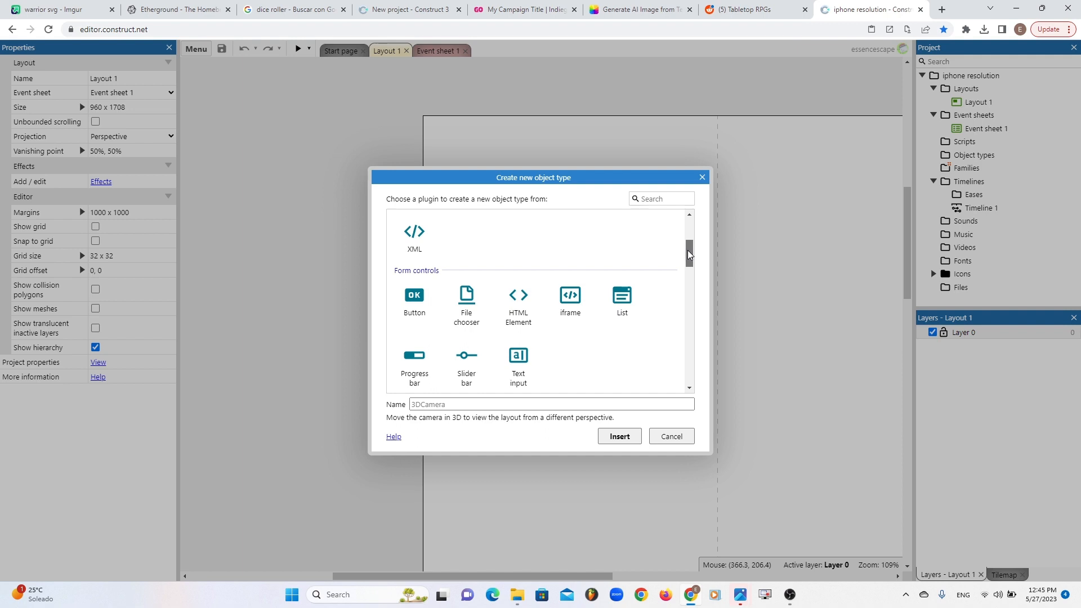
pyautogui.moveTo(688, 254); pyautogui.dragTo(688, 266)
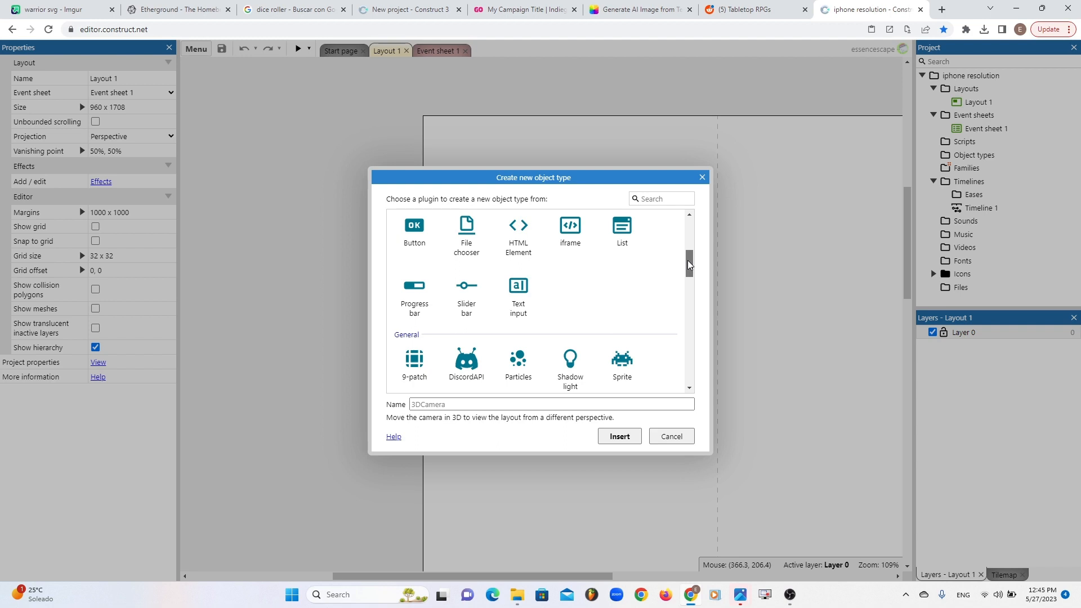
pyautogui.moveTo(688, 261); pyautogui.dragTo(687, 236)
# - Search the object plugins for "sprite", "text" and "list", and examine the description of each matching type
pyautogui.click(661, 200)
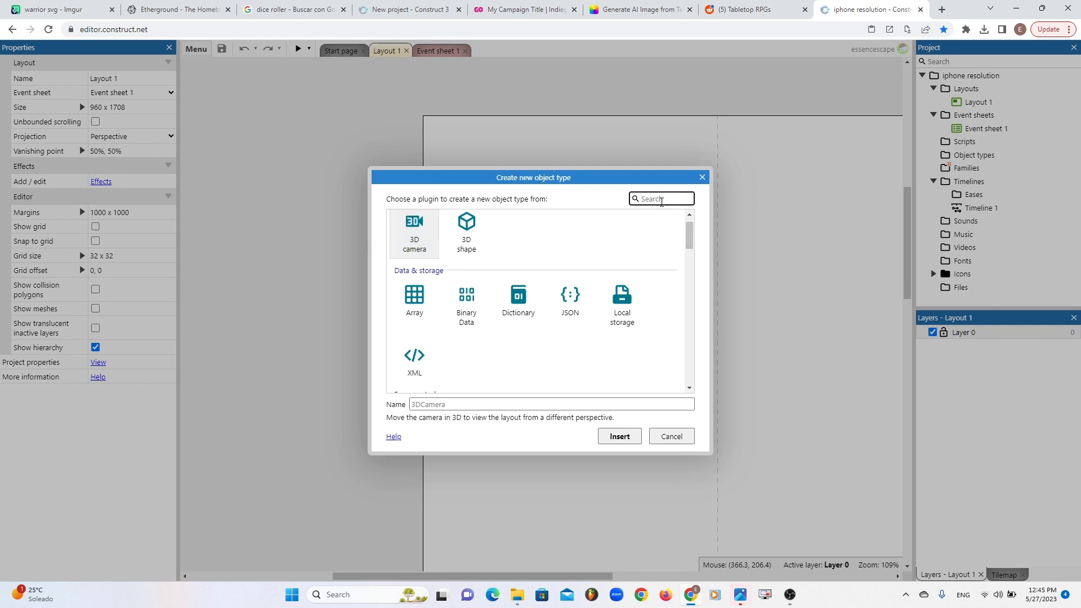
pyautogui.write('sprite')
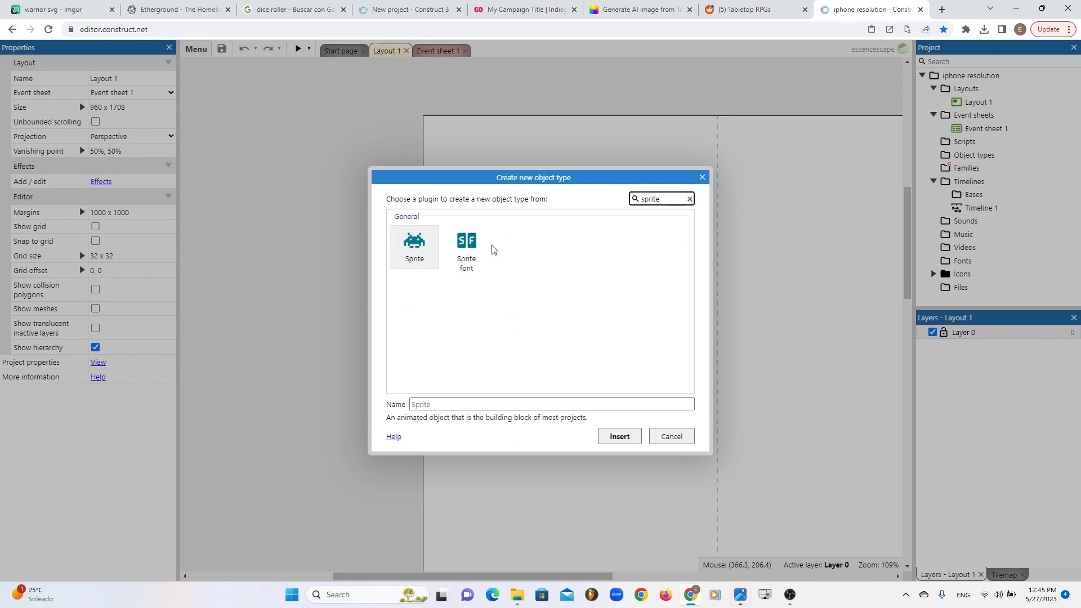
pyautogui.click(412, 255)
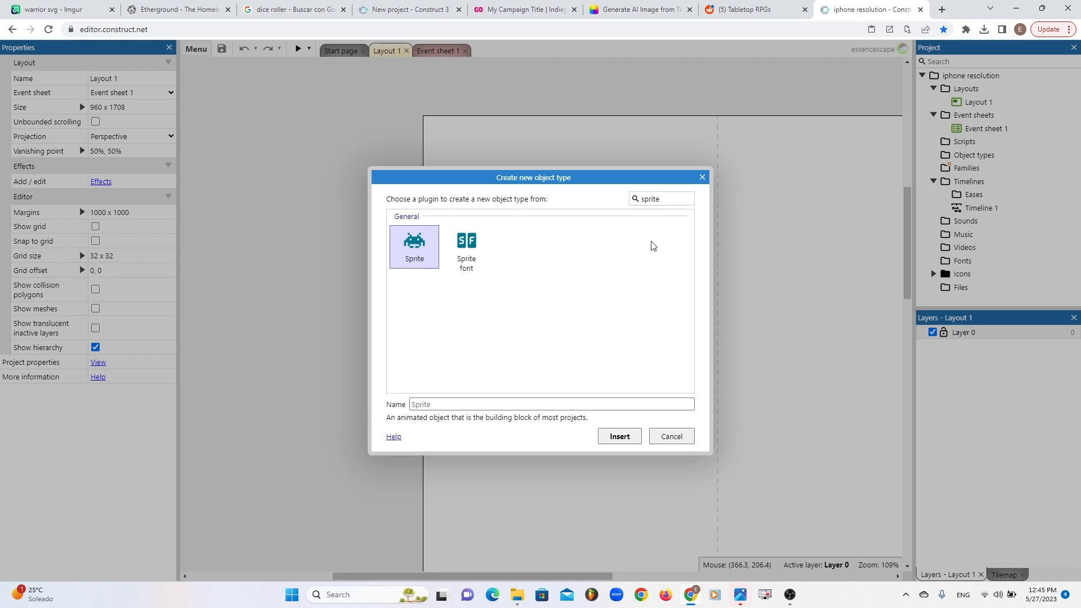
pyautogui.click(678, 199)
pyautogui.doubleClick(678, 199)
pyautogui.write('text')
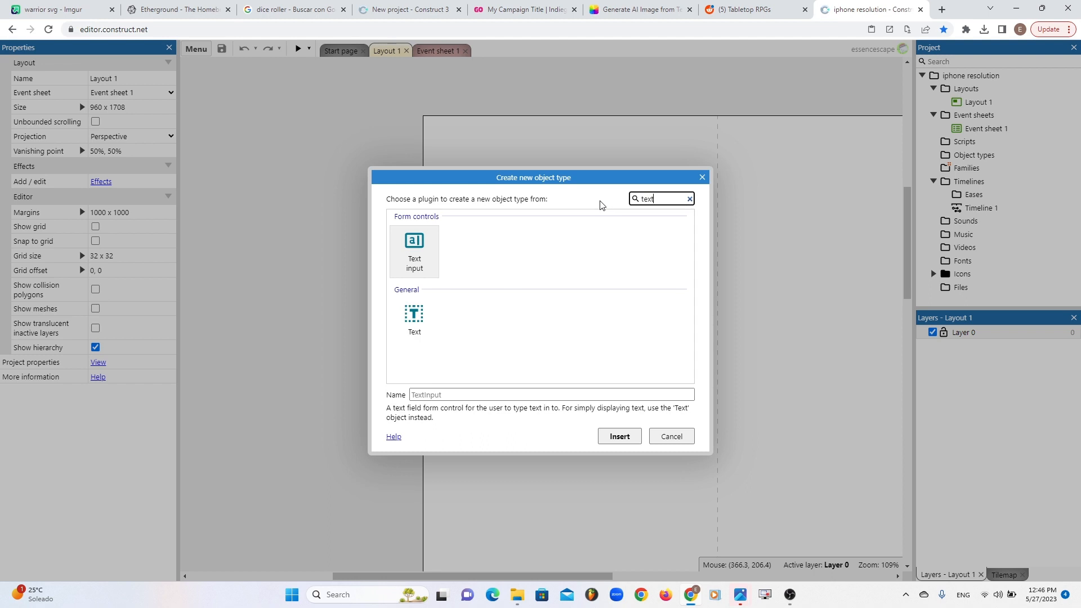
pyautogui.click(420, 322)
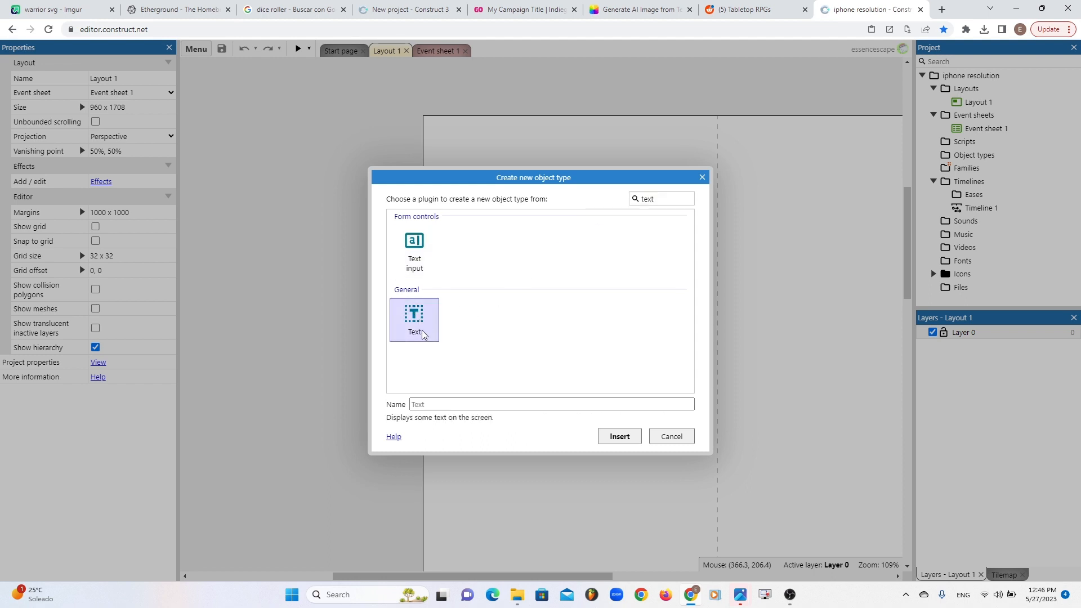
pyautogui.click(418, 252)
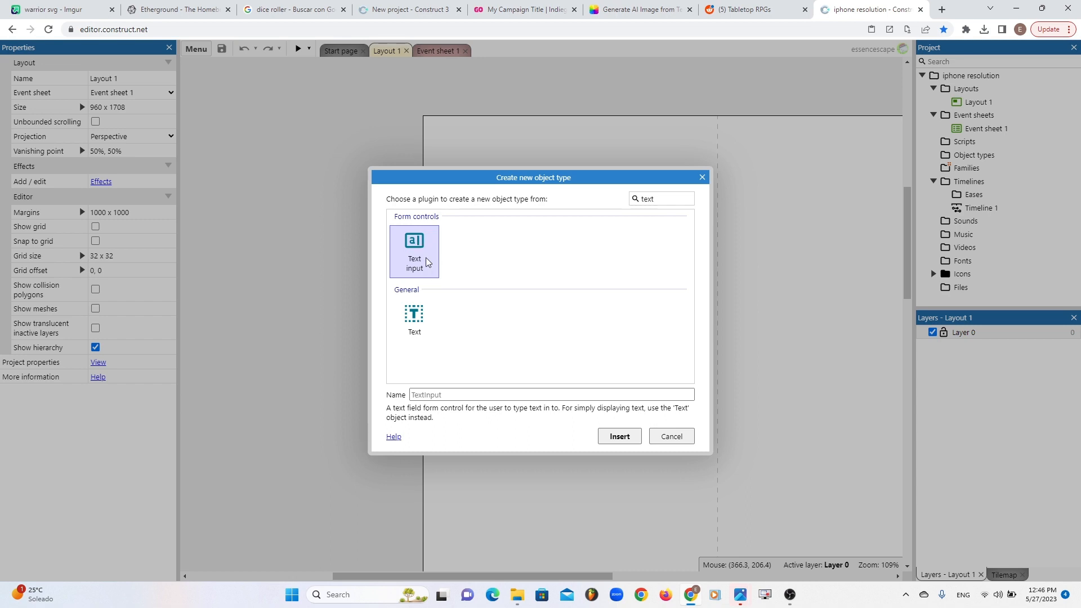
pyautogui.doubleClick(661, 199)
pyautogui.write('list')
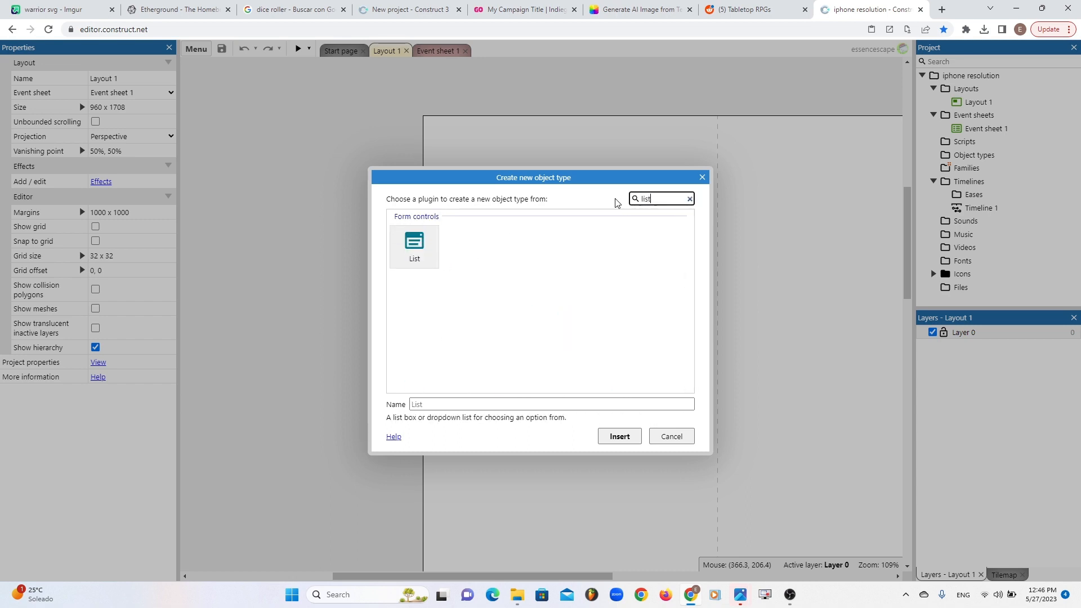
pyautogui.click(431, 262)
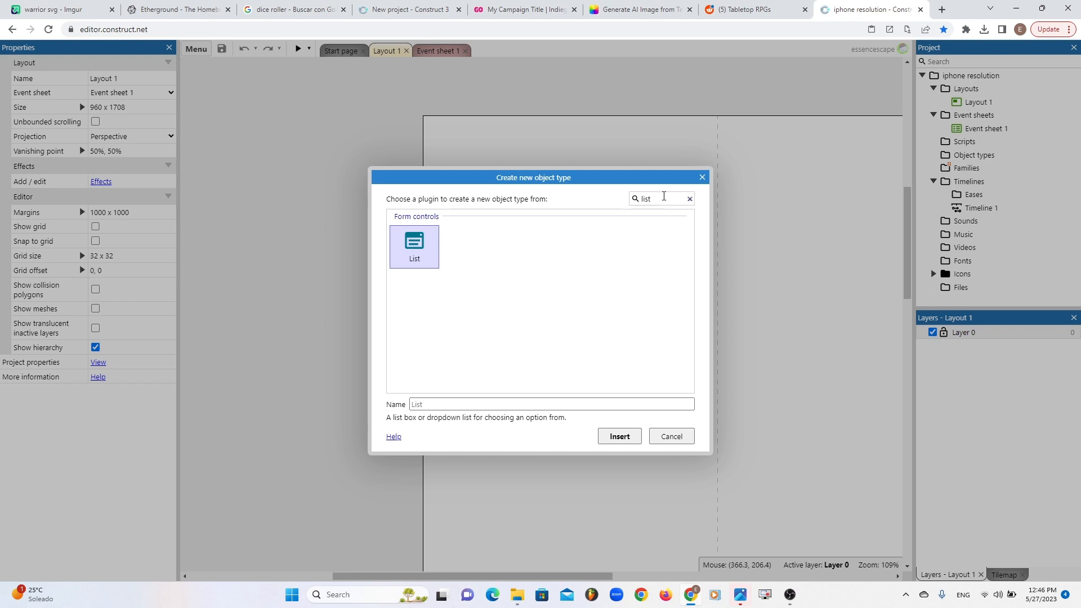
# - Insert a Text object and place it near the layout's upper-left corner, at about 71, 42
pyautogui.click(647, 199)
pyautogui.doubleClick(647, 198)
pyautogui.press('BackSpace')
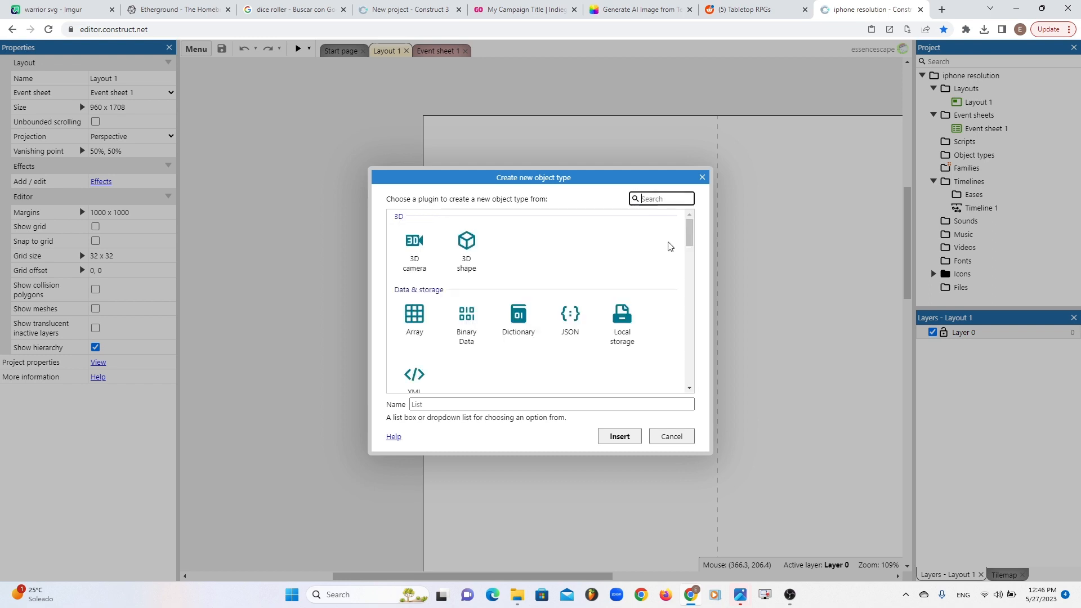
pyautogui.write('text')
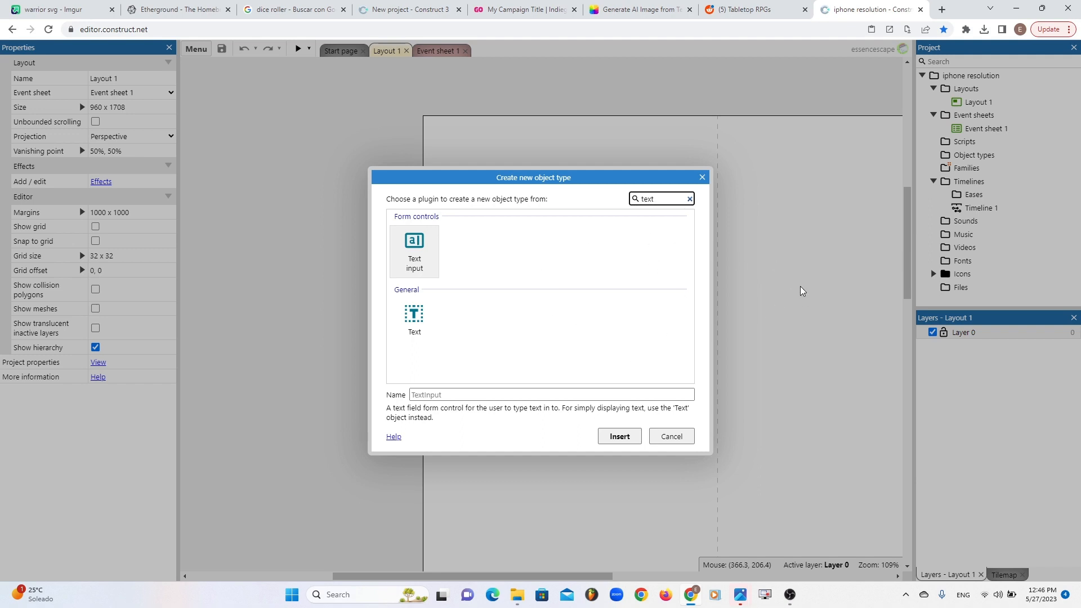
pyautogui.doubleClick(415, 320)
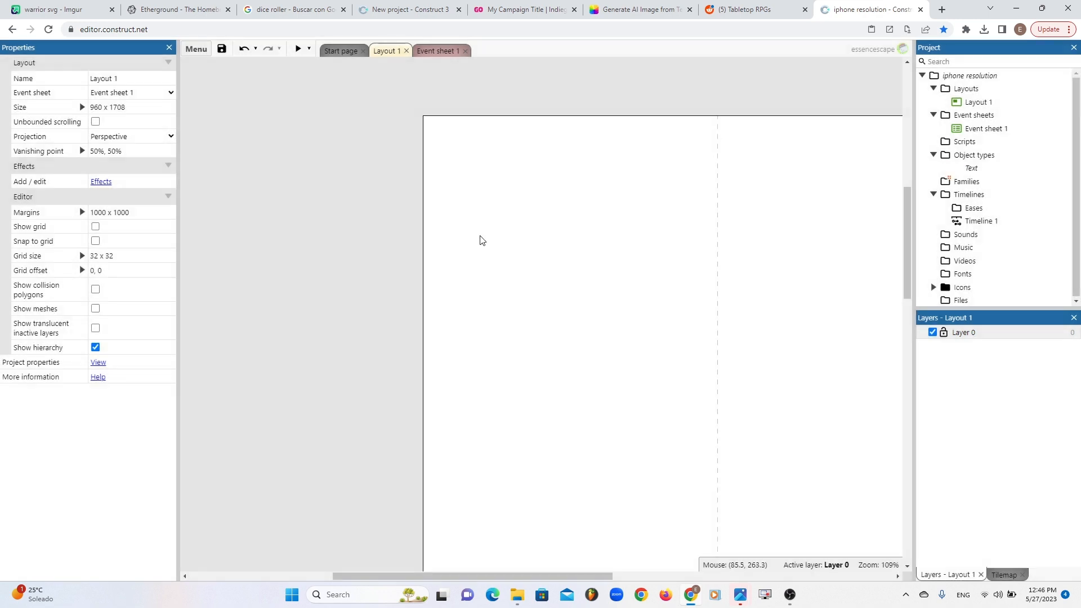
pyautogui.click(478, 213)
pyautogui.moveTo(516, 226); pyautogui.dragTo(503, 155)
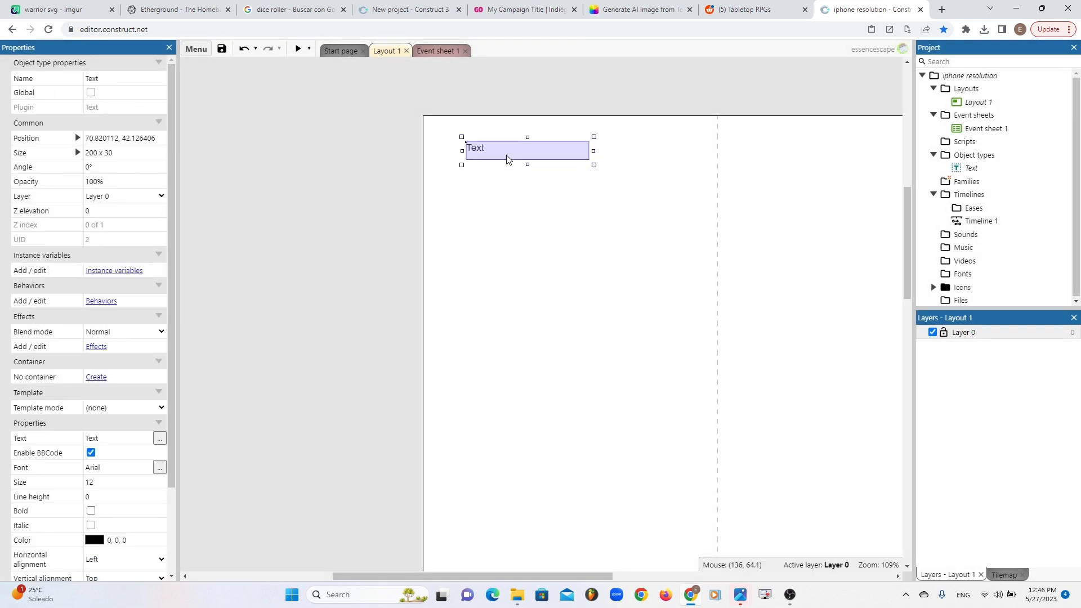
# - Insert a Sprite object in the layout, below and to the right of the text
pyautogui.rightClick(551, 252)
pyautogui.click(551, 251)
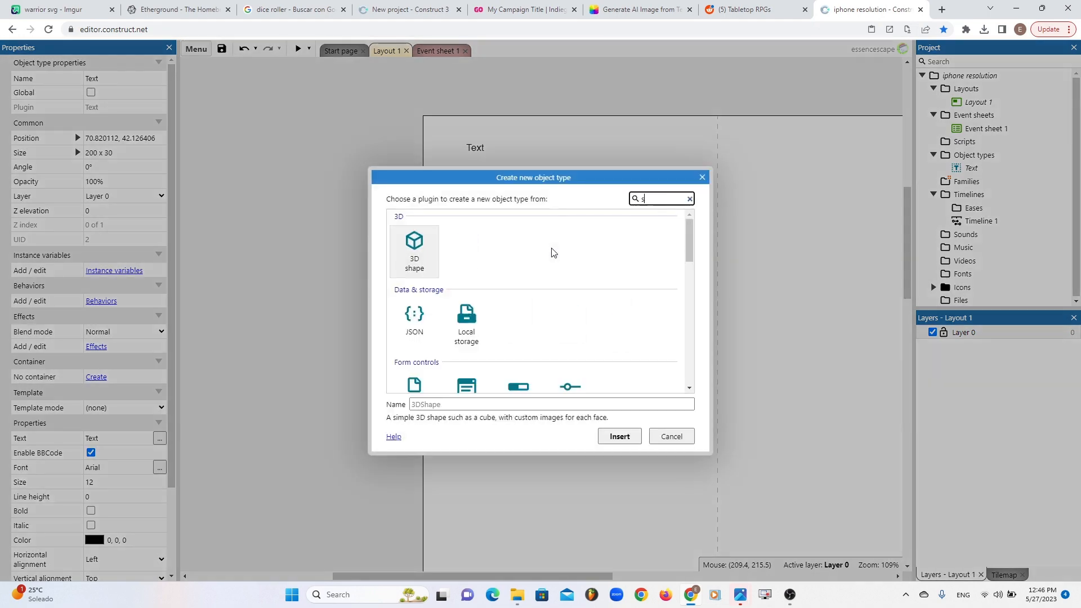
pyautogui.write('sprite')
pyautogui.click(419, 243)
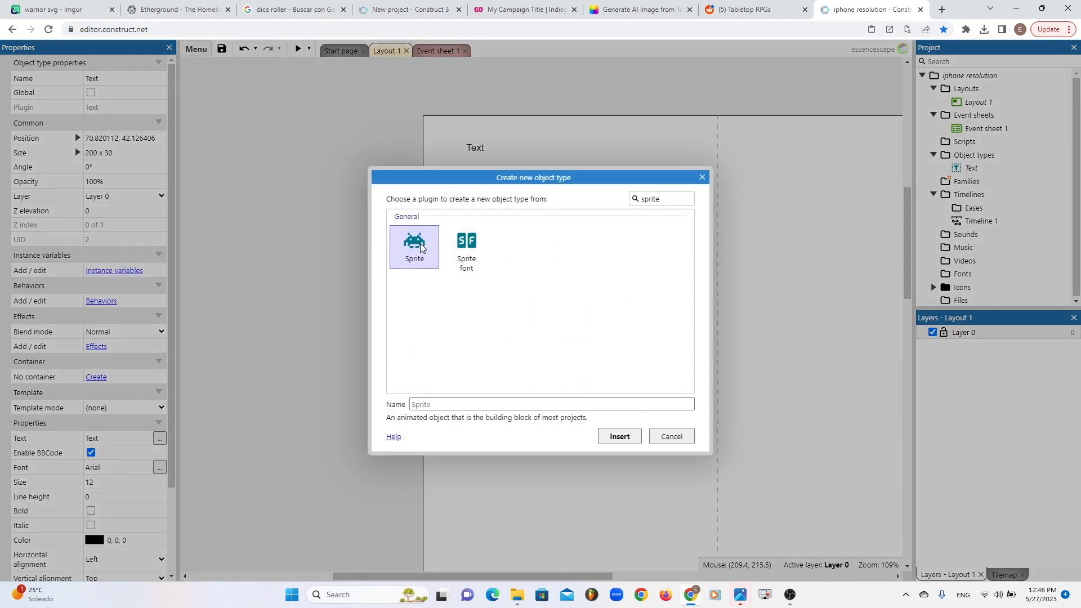
pyautogui.press('Return')
pyautogui.click(599, 256)
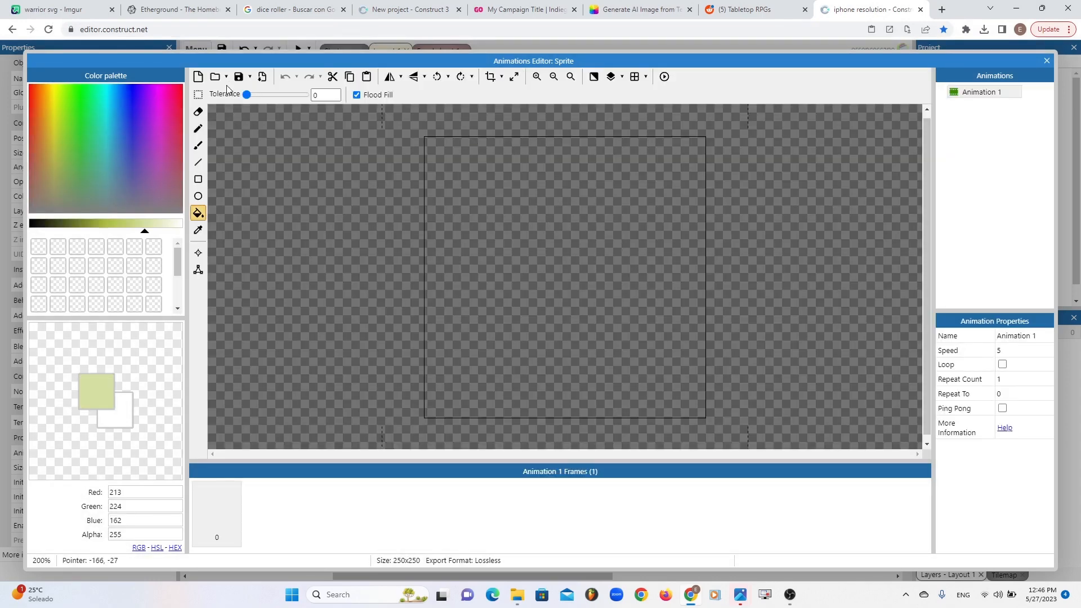
# - Load undead.png from the Downloads folder as the sprite's image and close the animation editor
pyautogui.click(215, 76)
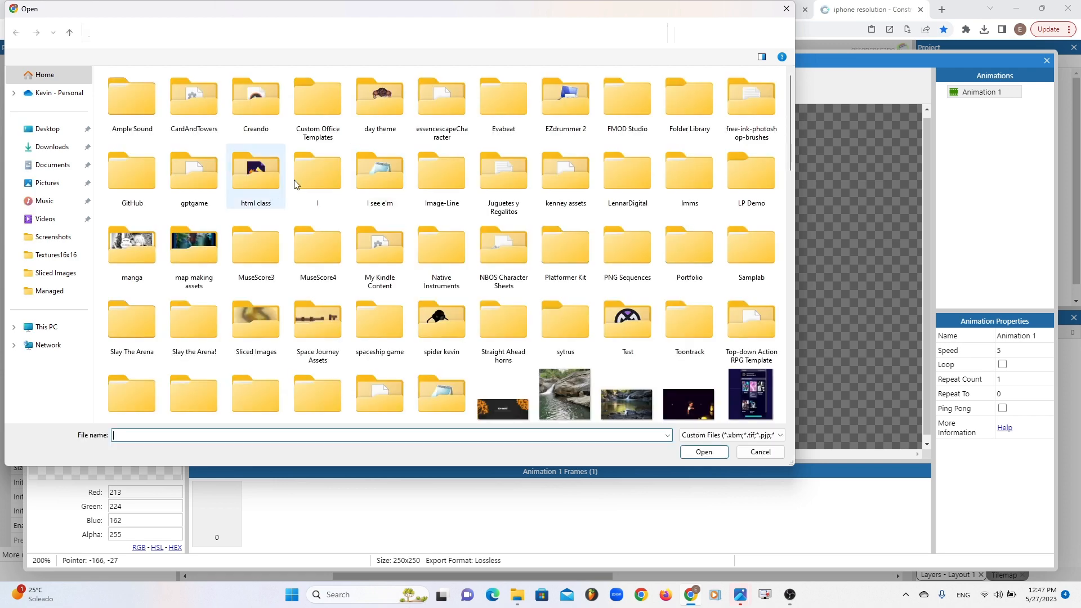
pyautogui.click(50, 147)
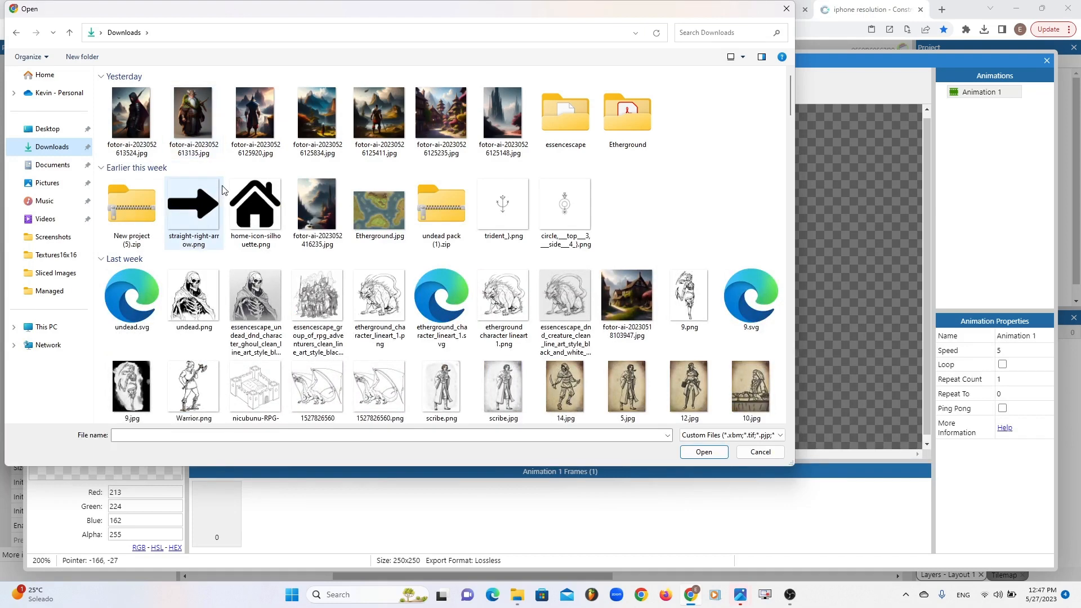
pyautogui.doubleClick(194, 310)
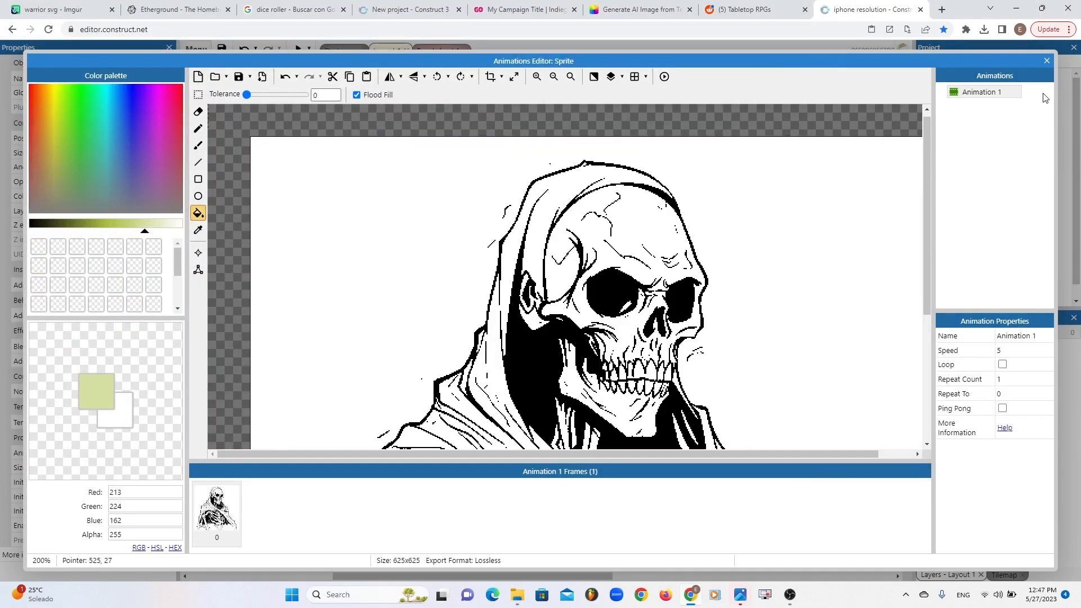
pyautogui.click(1045, 62)
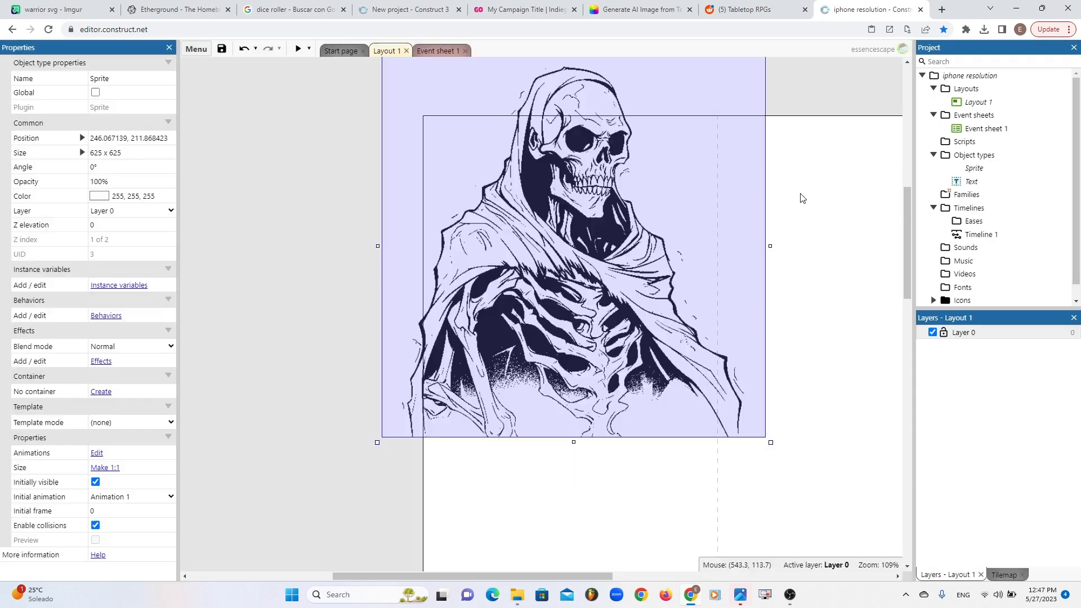
# - Shrink the skeleton sprite to about 103 × 103 and place it just inside the dashed viewport line's upper end, at about 422, 57
pyautogui.moveTo(617, 213); pyautogui.dragTo(625, 324)
pyautogui.click(664, 139)
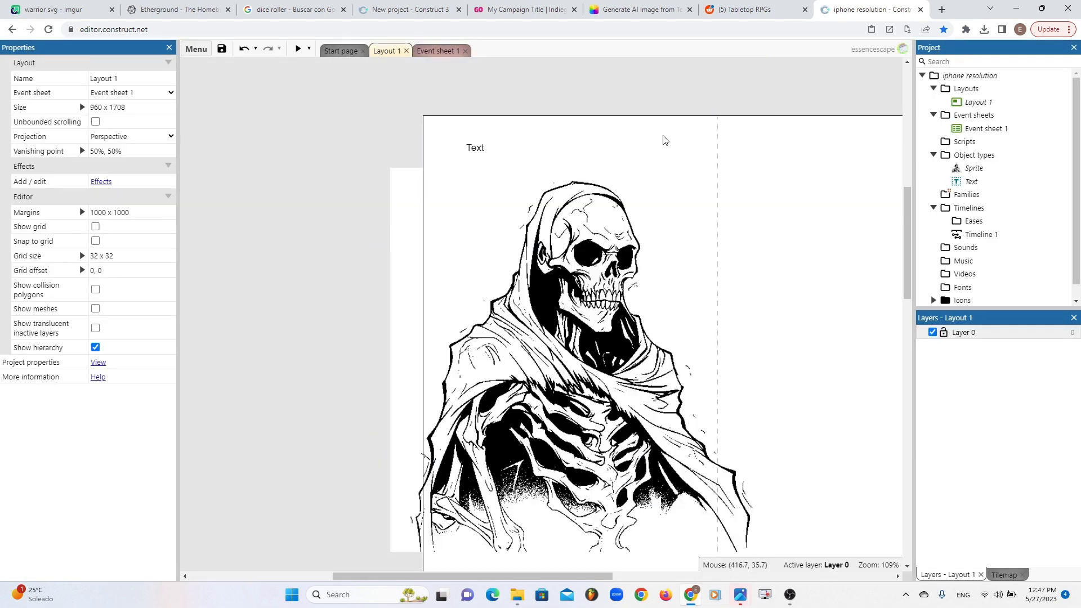
pyautogui.click(622, 344)
pyautogui.moveTo(621, 343); pyautogui.dragTo(642, 331)
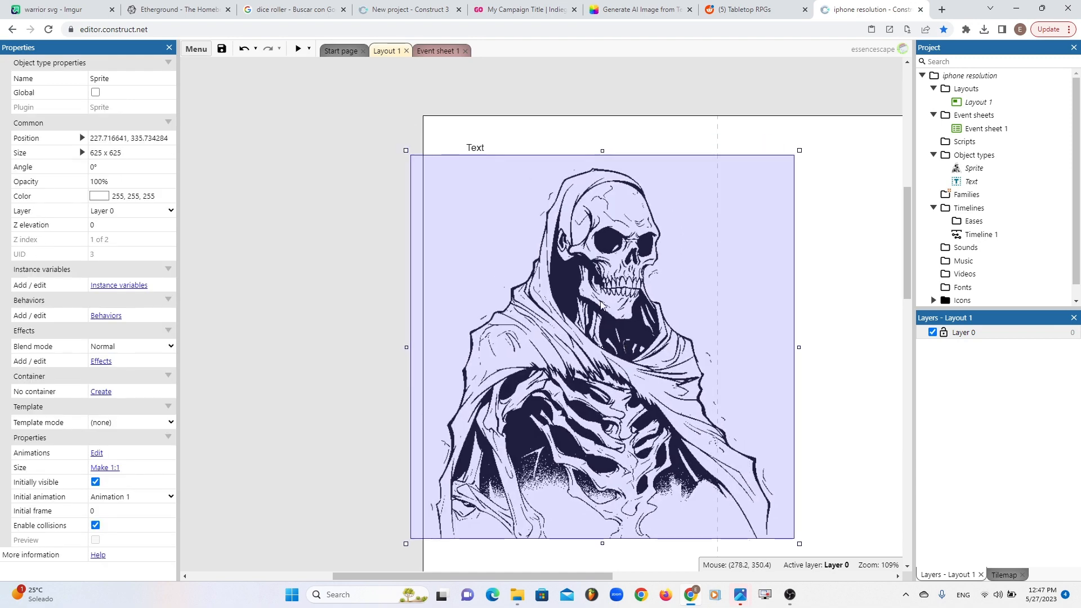
pyautogui.moveTo(600, 301); pyautogui.dragTo(614, 291)
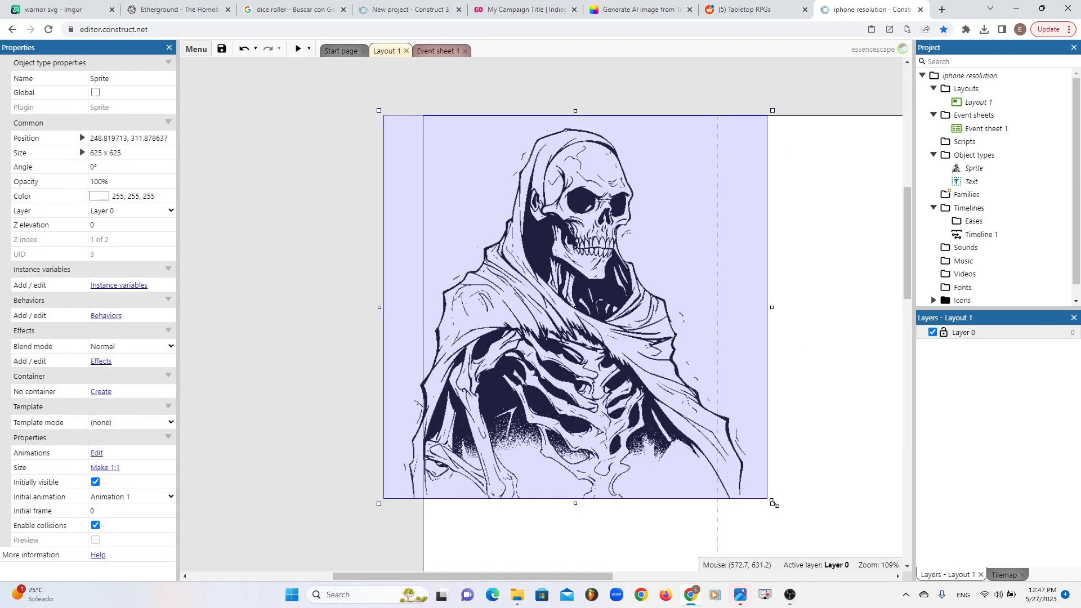
pyautogui.moveTo(773, 502); pyautogui.dragTo(688, 168)
pyautogui.click(697, 191)
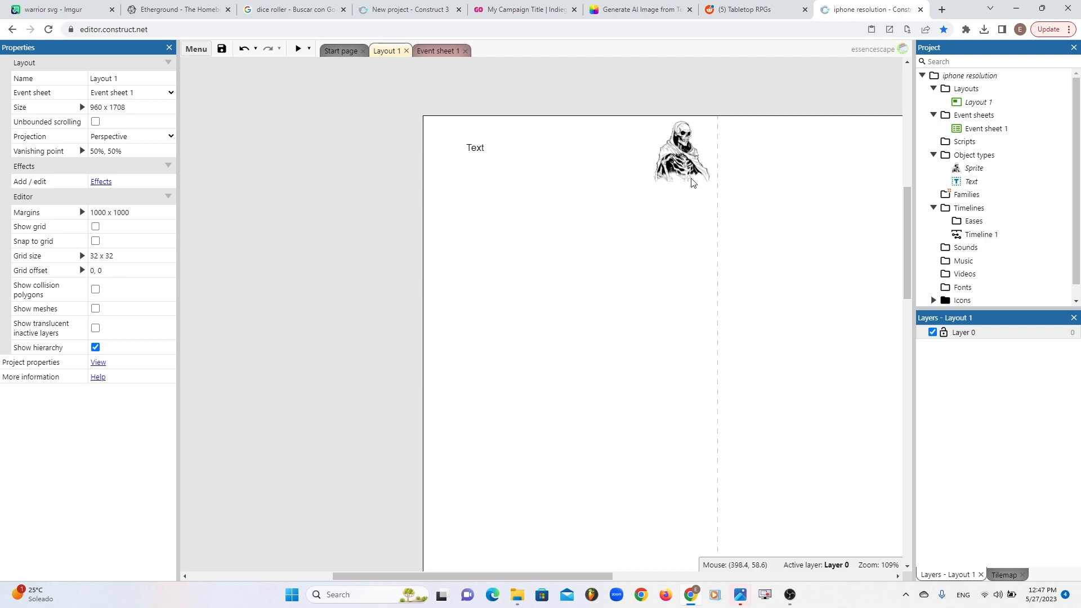
# - Try stretching the skeleton sprite to about 114 × 229, and undo the resize
pyautogui.click(698, 156)
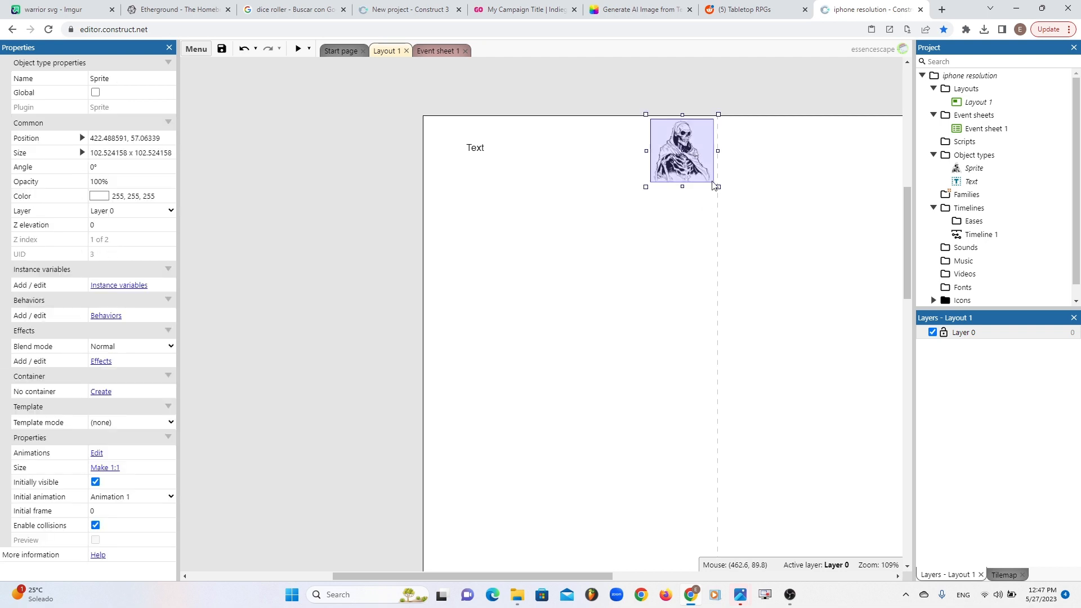
pyautogui.moveTo(717, 187); pyautogui.dragTo(725, 264)
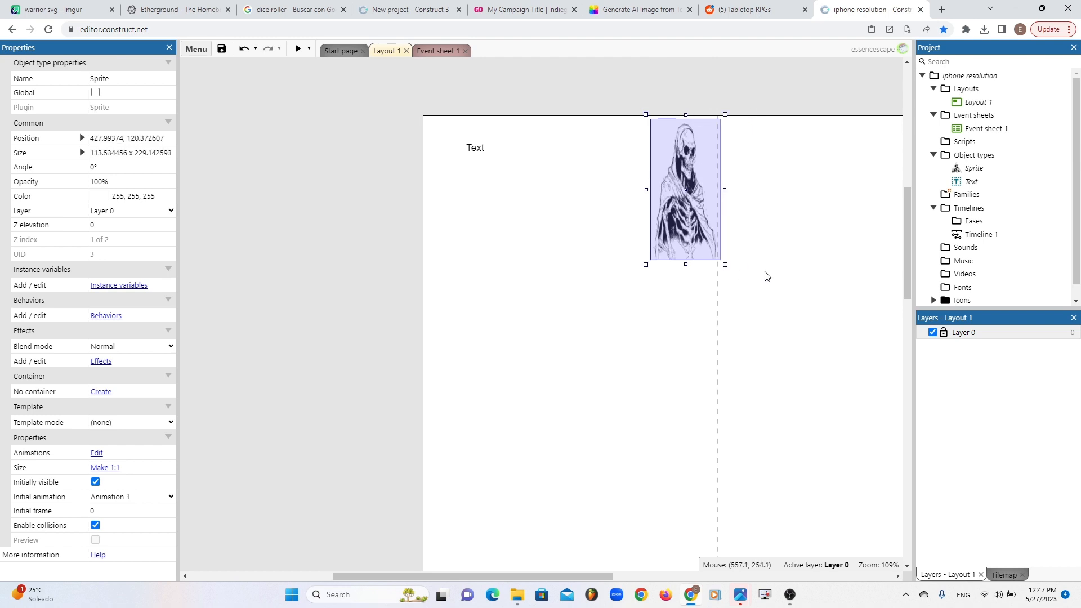
pyautogui.hotkey('ctrl', 'z')
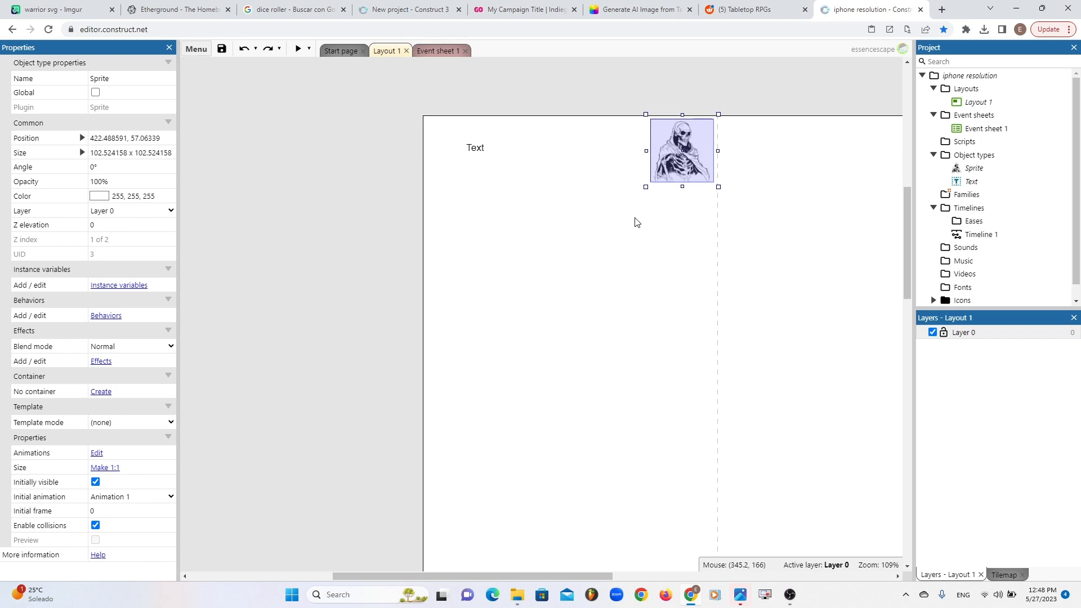
# - Set the Text object's text to "Class:" and move it to the layout's upper-left corner, at about 11, 17
pyautogui.click(478, 150)
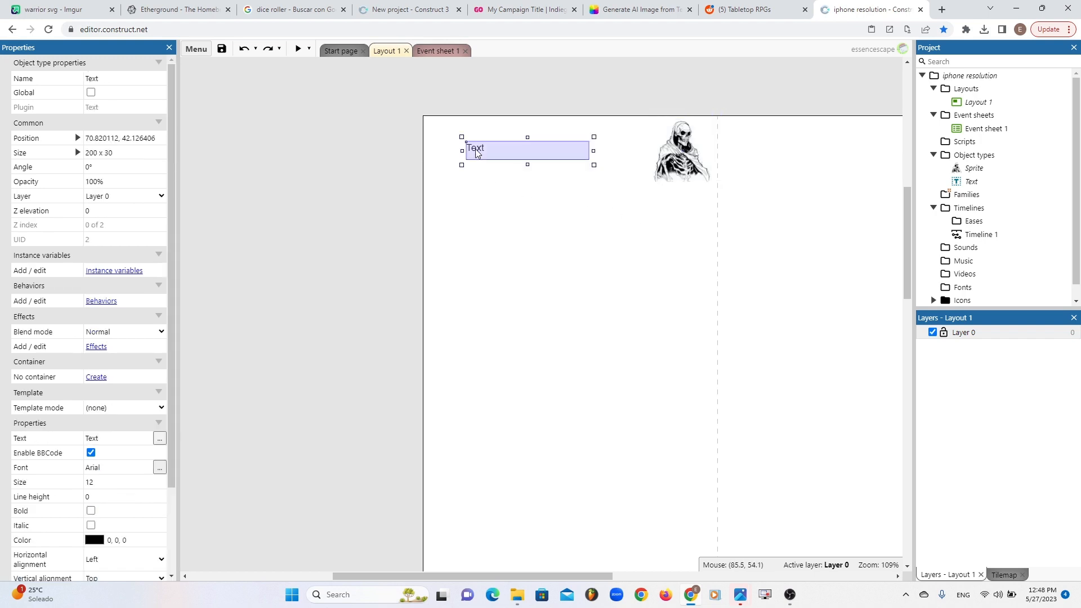
pyautogui.scroll(-2, 99, 343)
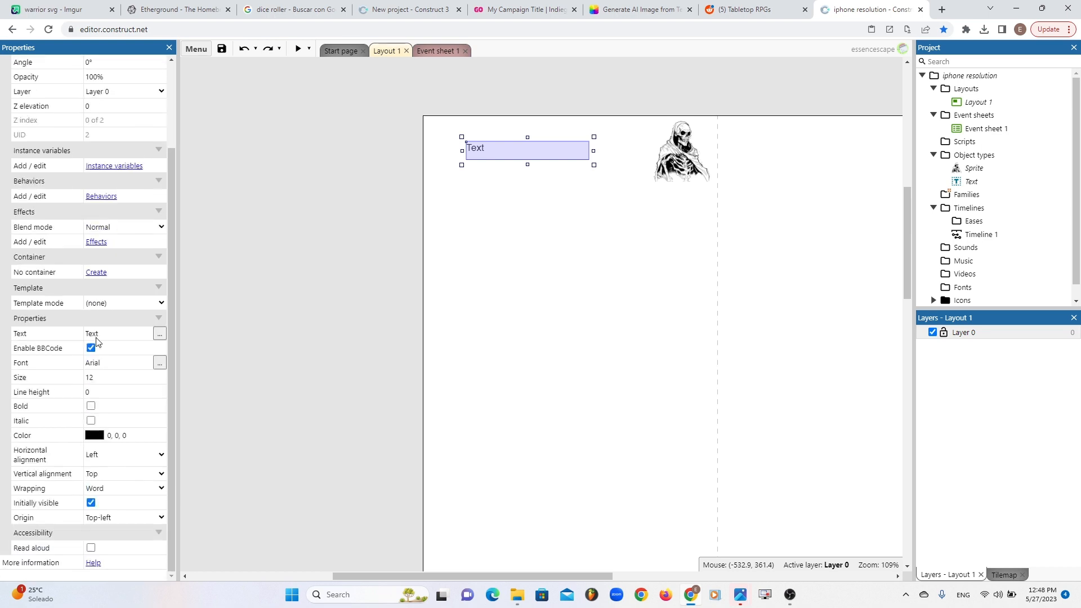
pyautogui.click(14, 321)
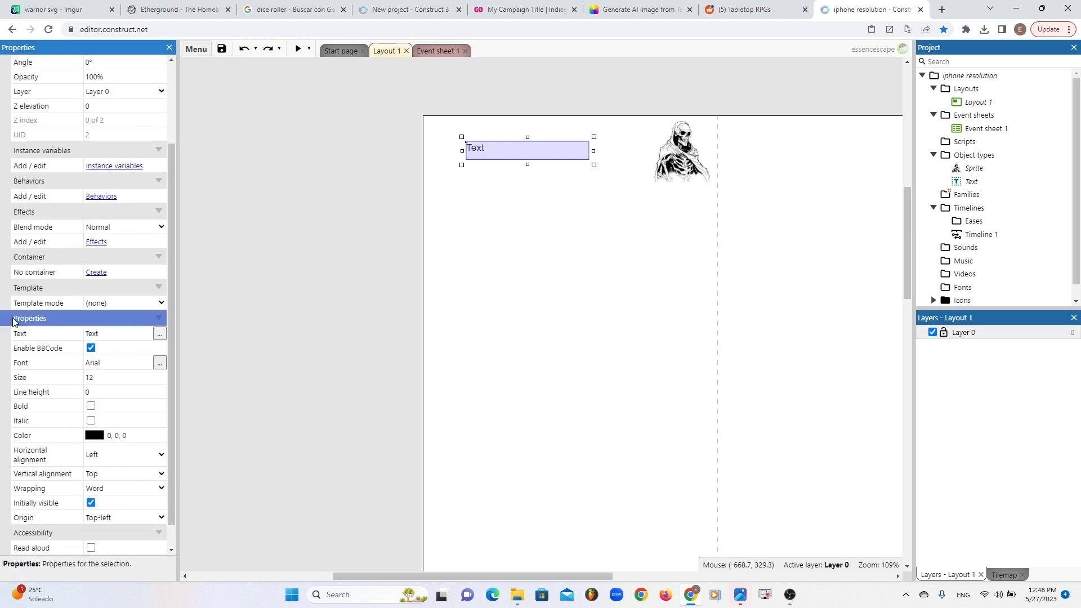
pyautogui.click(514, 147)
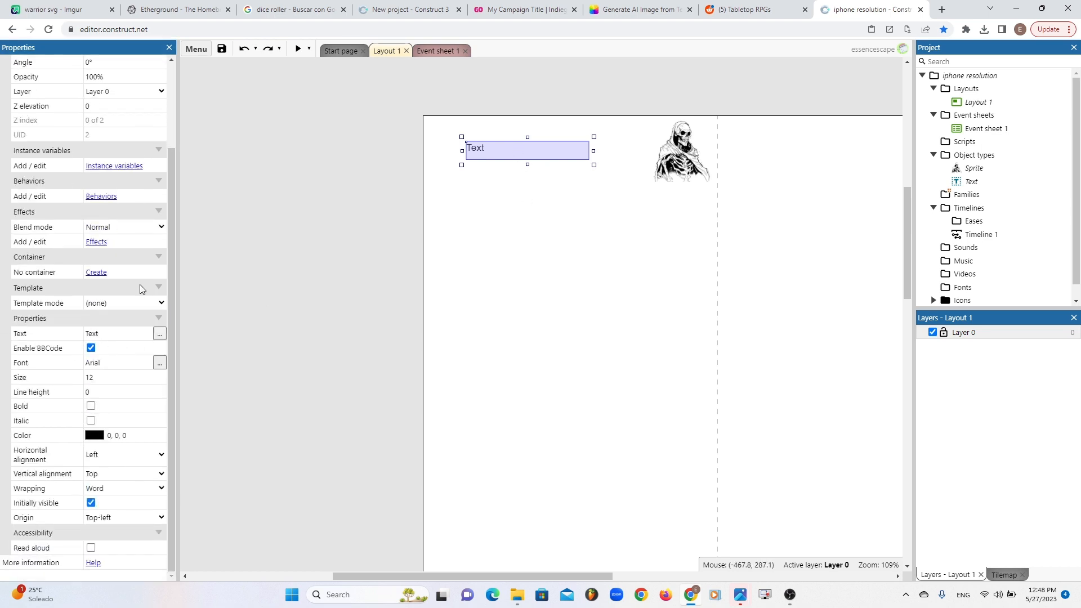
pyautogui.click(115, 334)
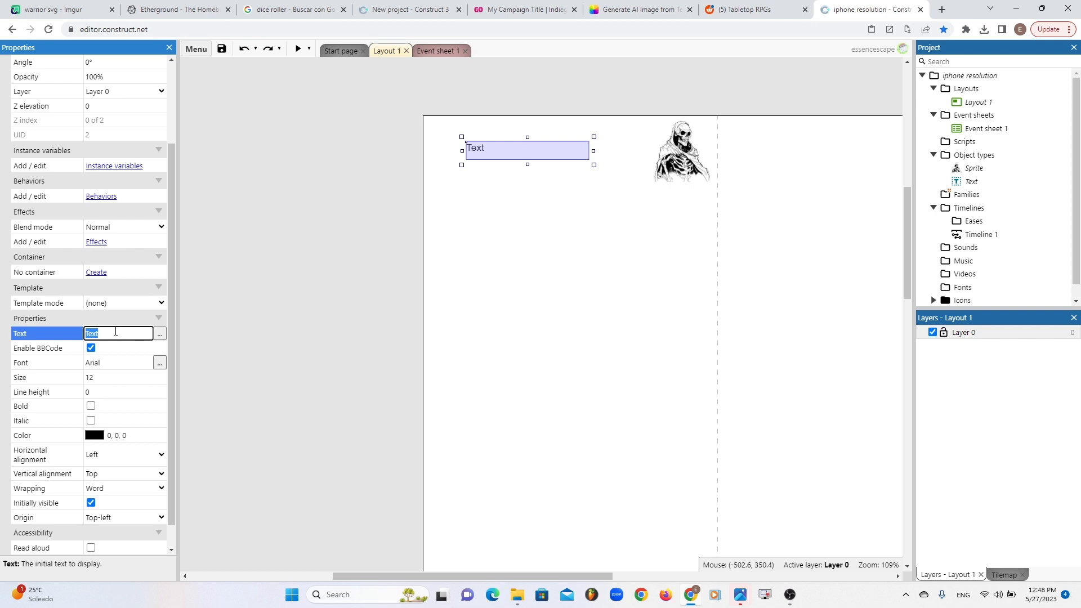
pyautogui.write('Class:')
pyautogui.press('Tab')
pyautogui.click(494, 287)
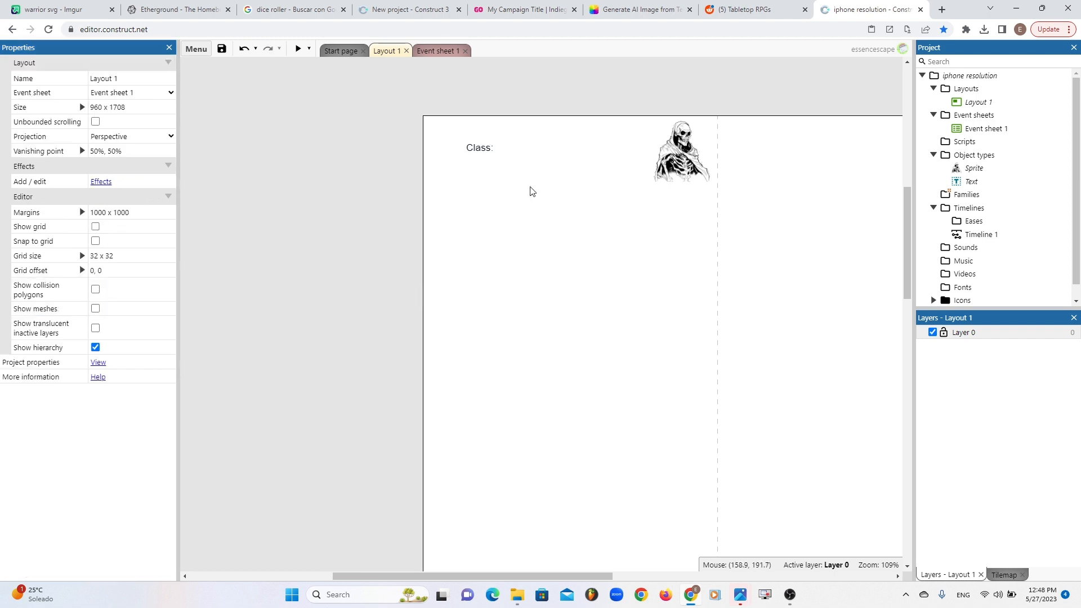
pyautogui.moveTo(514, 151); pyautogui.dragTo(477, 136)
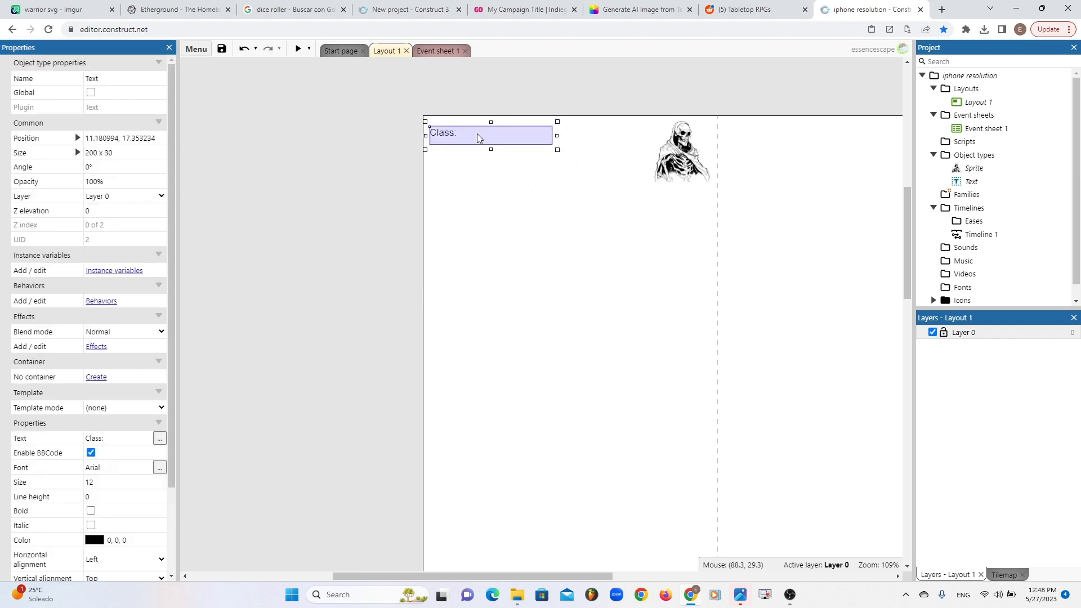
pyautogui.click(479, 192)
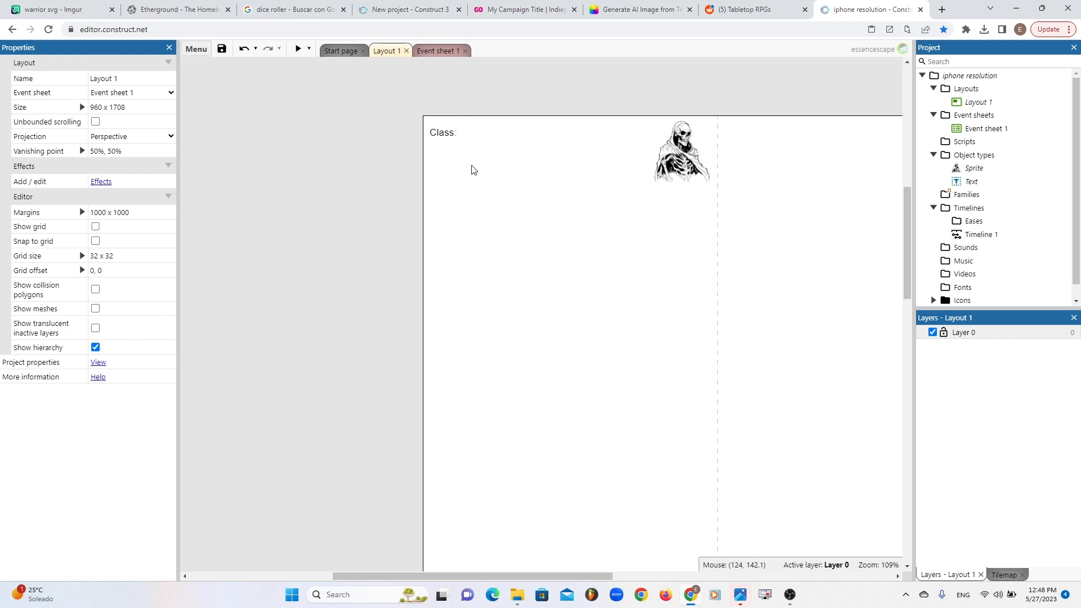
# - Color the "Class:" text red with RGB 210, 75, 75 and make it bold
pyautogui.click(449, 137)
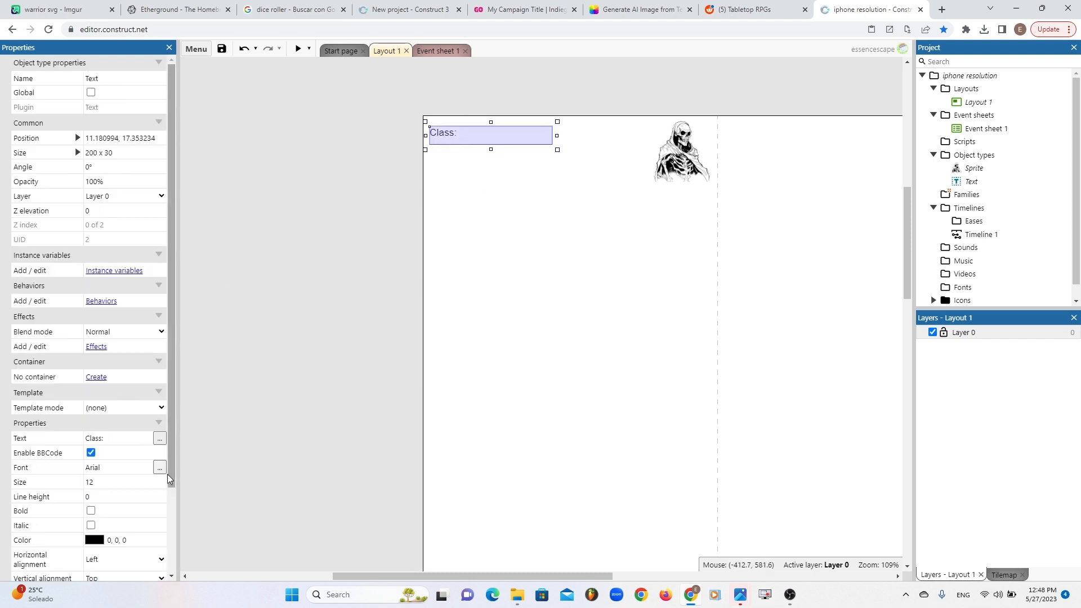
pyautogui.click(100, 542)
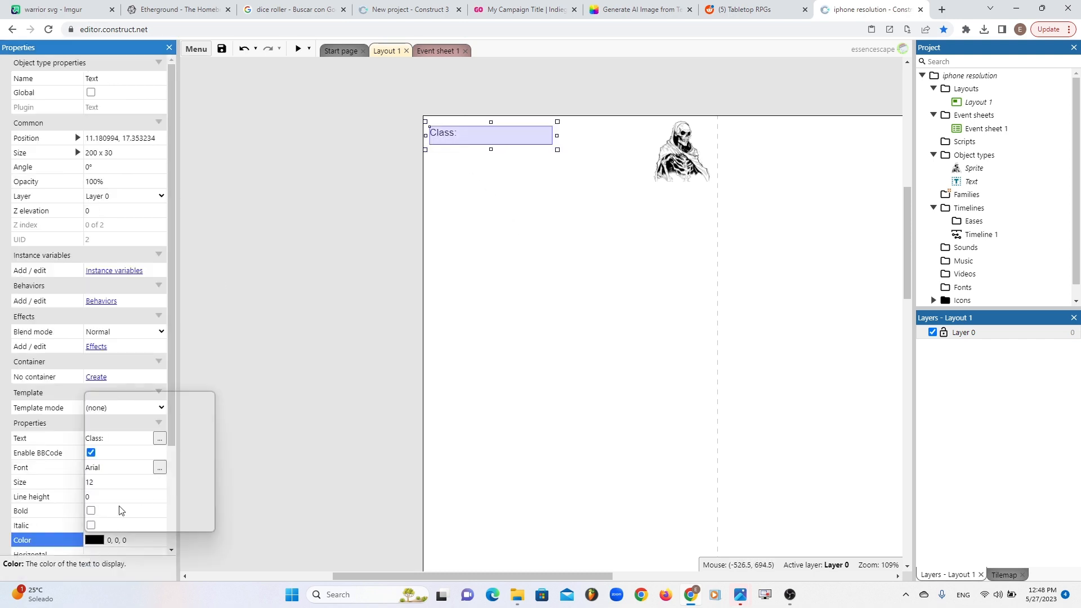
pyautogui.click(141, 417)
pyautogui.click(167, 406)
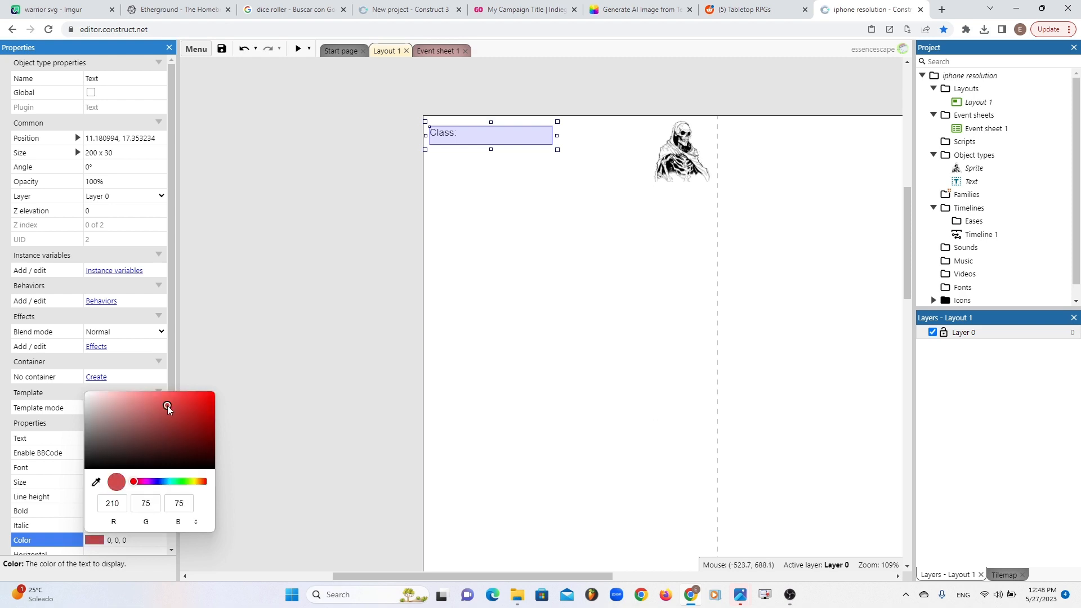
pyautogui.click(338, 359)
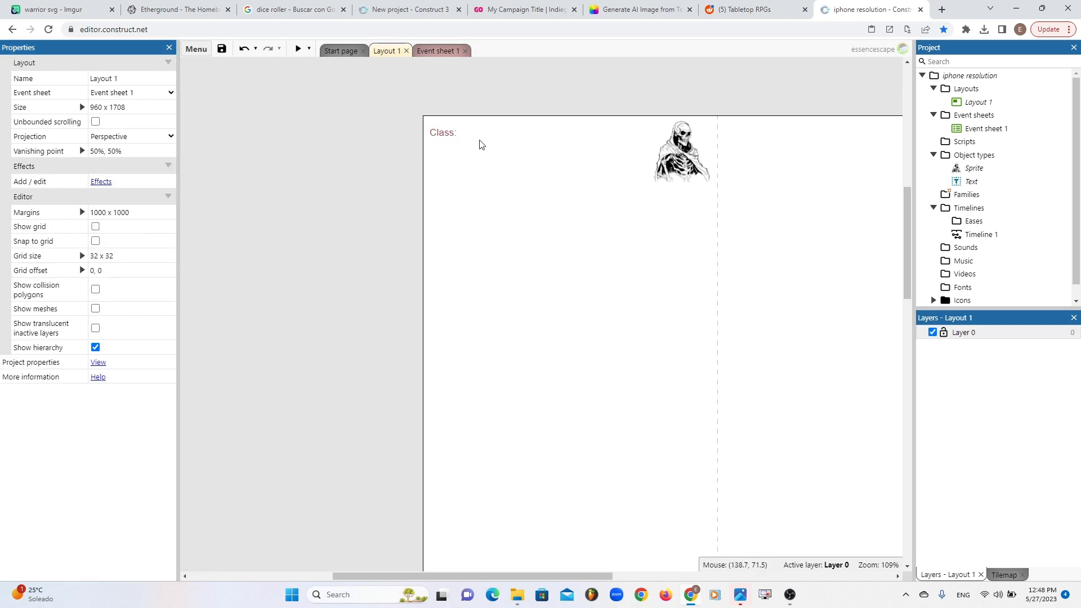
pyautogui.click(455, 139)
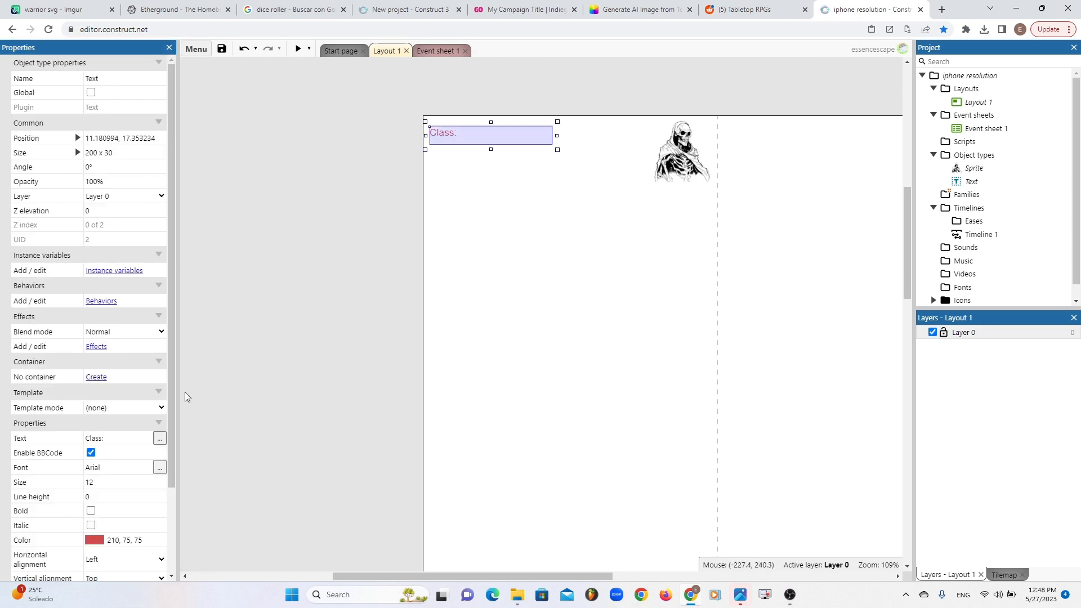
pyautogui.click(91, 511)
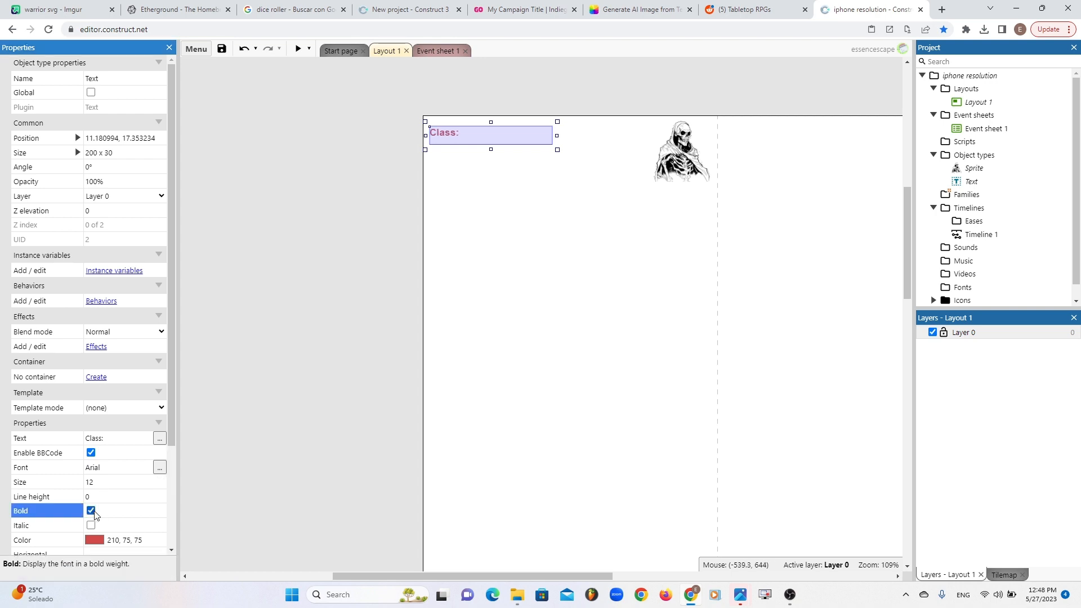
# - Change the "Class:" text's font to Algerian and turn off bold
pyautogui.click(161, 466)
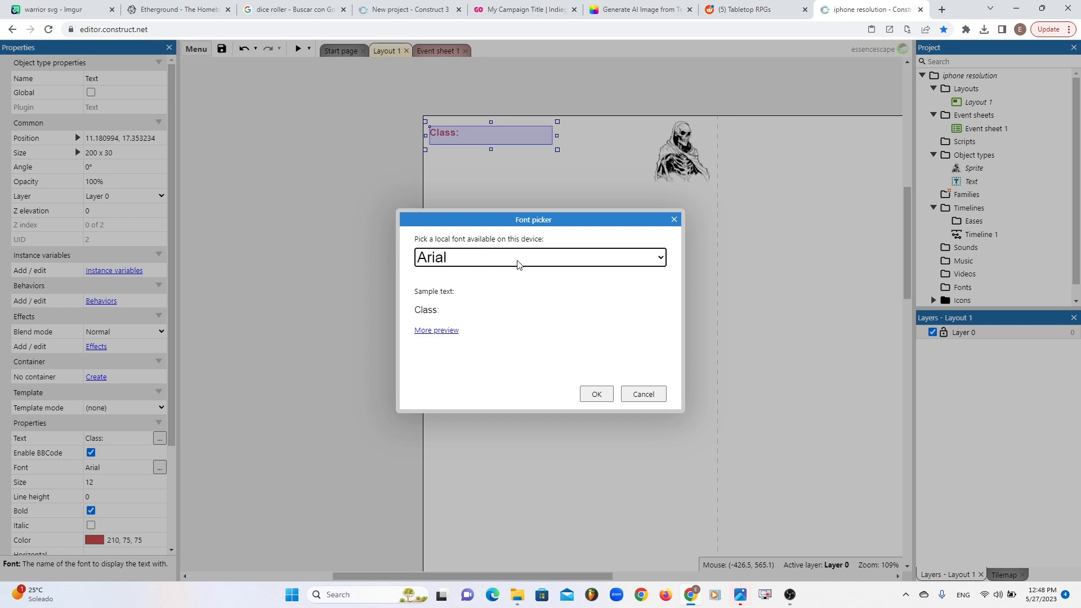
pyautogui.click(601, 265)
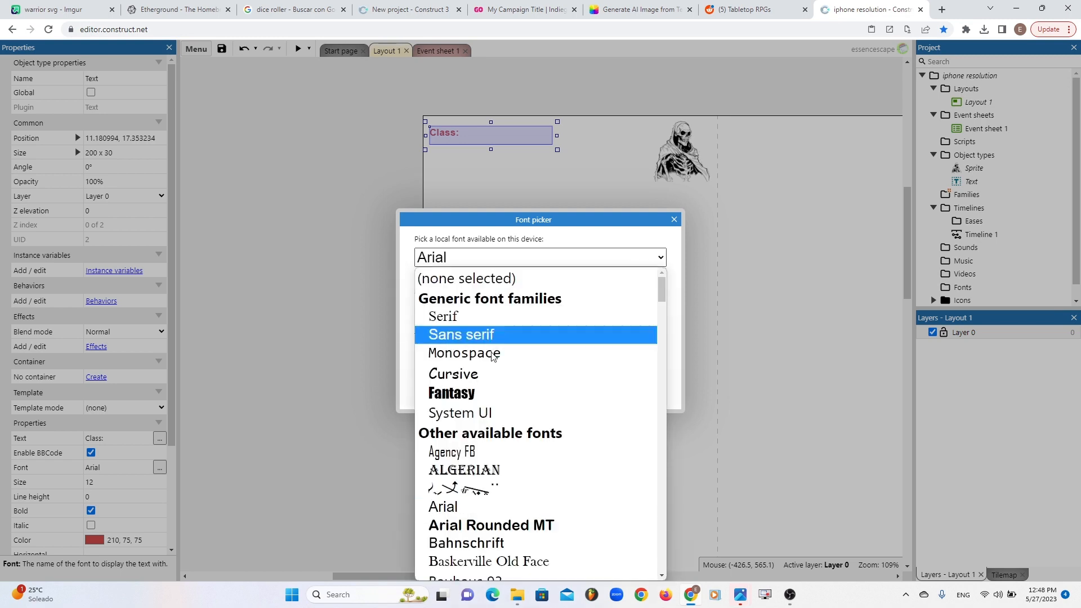
pyautogui.click(489, 469)
pyautogui.click(596, 394)
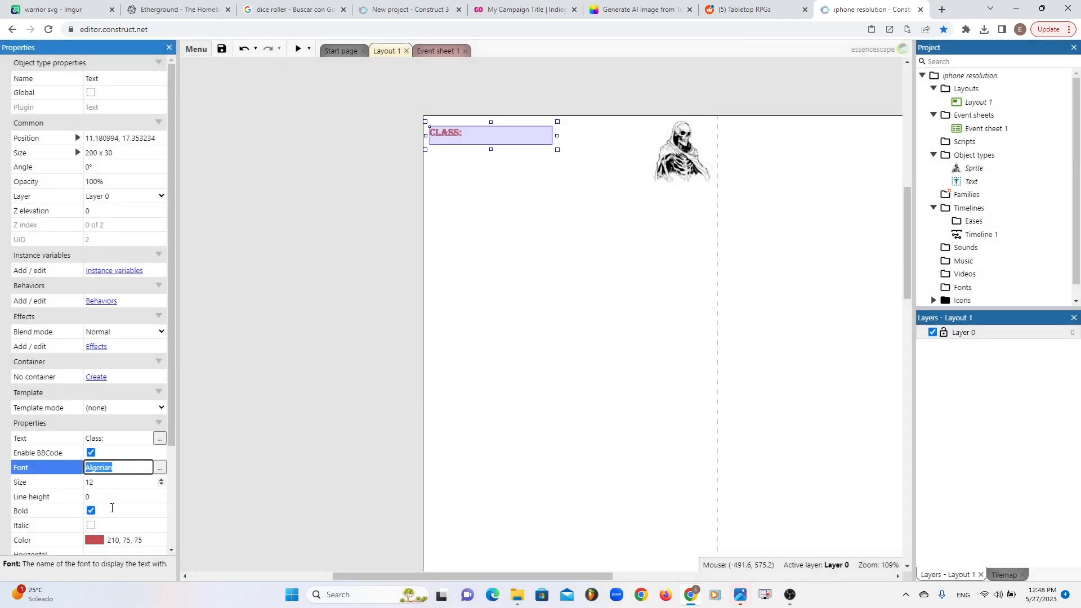
pyautogui.click(90, 510)
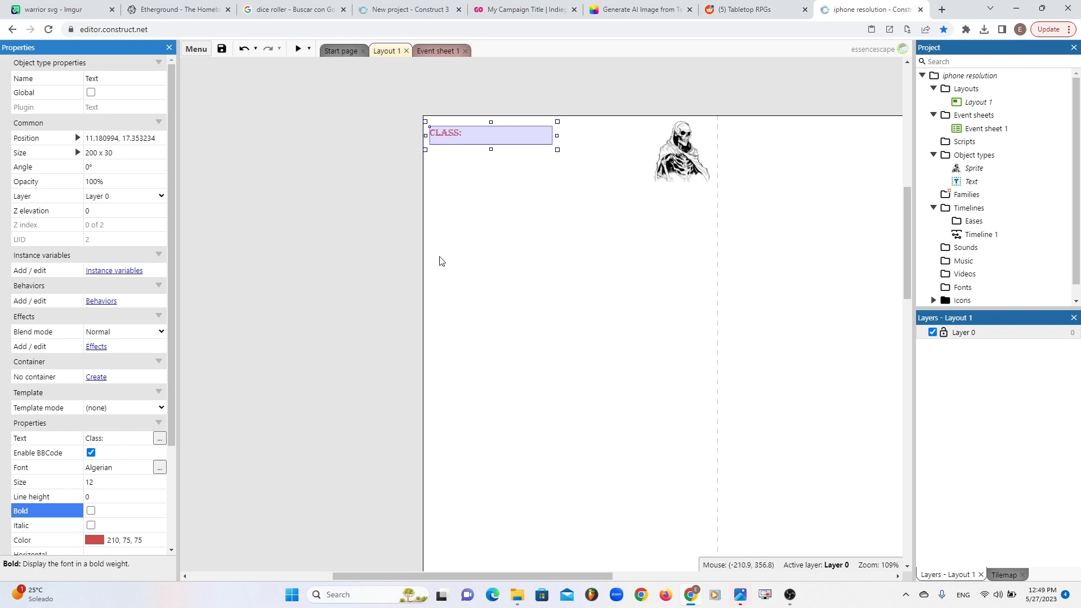
# - Enlarge the text box to about 276 × 533 and set its text to "Class: here i am going to type a sentence that is long"
pyautogui.click(557, 150)
pyautogui.moveTo(557, 150); pyautogui.dragTo(604, 457)
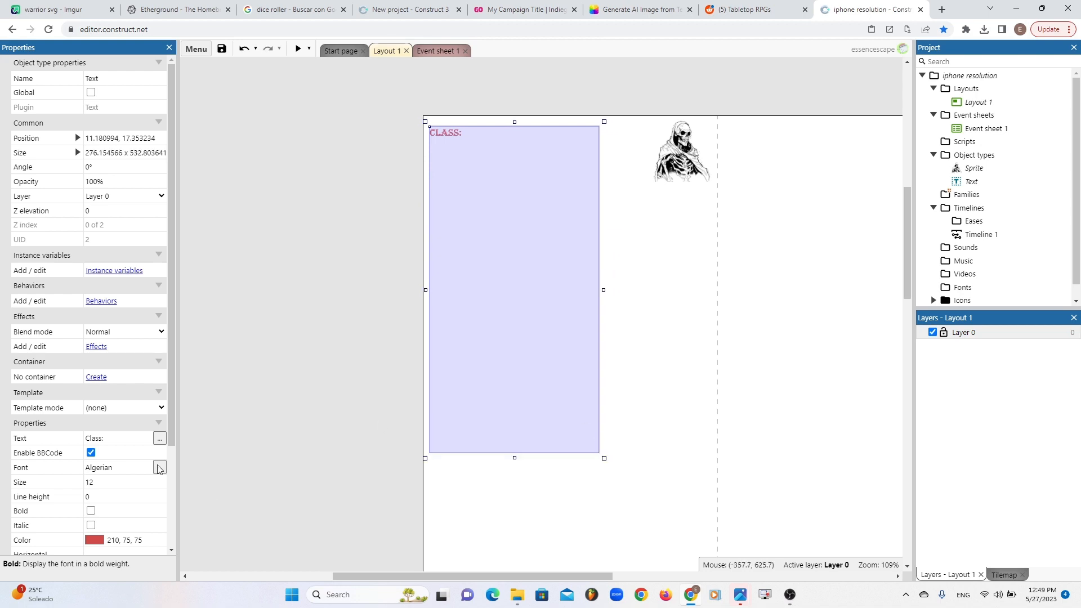
pyautogui.click(126, 438)
pyautogui.click(126, 438)
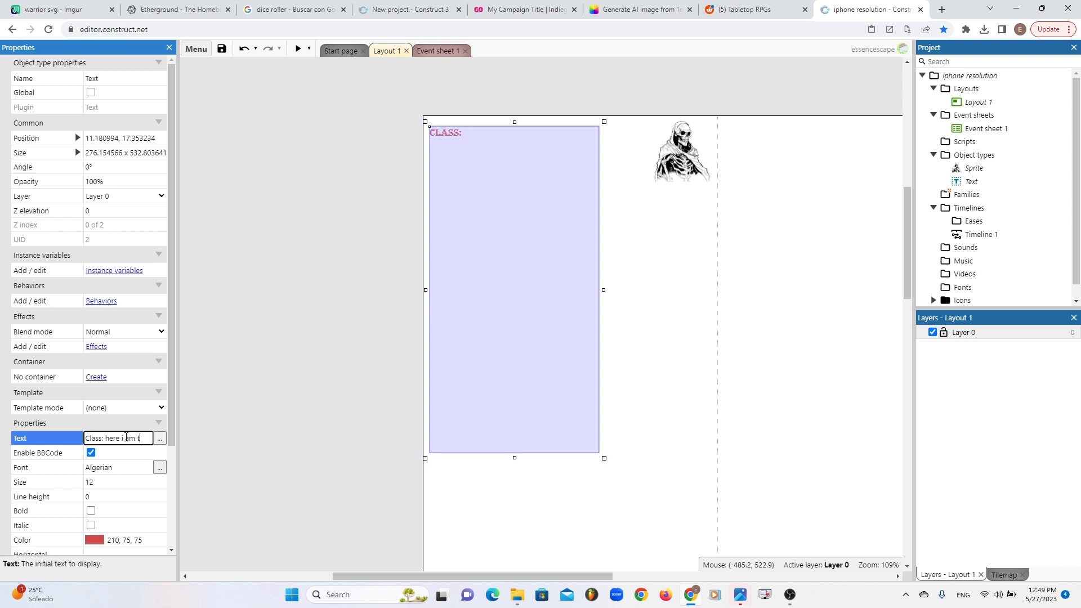
pyautogui.write('here i am going to type a setne')
pyautogui.press('BackSpace')
pyautogui.press('BackSpace')
pyautogui.press('BackSpace')
pyautogui.press('BackSpace')
pyautogui.write('entence that i sl')
pyautogui.press('BackSpace')
pyautogui.press('BackSpace')
pyautogui.write('s long')
pyautogui.press('Tab')
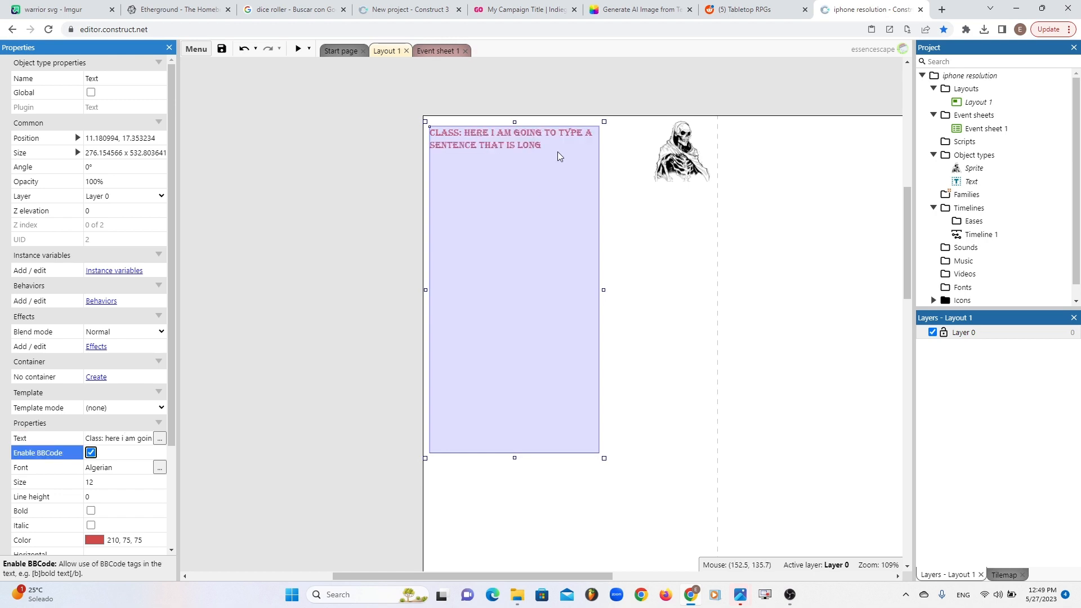
# - Widen the text box to about 459 × 533, moving the skeleton sprite out of its way beyond the dashed viewport line
pyautogui.moveTo(603, 288); pyautogui.dragTo(726, 290)
pyautogui.moveTo(708, 271); pyautogui.dragTo(671, 281)
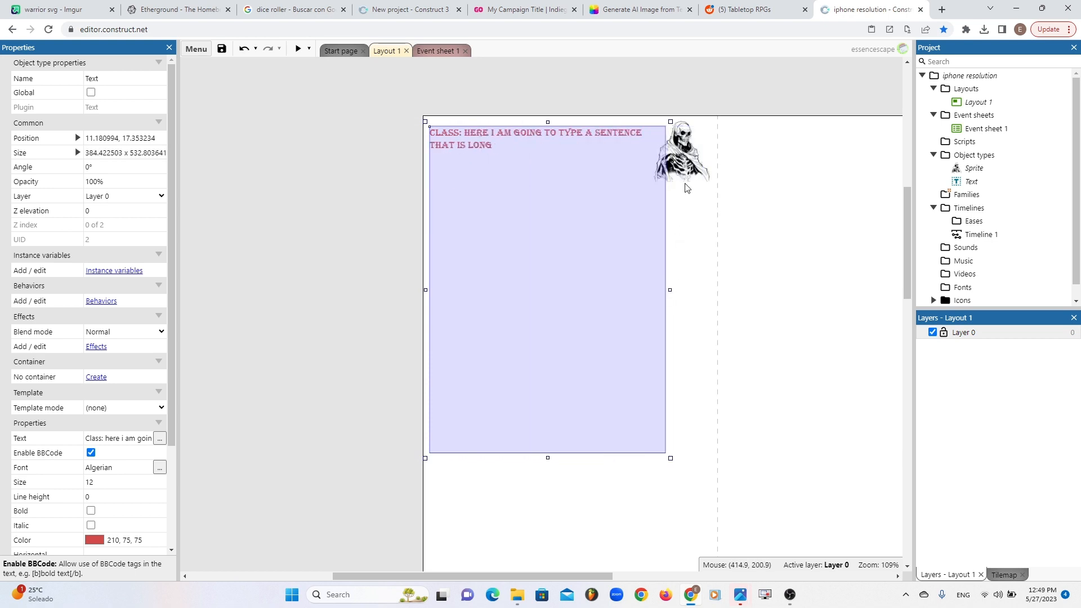
pyautogui.moveTo(686, 186); pyautogui.dragTo(831, 208)
pyautogui.click(514, 185)
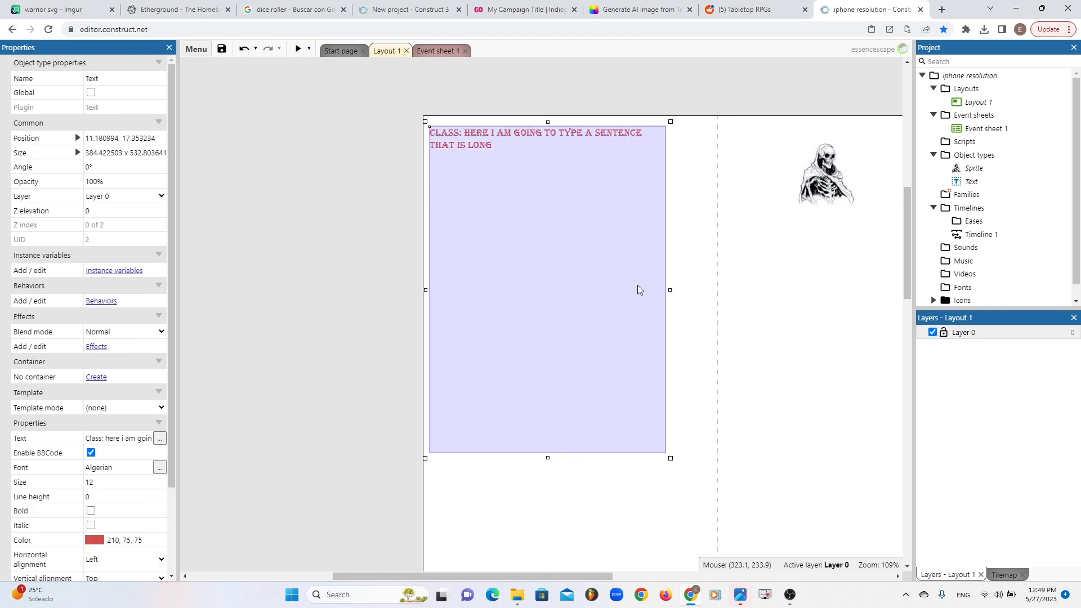
pyautogui.moveTo(671, 289); pyautogui.dragTo(718, 293)
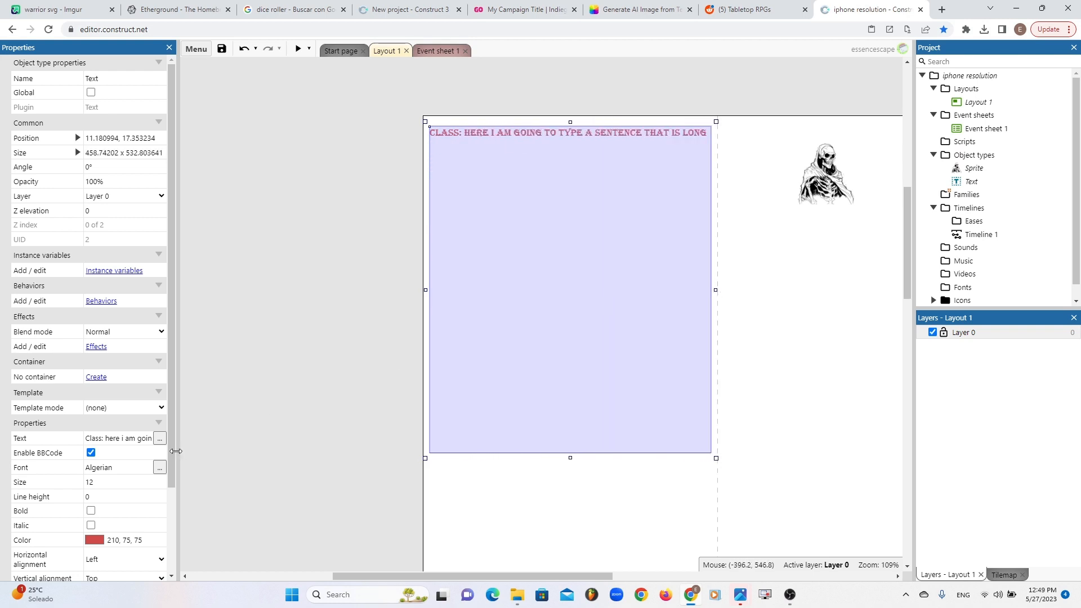
# - Insert a \n line break after "Class: here i am" in the text box's text and check it in the multi-line text editor
pyautogui.click(138, 440)
pyautogui.click(136, 439)
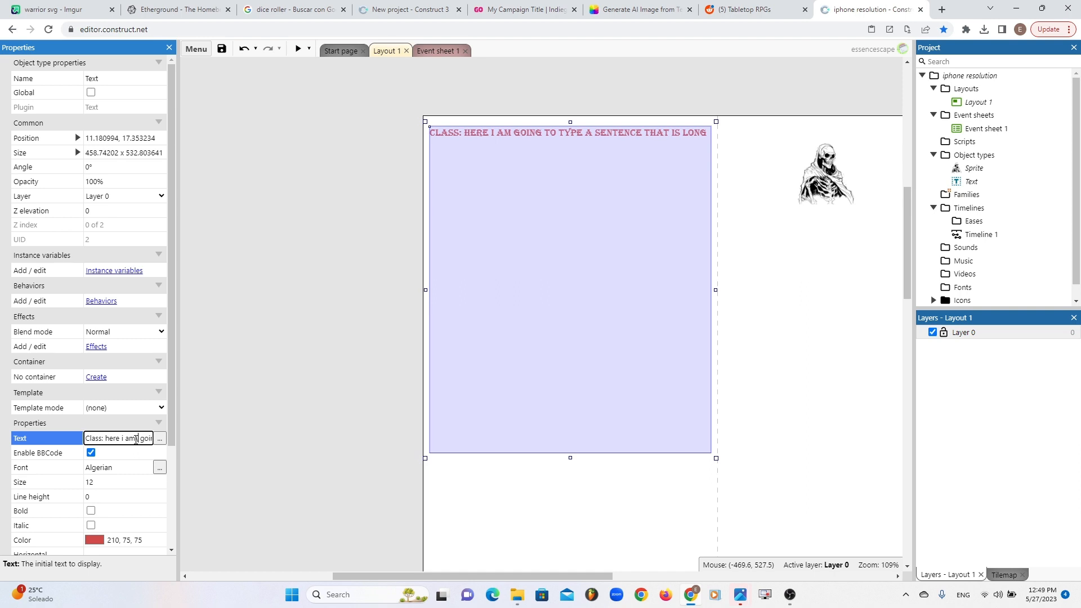
pyautogui.write('n')
pyautogui.press('Tab')
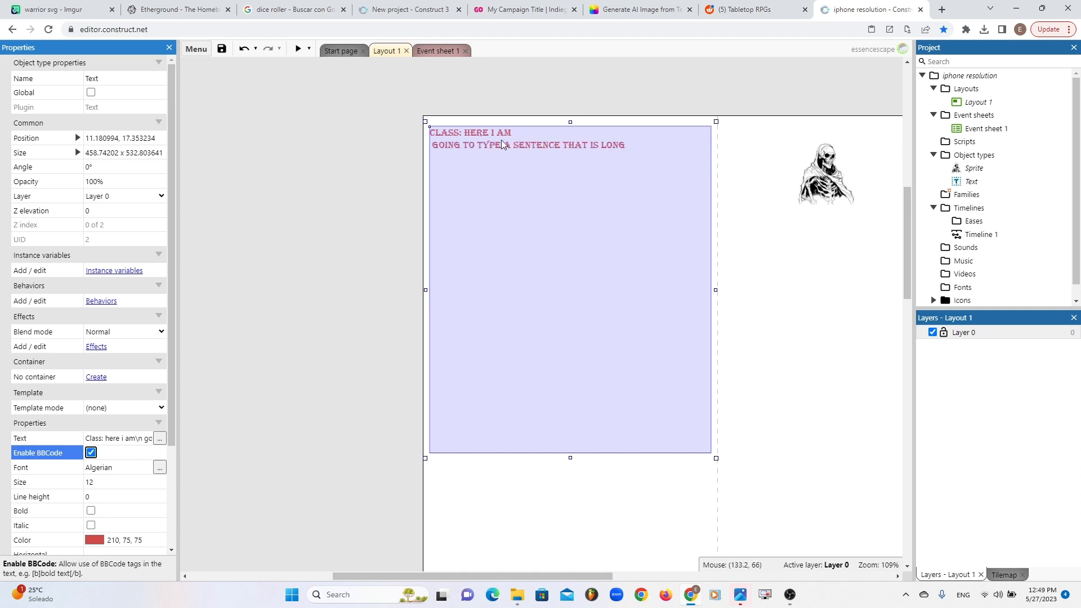
pyautogui.click(161, 436)
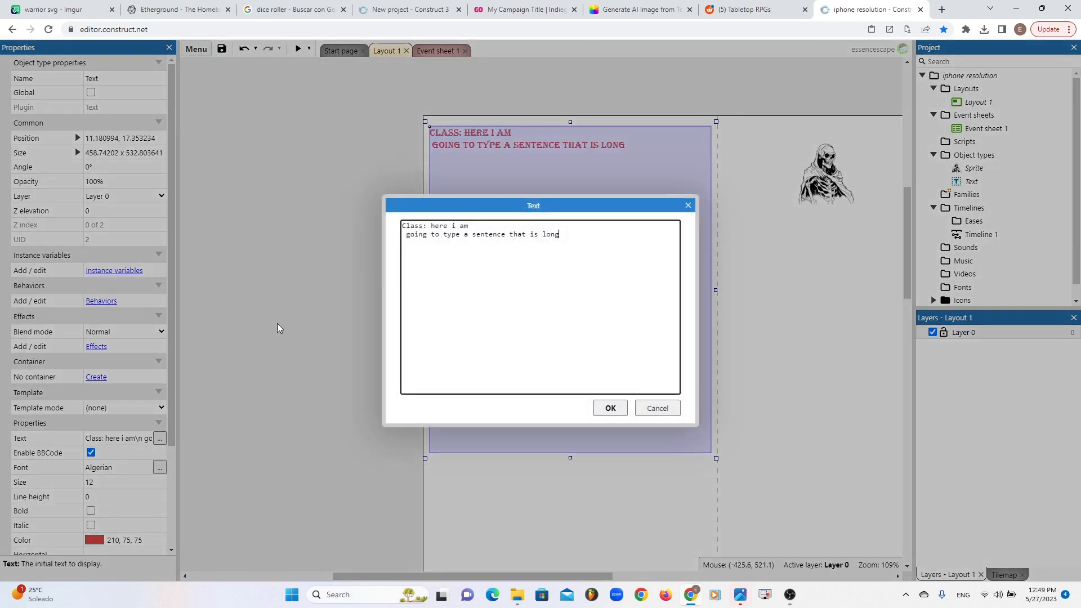
pyautogui.click(688, 207)
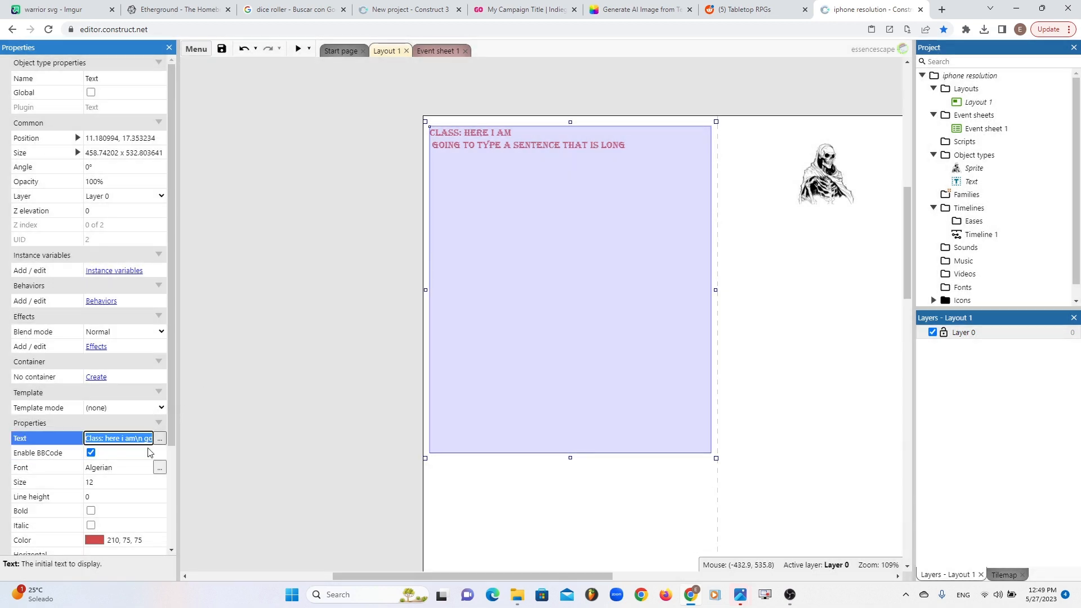
# - Add a second \n after "here i am" to leave a blank line within the text box's text
pyautogui.click(139, 441)
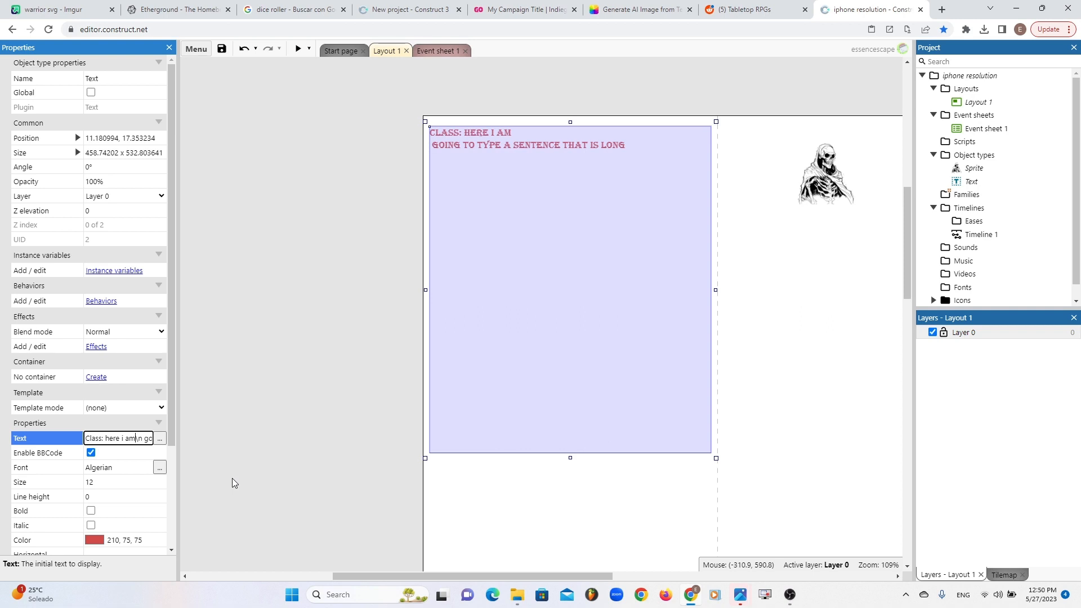
pyautogui.write('\\n')
pyautogui.press('Tab')
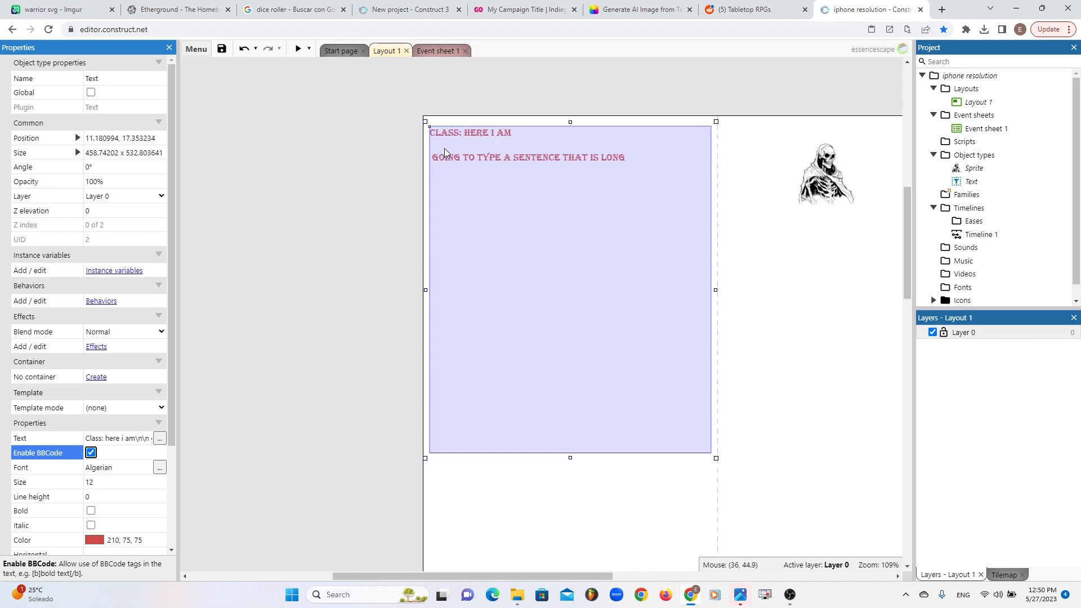
# - Clear the whole text of the text box and reselect the empty box on the layout
pyautogui.hotkey('shift', 'Tab')
pyautogui.press('End')
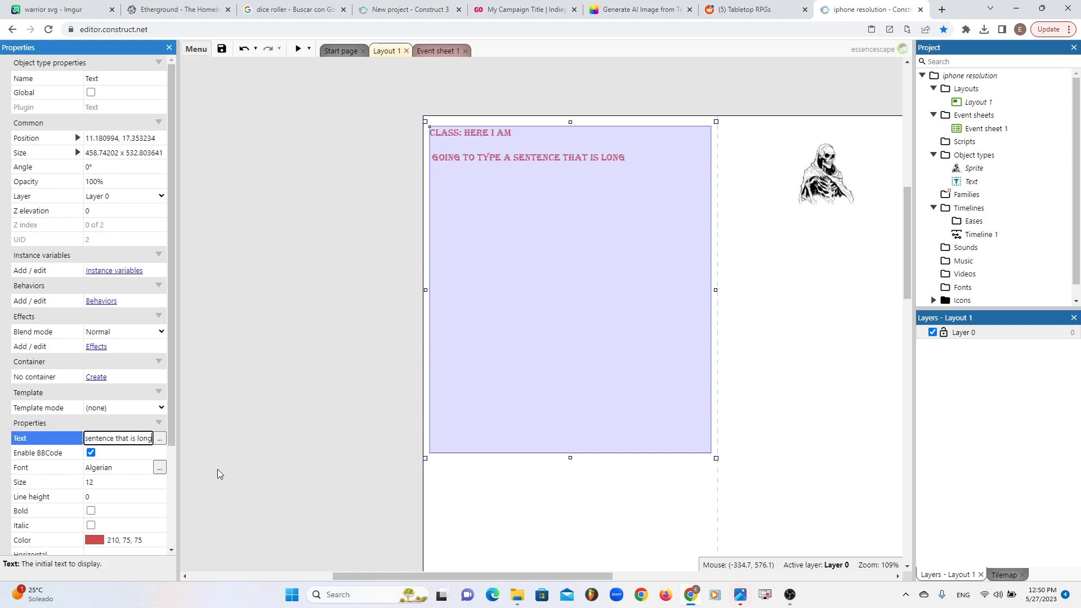
pyautogui.press('Left')
pyautogui.press('Left')
pyautogui.press('Left')
pyautogui.press('Left')
pyautogui.press('Left')
pyautogui.press('Left')
pyautogui.press('Left')
pyautogui.press('Left')
pyautogui.press('Left')
pyautogui.press('Left')
pyautogui.press('Left')
pyautogui.press('Left')
pyautogui.press('Left')
pyautogui.press('Left')
pyautogui.press('Left')
pyautogui.press('Left')
pyautogui.press('Left')
pyautogui.press('Left')
pyautogui.press('Left')
pyautogui.press('Left')
pyautogui.hotkey('ctrl', 'a')
pyautogui.press('BackSpace')
pyautogui.click(340, 339)
pyautogui.click(508, 250)
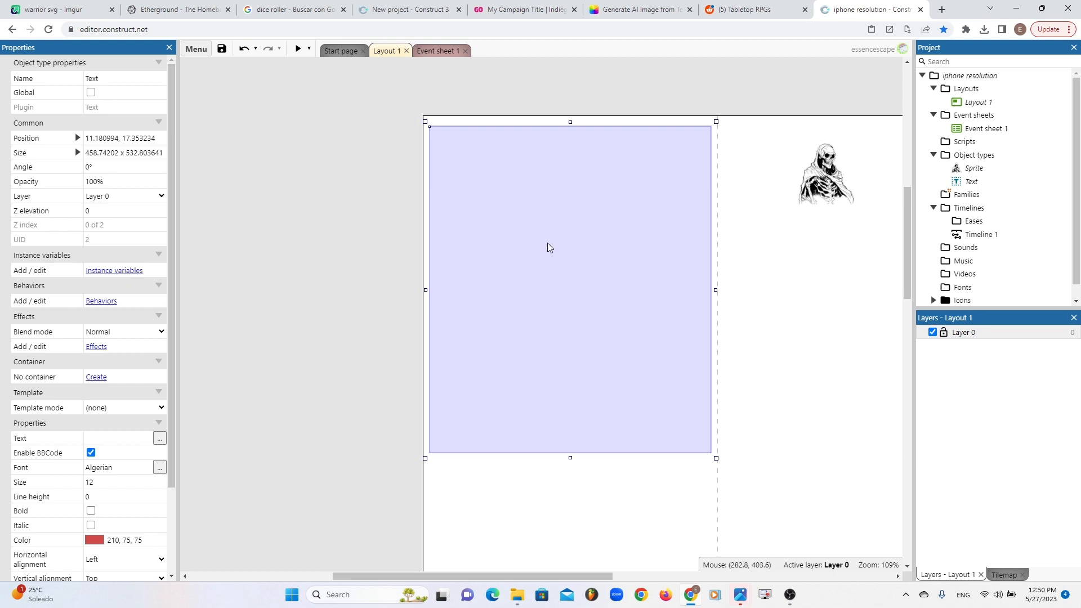
# - Rename the text object as textBoxHolder
pyautogui.click(117, 79)
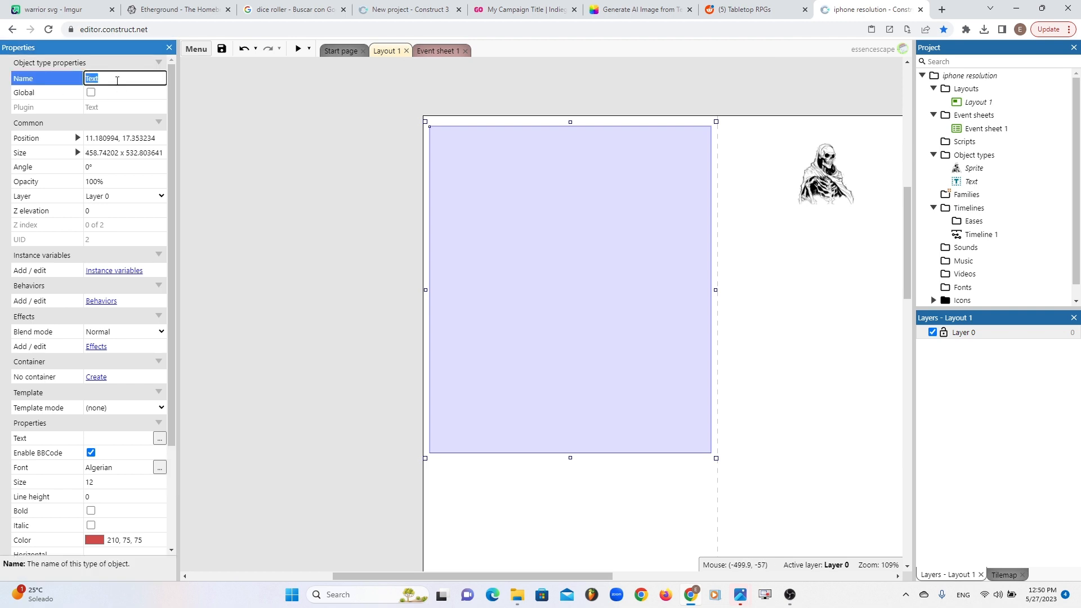
pyautogui.write('TExt')
pyautogui.press('BackSpace')
pyautogui.press('BackSpace')
pyautogui.press('BackSpace')
pyautogui.write('ext')
pyautogui.press('BackSpace')
pyautogui.press('BackSpace')
pyautogui.press('BackSpace')
pyautogui.press('BackSpace')
pyautogui.write('textBoxHolder')
pyautogui.press('Return')
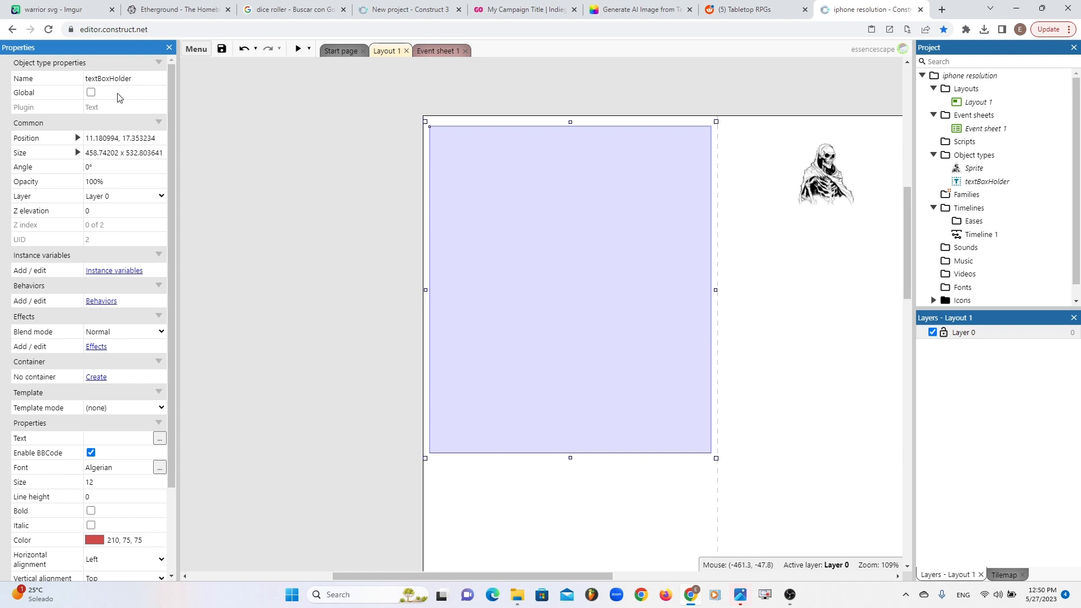
# - Rename the skeleton sprite as Logo
pyautogui.click(828, 193)
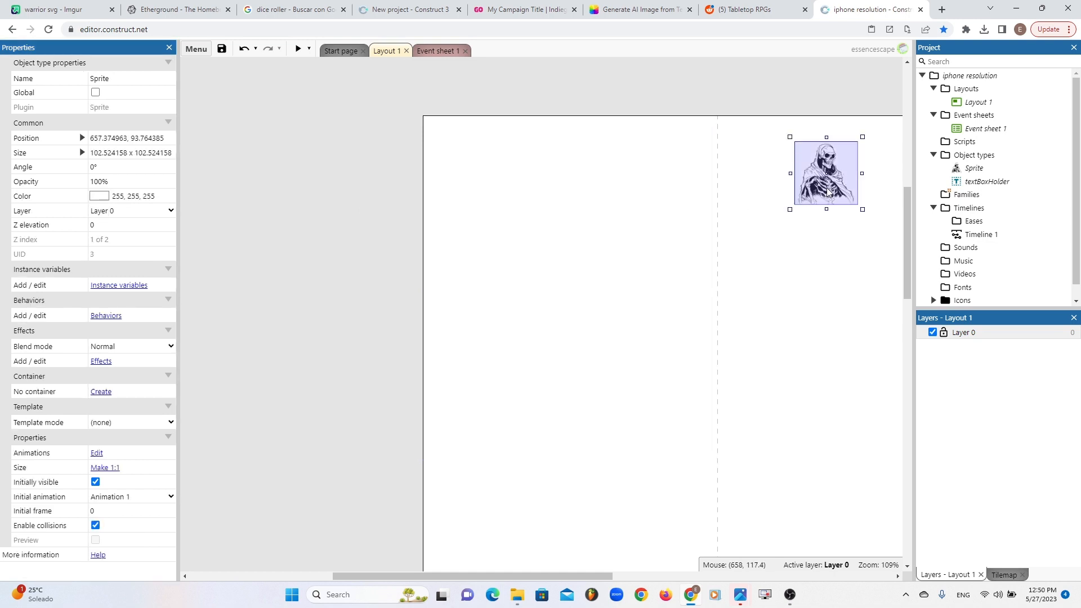
pyautogui.click(139, 79)
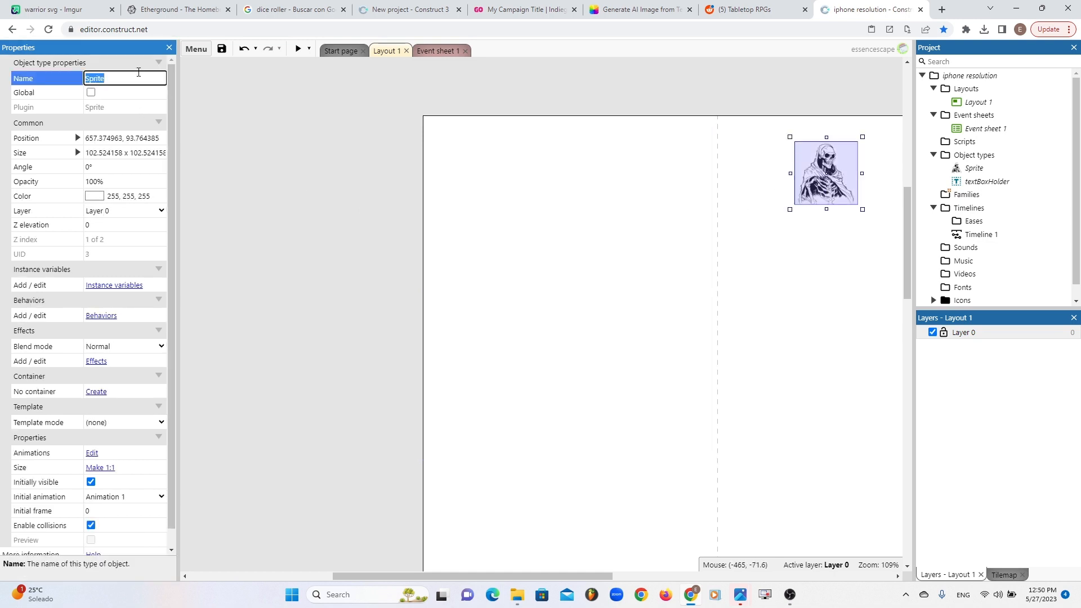
pyautogui.write('Logo')
pyautogui.press('Return')
# - Add an instance variable of type String to textBoxHolder with the initial value "my string variable is here", keeping its default name
pyautogui.click(616, 280)
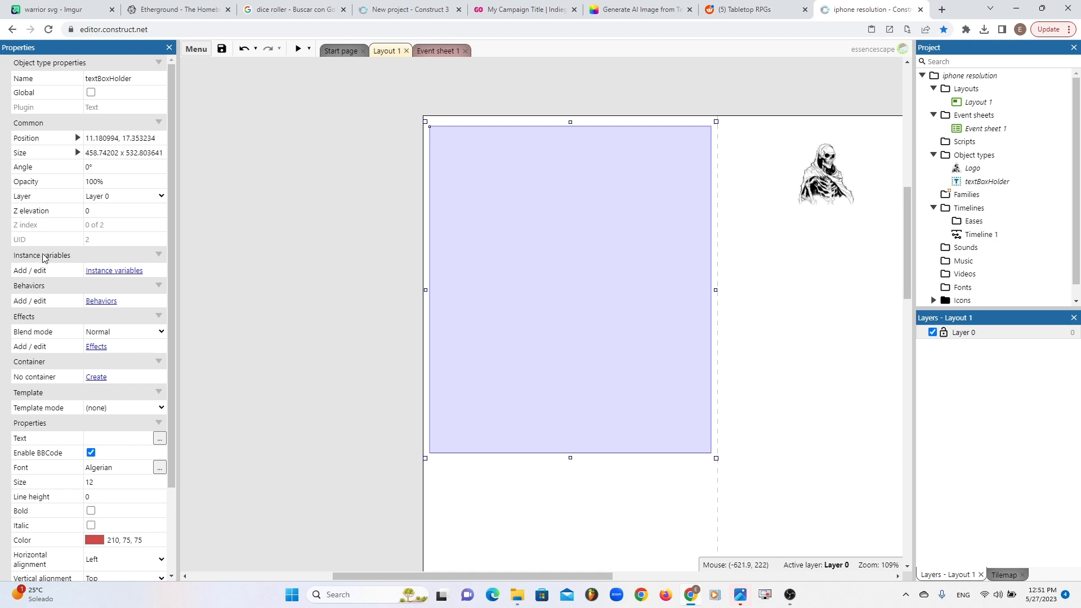
pyautogui.click(119, 271)
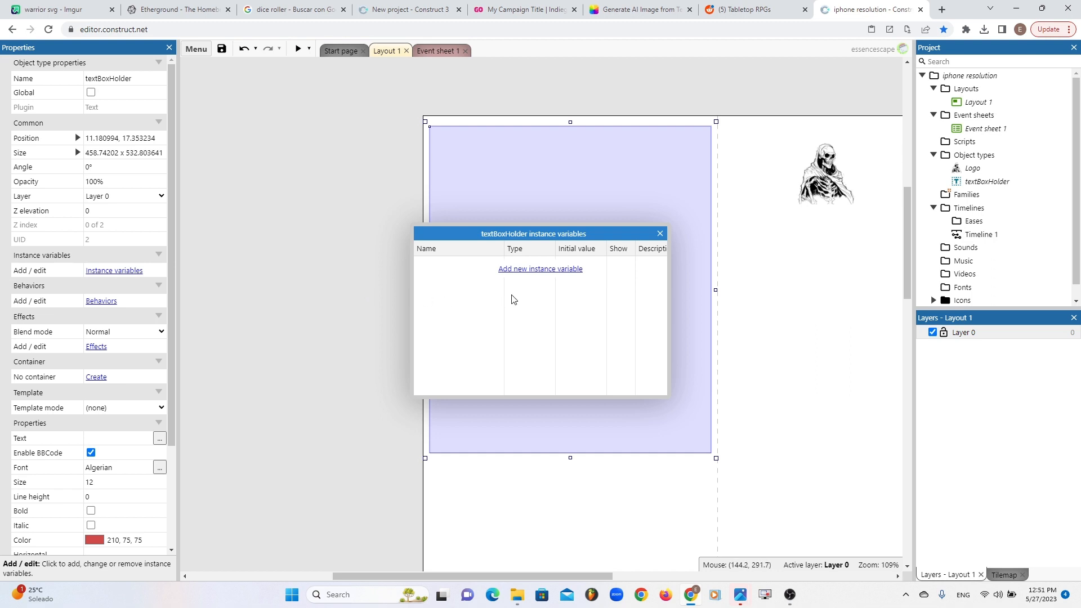
pyautogui.click(539, 269)
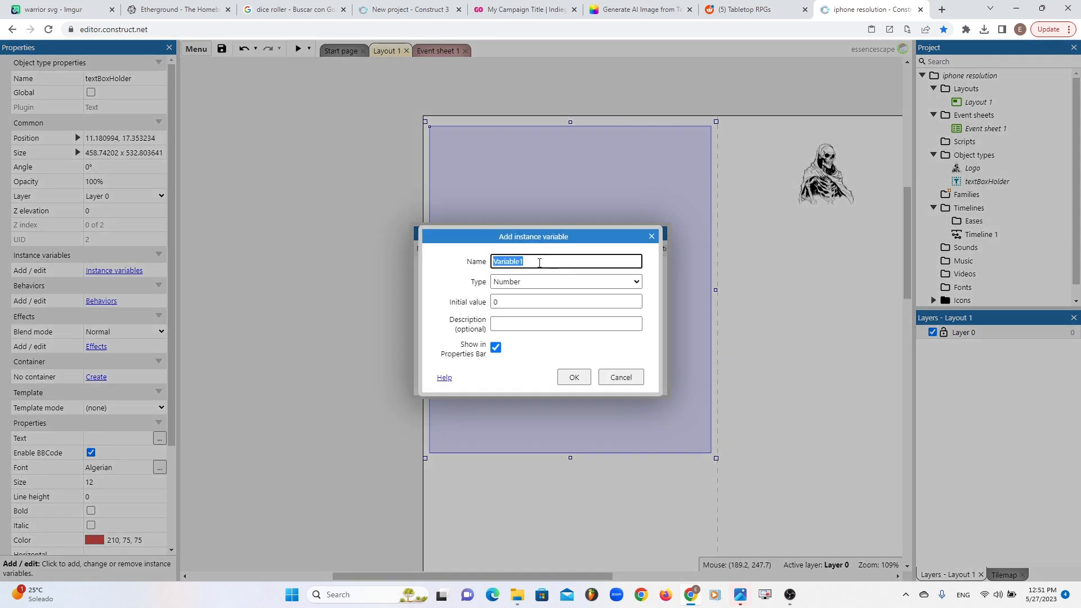
pyautogui.click(569, 283)
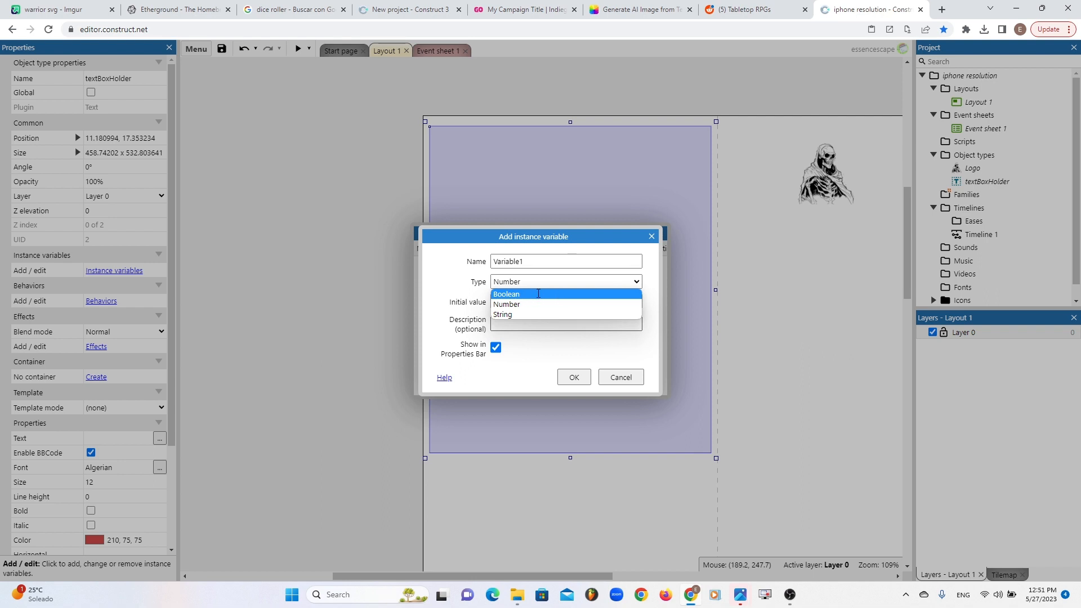
pyautogui.click(562, 314)
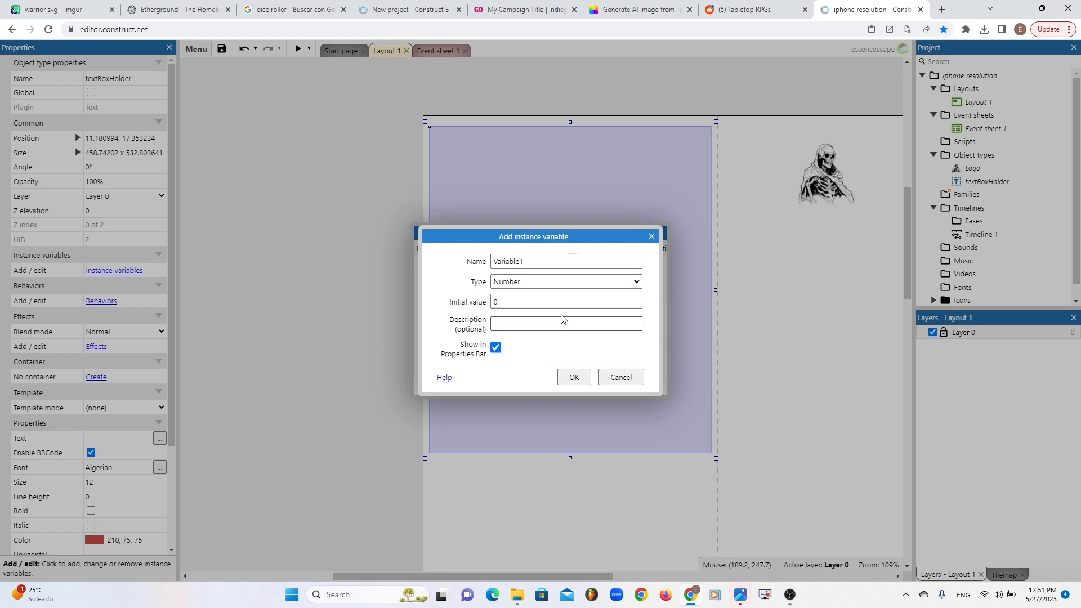
pyautogui.click(544, 300)
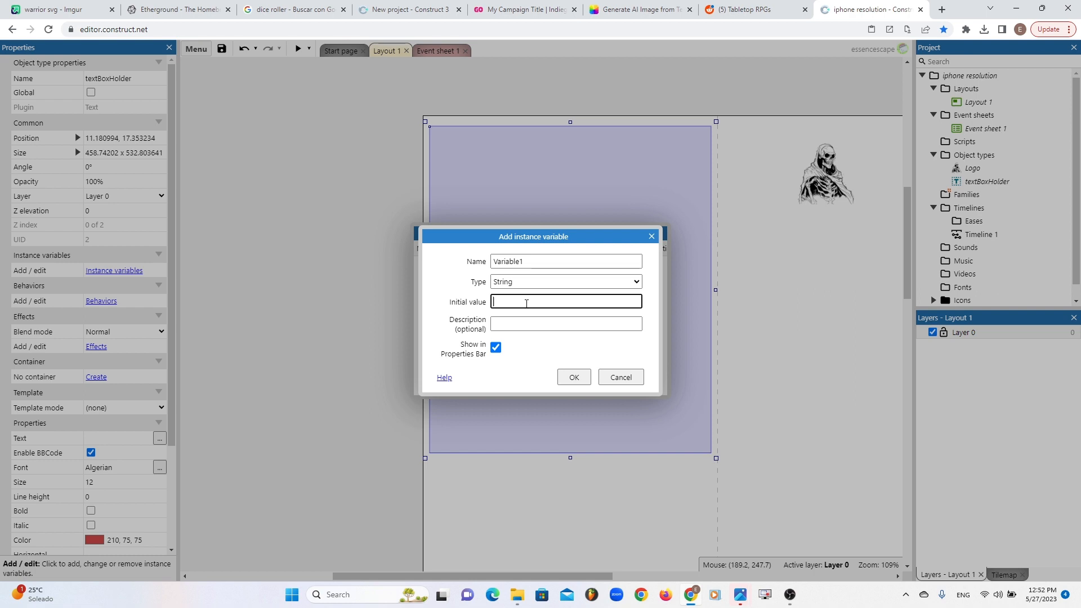
pyautogui.write('y variable')
pyautogui.press('BackSpace')
pyautogui.press('BackSpace')
pyautogui.press('BackSpace')
pyautogui.press('BackSpace')
pyautogui.press('BackSpace')
pyautogui.press('BackSpace')
pyautogui.press('BackSpace')
pyautogui.press('BackSpace')
pyautogui.write('string variable is here')
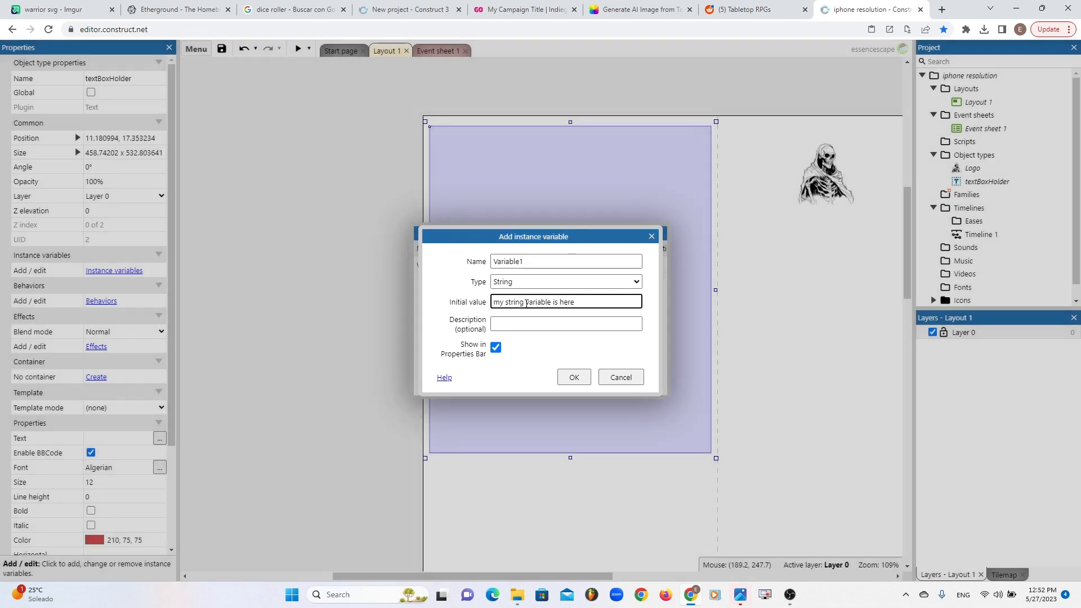
pyautogui.press('Return')
pyautogui.click(660, 234)
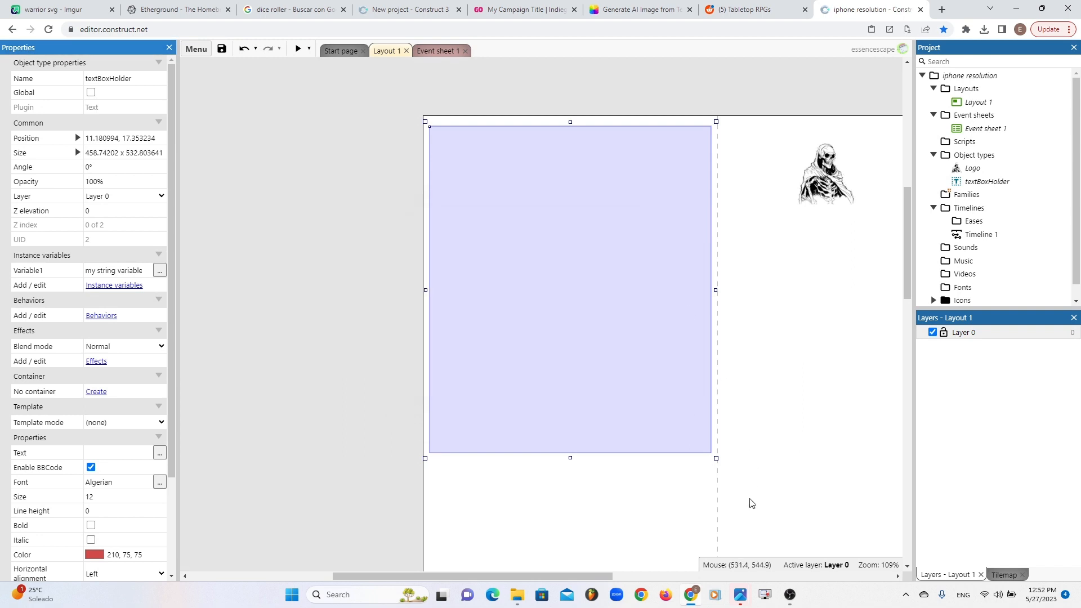
# - Shrink the text box to about 147 × 71 and paste a copy beside it at about 219, 16
pyautogui.moveTo(716, 458); pyautogui.dragTo(520, 172)
pyautogui.rightClick(489, 153)
pyautogui.click(474, 146)
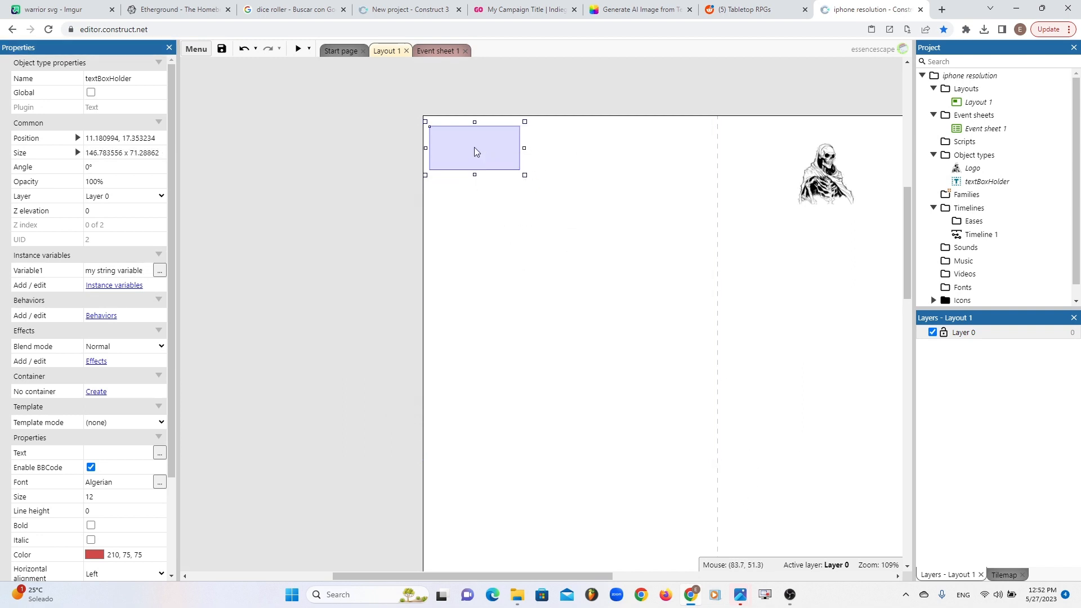
pyautogui.hotkey('ctrl', 'v')
pyautogui.click(587, 148)
pyautogui.moveTo(619, 156); pyautogui.dragTo(588, 134)
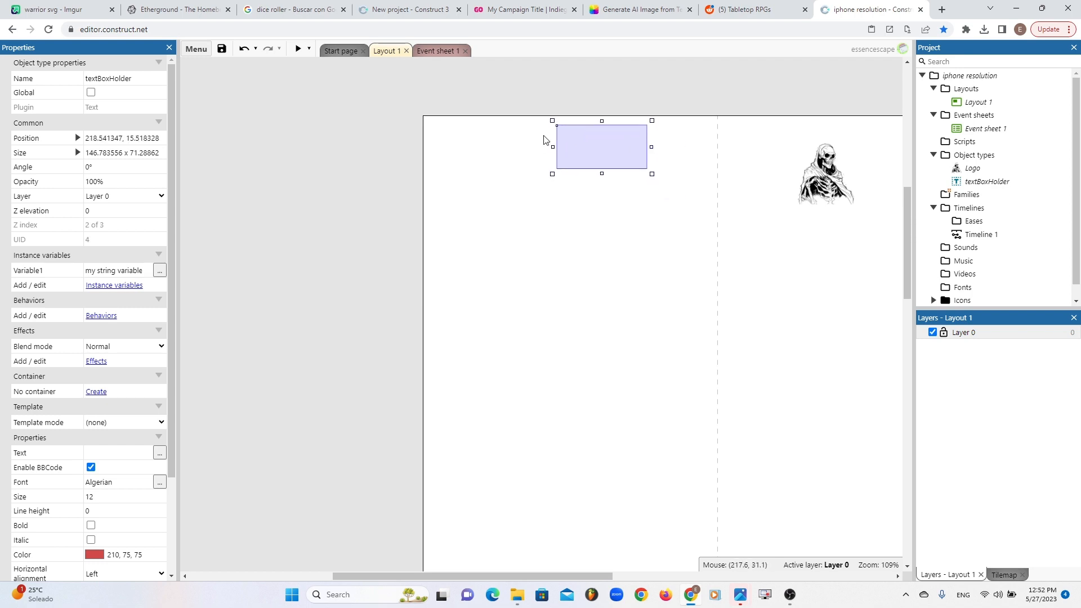
# - Set Variable1 of the copied text box to "my string variable is also here"
pyautogui.click(451, 148)
pyautogui.click(613, 162)
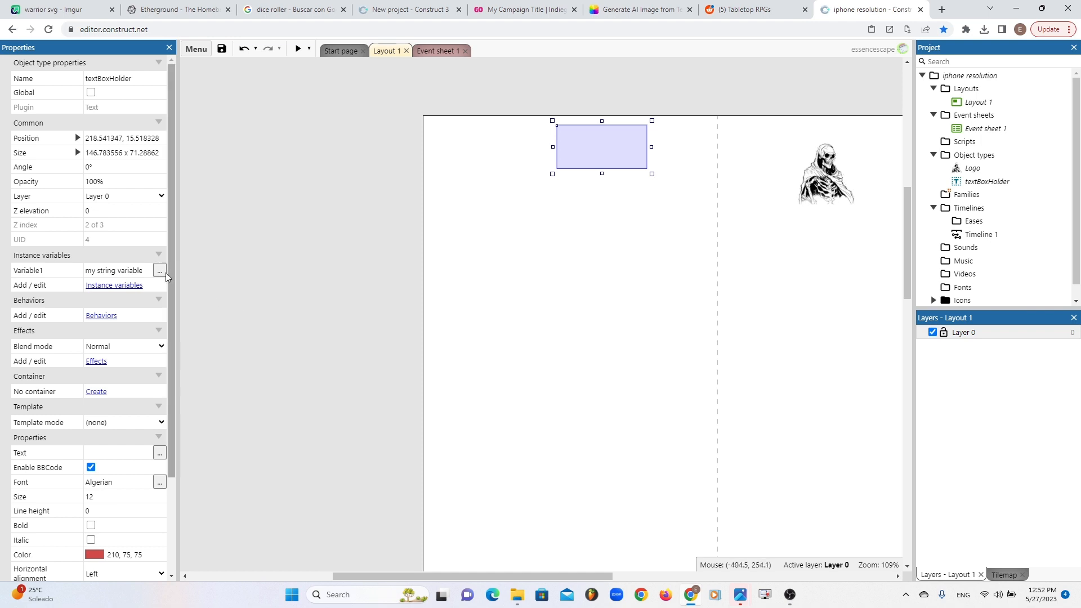
pyautogui.click(141, 269)
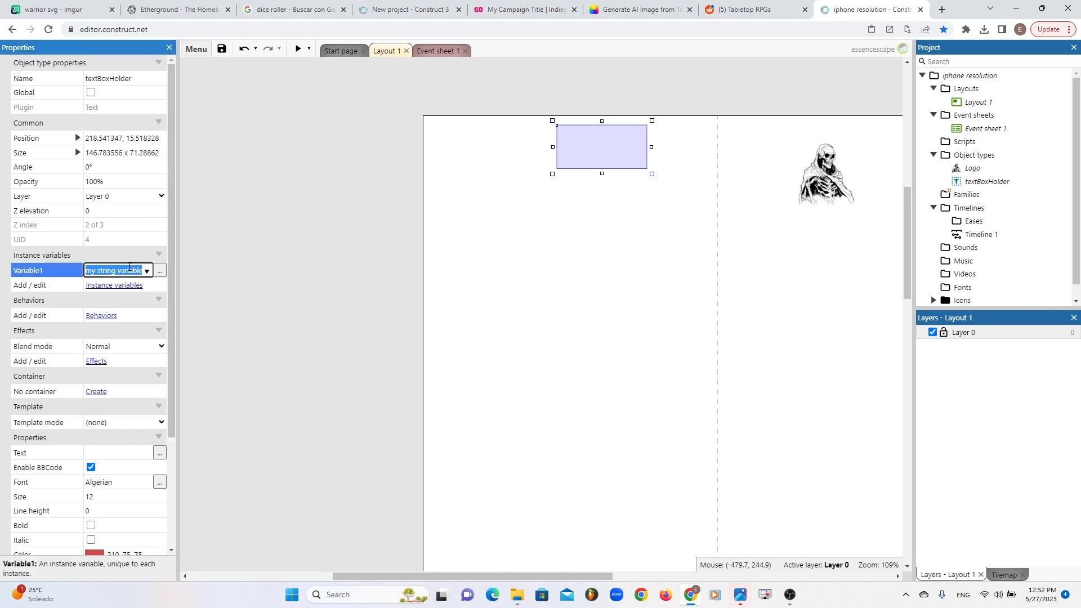
pyautogui.click(160, 270)
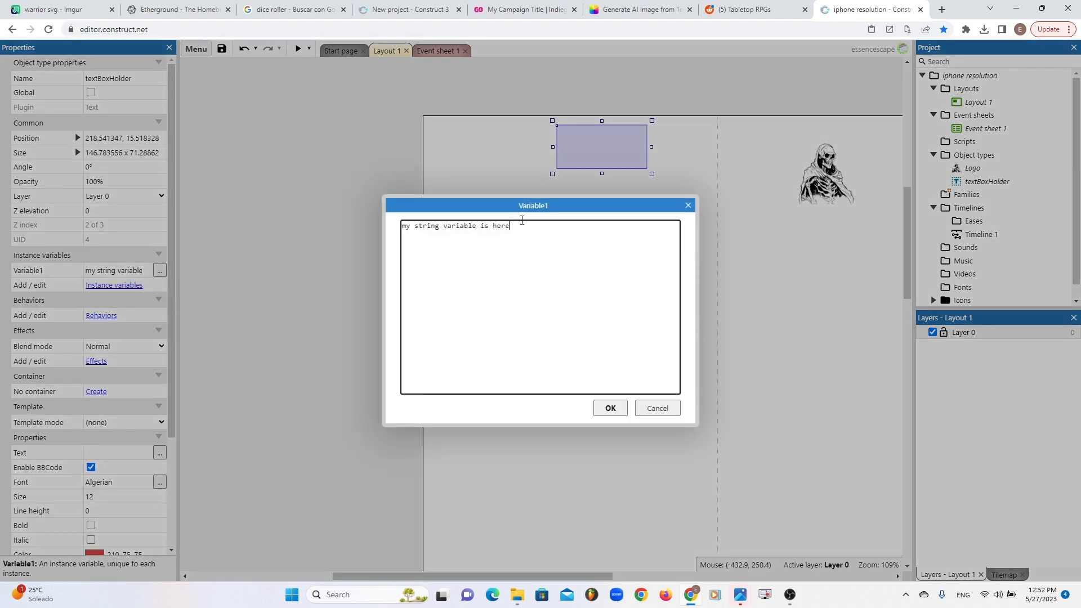
pyautogui.doubleClick(523, 226)
pyautogui.press('BackSpace')
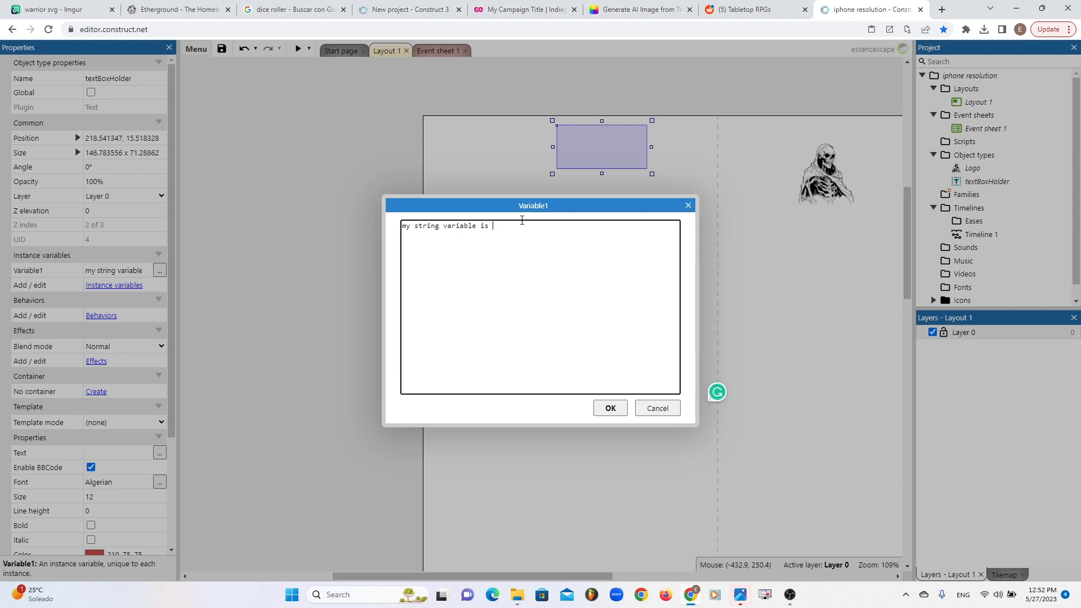
pyautogui.write('also here')
pyautogui.press('Escape')
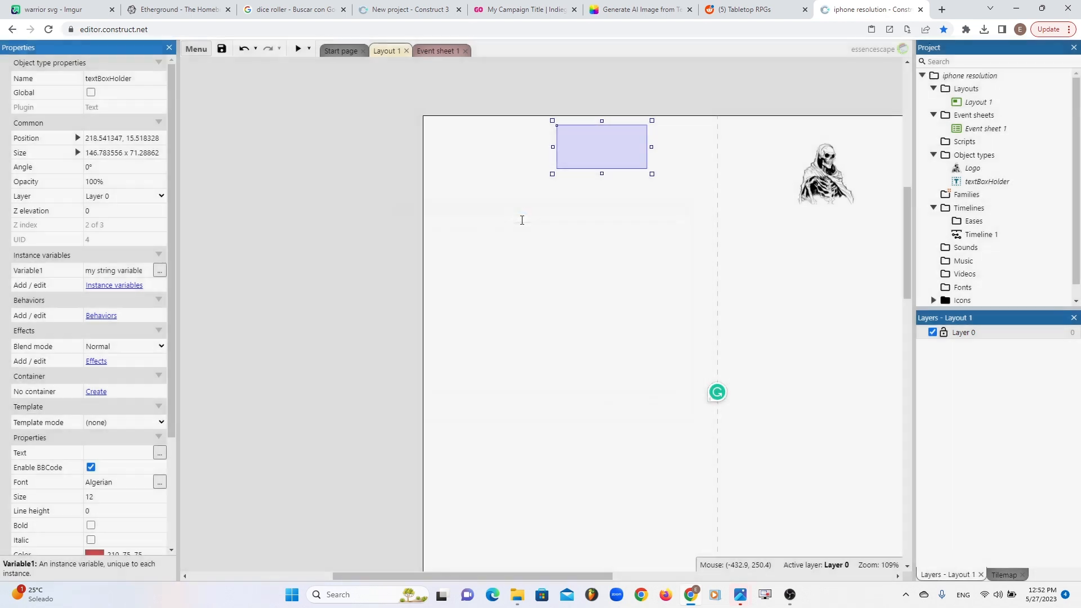
# - Compare the full Variable1 values of the original text box and its copy
pyautogui.click(161, 271)
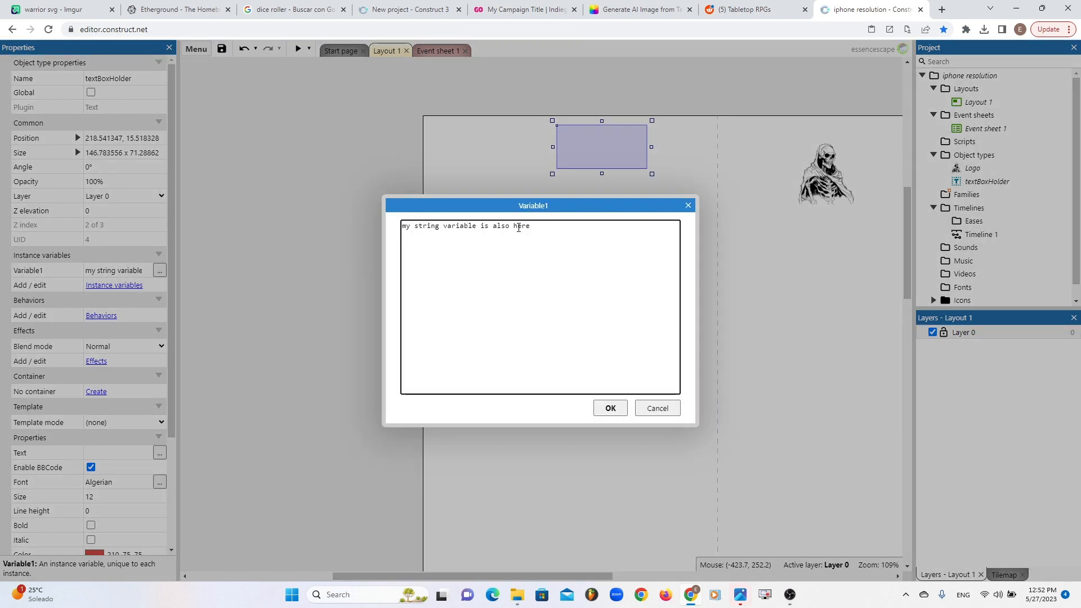
pyautogui.press('Escape')
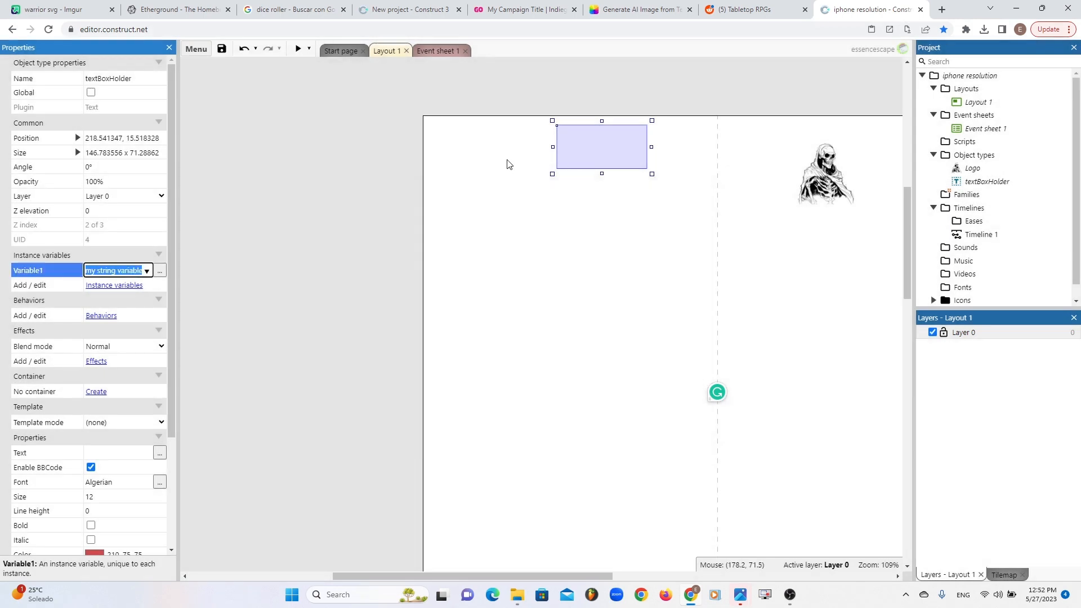
pyautogui.hotkey('ctrl', 'z')
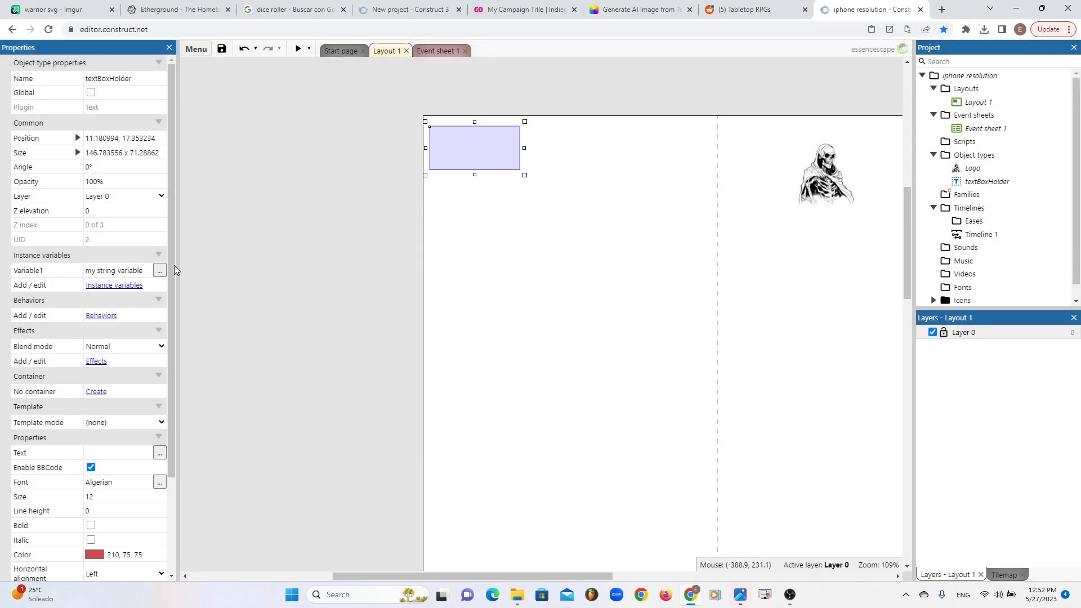
pyautogui.click(159, 270)
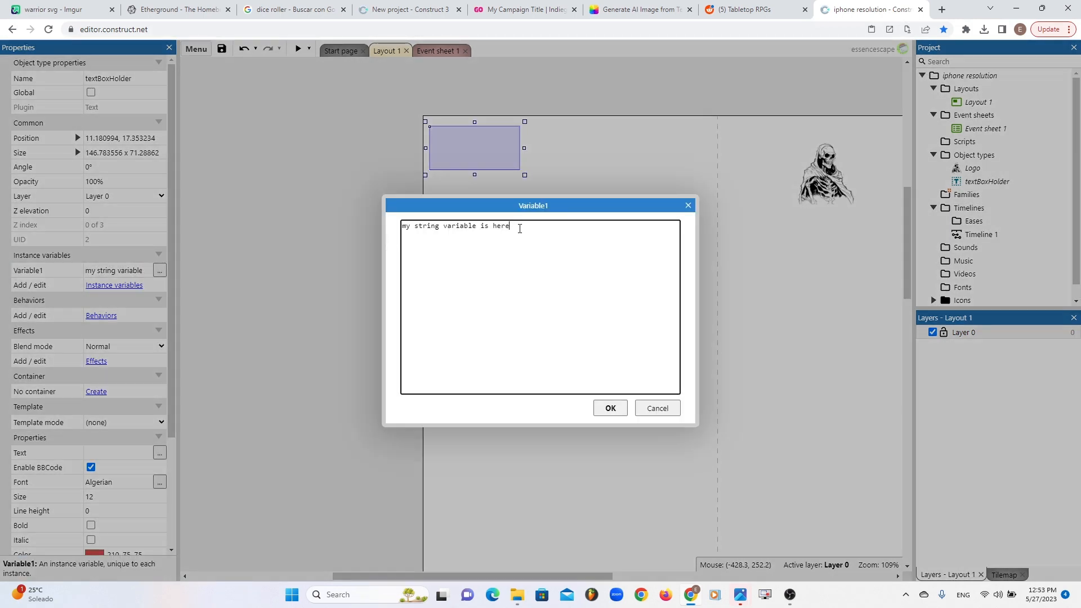
pyautogui.moveTo(520, 228); pyautogui.dragTo(409, 236)
pyautogui.click(688, 206)
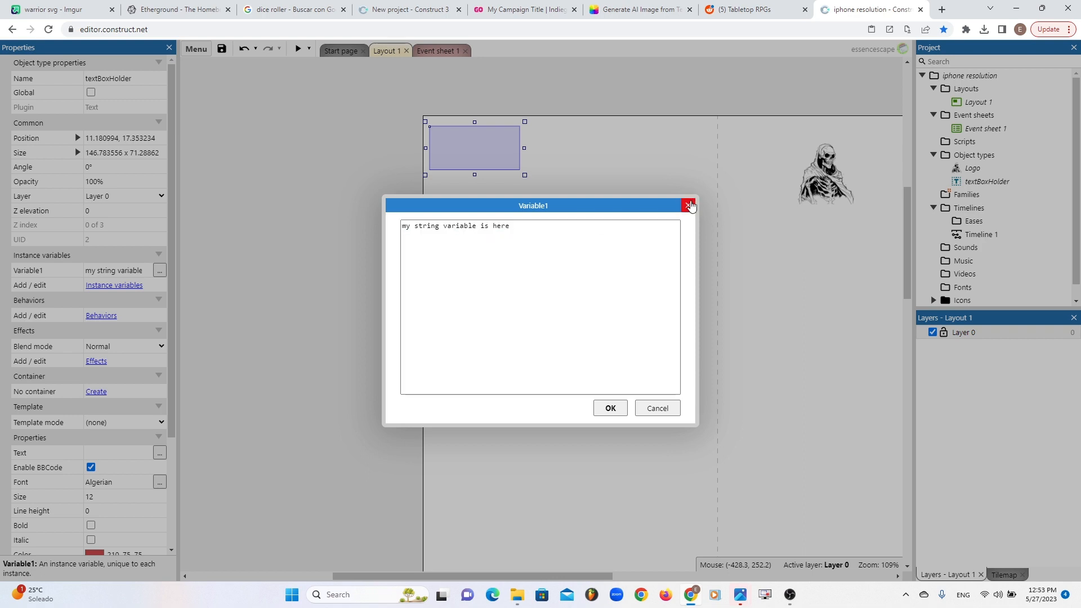
pyautogui.hotkey('ctrl', 'y')
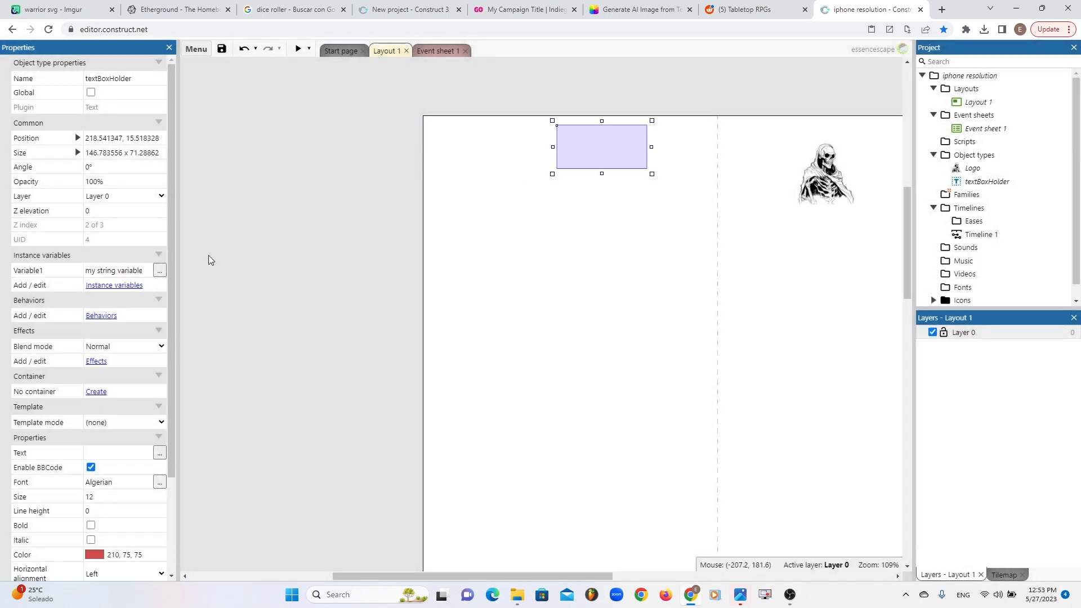
pyautogui.click(160, 270)
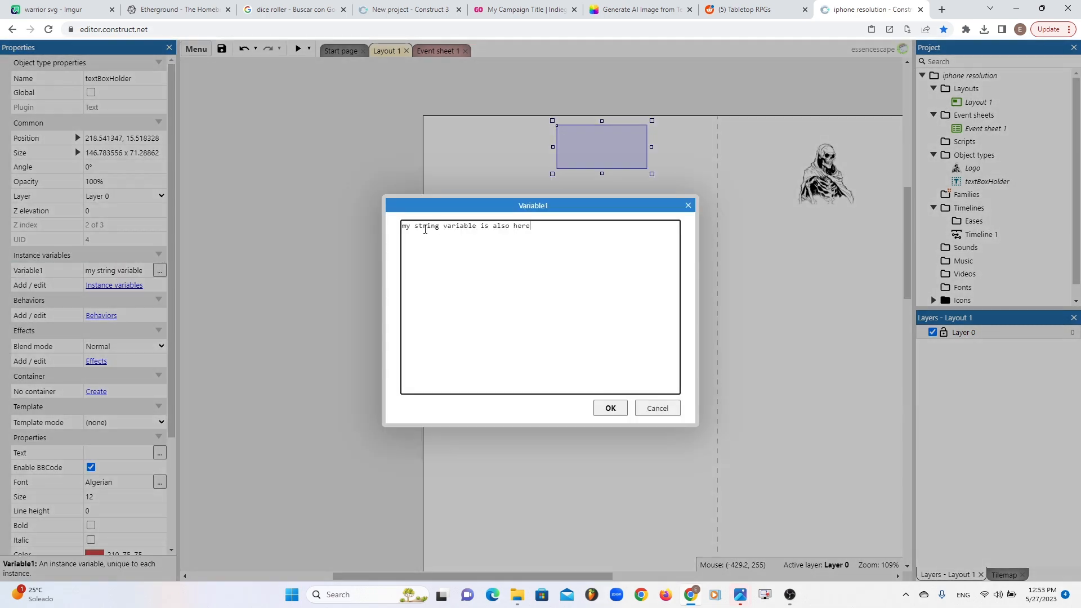
pyautogui.click(688, 205)
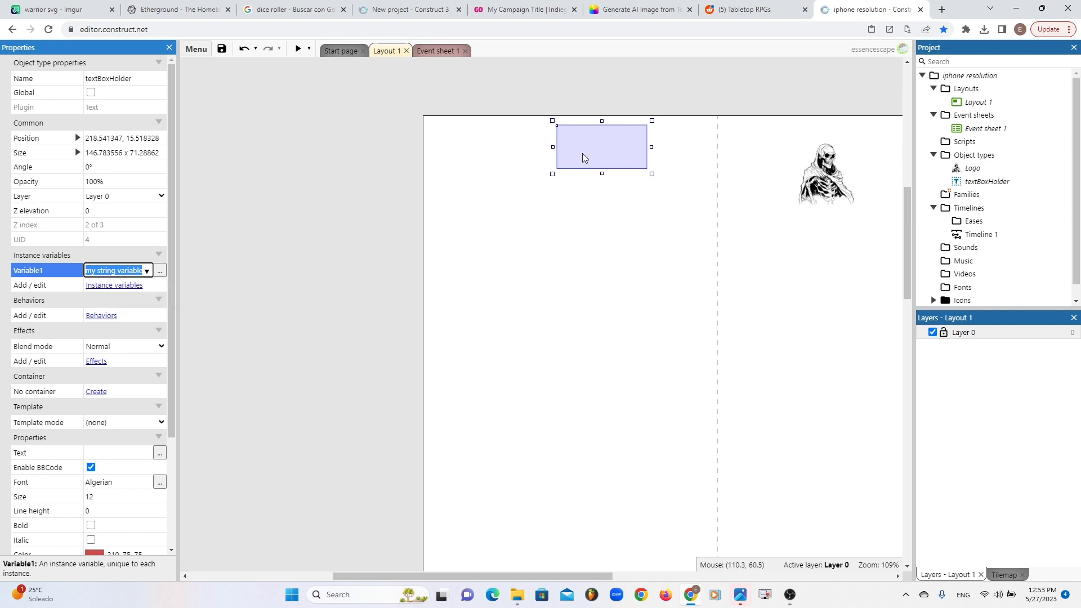
# - Add a System "On start of layout" condition as the first event in Event sheet 1
pyautogui.hotkey('ctrl', 'z')
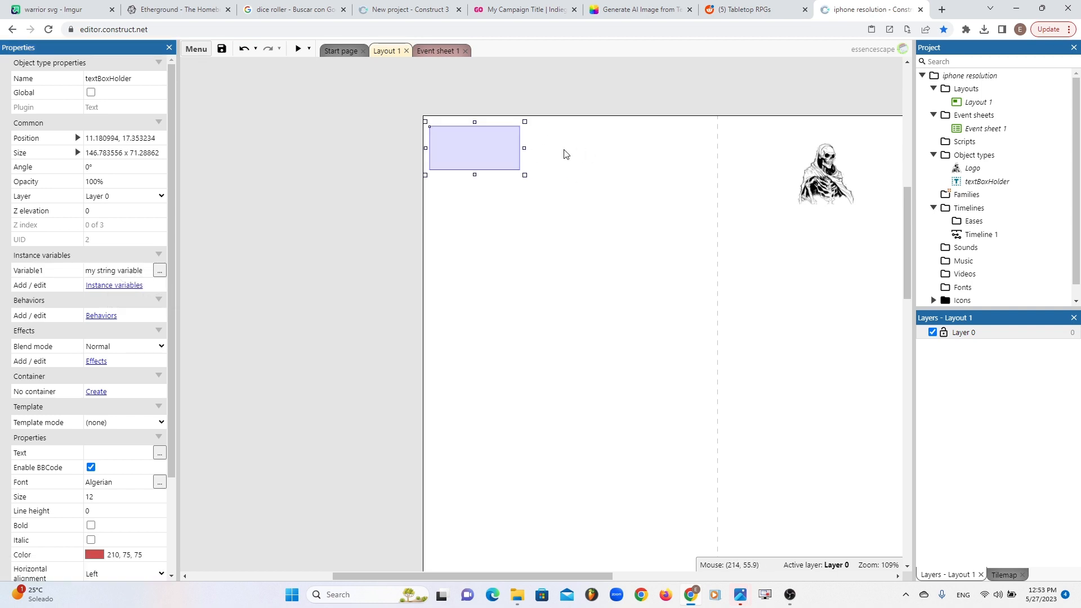
pyautogui.click(441, 52)
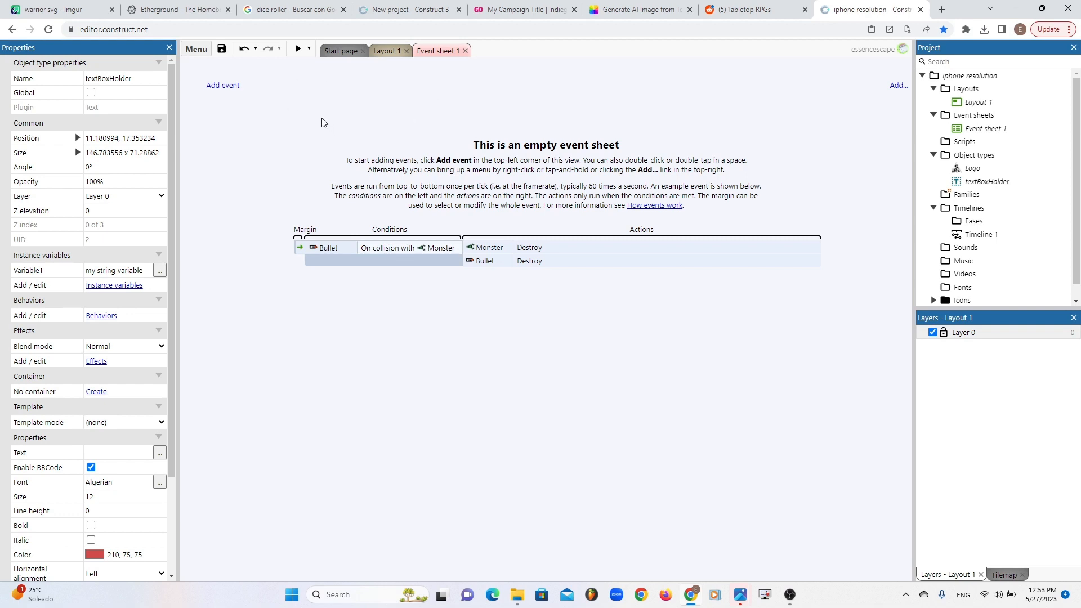
pyautogui.click(233, 86)
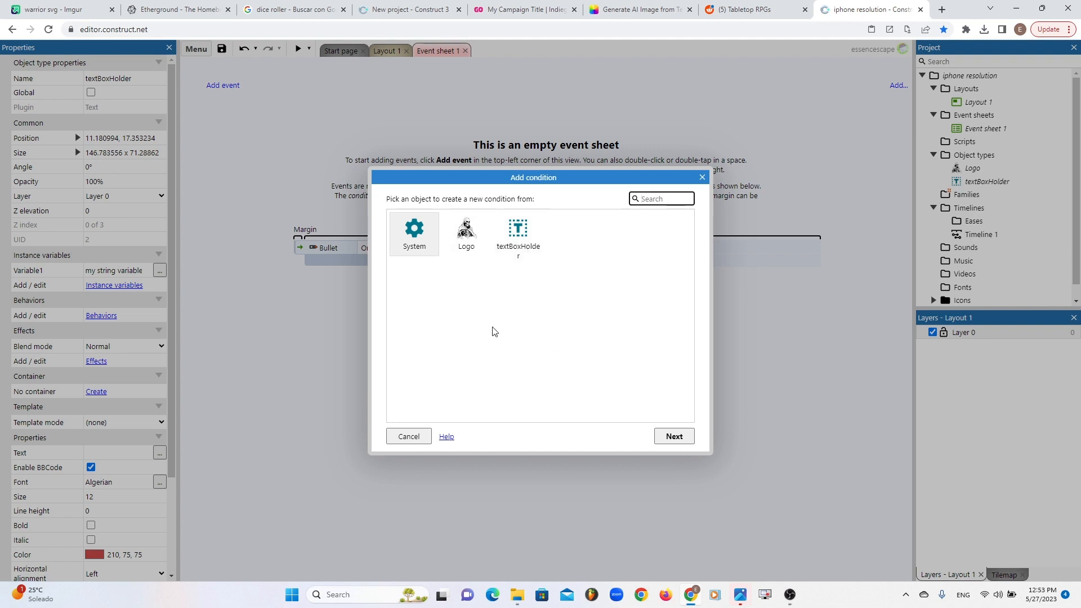
pyautogui.doubleClick(412, 237)
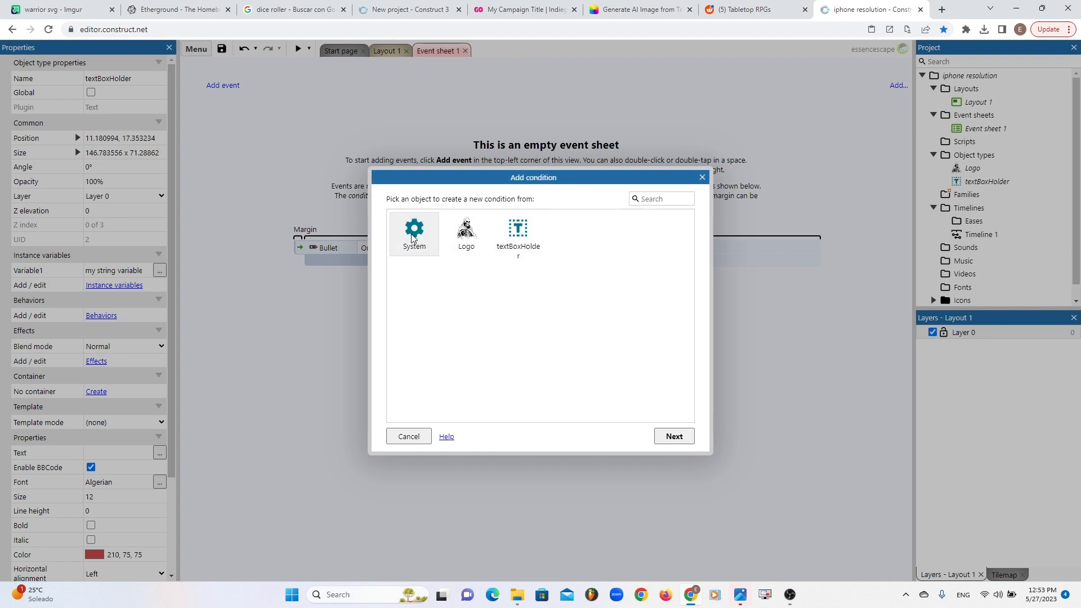
pyautogui.write('s')
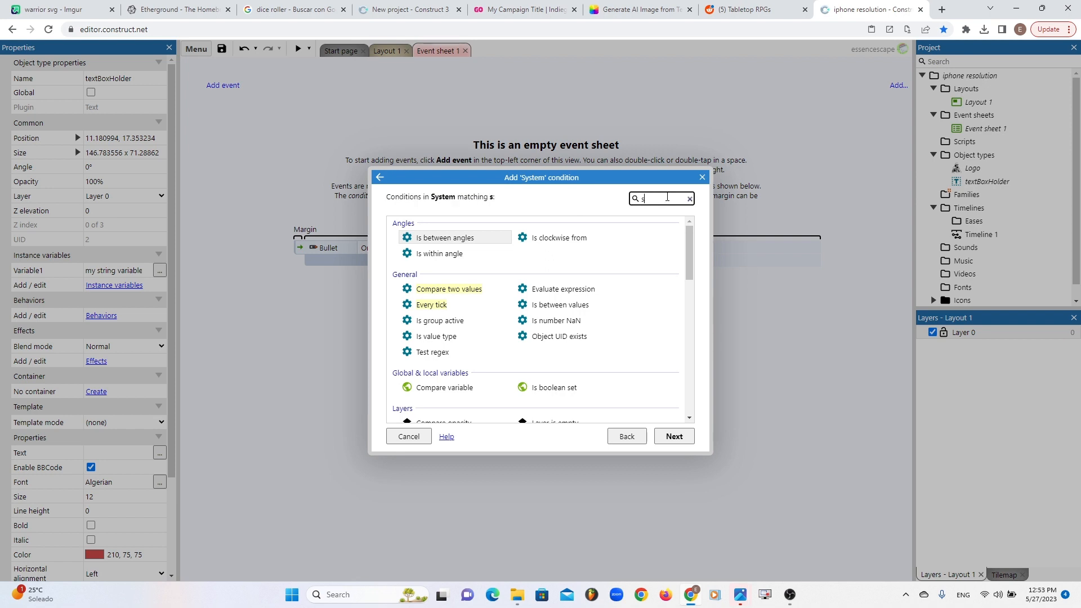
pyautogui.write('tart of layou')
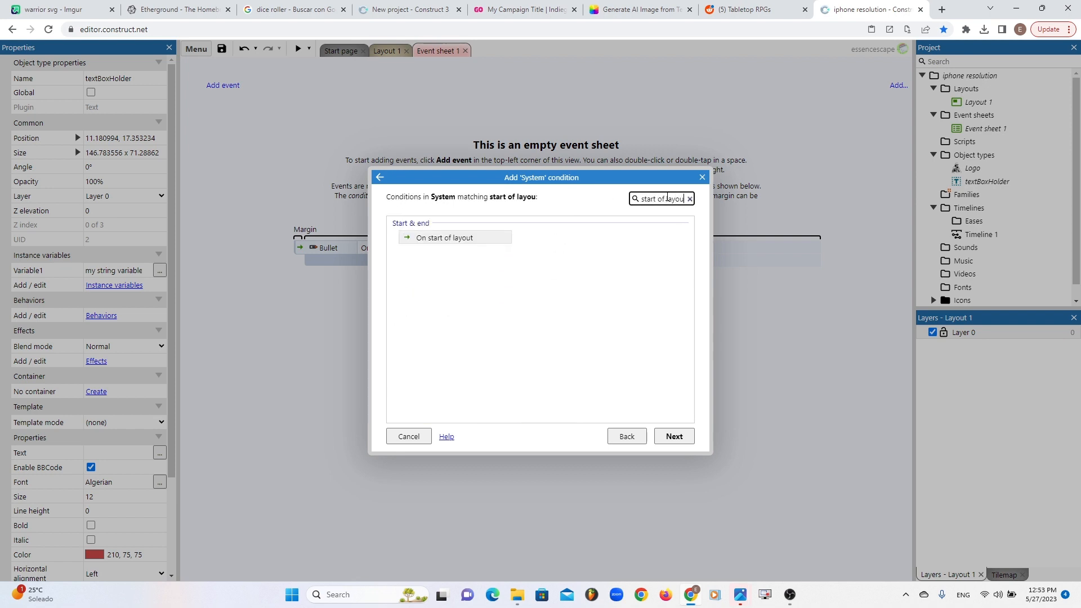
pyautogui.doubleClick(476, 238)
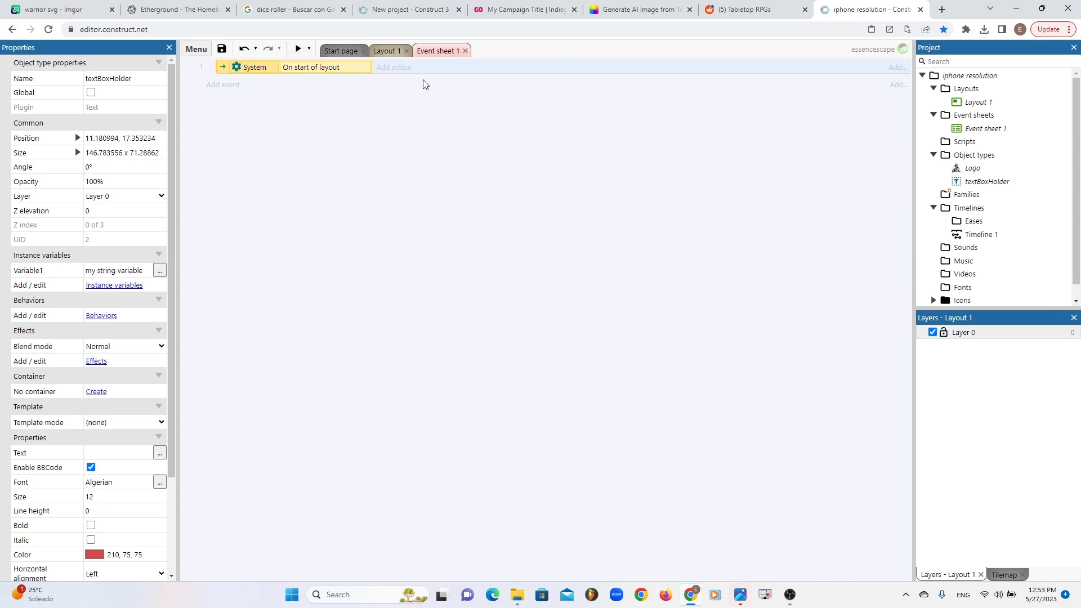
pyautogui.click(403, 68)
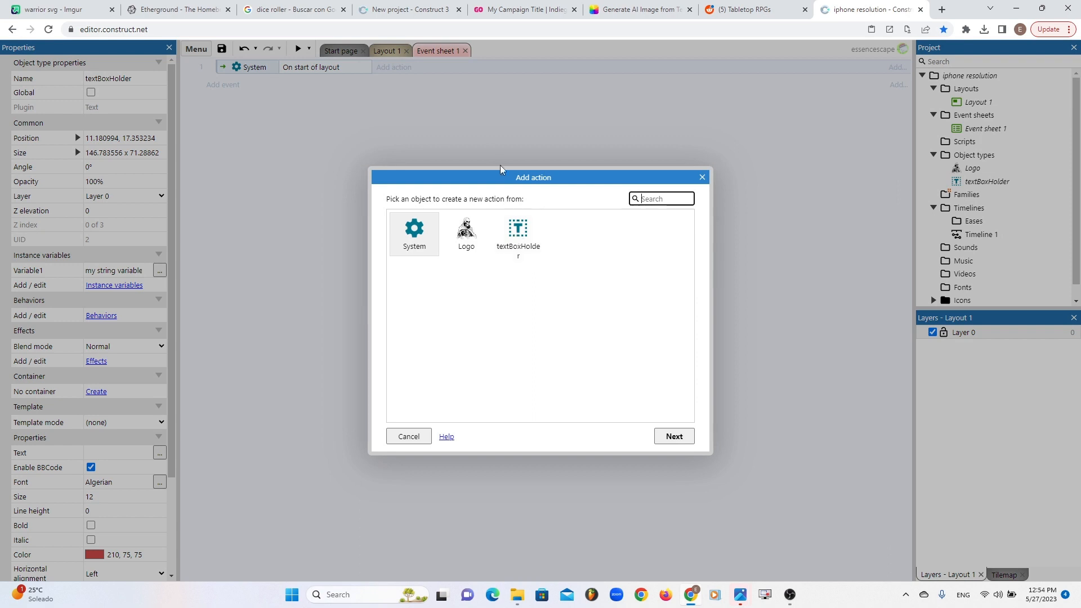
pyautogui.click(698, 176)
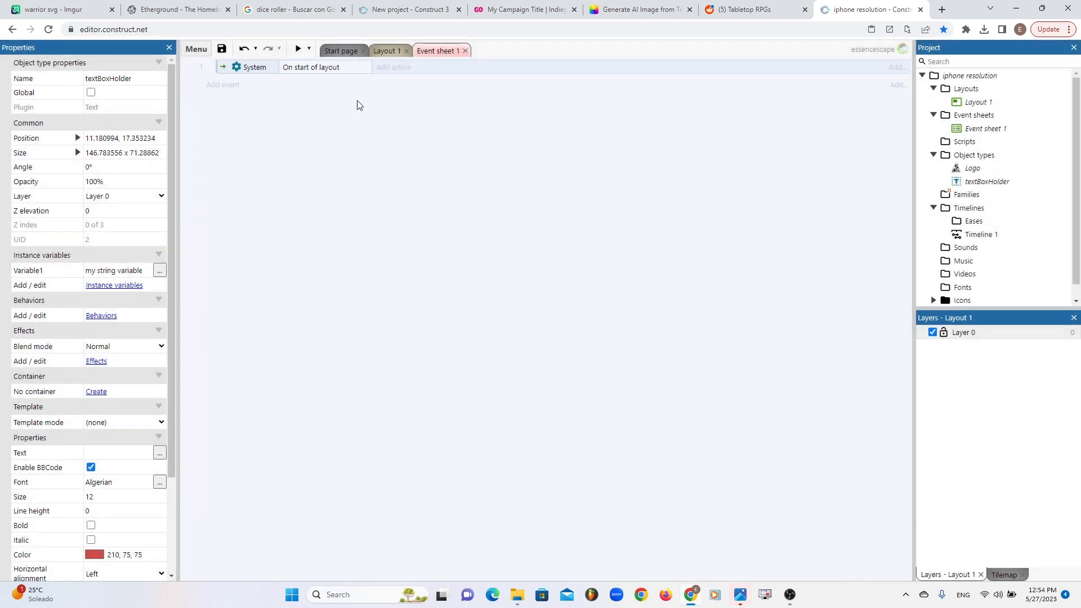
pyautogui.click(318, 67)
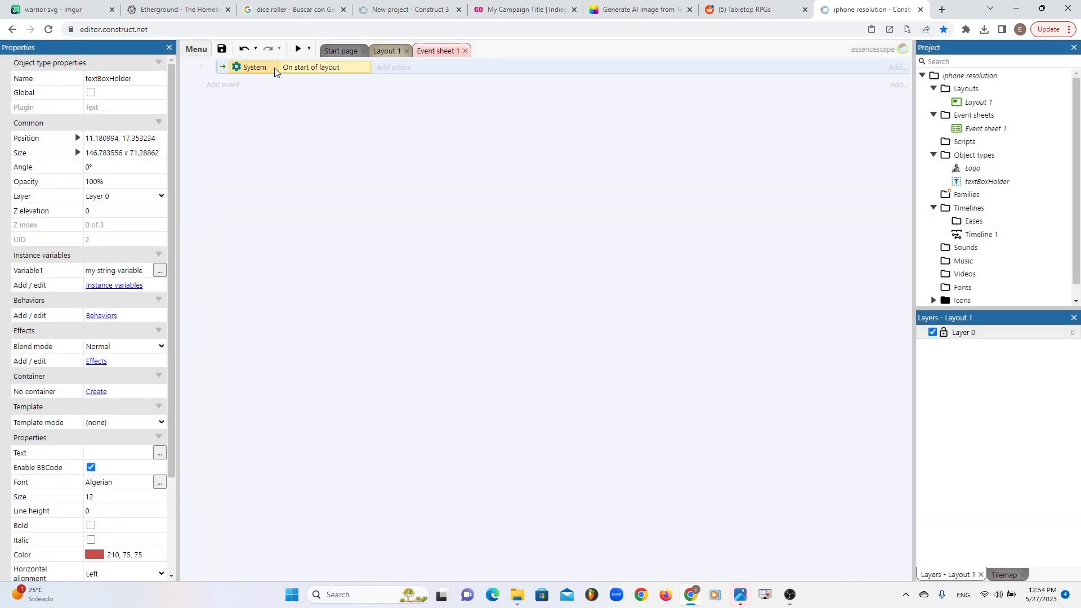
# - Choose textBoxHolder's Set text action for the "On start of layout" event
pyautogui.click(402, 69)
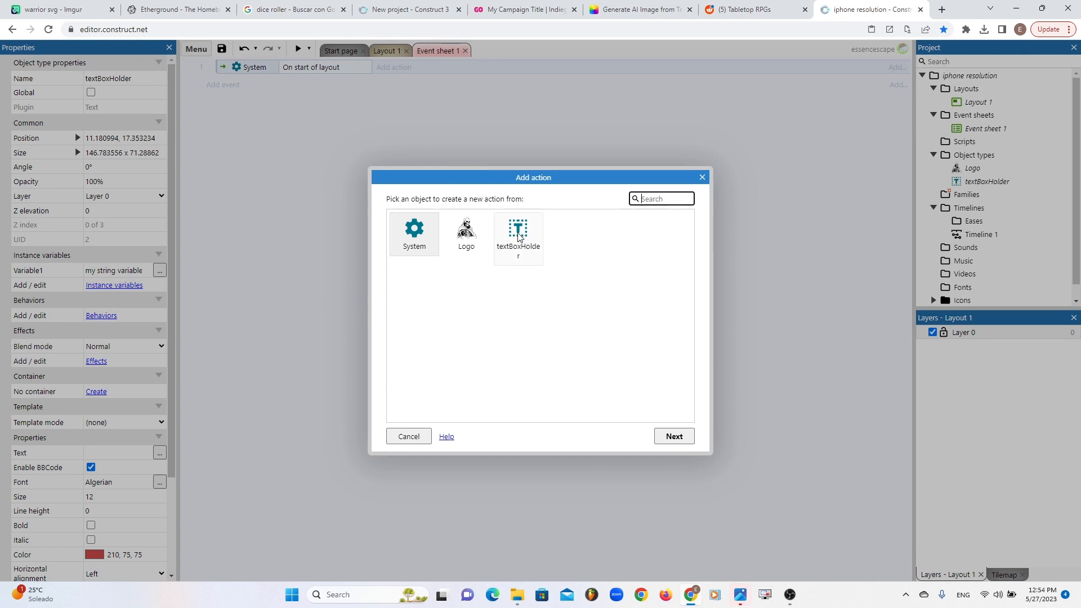
pyautogui.doubleClick(523, 238)
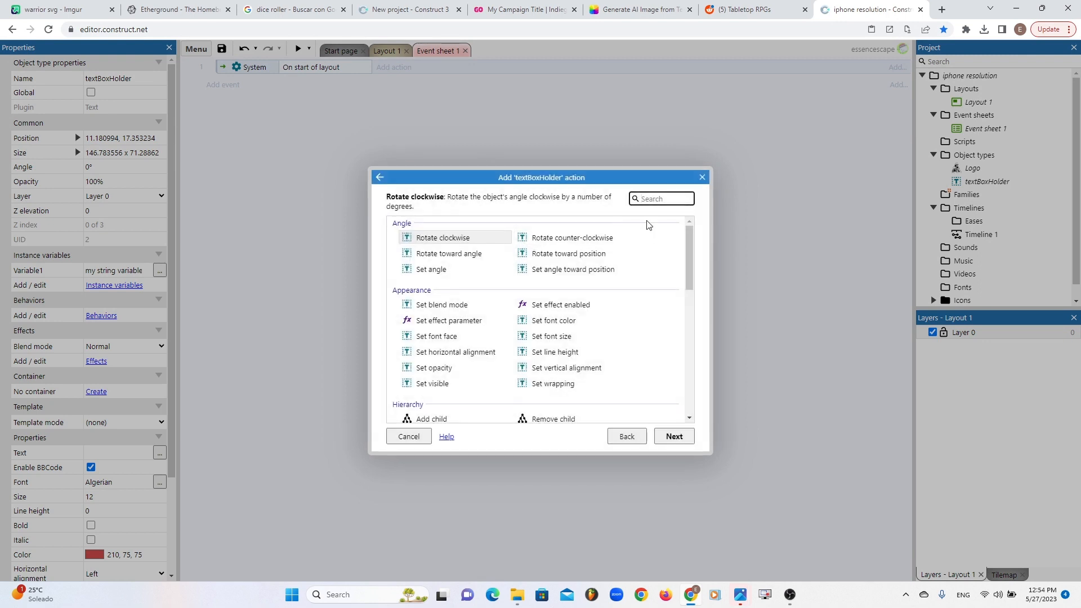
pyautogui.click(691, 243)
pyautogui.moveTo(691, 238)
pyautogui.mouseDown()
pyautogui.moveTo(694, 327)
pyautogui.moveTo(686, 220)
pyautogui.mouseUp()
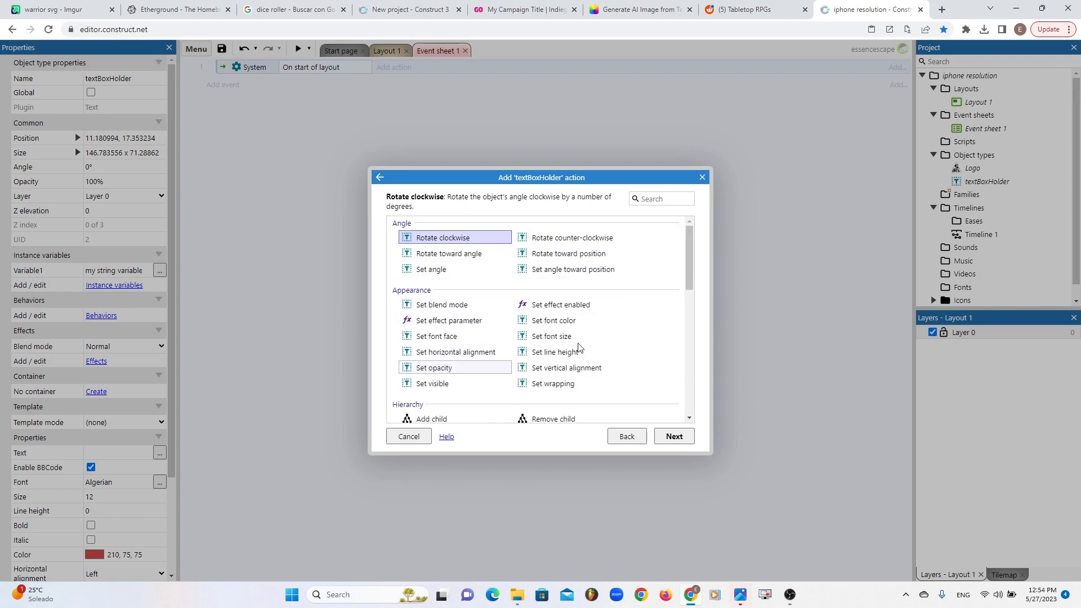
pyautogui.moveTo(690, 251); pyautogui.dragTo(691, 317)
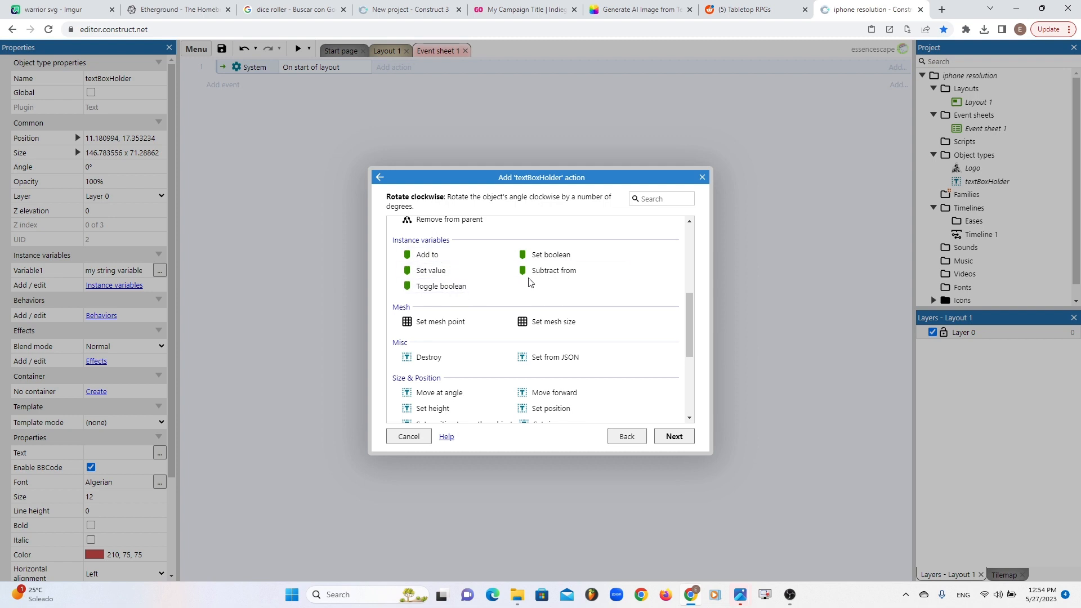
pyautogui.moveTo(688, 311); pyautogui.dragTo(690, 354)
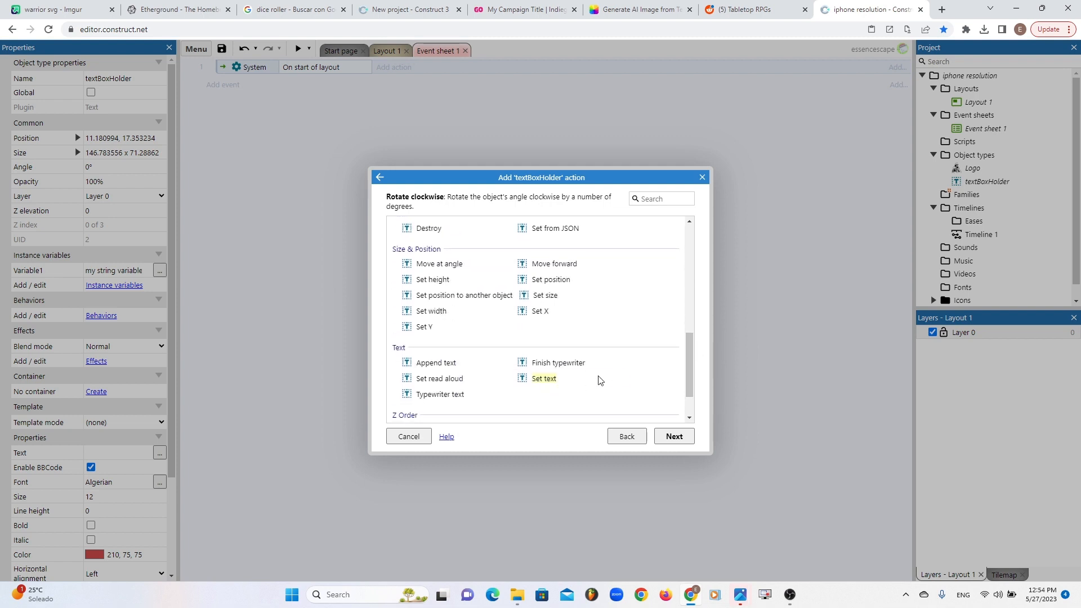
pyautogui.doubleClick(550, 380)
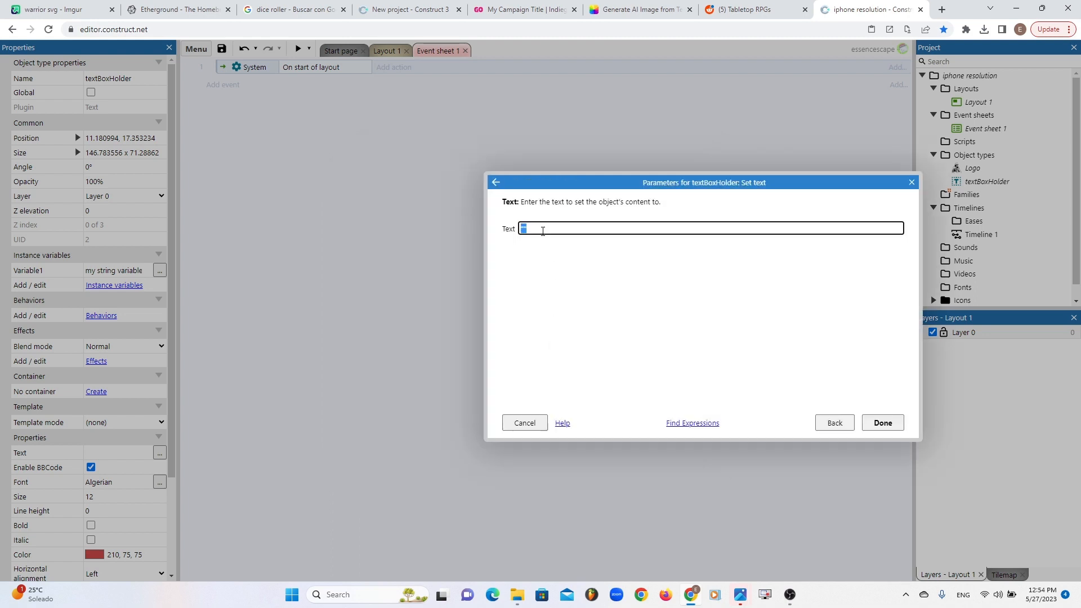
# - Set the action's text to the expression textBoxHolder.Variable1 and finish the action
pyautogui.press('BackSpace')
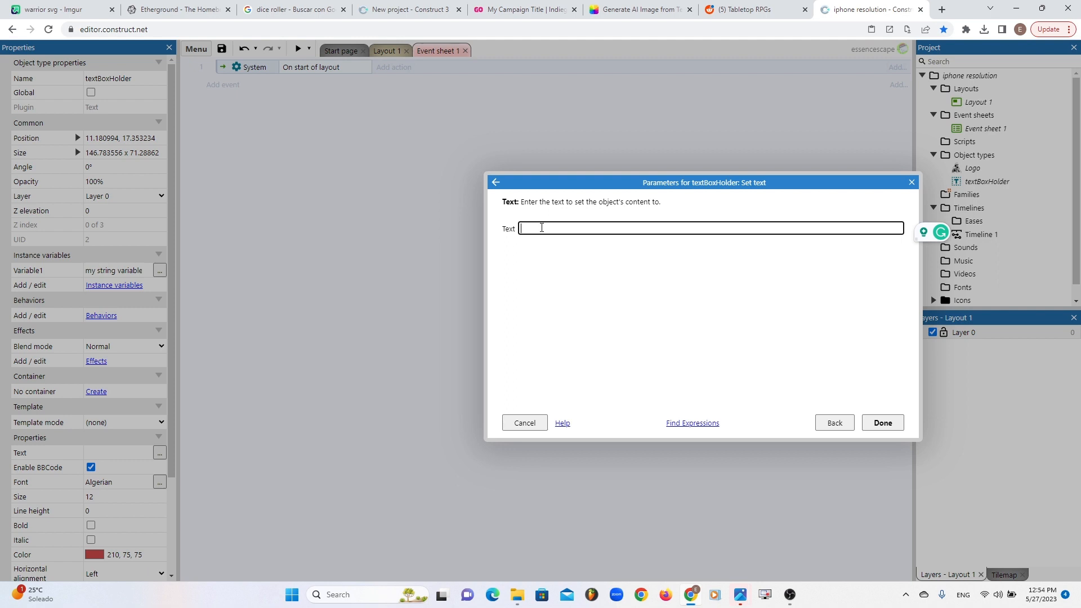
pyautogui.write('text')
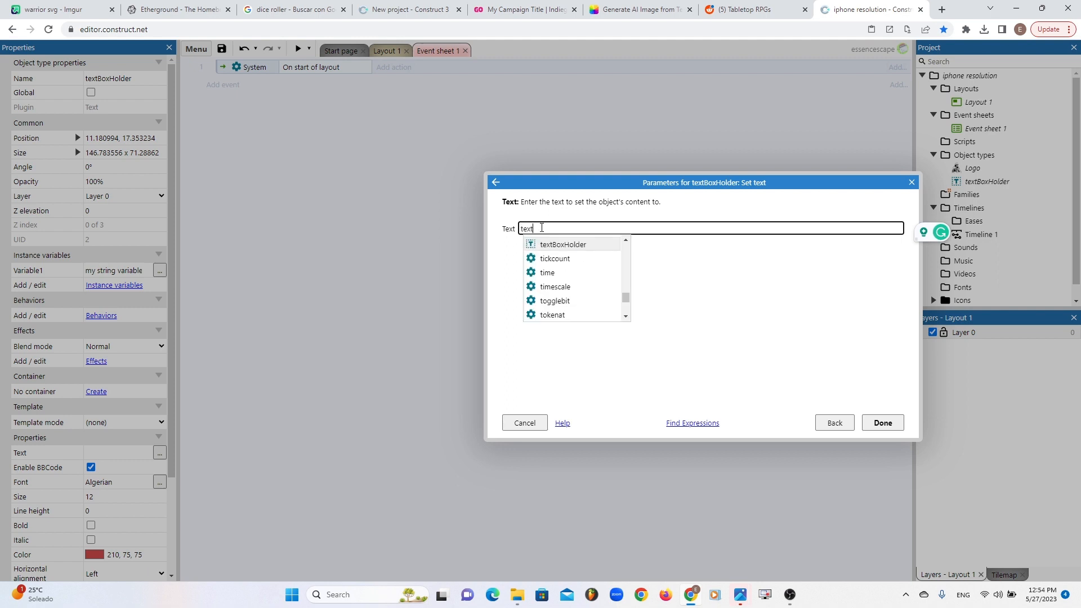
pyautogui.write('boxholder.')
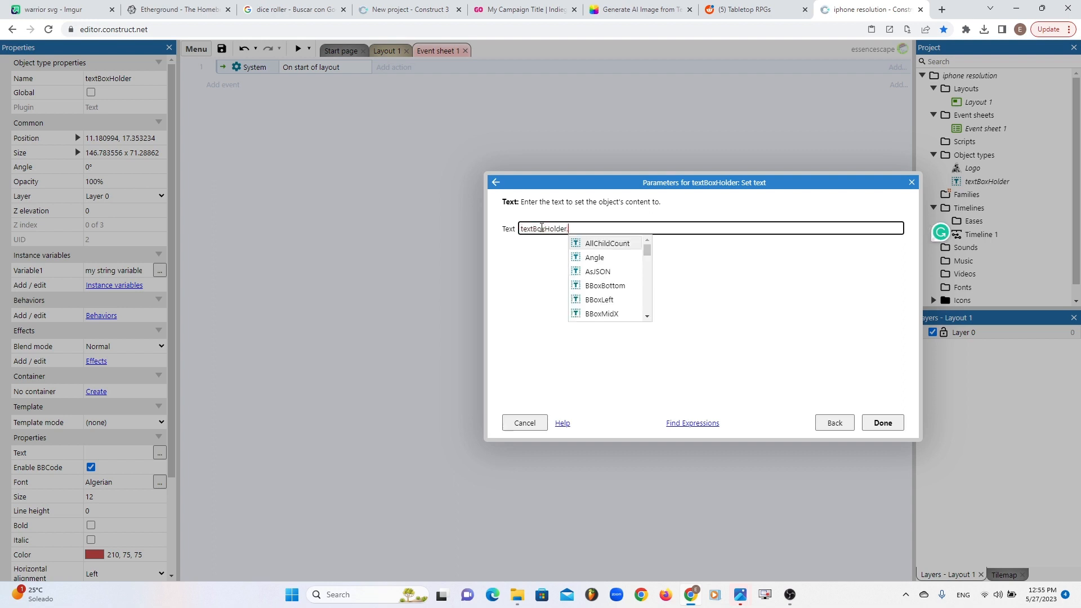
pyautogui.write('variable')
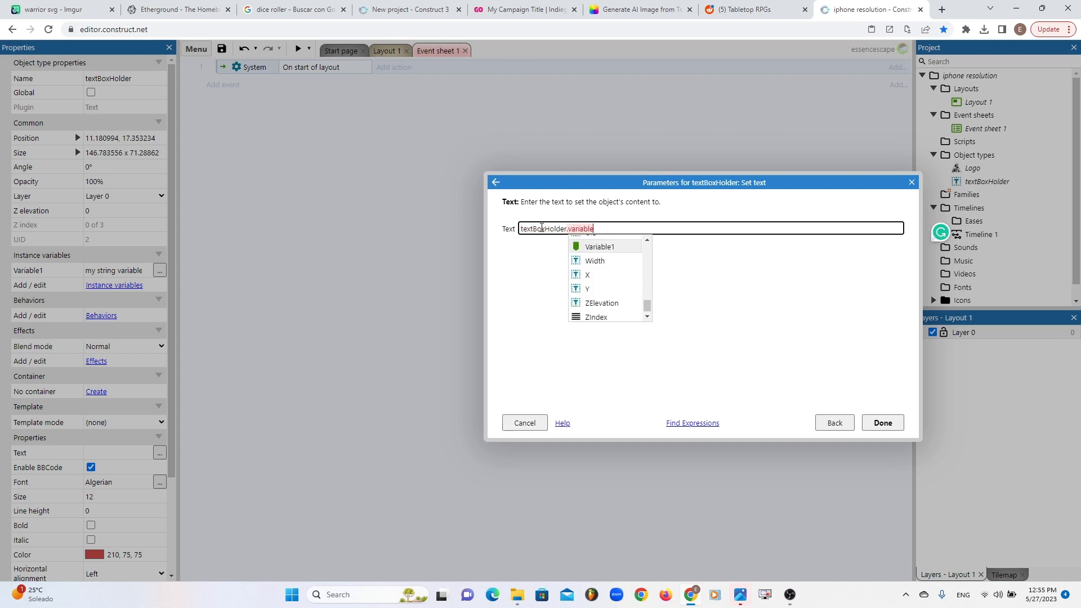
pyautogui.press('Return')
pyautogui.press('Return')
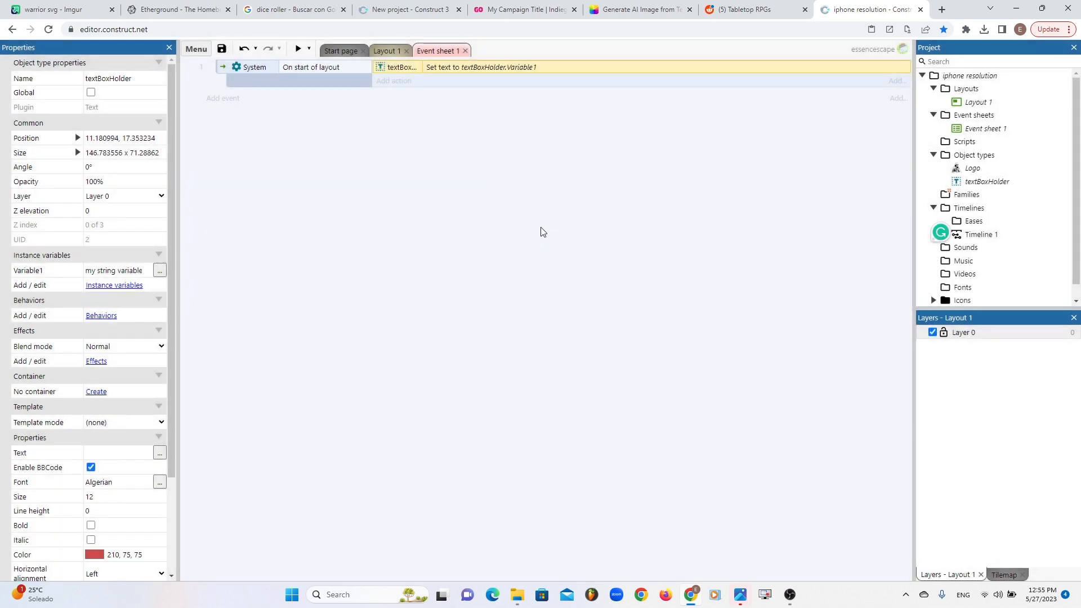
# - Rename textBoxHolder's instance variable Variable1 as box_text
pyautogui.click(389, 51)
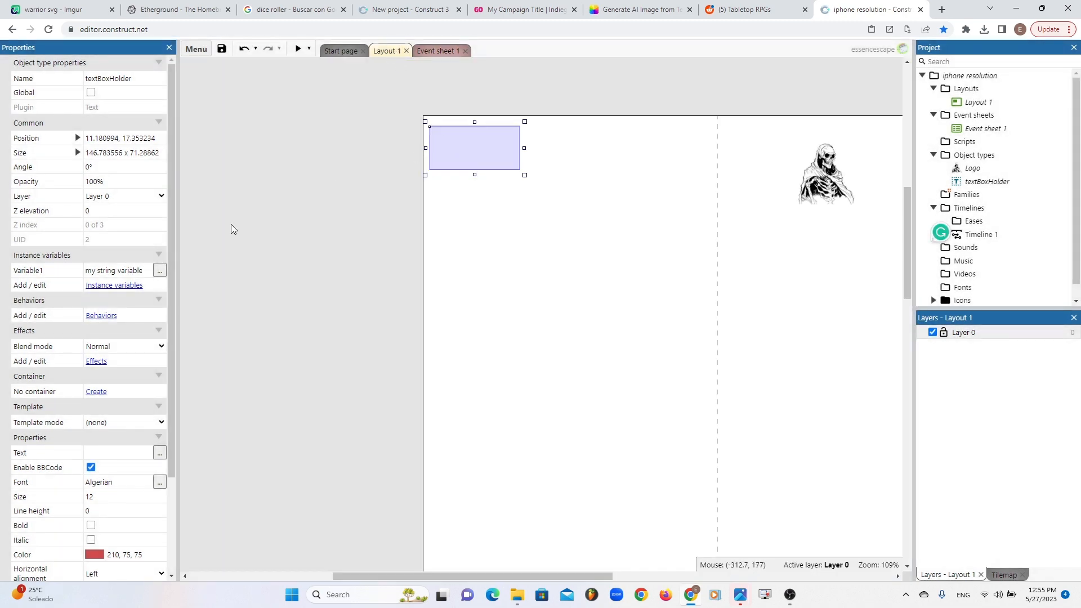
pyautogui.click(160, 270)
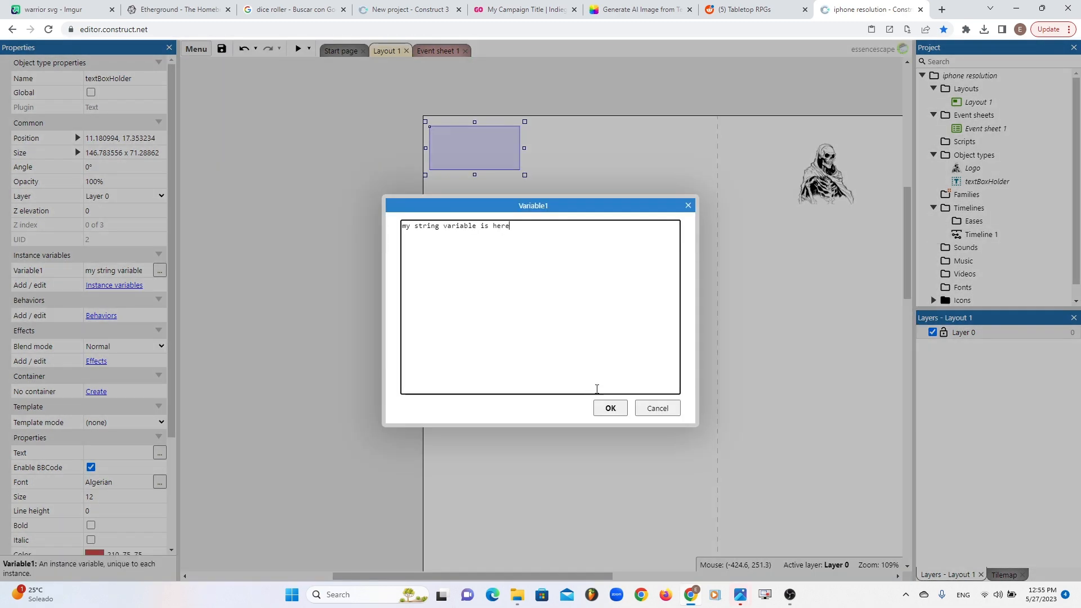
pyautogui.click(657, 409)
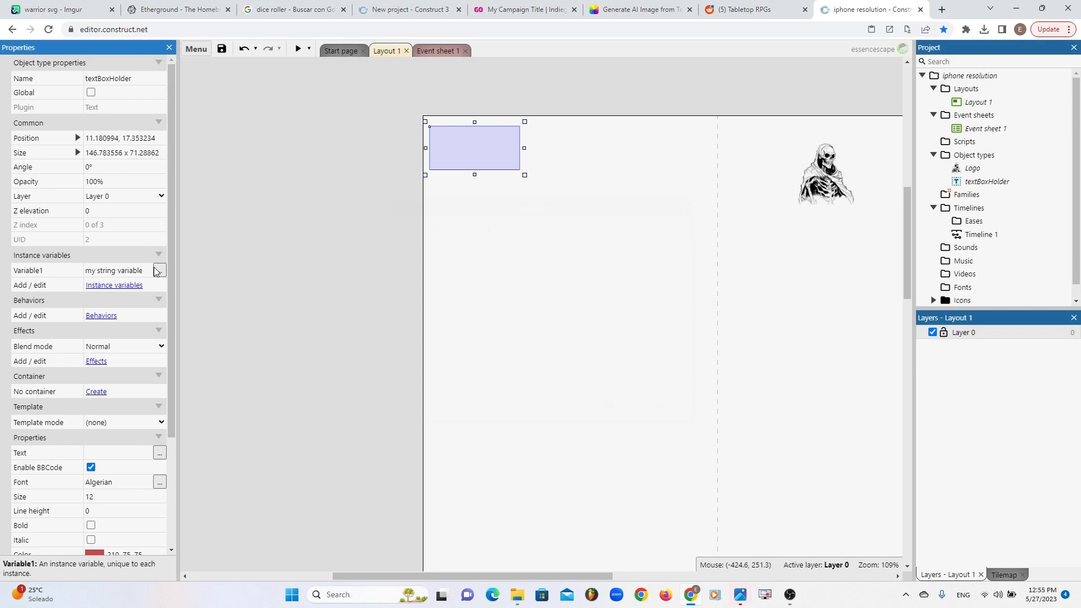
pyautogui.click(90, 286)
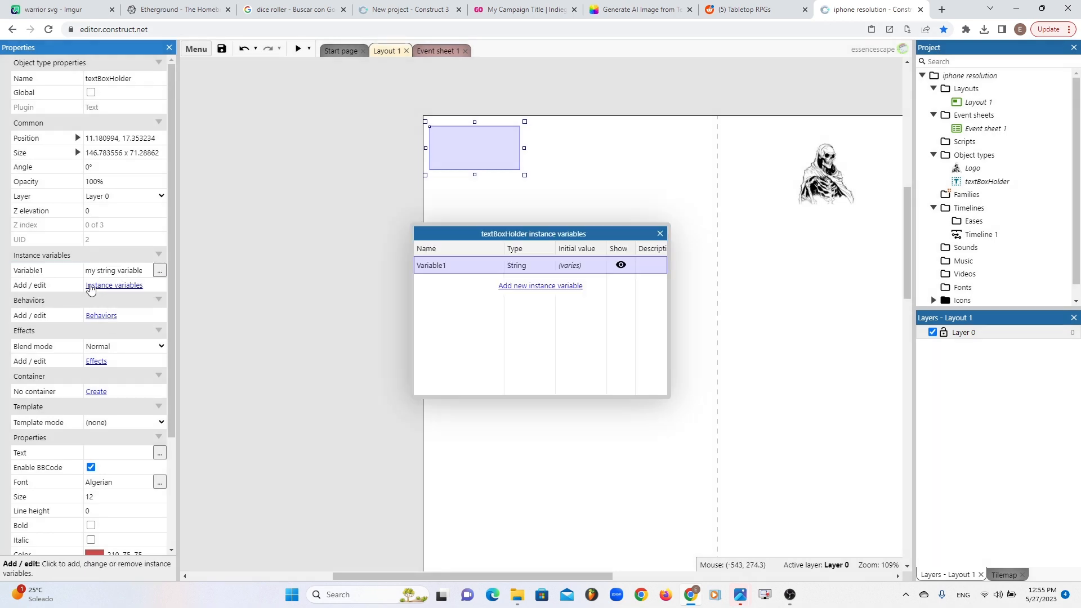
pyautogui.doubleClick(484, 265)
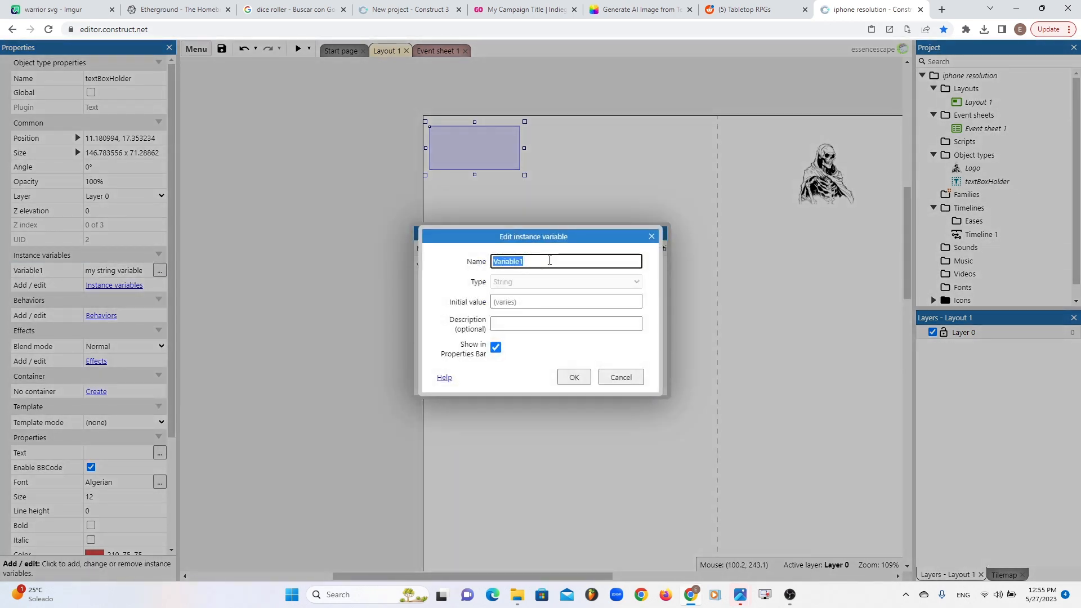
pyautogui.write('box_text')
pyautogui.press('Return')
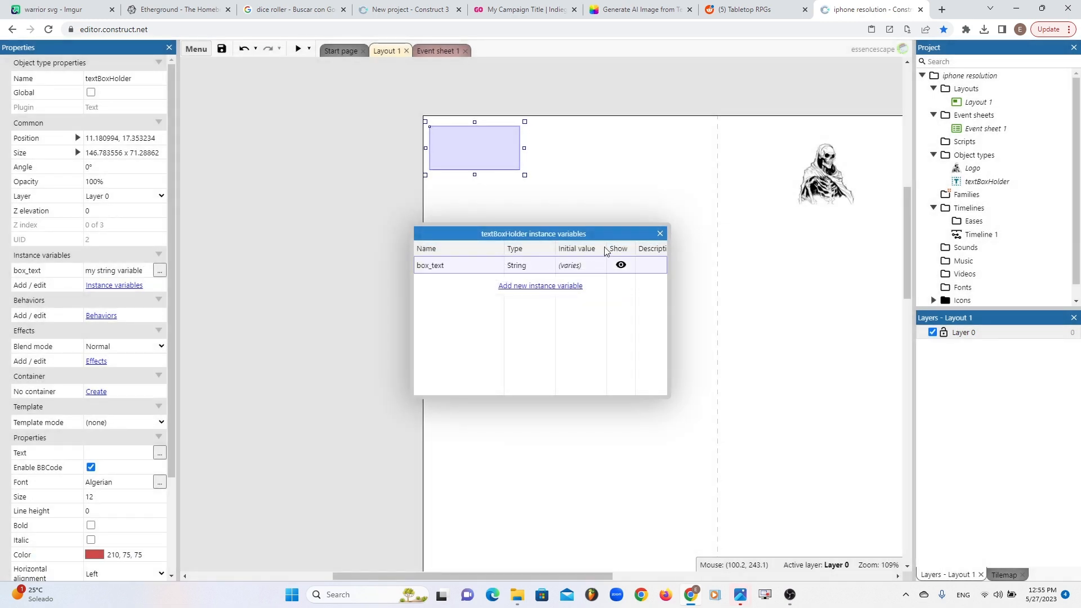
pyautogui.click(660, 233)
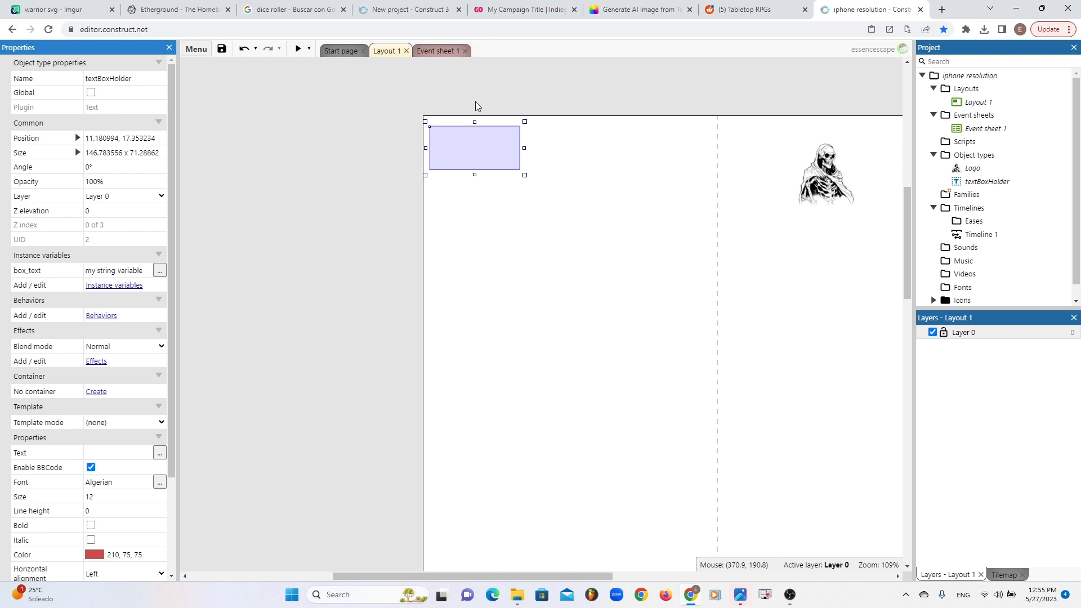
# - Review the event's variable reference, preview the project to check both text boxes, and return to Layout 1
pyautogui.click(445, 56)
pyautogui.click(309, 70)
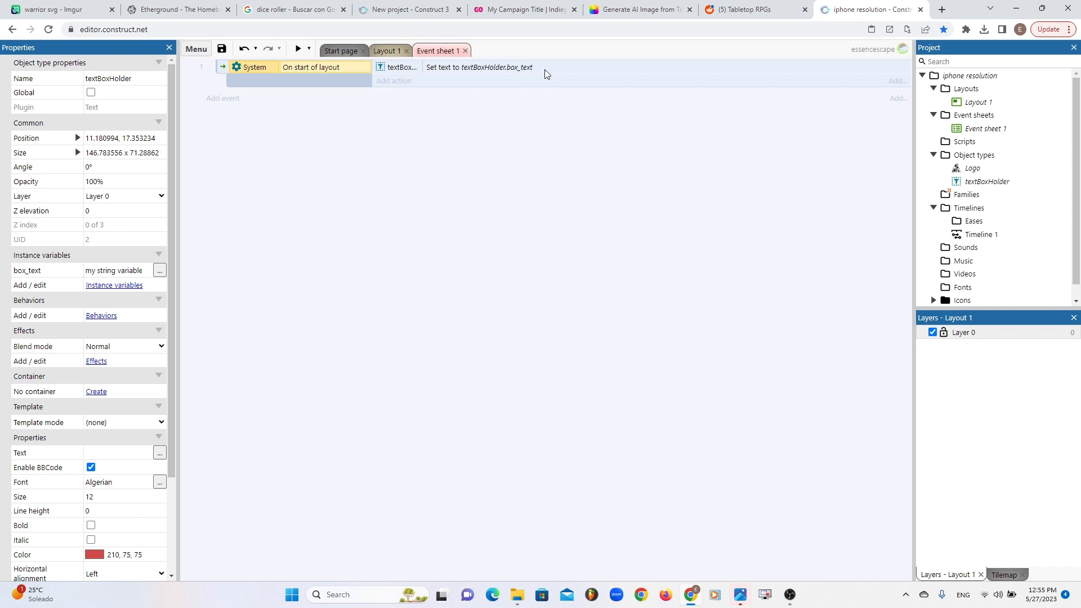
pyautogui.click(299, 50)
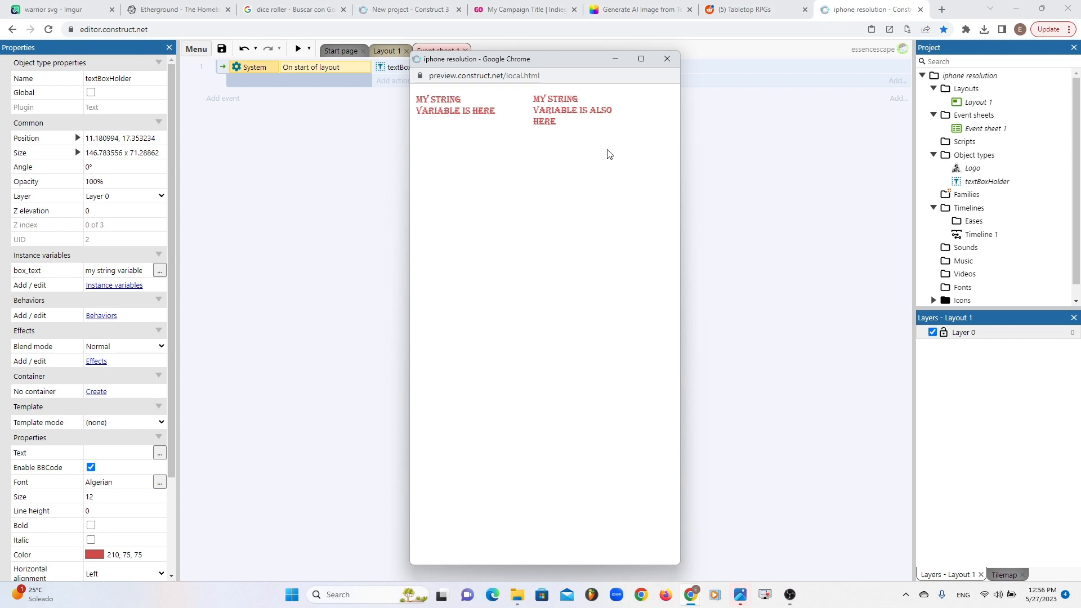
pyautogui.click(676, 61)
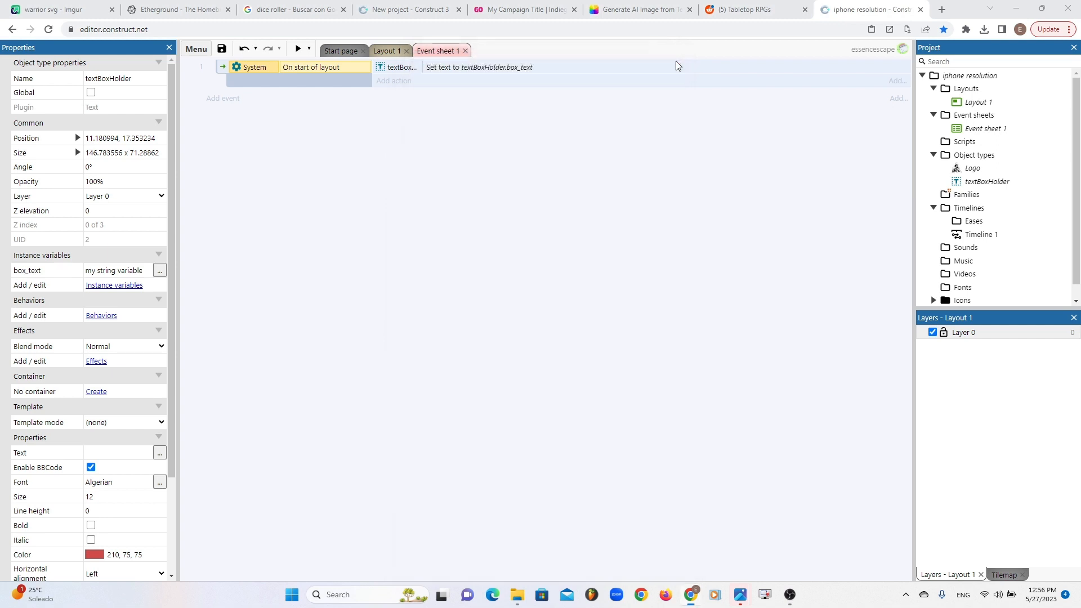
pyautogui.click(388, 51)
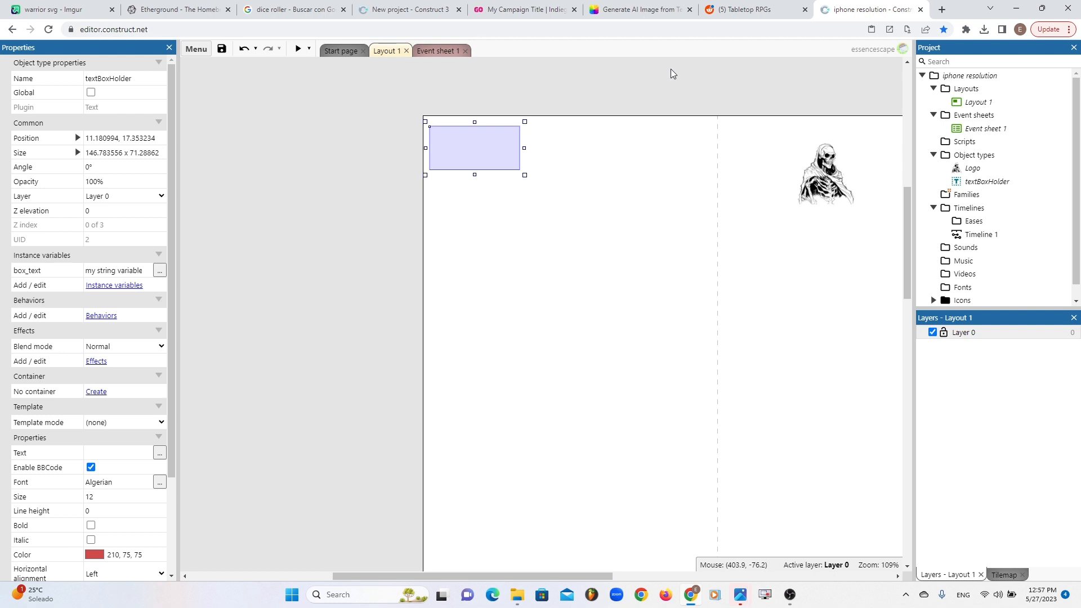
# - Switch to Fotor's AI image generator, replace the prompt with "beautiful roleplaying landscaep" and generate the images
pyautogui.click(647, 14)
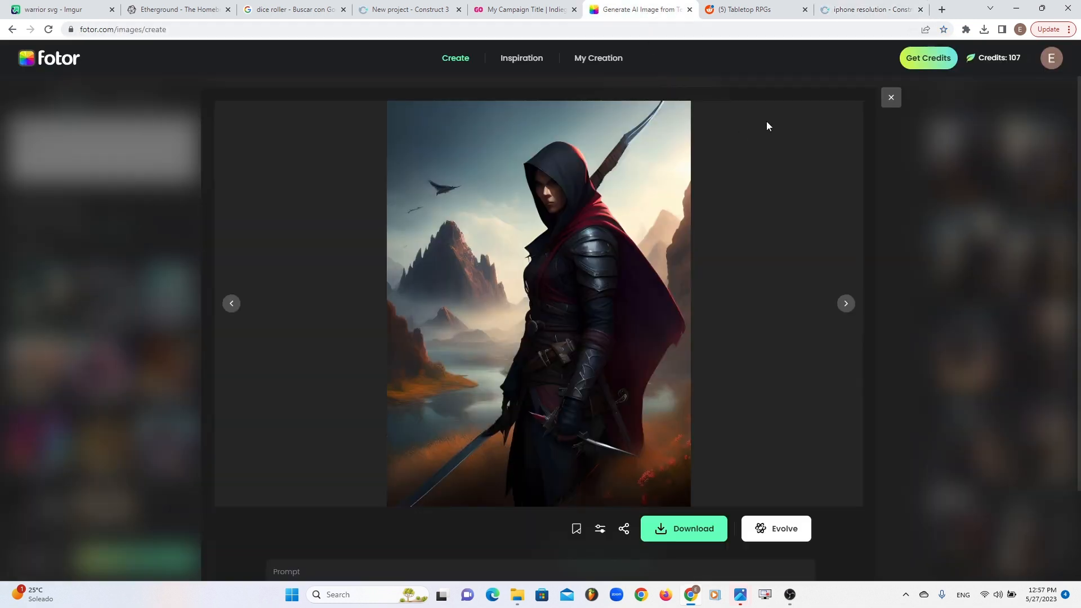
pyautogui.click(891, 98)
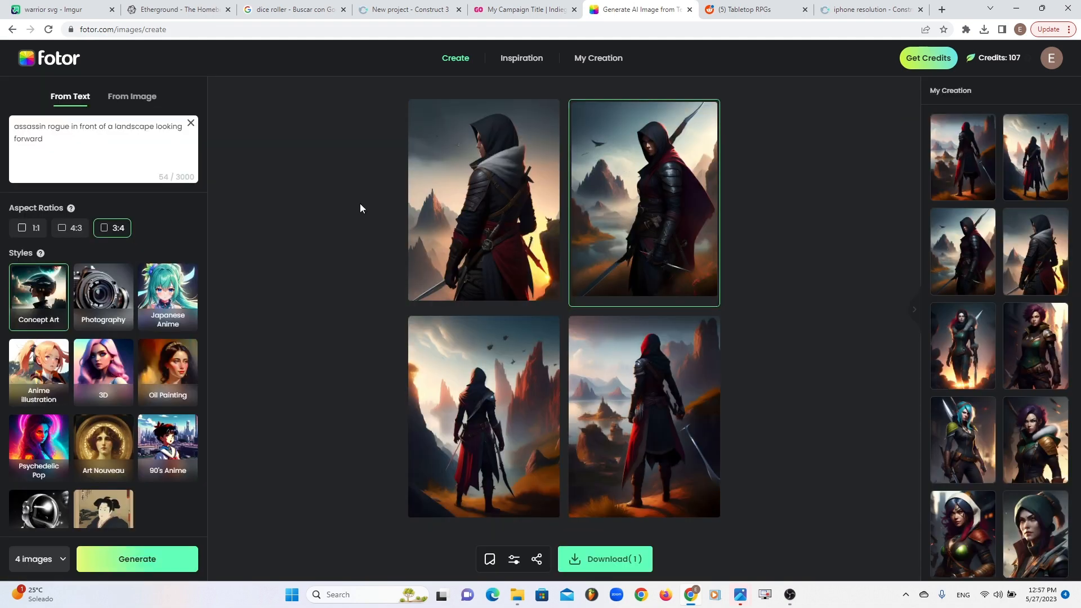
pyautogui.click(68, 163)
pyautogui.moveTo(62, 149); pyautogui.dragTo(5, 127)
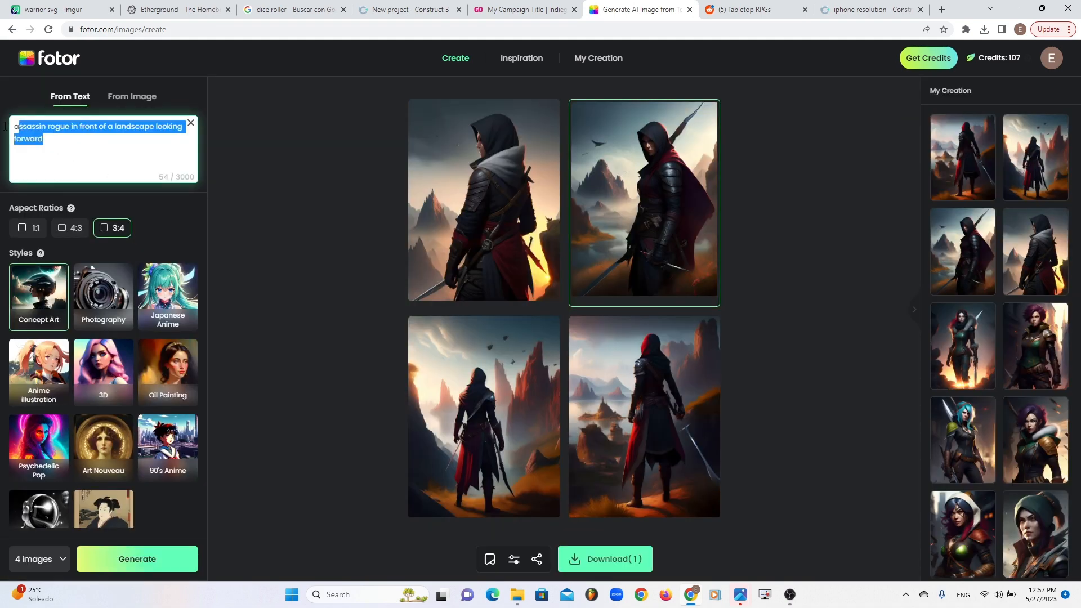
pyautogui.hotkey('ctrl', 'a')
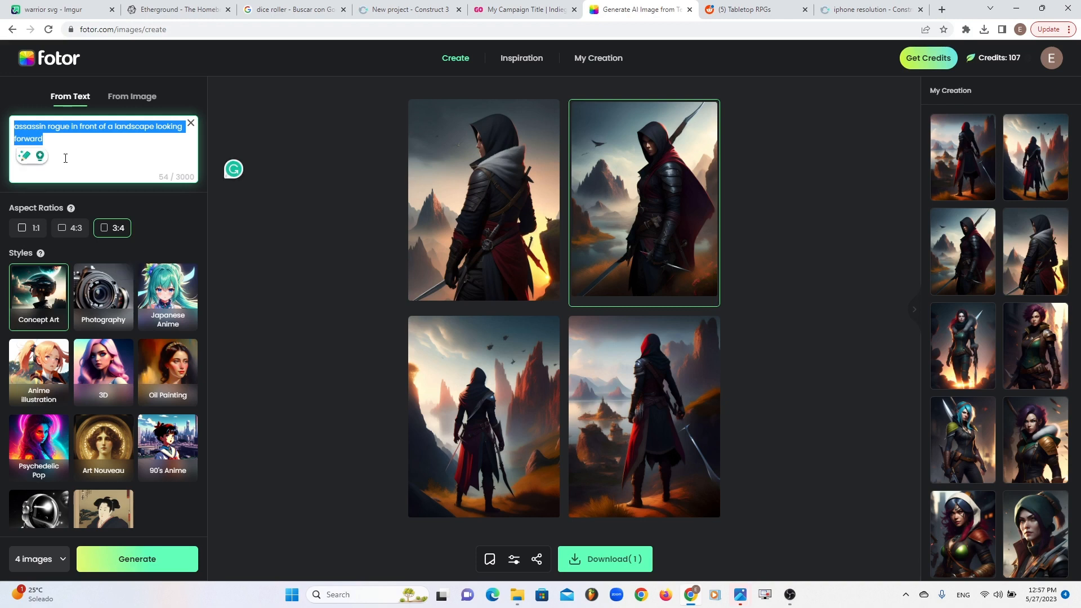
pyautogui.press('BackSpace')
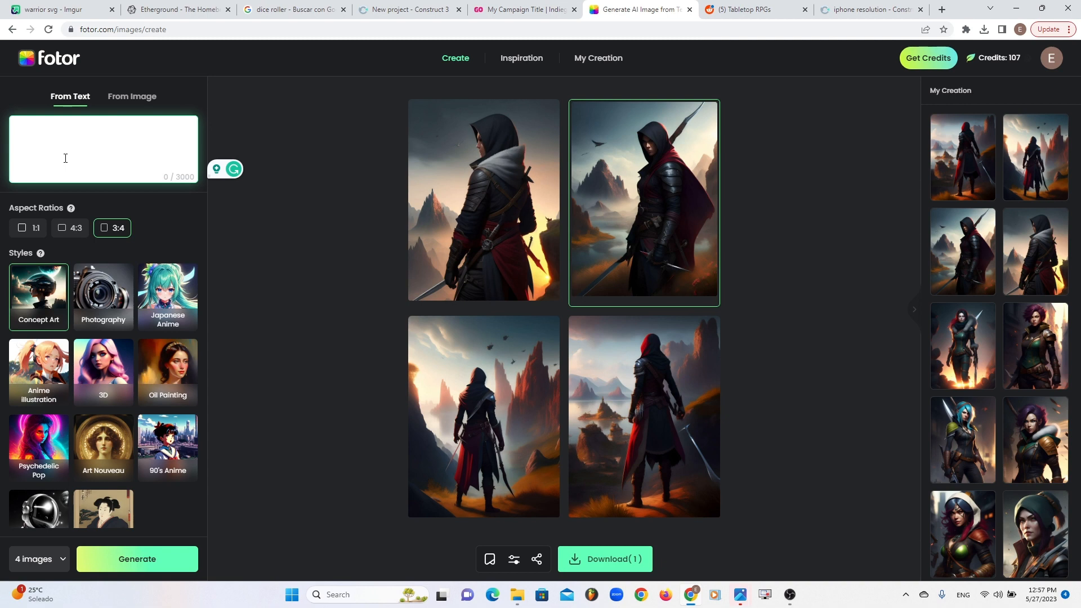
pyautogui.write('beautiful roleplaying amb')
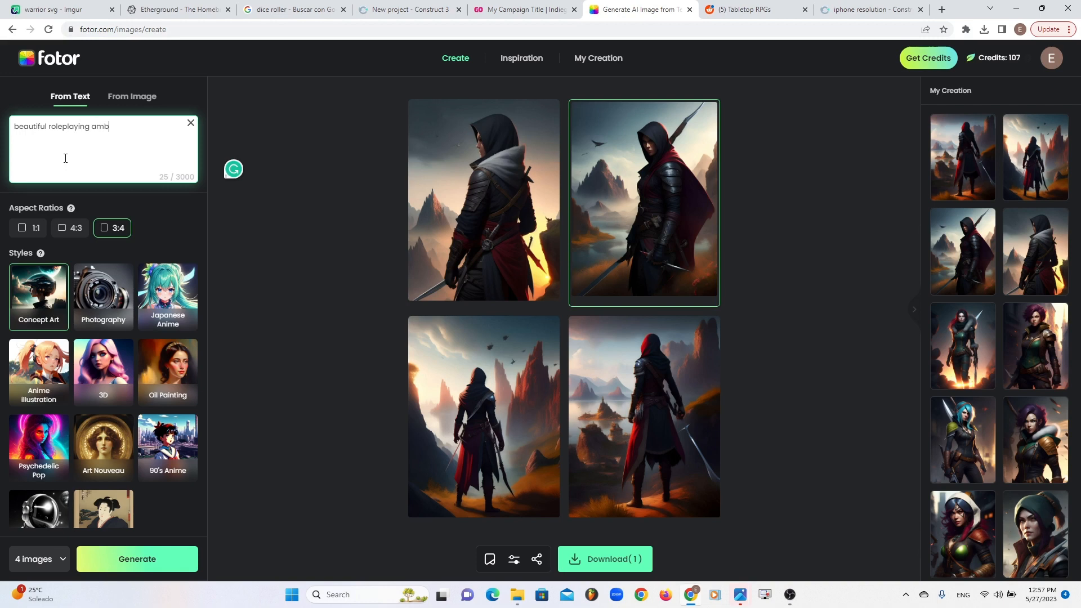
pyautogui.press('BackSpace')
pyautogui.press('BackSpace')
pyautogui.press('BackSpace')
pyautogui.write('landscaep')
pyautogui.click(150, 570)
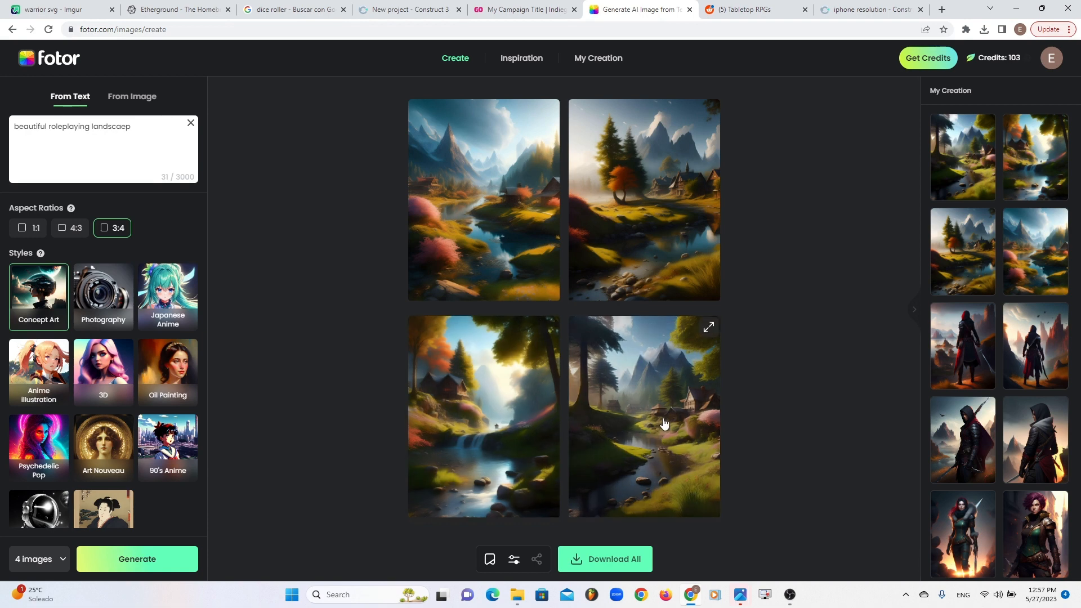
# - Change the prompt to "beautiful roleplaying urban landscape" and generate a new set of images
pyautogui.click(131, 153)
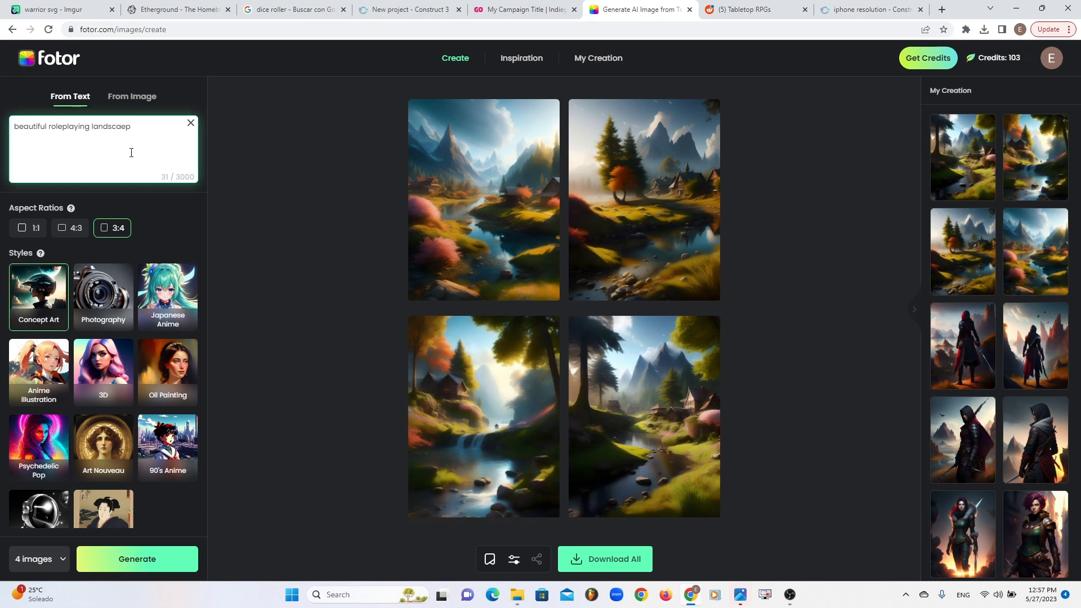
pyautogui.doubleClick(119, 139)
pyautogui.write('urban land')
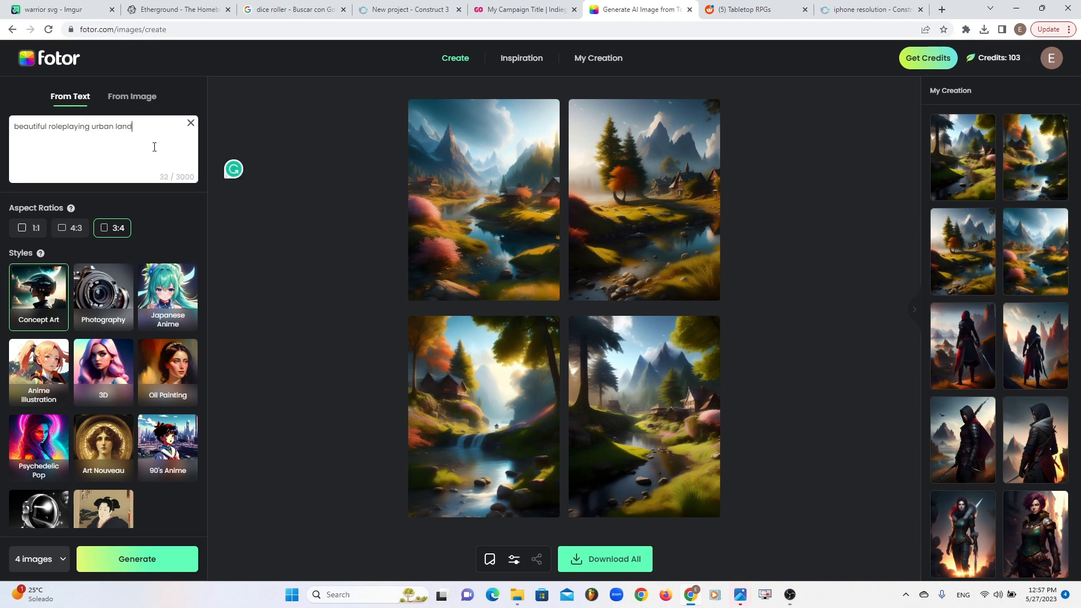
pyautogui.write('scope')
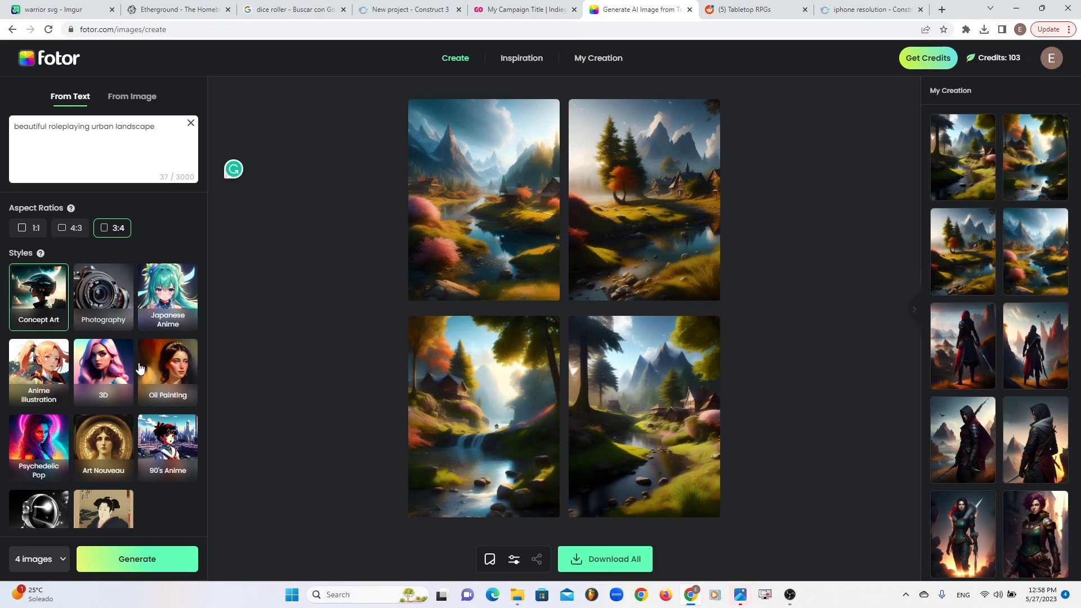
pyautogui.click(145, 560)
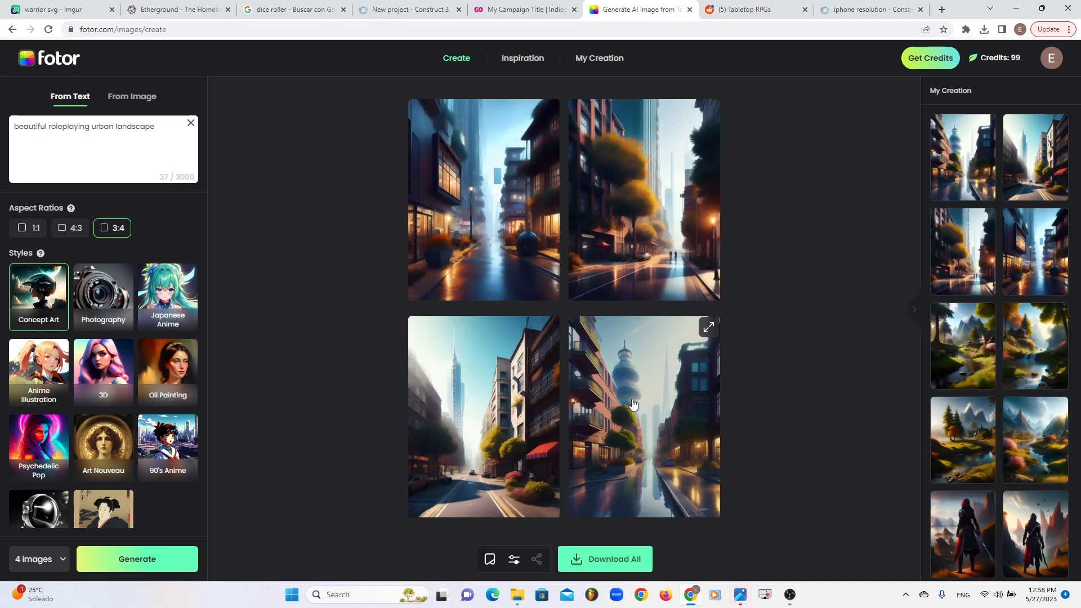
# - Generate images from the prompt "roleplaying urban scifi landscape" and download the dark blue city street with the glowing blue ring
pyautogui.click(120, 131)
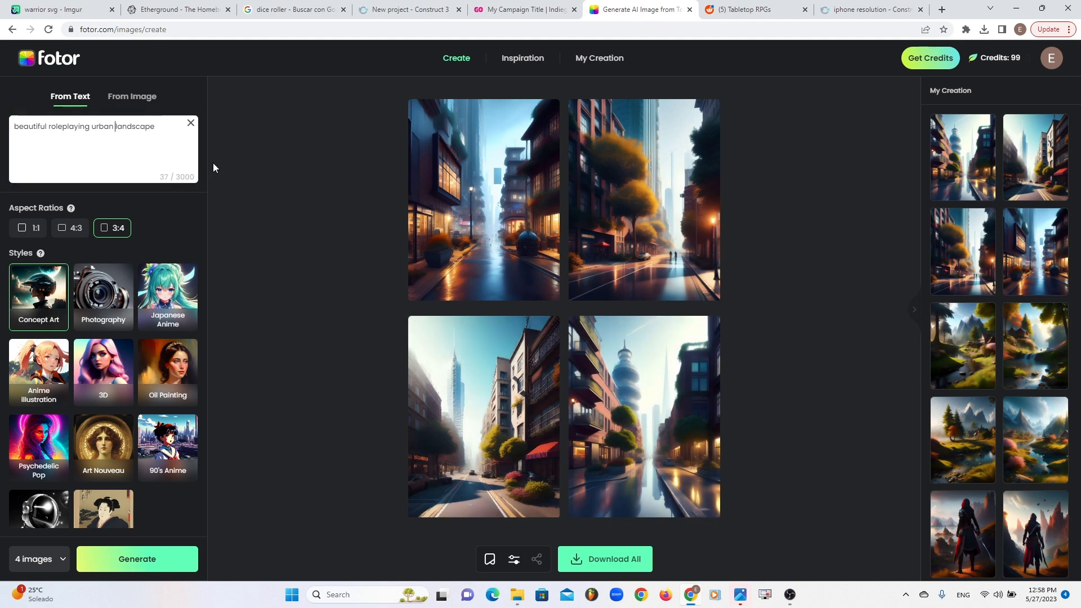
pyautogui.write('scifi')
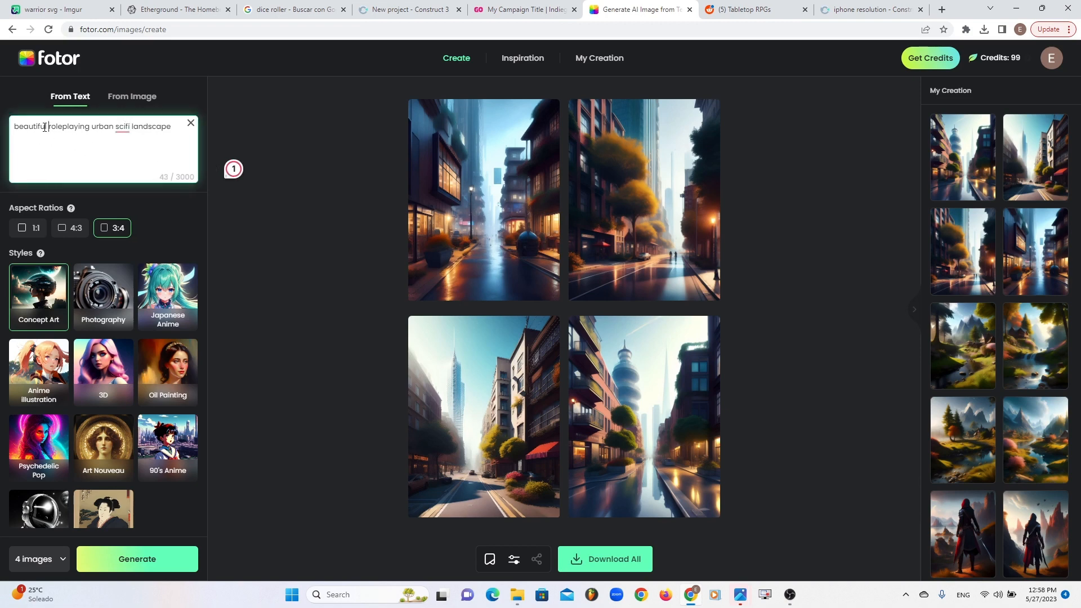
pyautogui.moveTo(49, 126); pyautogui.dragTo(7, 129)
pyautogui.press('BackSpace')
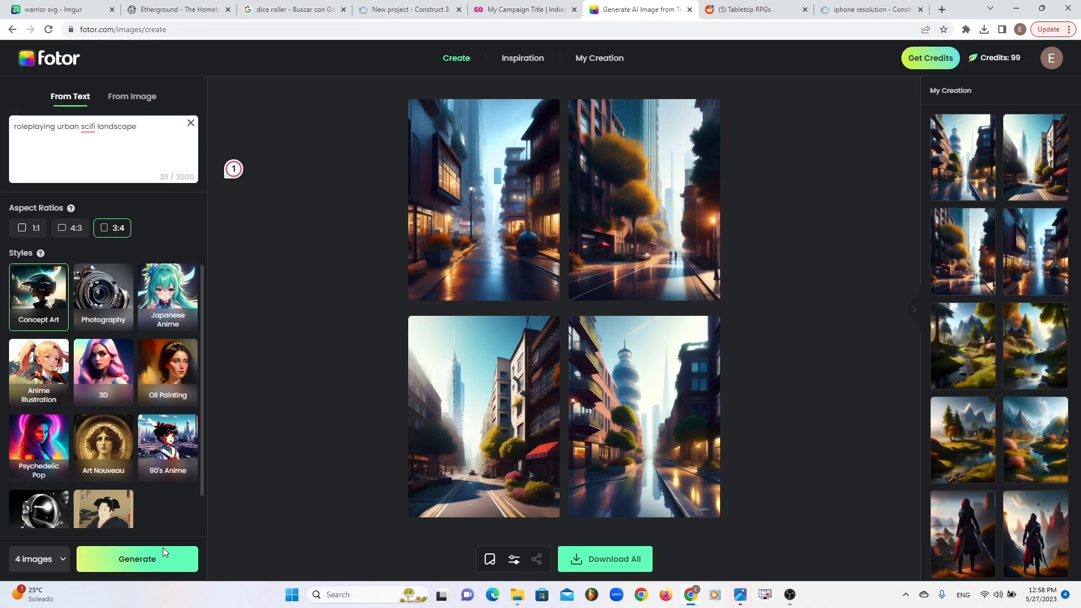
pyautogui.click(159, 565)
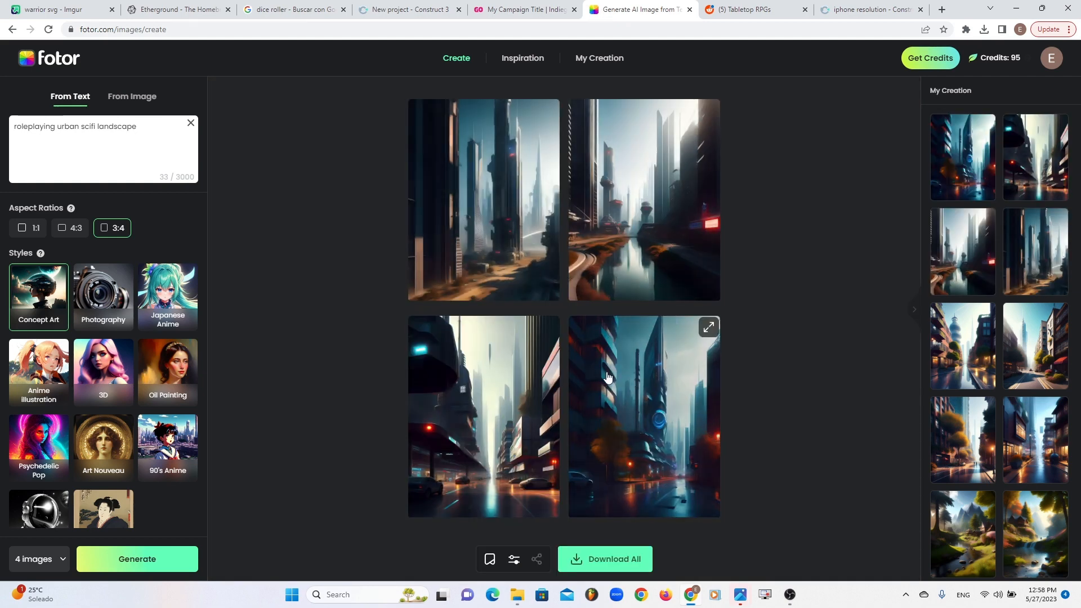
pyautogui.click(676, 400)
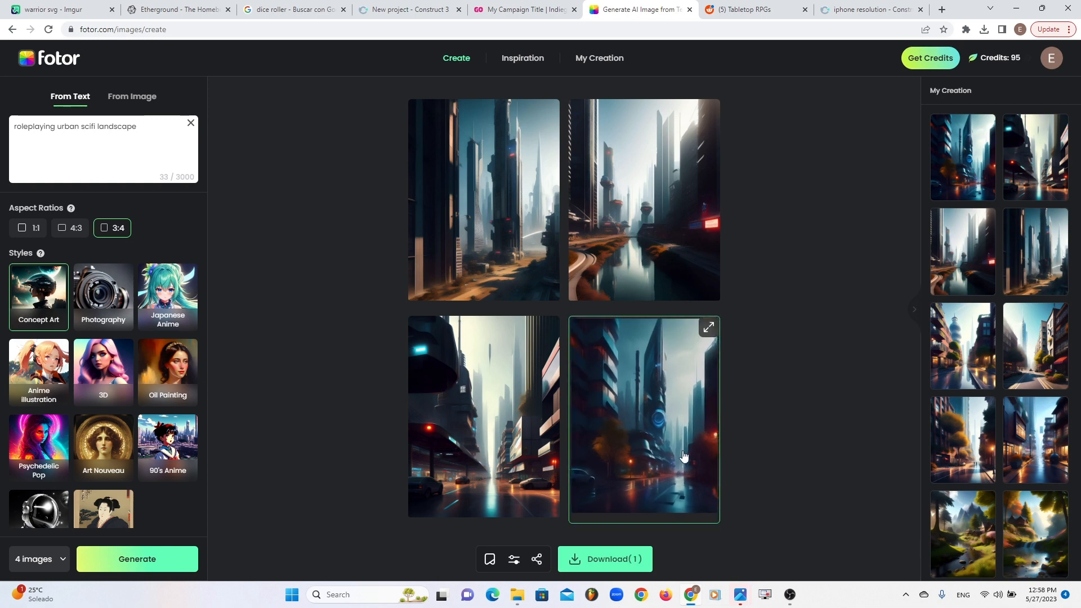
pyautogui.click(628, 563)
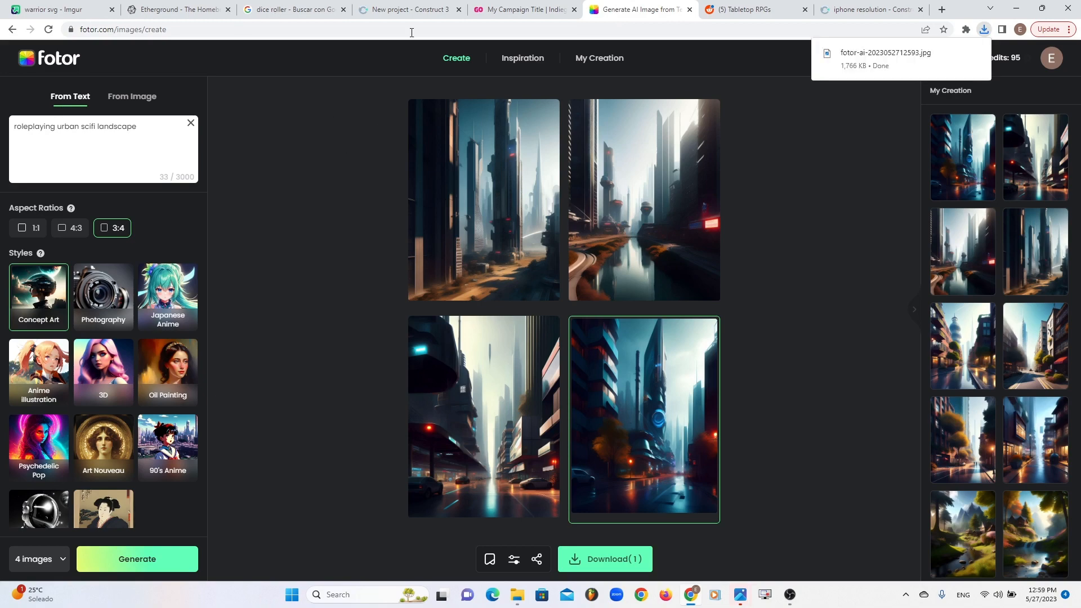
# - Return to the iphone resolution project in Construct 3 and insert a Sprite on Layout 1 using the downloaded sci-fi city image
pyautogui.click(390, 8)
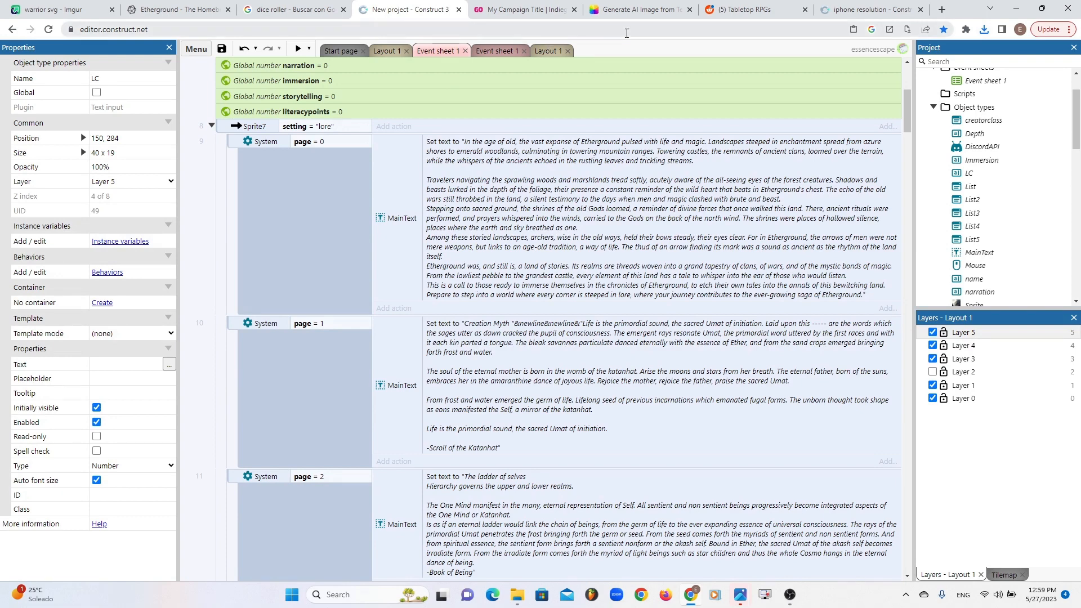
pyautogui.click(841, 12)
pyautogui.rightClick(621, 216)
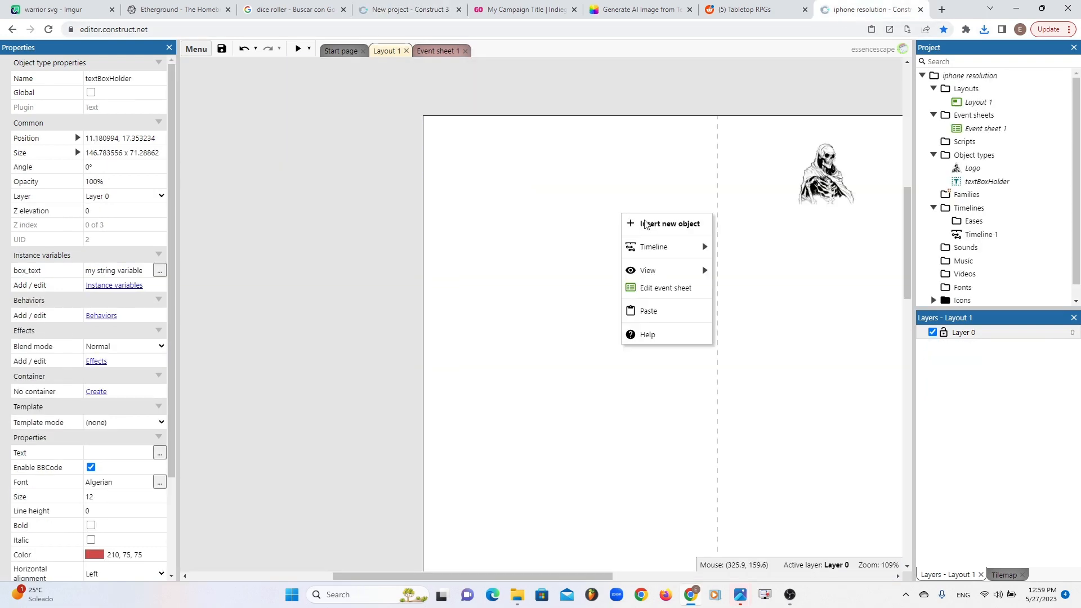
pyautogui.click(646, 224)
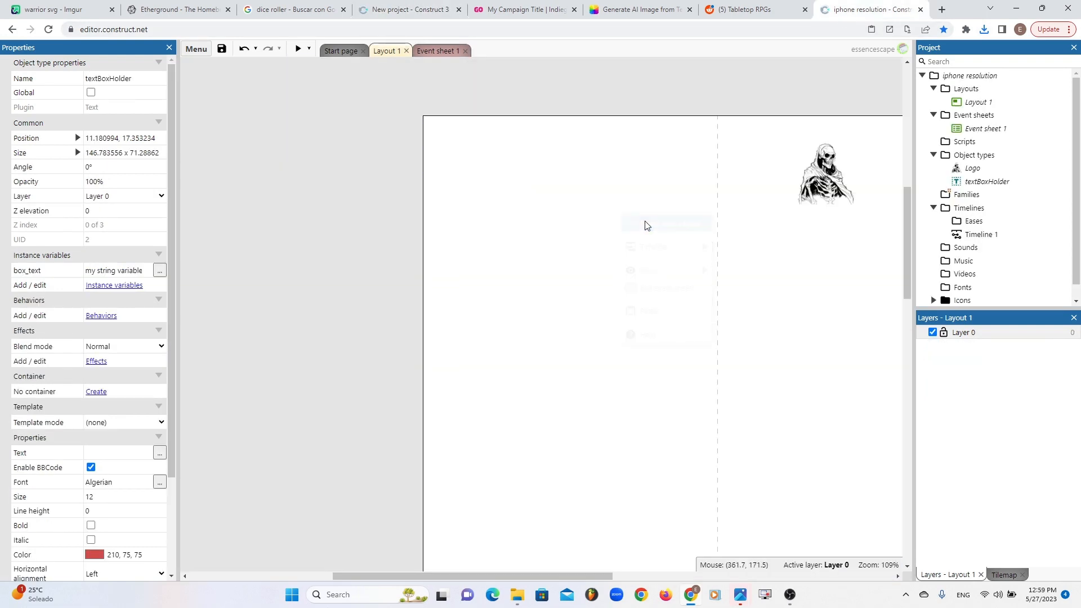
pyautogui.write('sprite')
pyautogui.press('Return')
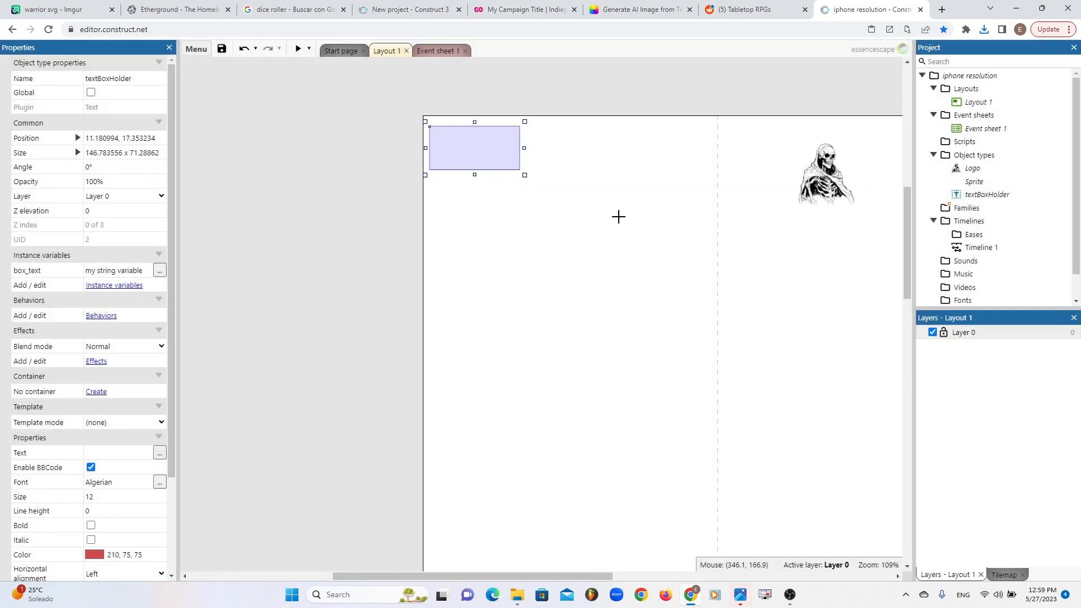
pyautogui.click(618, 217)
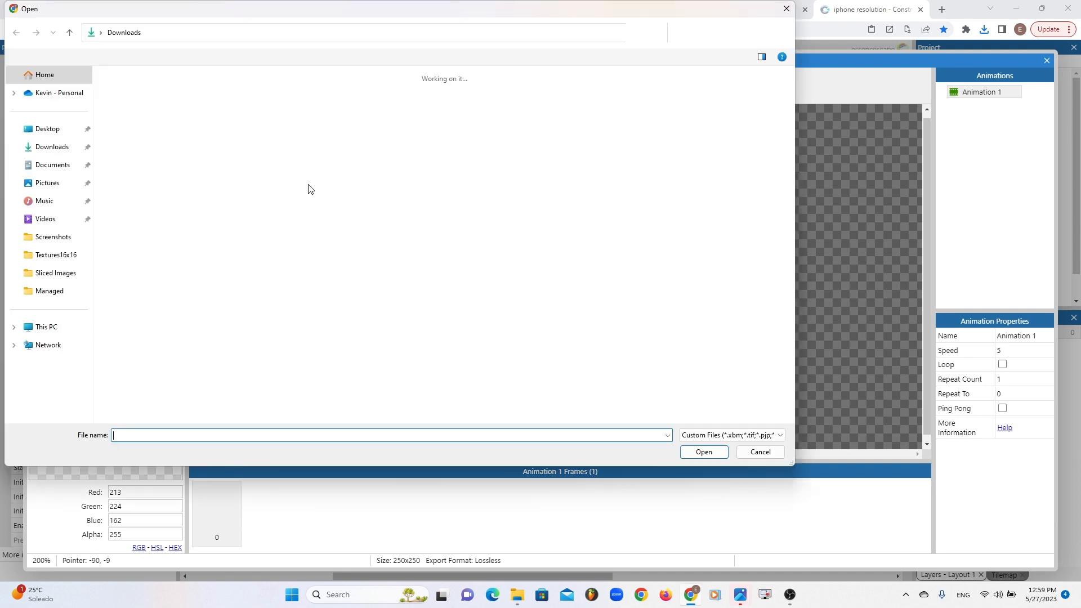
pyautogui.doubleClick(135, 123)
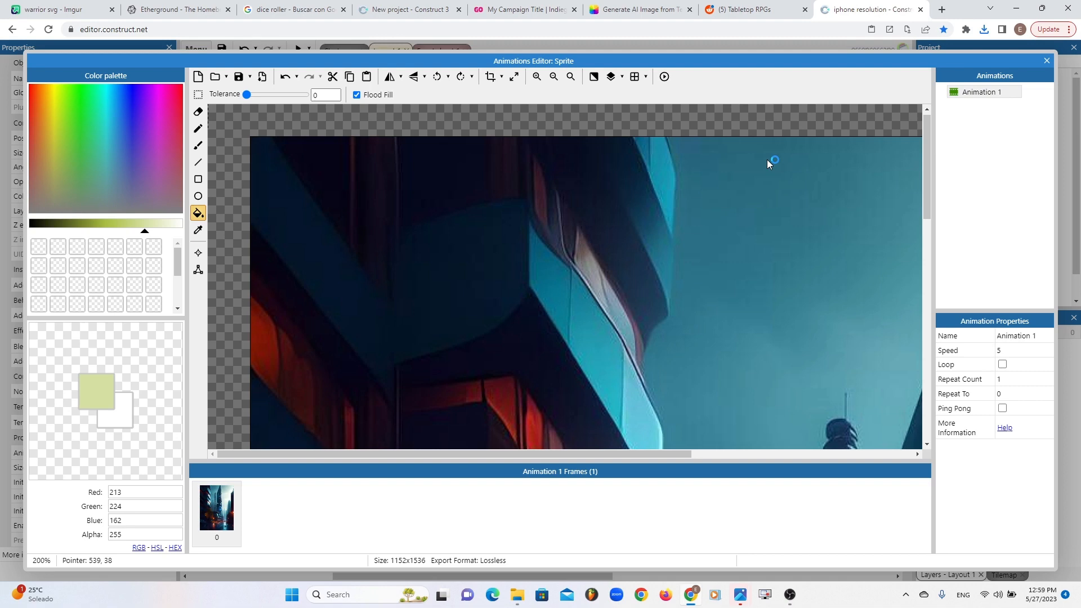
pyautogui.press('Escape')
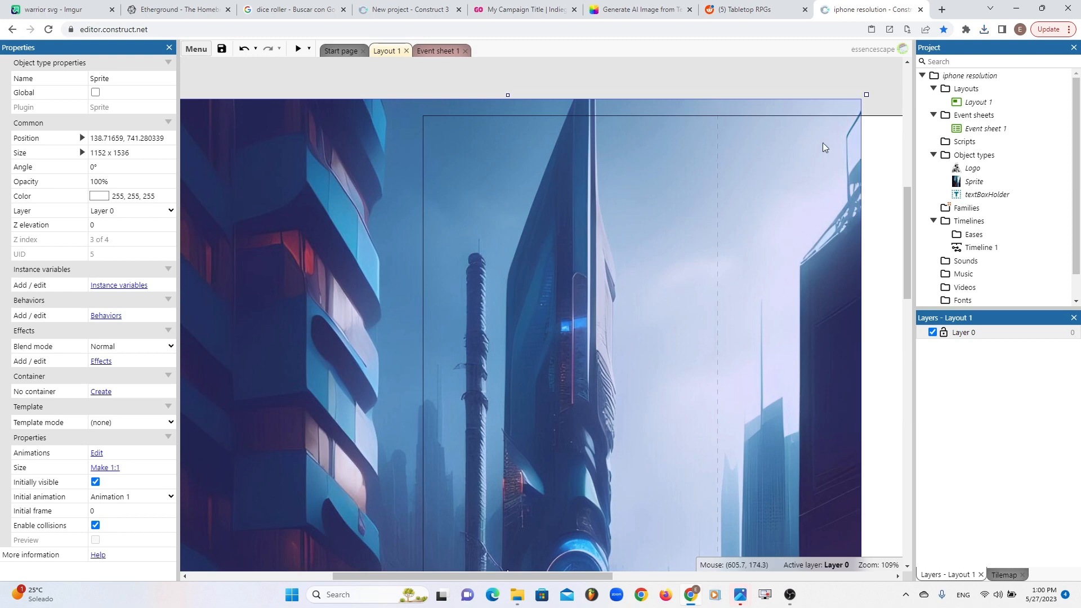
# - Move the city sprite to the layout's top-left corner and resize it to about 486 x 753 to span the viewport width
pyautogui.moveTo(867, 94); pyautogui.dragTo(403, 273)
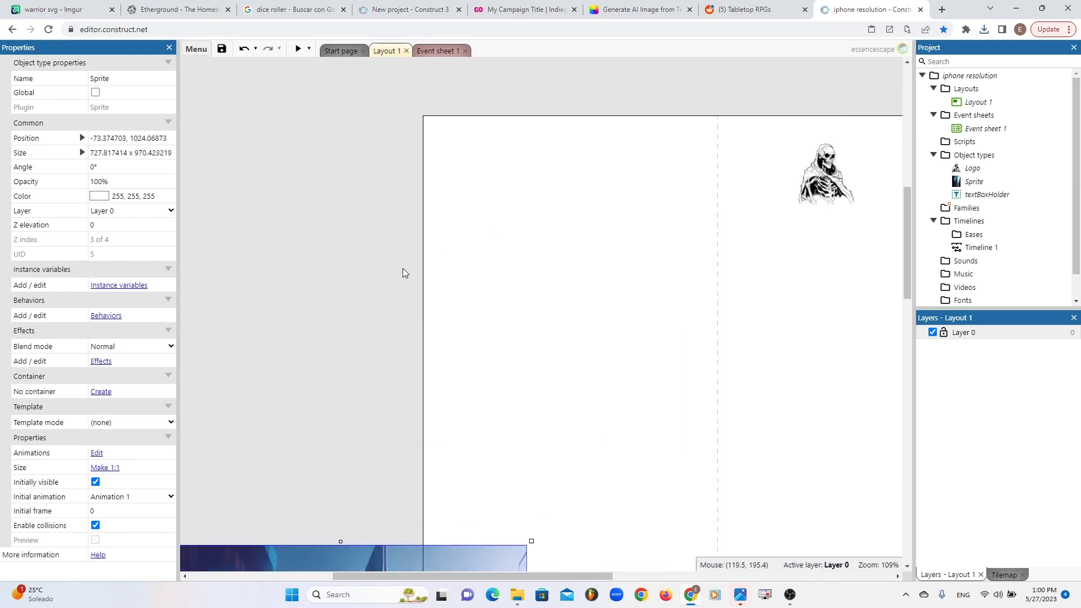
pyautogui.moveTo(421, 555); pyautogui.dragTo(604, 244)
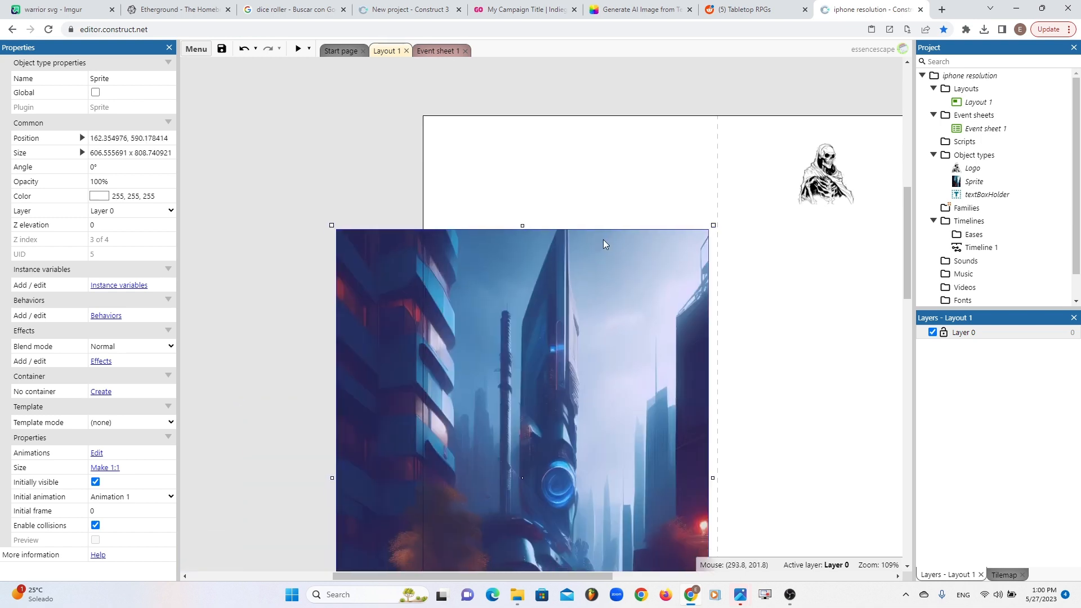
pyautogui.moveTo(713, 225); pyautogui.dragTo(606, 166)
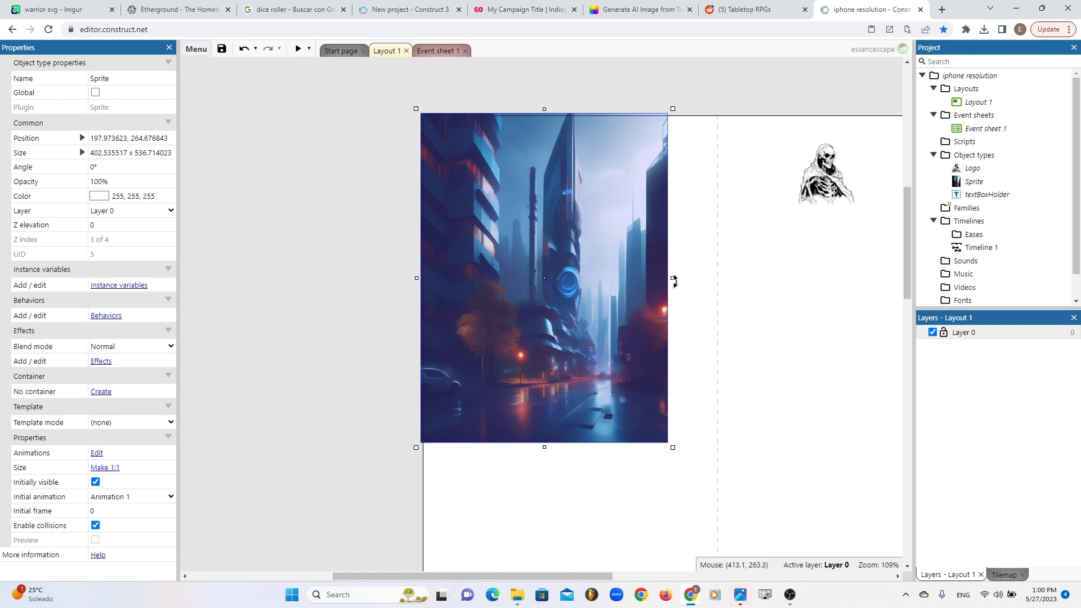
pyautogui.moveTo(674, 280); pyautogui.dragTo(727, 280)
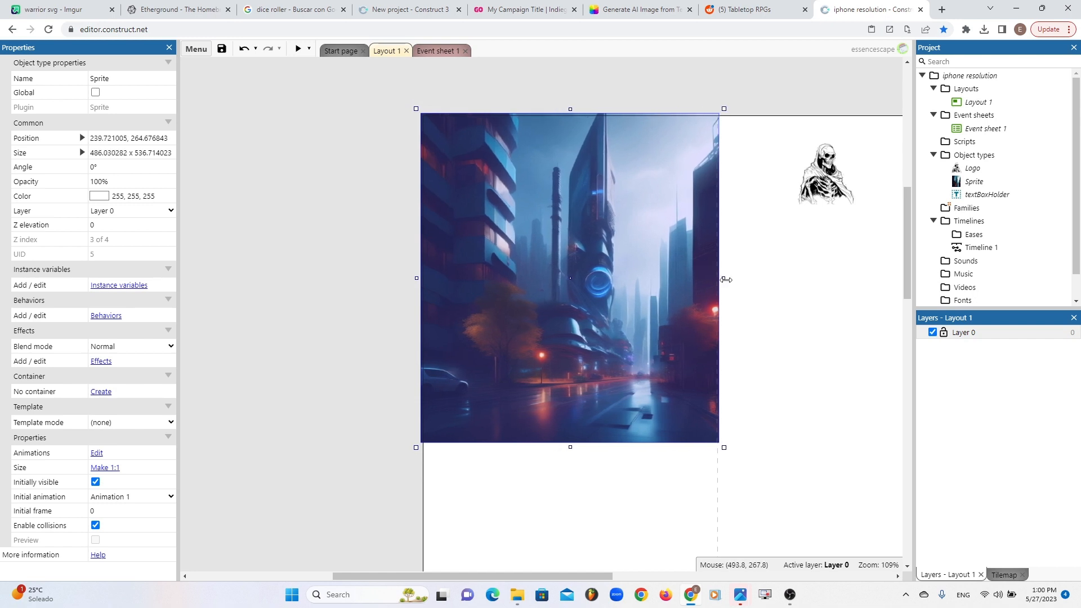
pyautogui.scroll(-1, 786, 326)
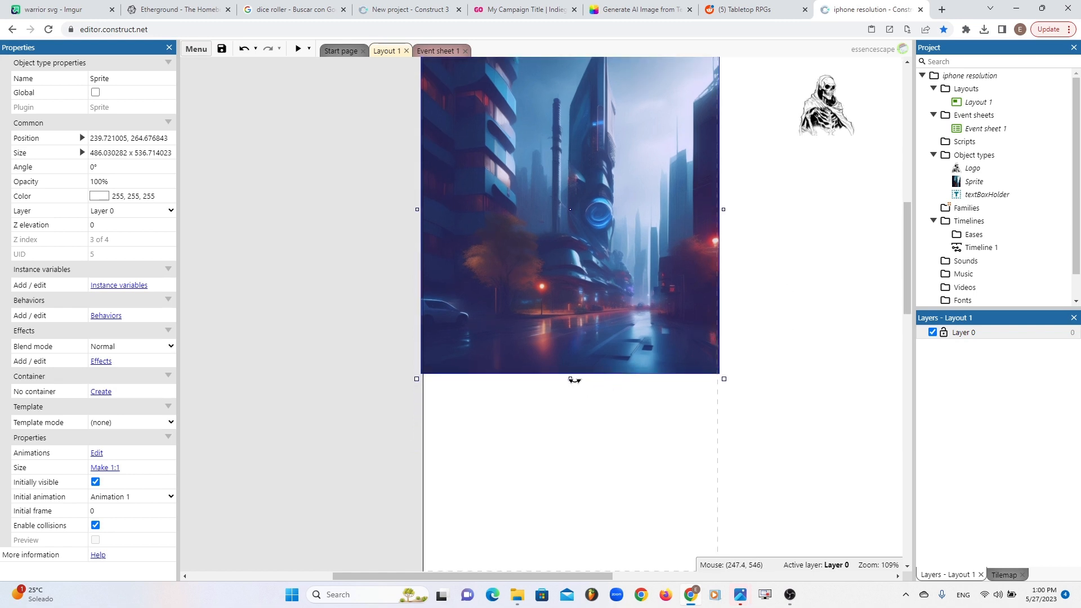
pyautogui.moveTo(570, 378); pyautogui.dragTo(575, 511)
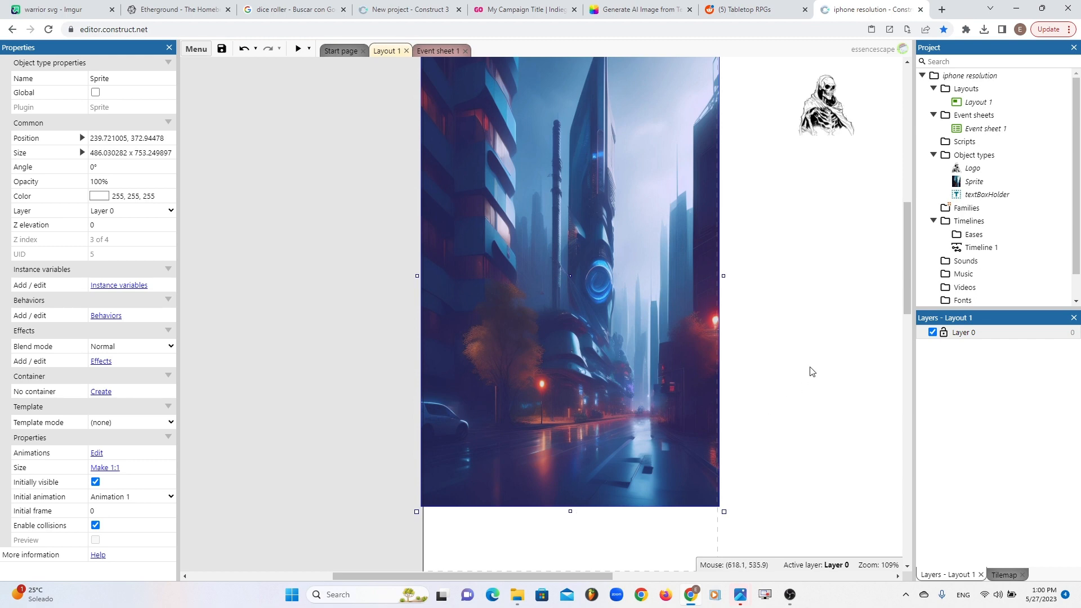
pyautogui.click(811, 371)
# - Send the city sprite to the bottom of its layer, then preview the project to check the text boxes over the background
pyautogui.scroll(1, 811, 370)
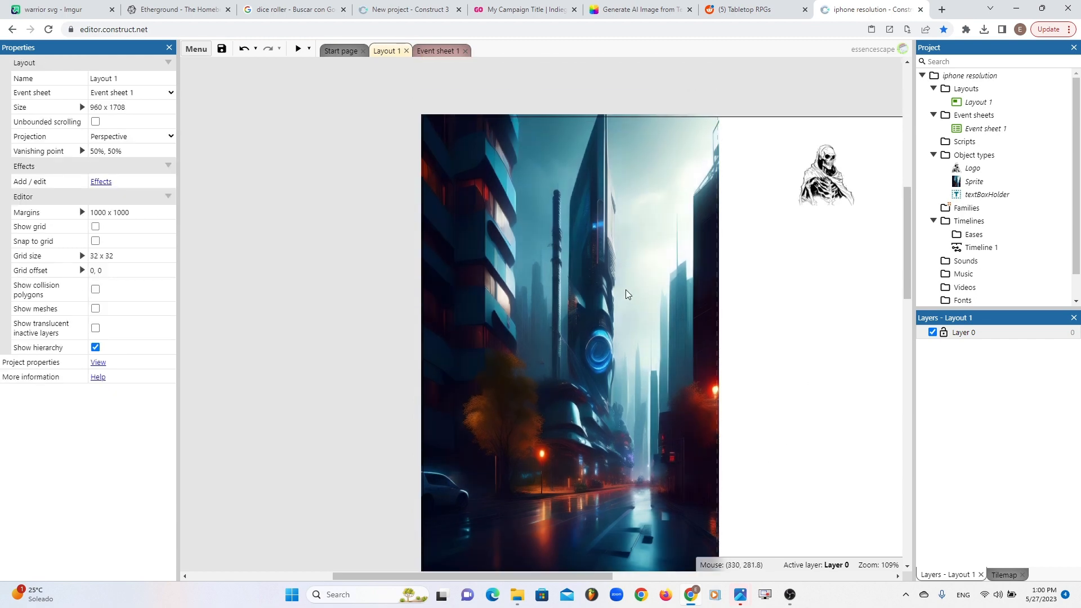
pyautogui.rightClick(626, 289)
pyautogui.moveTo(695, 356)
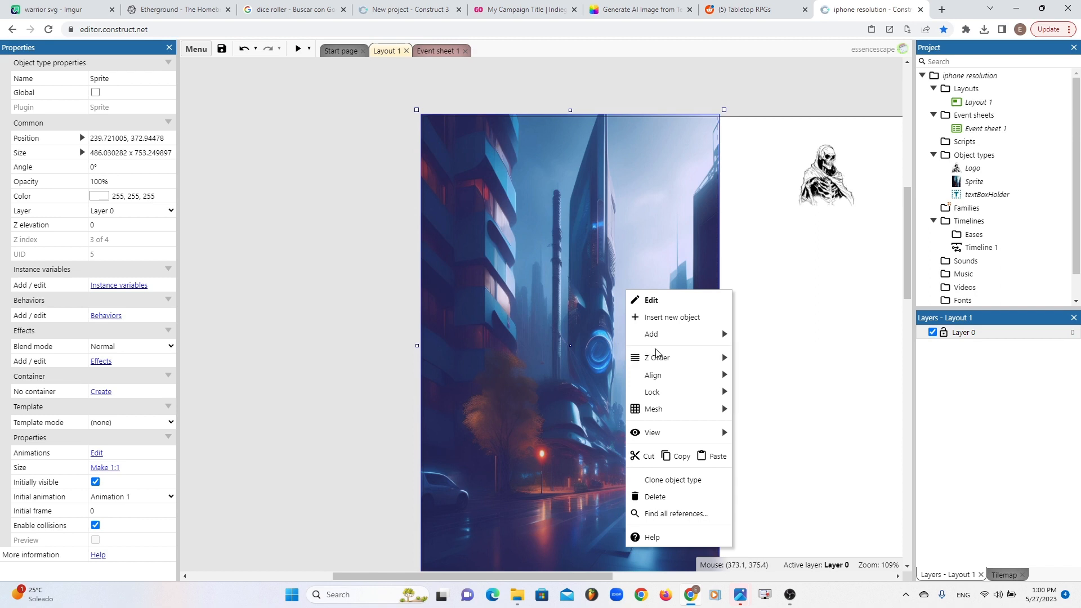
pyautogui.click(780, 375)
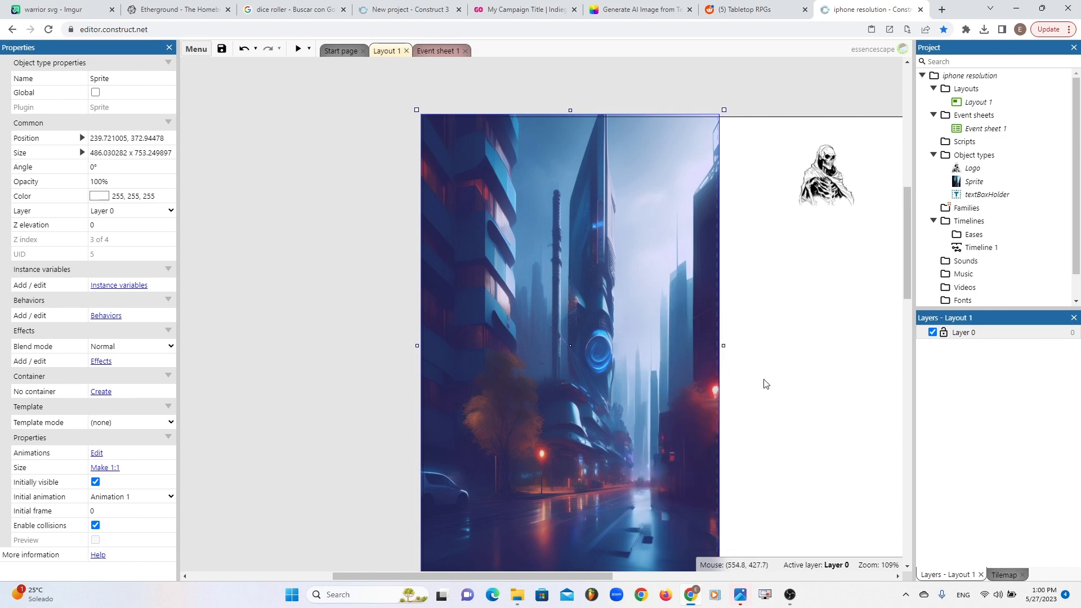
pyautogui.click(298, 48)
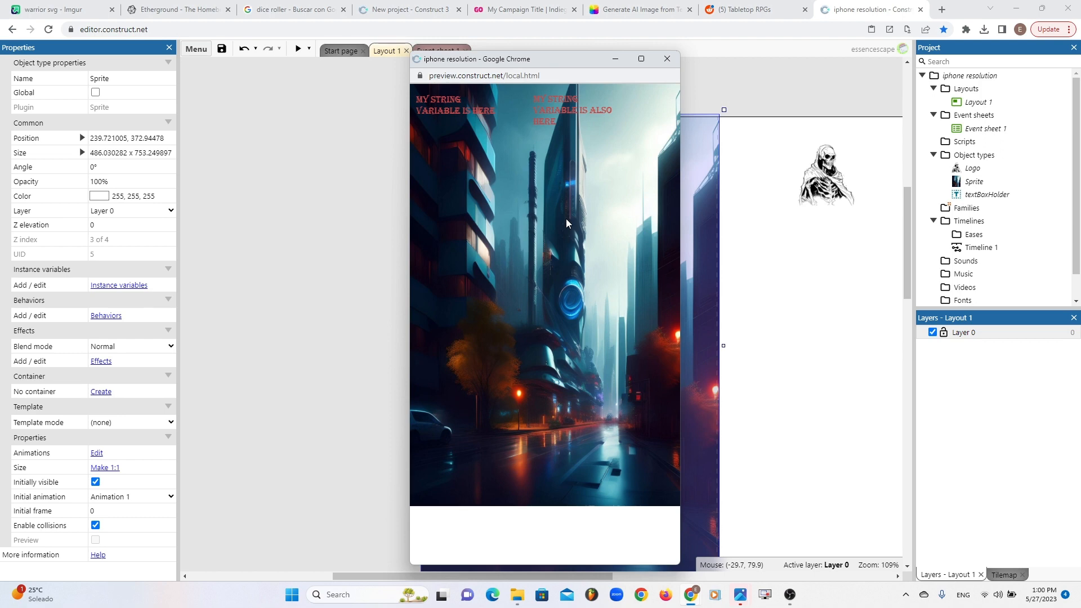
pyautogui.click(667, 60)
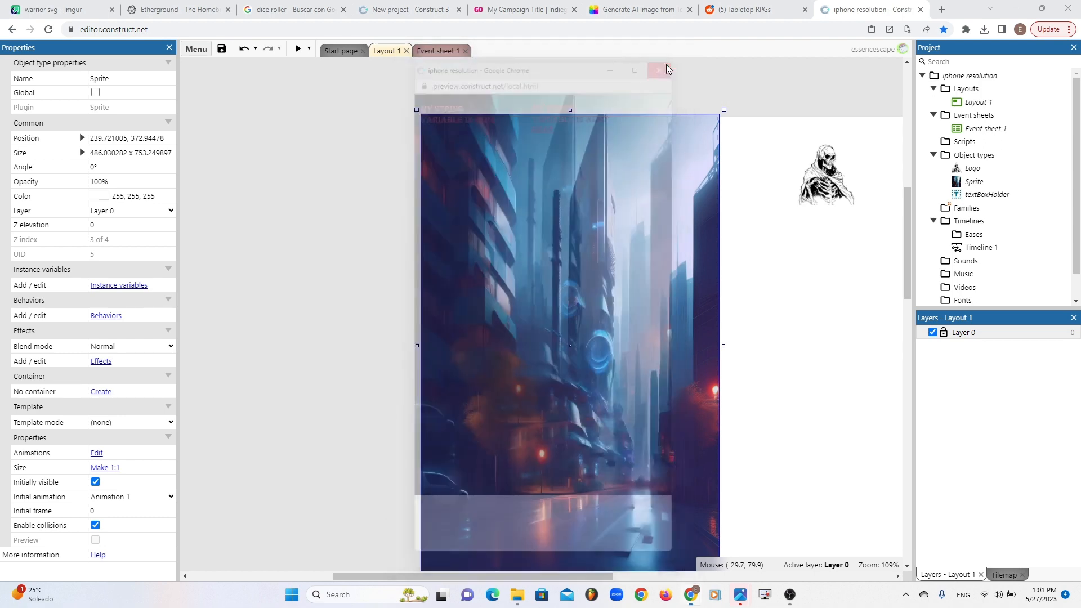
# - Stretch the city sprite downward to about 486 x 866 so it covers the full viewport height
pyautogui.scroll(-3, 667, 71)
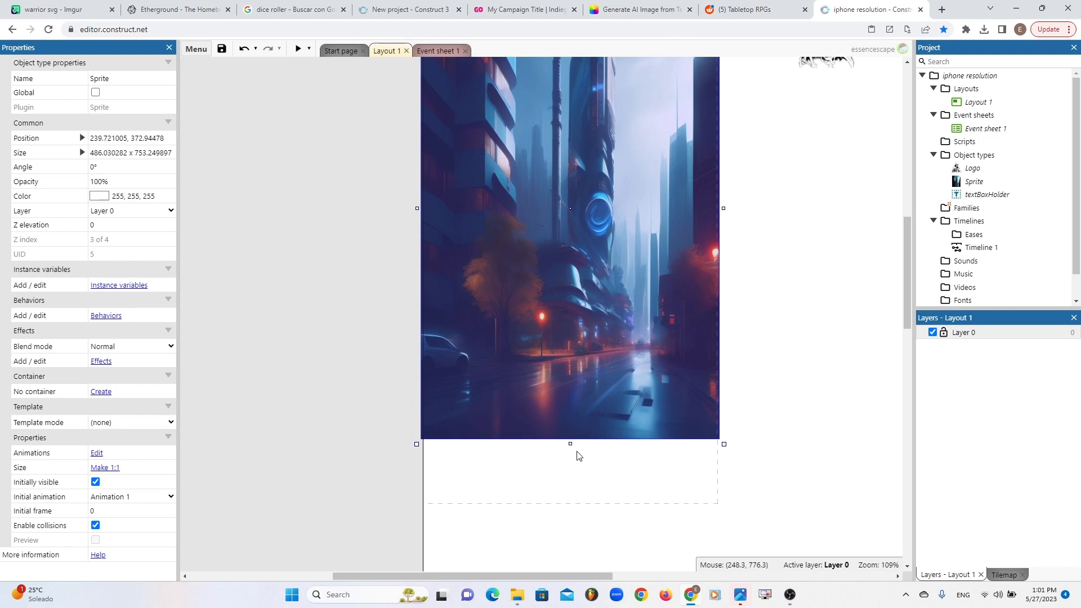
pyautogui.moveTo(571, 444); pyautogui.dragTo(570, 511)
pyautogui.click(781, 463)
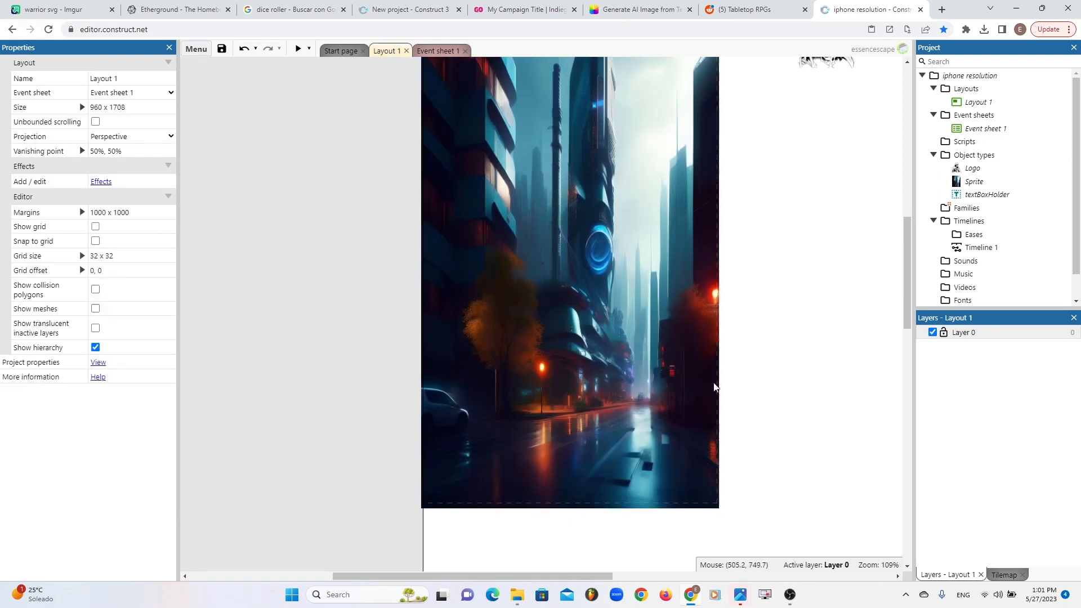
pyautogui.scroll(3, 738, 321)
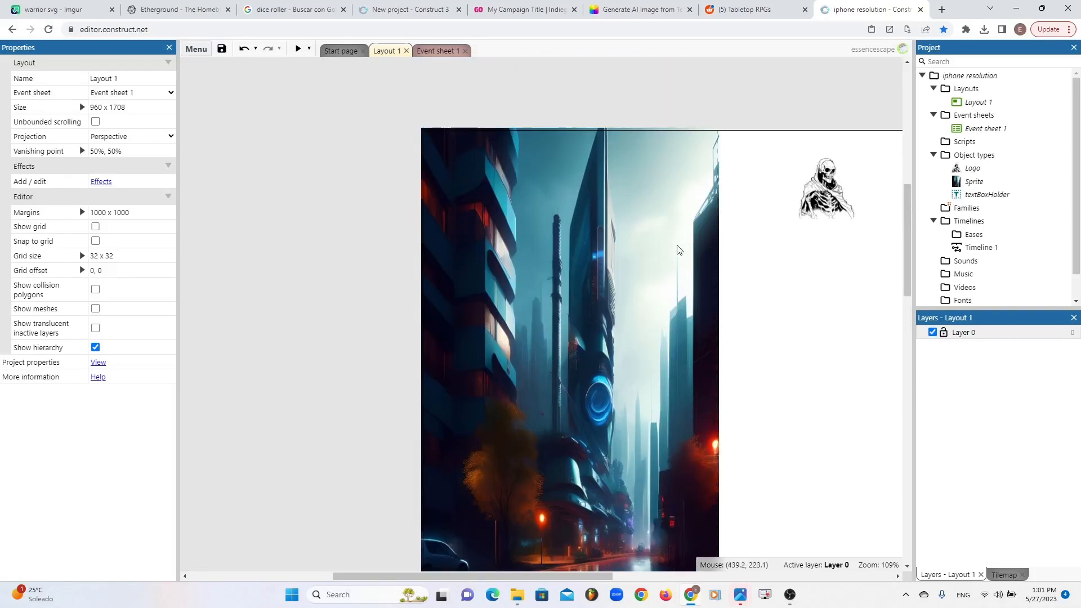
# - Insert a new Sprite object on the layout, placed over the city image
pyautogui.rightClick(626, 250)
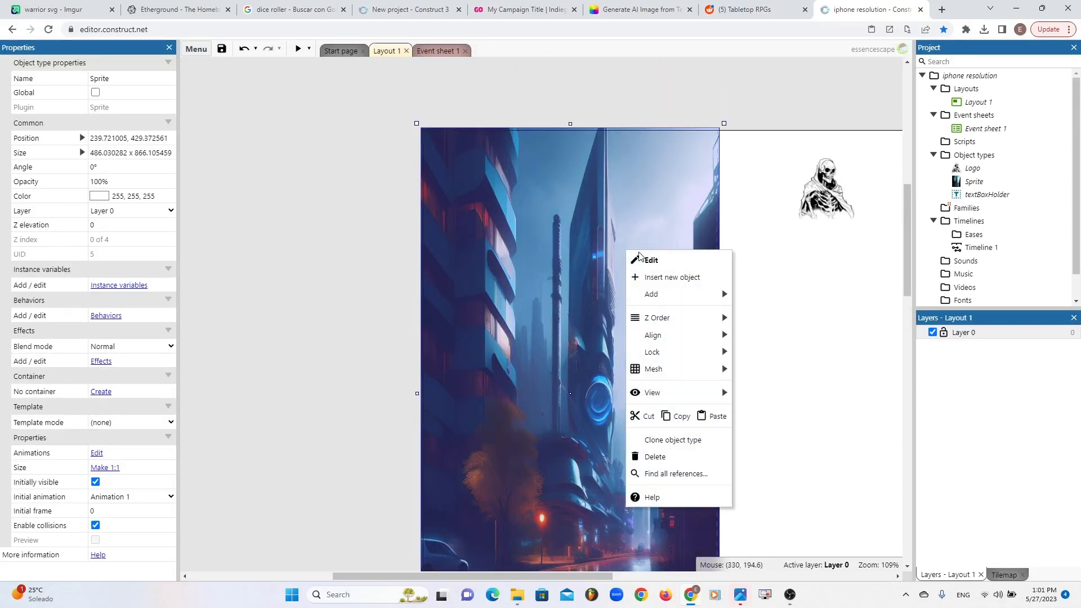
pyautogui.click(649, 277)
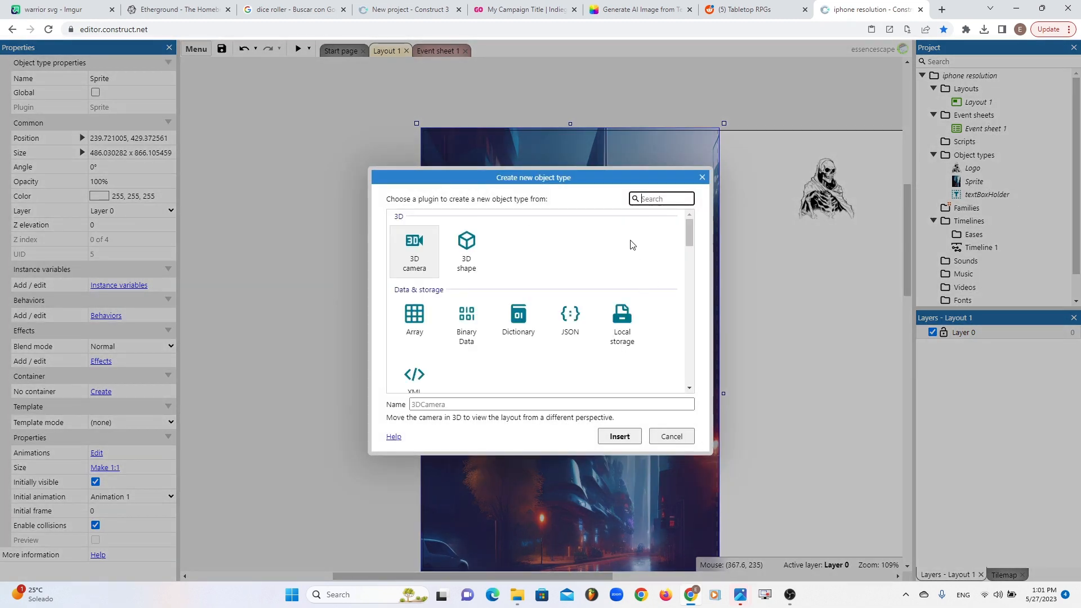
pyautogui.write('spri')
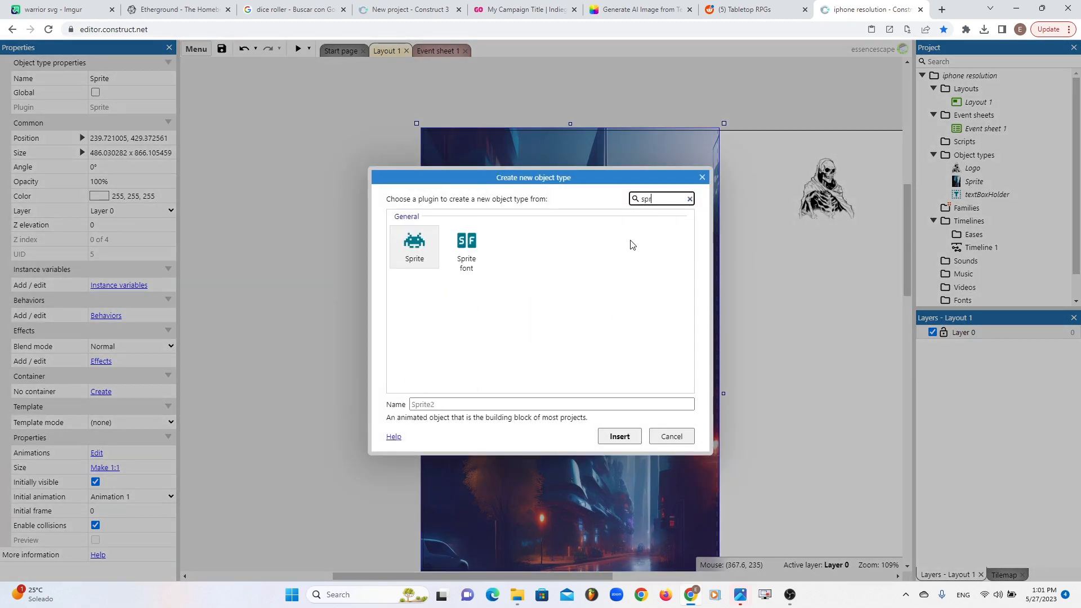
pyautogui.click(419, 251)
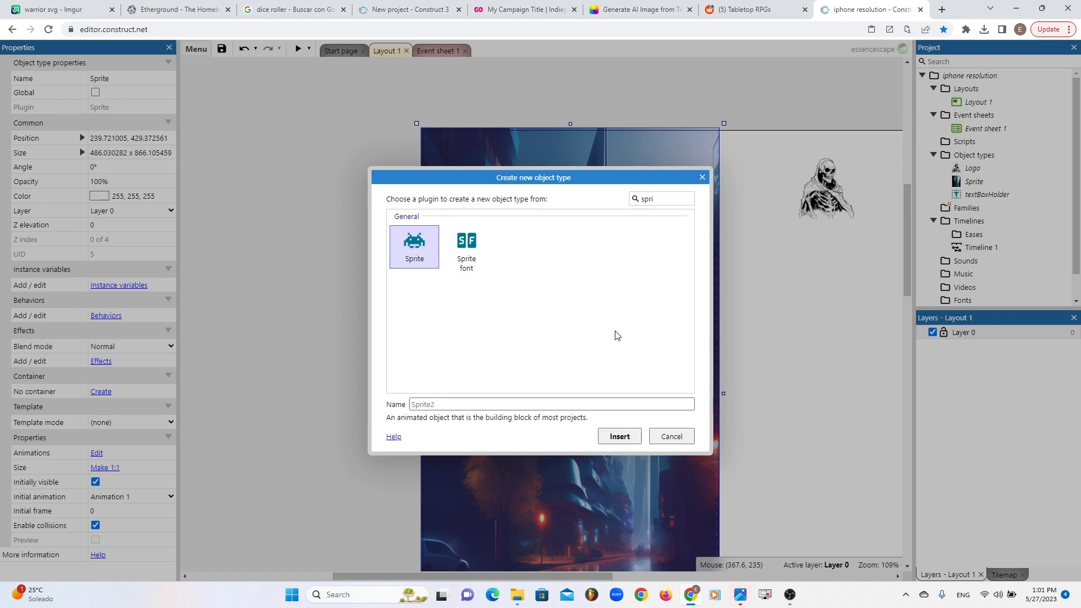
pyautogui.click(622, 437)
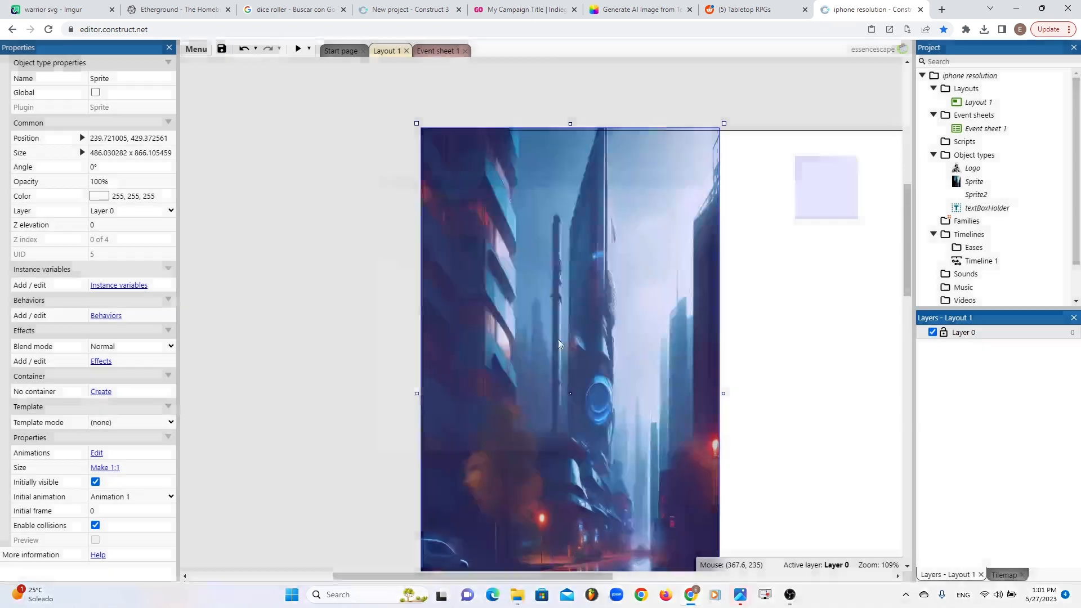
pyautogui.click(586, 306)
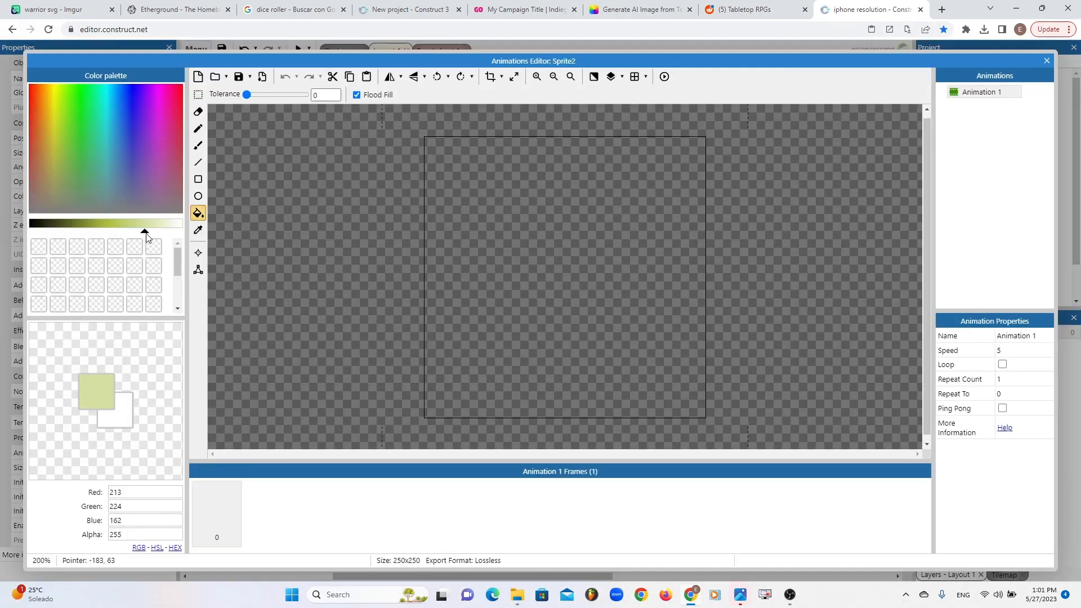
# - Fill the new sprite's 250 x 250 frame with white and close the animation editor
pyautogui.moveTo(145, 233); pyautogui.dragTo(186, 234)
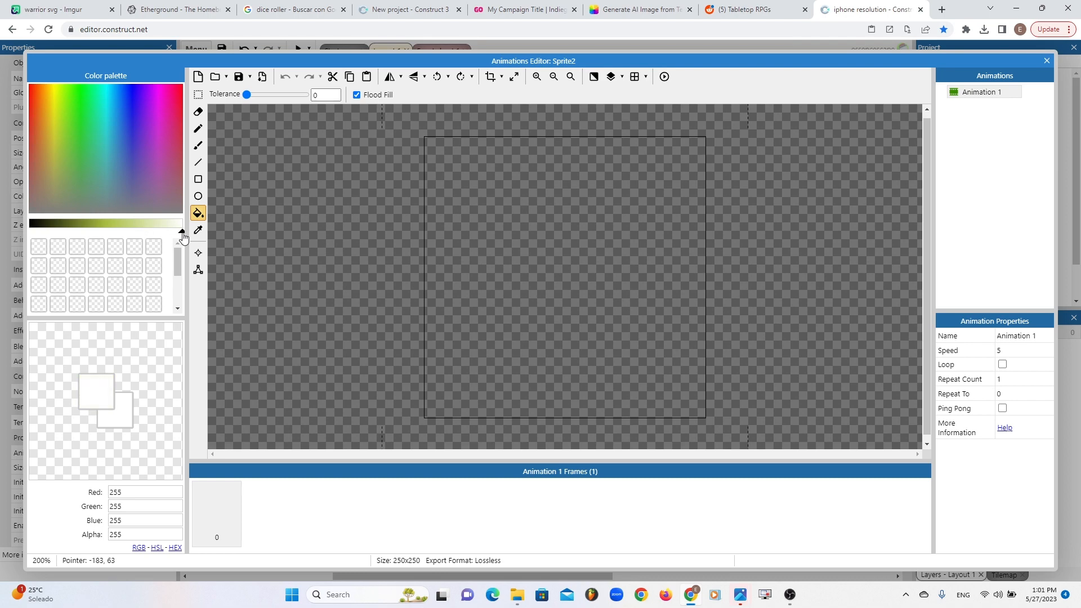
pyautogui.click(531, 302)
pyautogui.click(1047, 61)
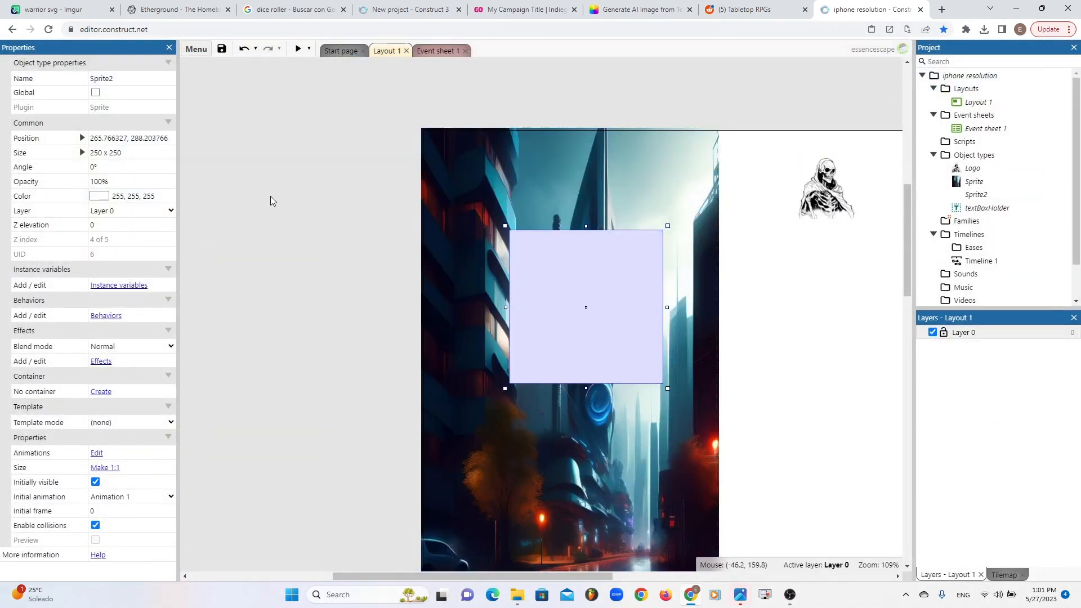
# - Tint the white square sprite muted red with the color 184, 111, 111
pyautogui.click(98, 198)
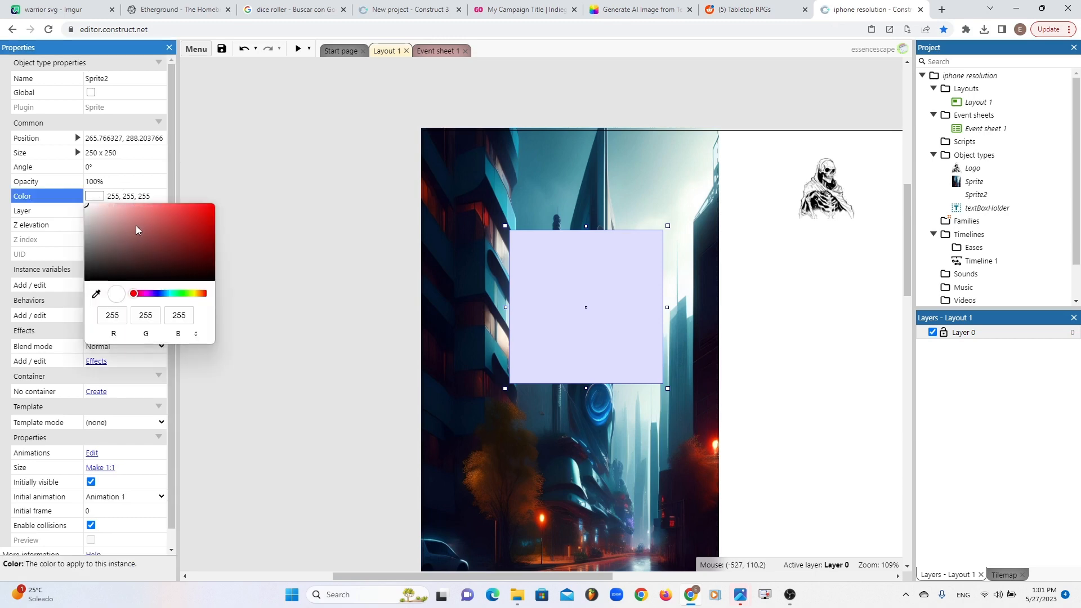
pyautogui.click(136, 225)
pyautogui.click(244, 149)
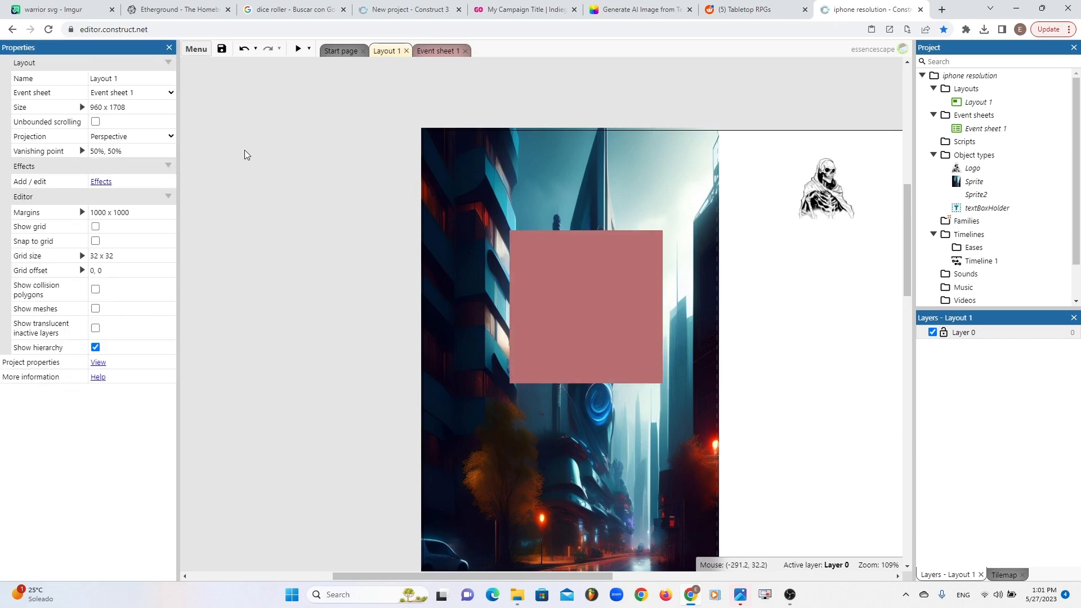
# - Change the square sprite's color to light blue, 136, 185, 215
pyautogui.click(542, 272)
pyautogui.click(99, 196)
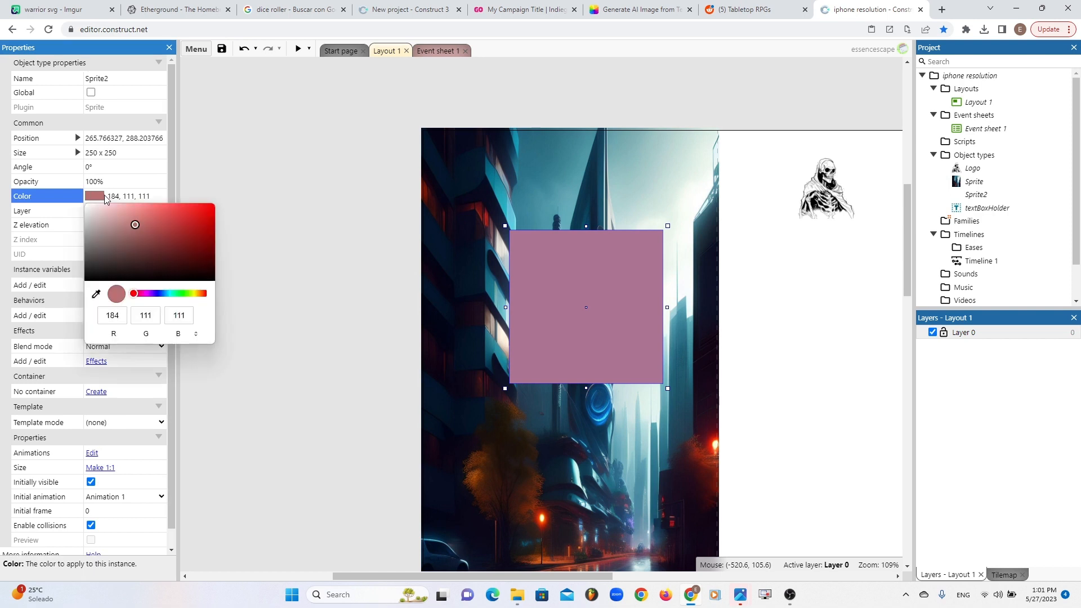
pyautogui.click(160, 231)
pyautogui.click(184, 211)
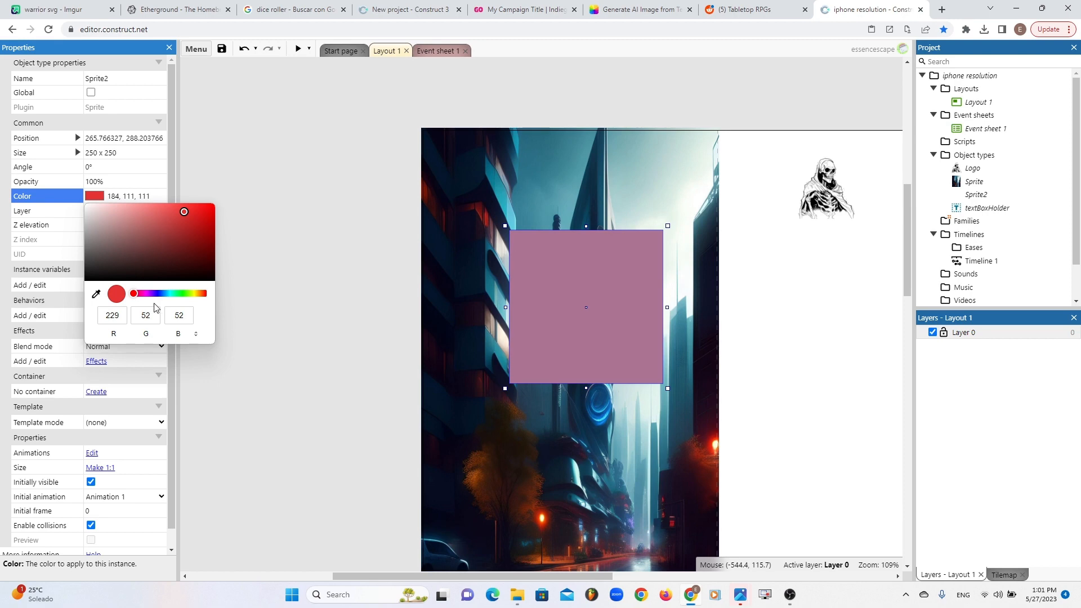
pyautogui.click(165, 293)
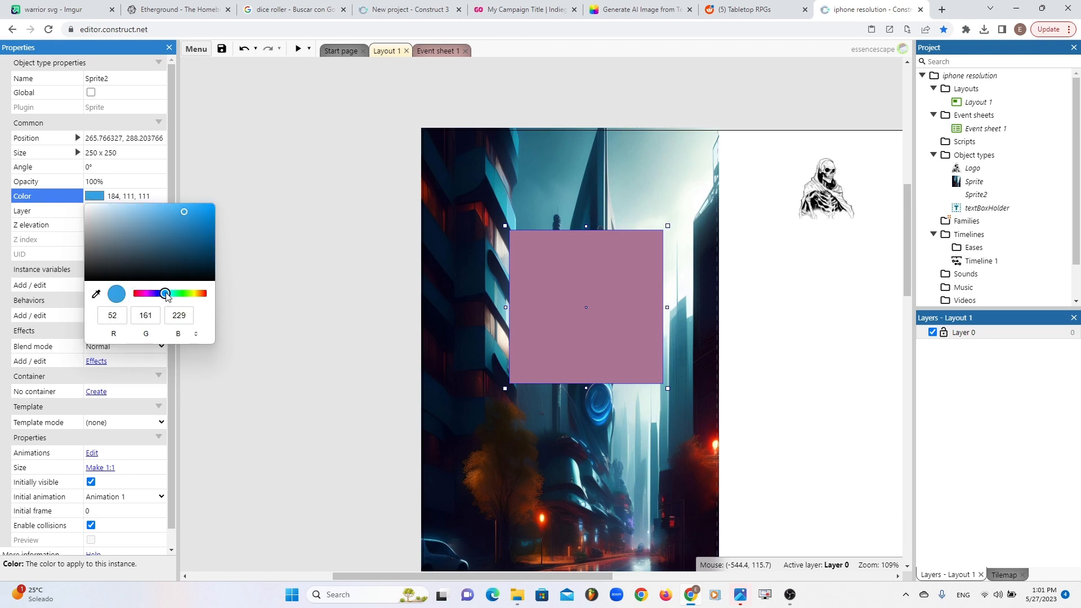
pyautogui.click(132, 216)
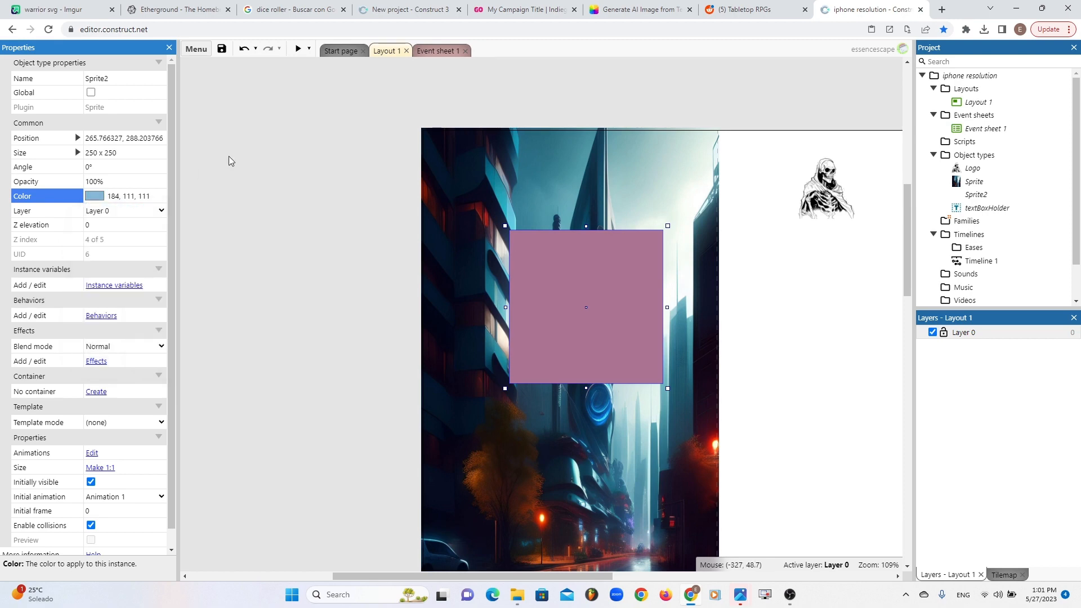
pyautogui.click(317, 218)
# - Darken the square sprite's color to slate blue-gray, 67, 91, 107
pyautogui.click(601, 315)
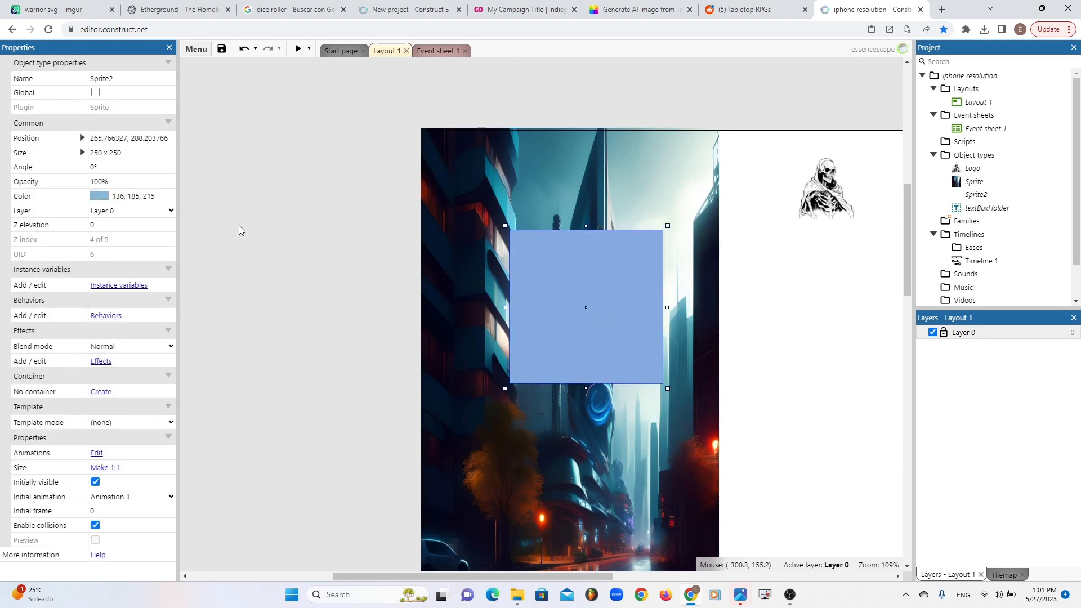
pyautogui.click(102, 198)
pyautogui.click(134, 247)
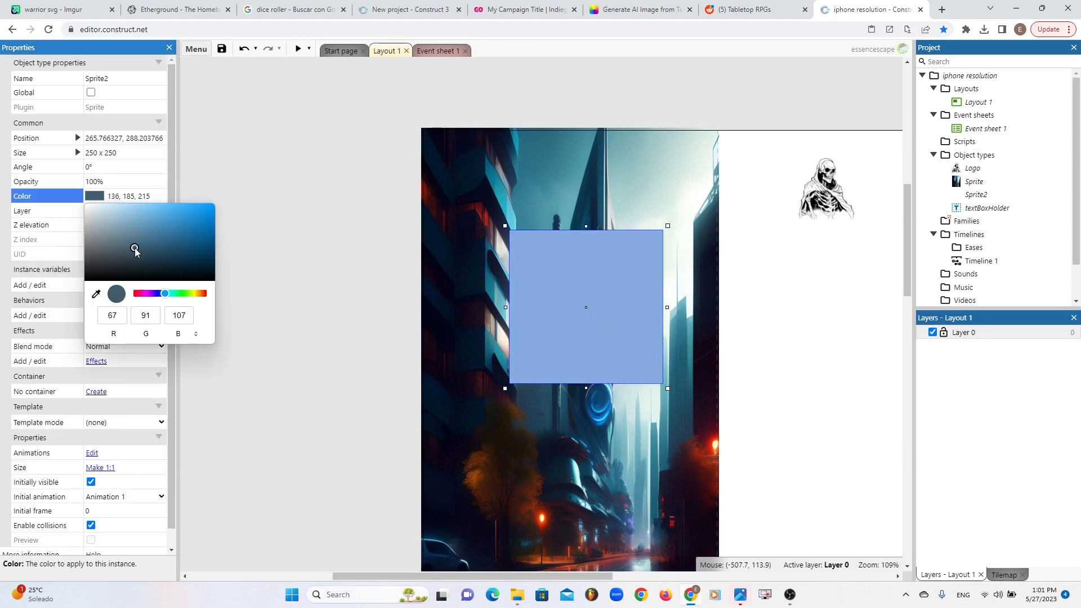
pyautogui.click(379, 279)
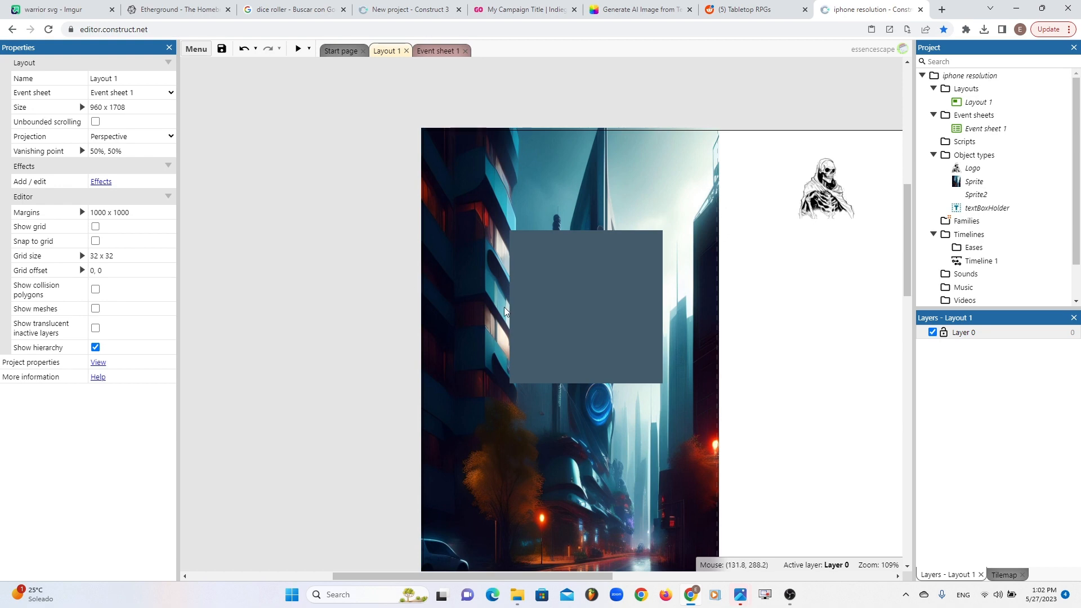
# - Reduce the slate square to a panel about 250 x 84 and place it near the city image's upper-left corner
pyautogui.click(580, 316)
pyautogui.moveTo(584, 234); pyautogui.dragTo(495, 178)
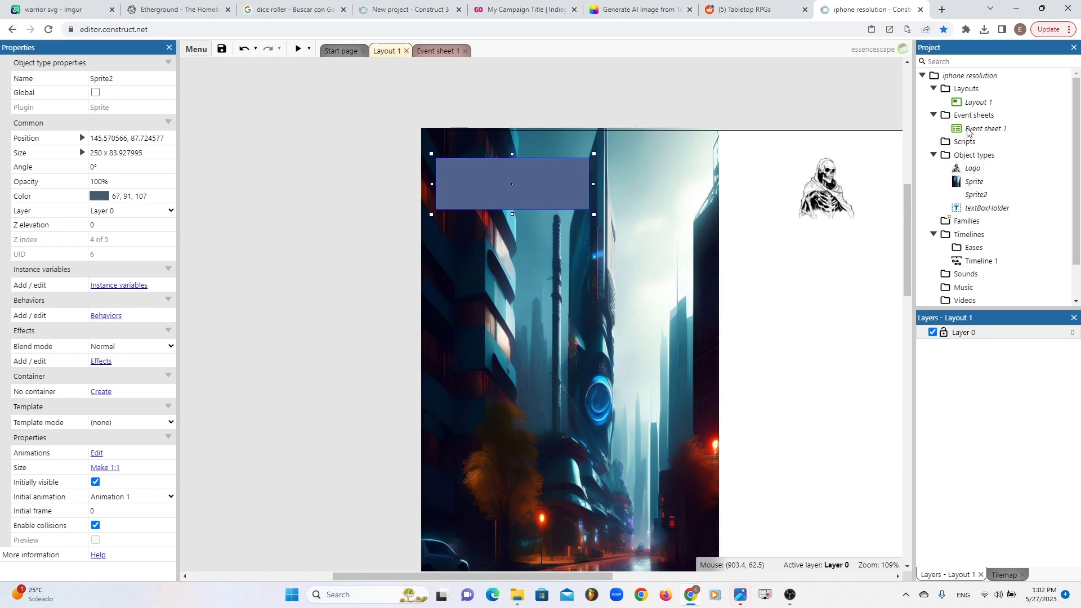
# - Select both textBoxHolder instances and send them to the top of the layer, above the slate panel
pyautogui.click(988, 208)
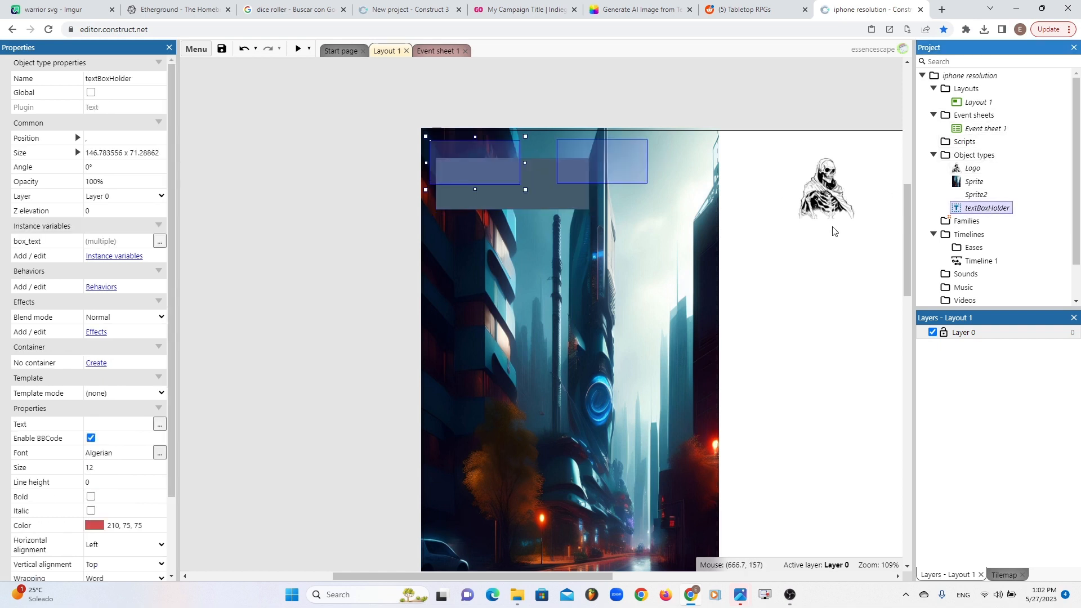
pyautogui.rightClick(613, 171)
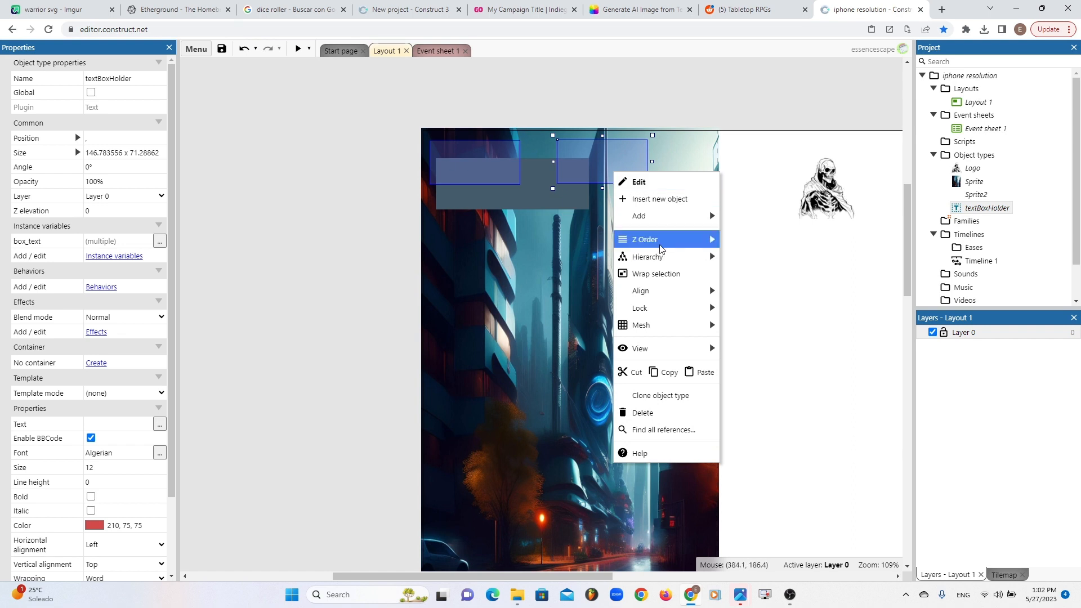
pyautogui.click(764, 243)
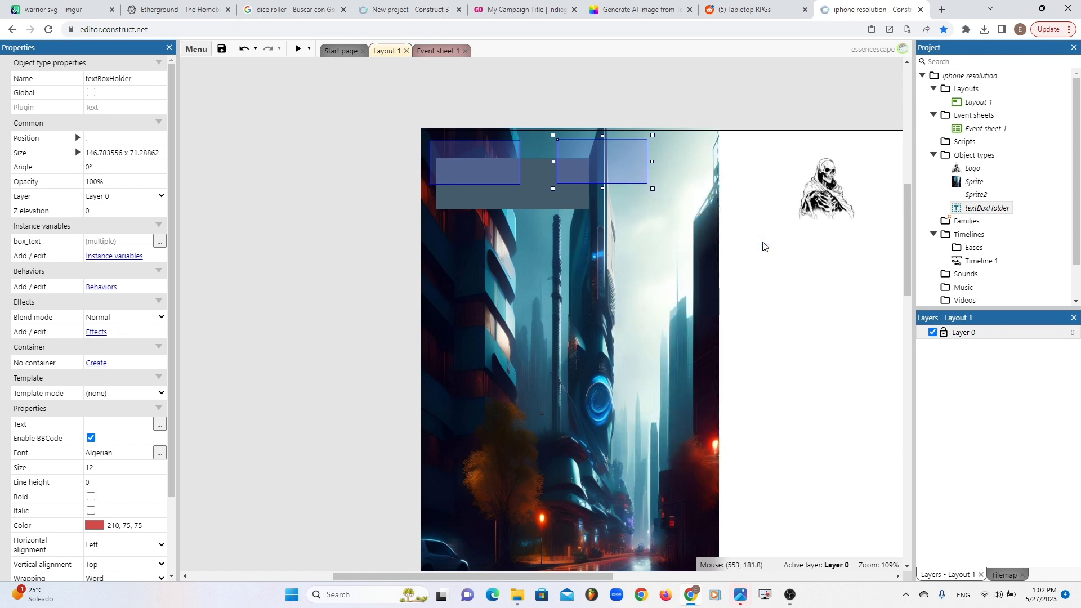
pyautogui.click(788, 285)
# - Move the first text box onto the slate panel at about 29, 53 and shorten the panel's width
pyautogui.moveTo(474, 147); pyautogui.dragTo(476, 178)
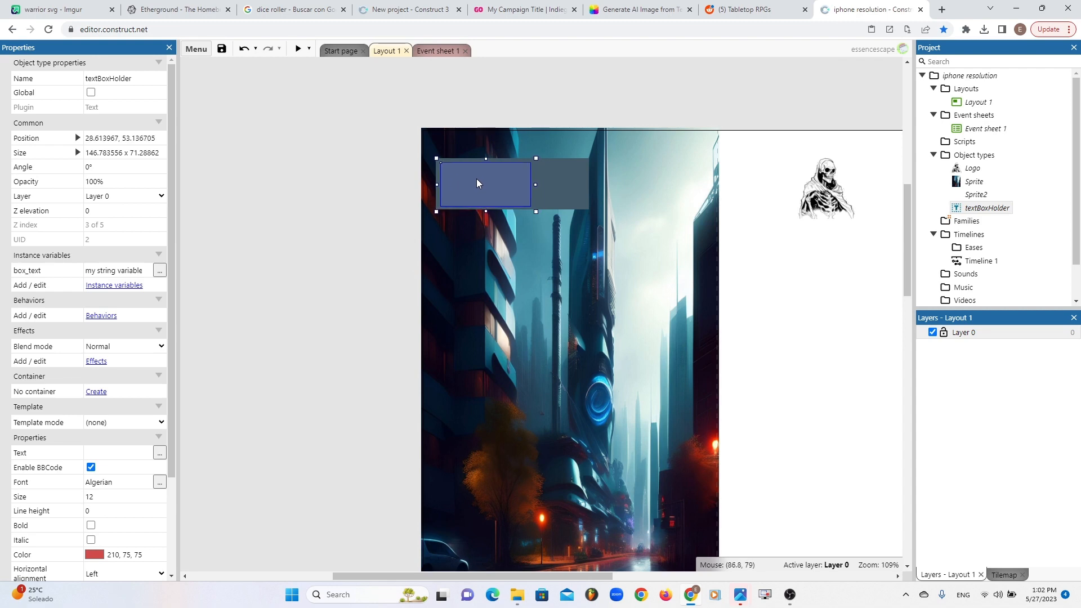
pyautogui.click(563, 185)
pyautogui.moveTo(591, 185); pyautogui.dragTo(548, 185)
# - Trim the slate panel to about 160 x 84 and move the second text box beside it at about 224, 55
pyautogui.click(497, 185)
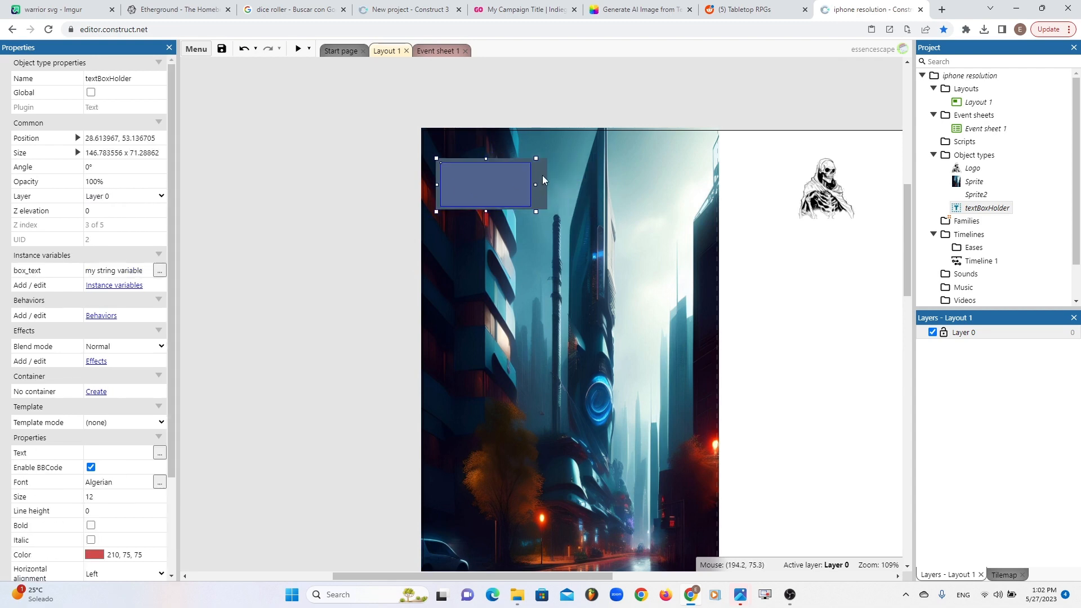
pyautogui.click(542, 175)
pyautogui.moveTo(545, 186); pyautogui.dragTo(606, 174)
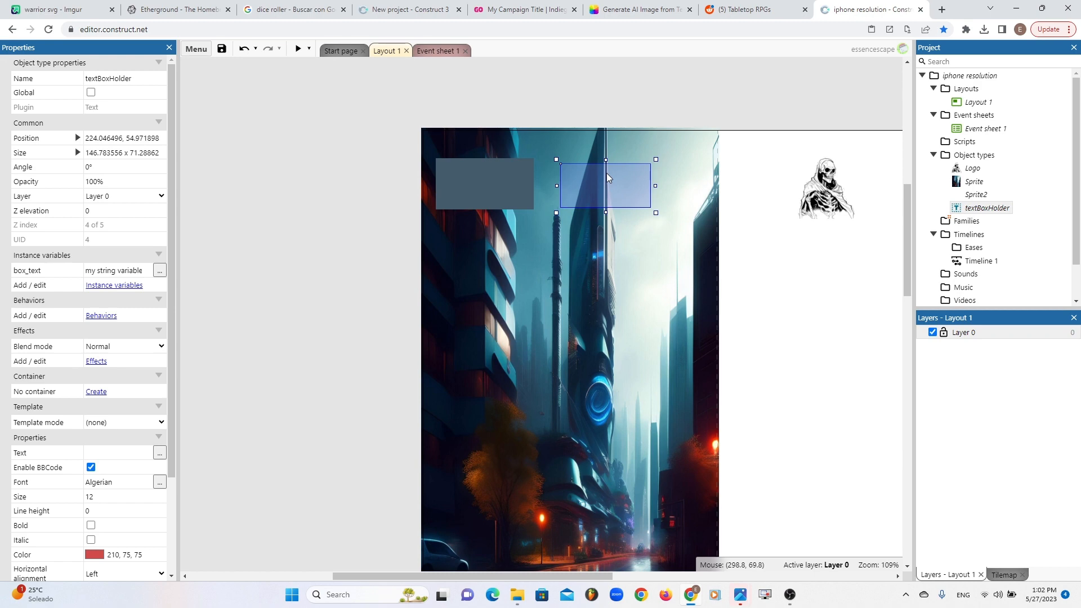
# - Copy the slate panel and paste a duplicate over the second text box at about 302, 99
pyautogui.click(504, 177)
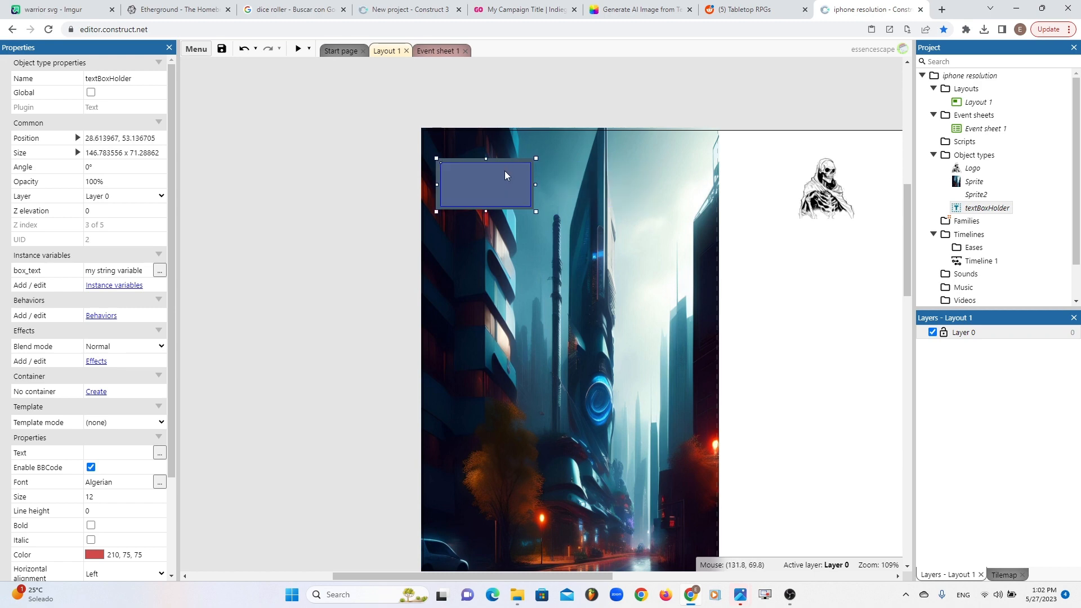
pyautogui.click(506, 161)
pyautogui.rightClick(505, 161)
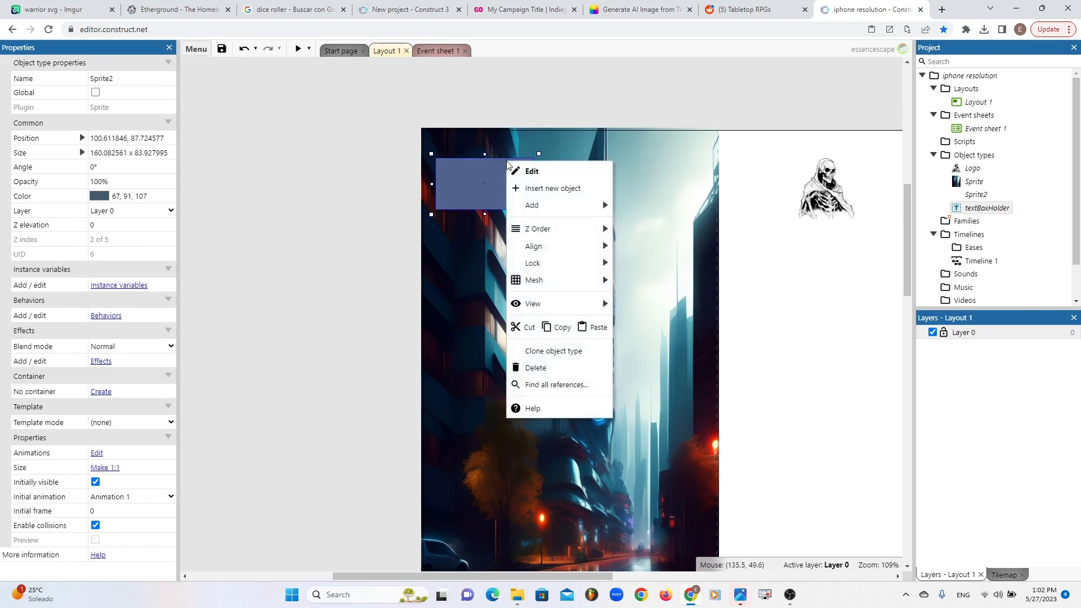
pyautogui.click(475, 161)
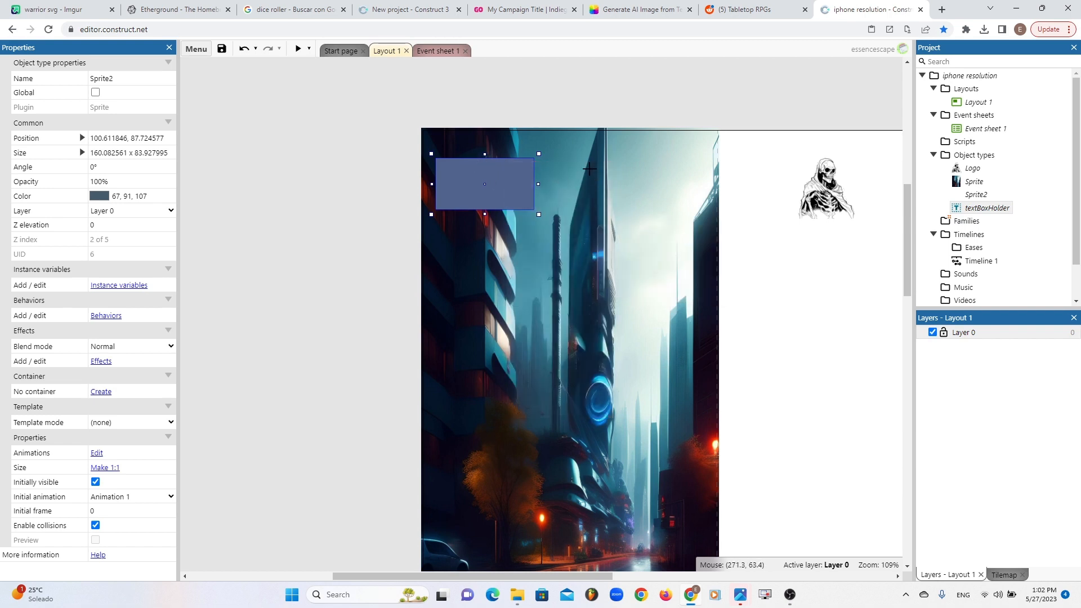
pyautogui.hotkey('ctrl', 'v')
pyautogui.click(615, 187)
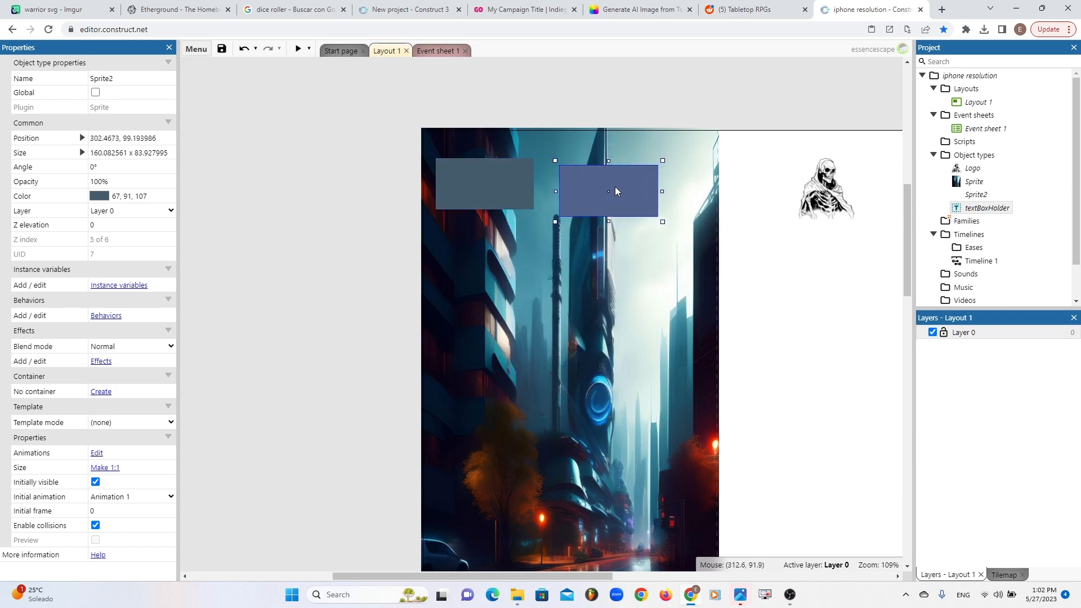
# - Move the duplicate panel off the second text box to about 338, 174
pyautogui.click(621, 158)
pyautogui.click(634, 179)
pyautogui.click(551, 182)
pyautogui.moveTo(598, 188); pyautogui.dragTo(620, 235)
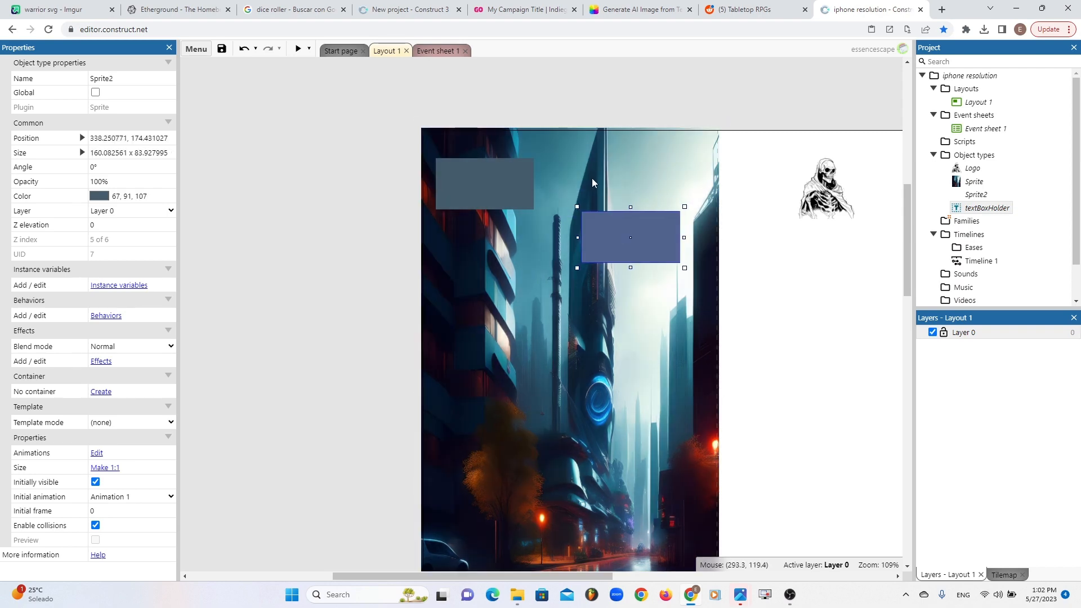
# - Send the second text box to the bottom of the layer
pyautogui.click(593, 178)
pyautogui.rightClick(593, 178)
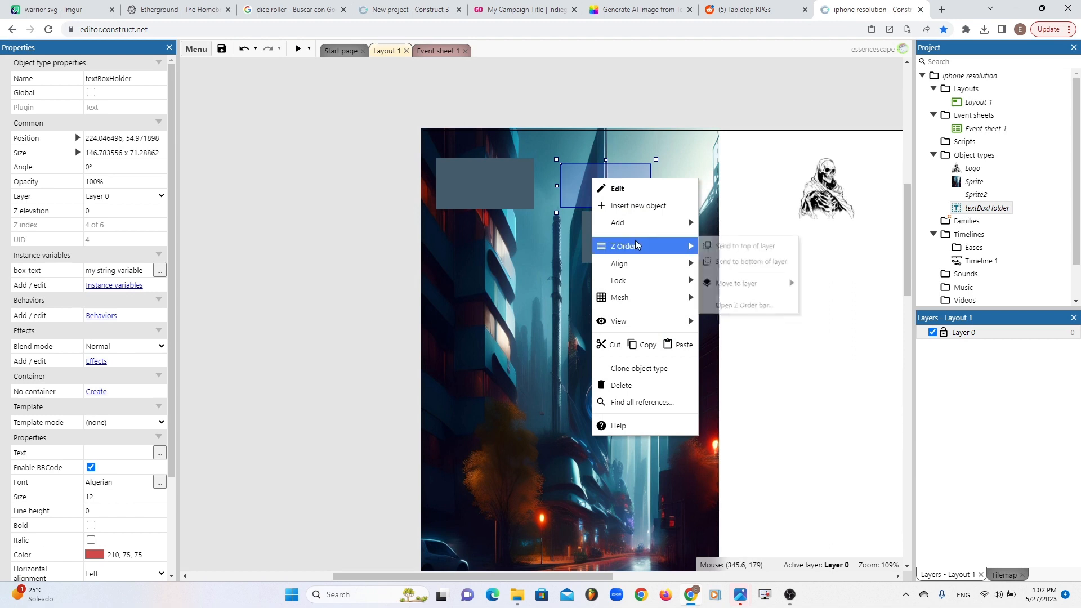
pyautogui.click(748, 263)
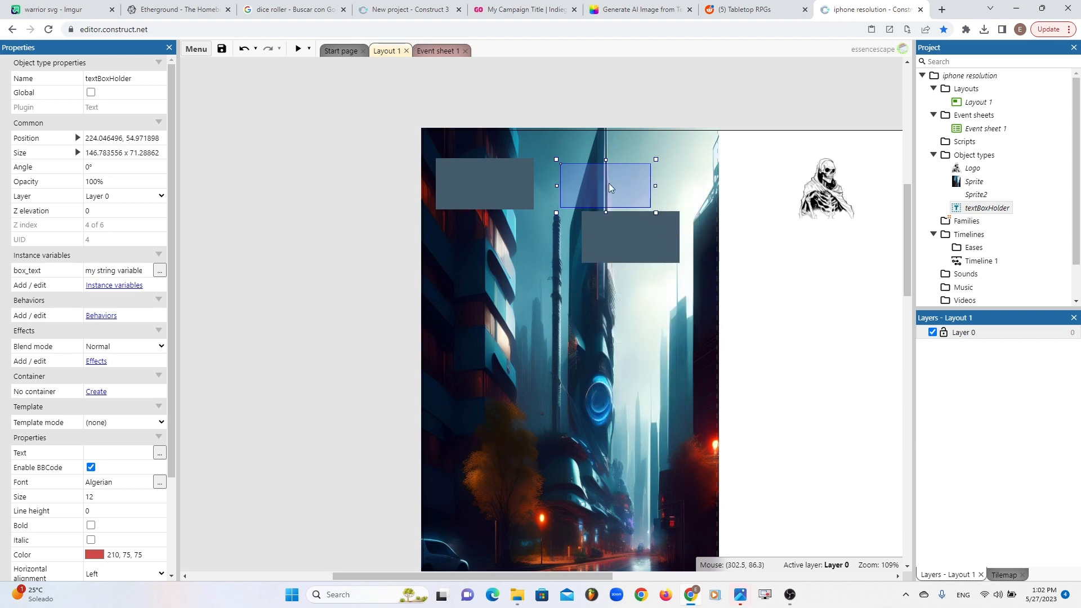
# - Send the city background sprite to the bottom of the layer
pyautogui.rightClick(609, 185)
pyautogui.moveTo(656, 252)
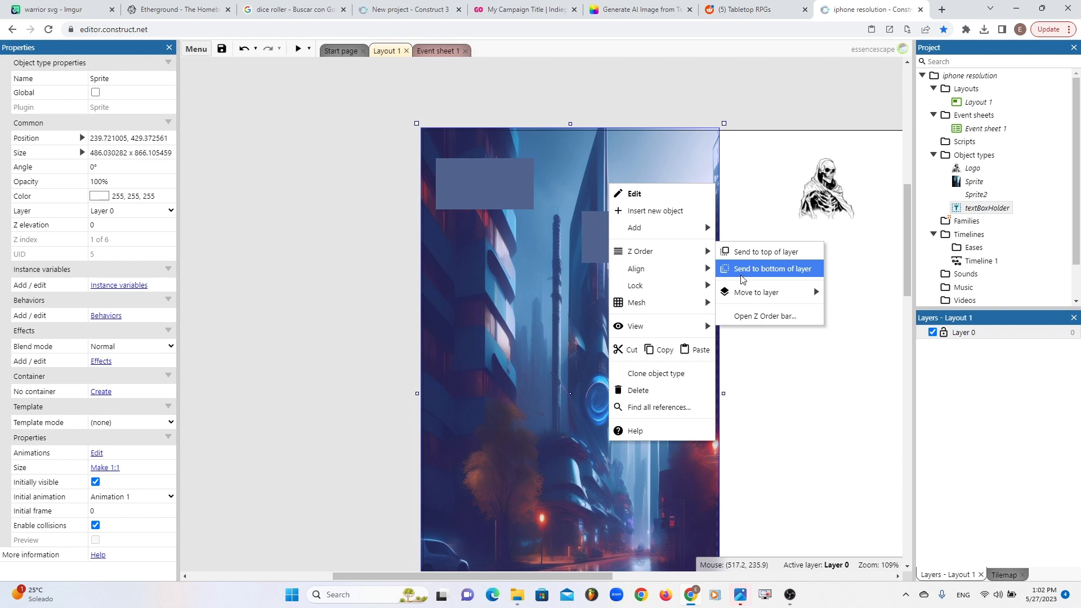
pyautogui.click(740, 270)
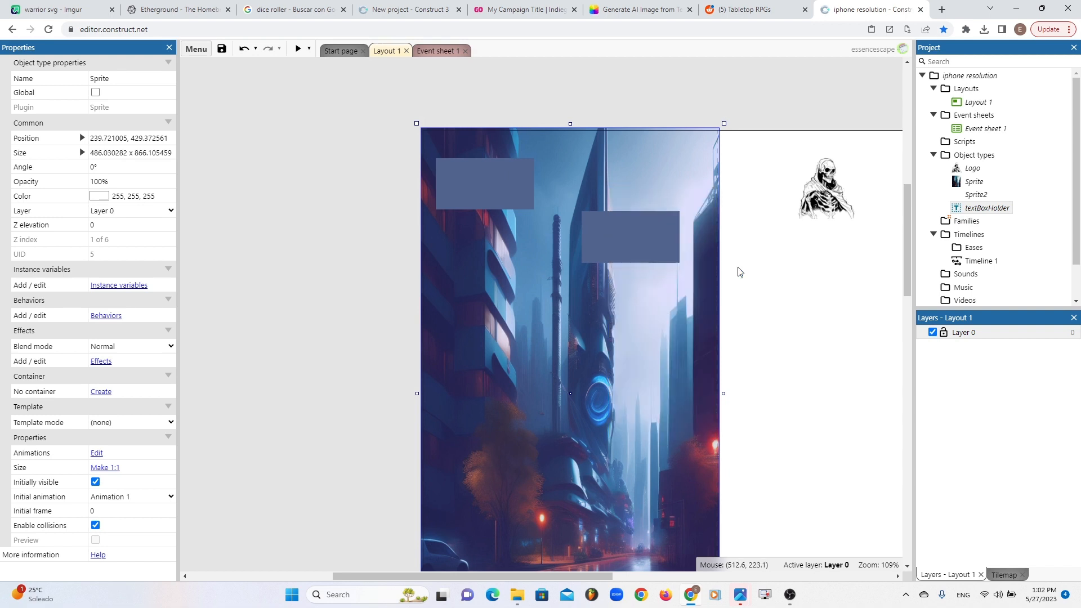
# - Place the second text box over the duplicate slate panel and move both beside the first panel, with the panel at about 311, 91
pyautogui.click(593, 166)
pyautogui.moveTo(636, 225); pyautogui.dragTo(637, 243)
pyautogui.keyDown('ctrl'); pyautogui.click(605, 212); pyautogui.keyUp('ctrl')
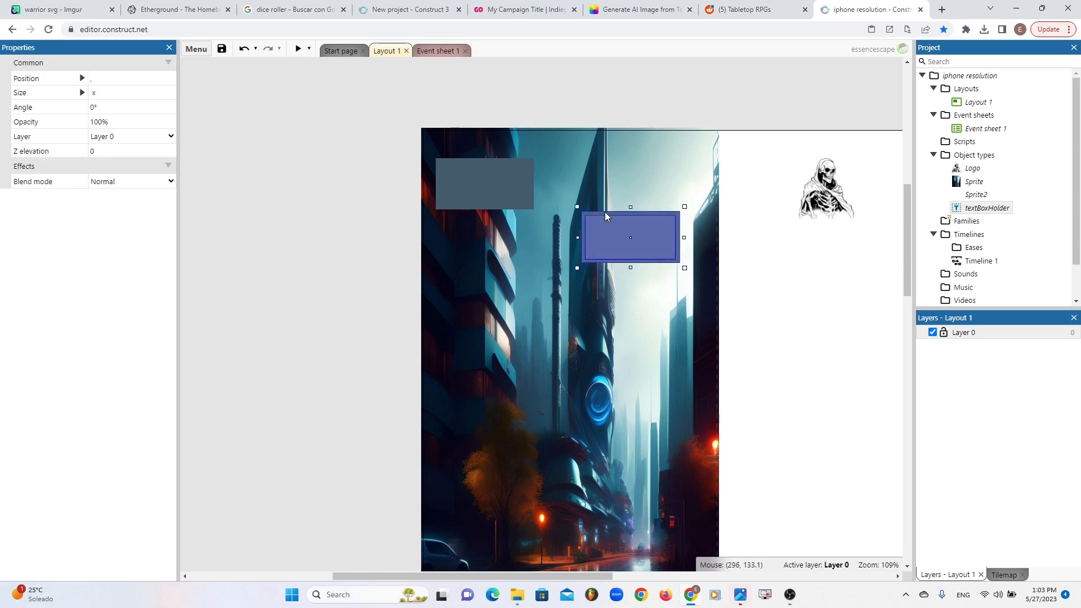
pyautogui.moveTo(611, 231); pyautogui.dragTo(595, 182)
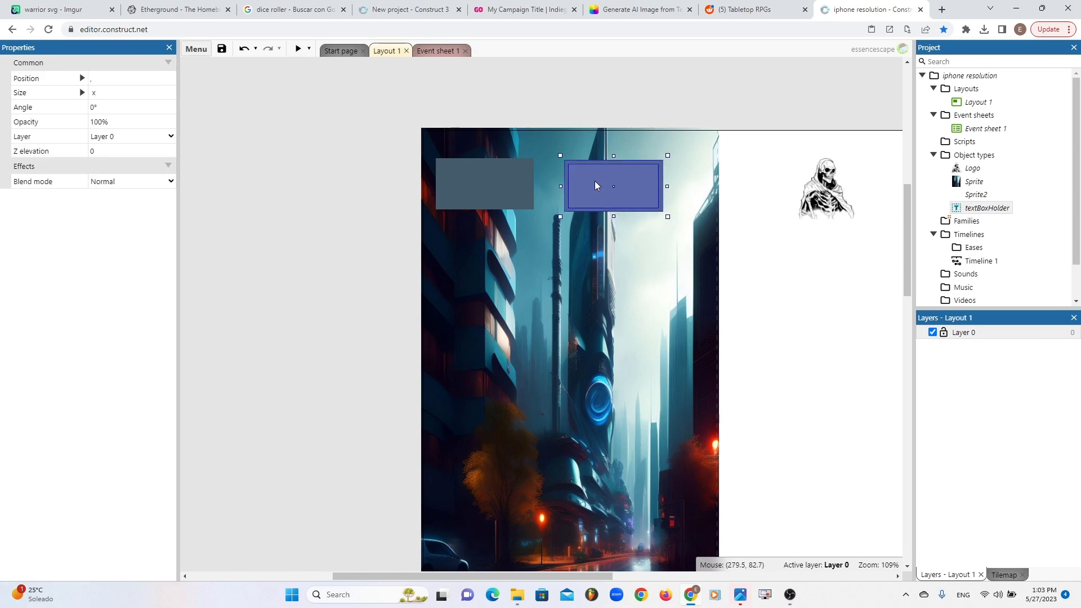
# - Change the duplicate panel's color to light blue (160, 204, 233)
pyautogui.click(769, 277)
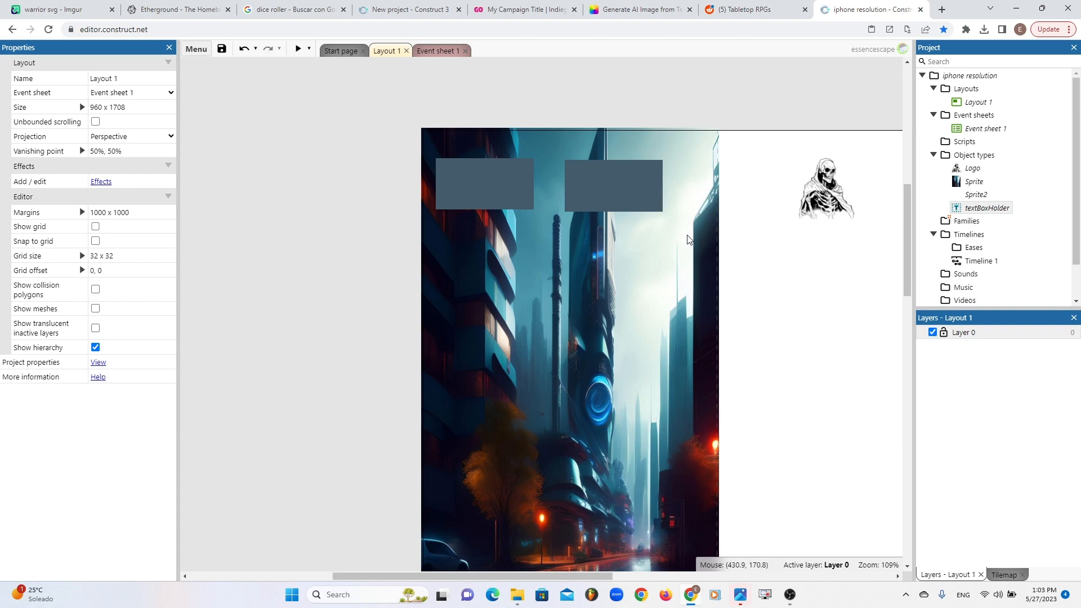
pyautogui.click(651, 209)
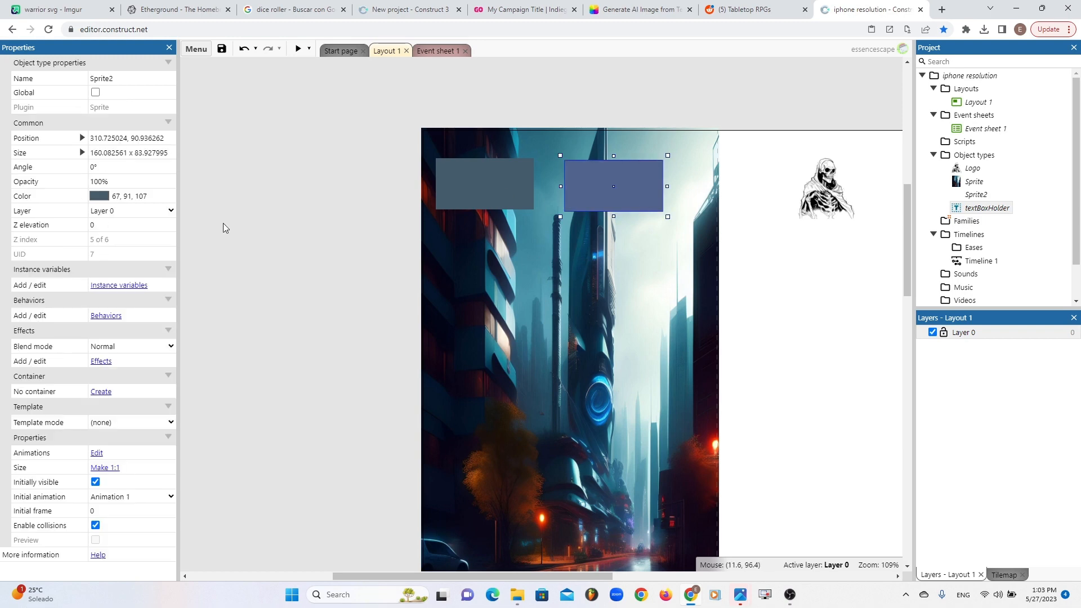
pyautogui.click(99, 196)
pyautogui.click(137, 217)
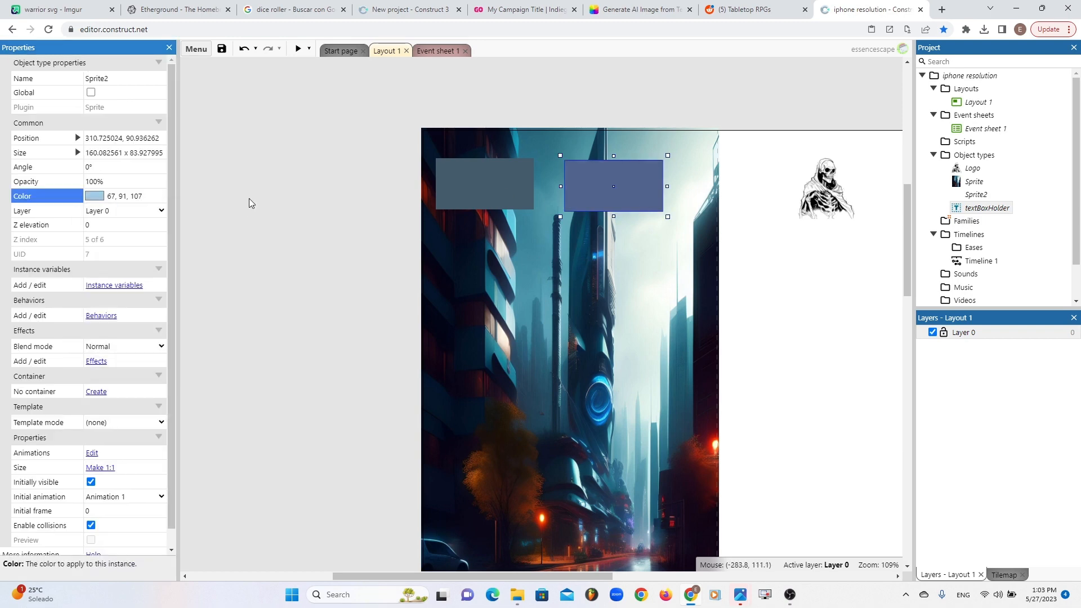
pyautogui.click(249, 199)
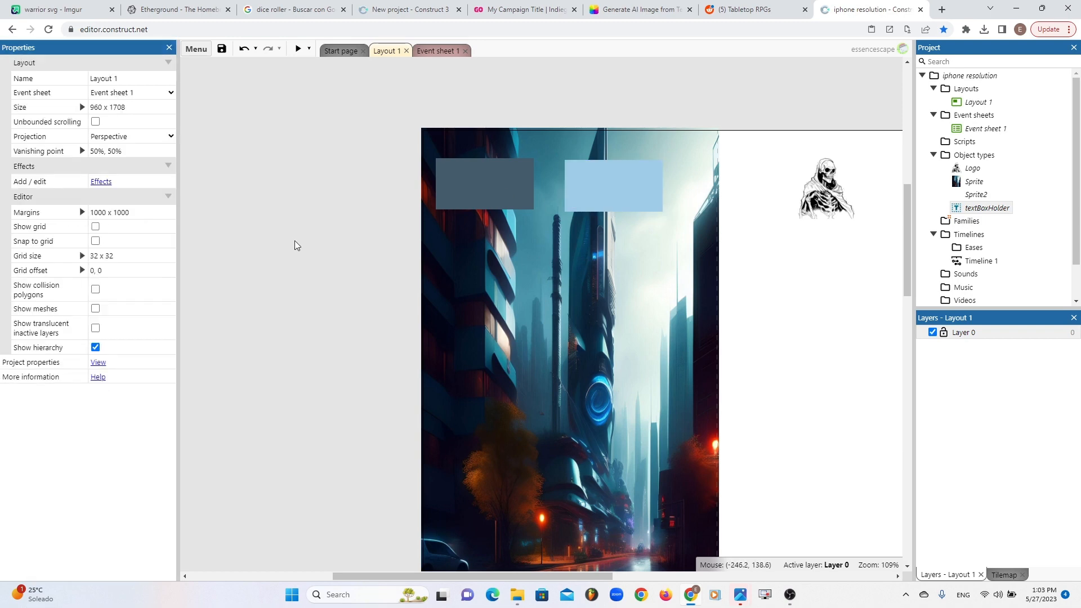
# - Move the light blue panel aside to about 437, 99 to uncover the second text box
pyautogui.click(605, 190)
pyautogui.click(495, 181)
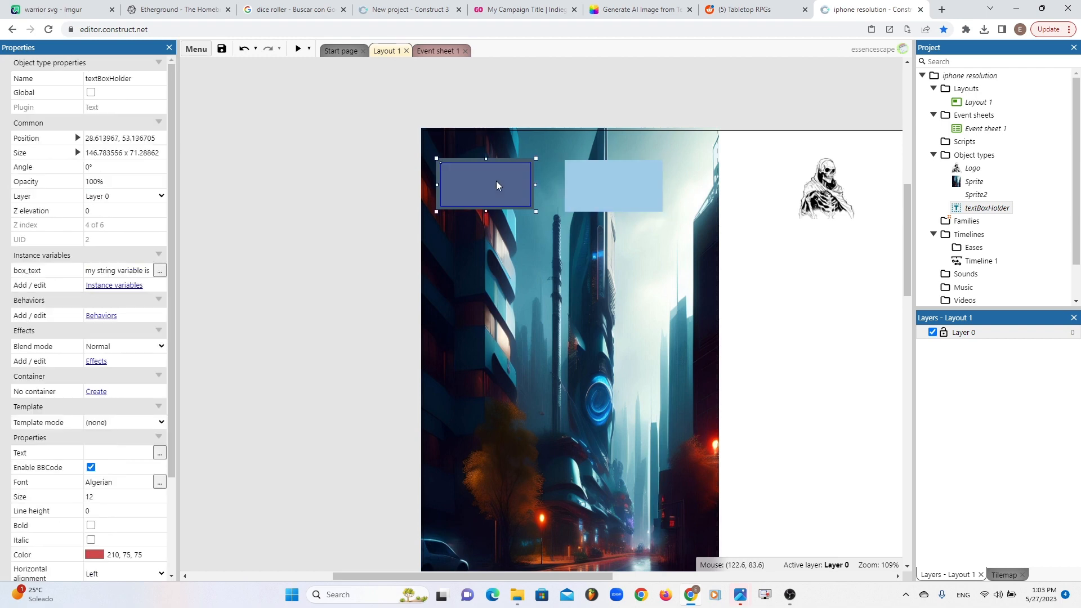
pyautogui.click(611, 188)
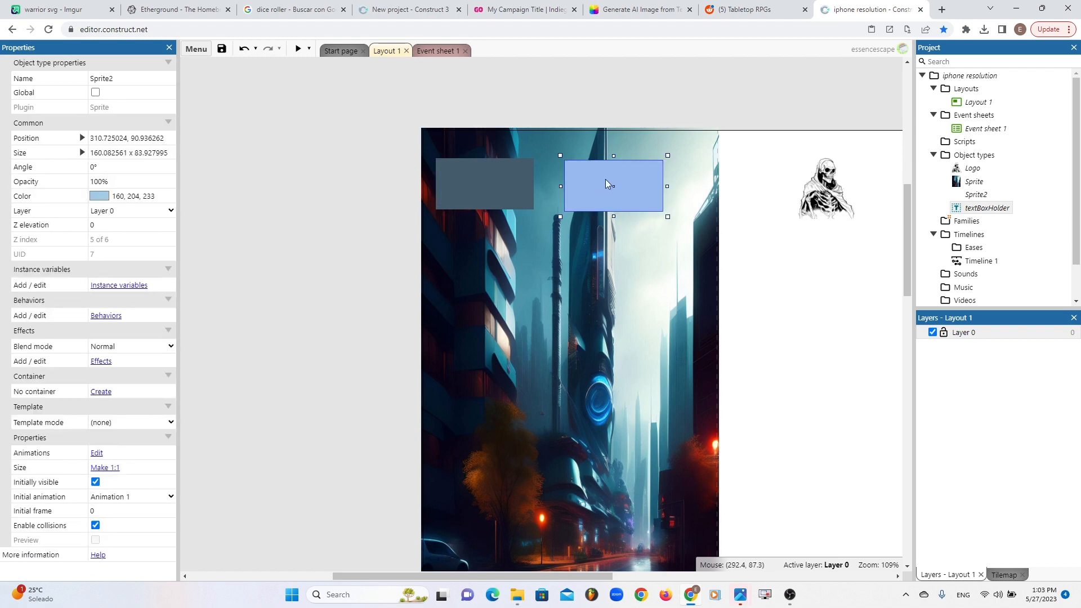
pyautogui.click(595, 155)
pyautogui.moveTo(601, 170); pyautogui.dragTo(678, 176)
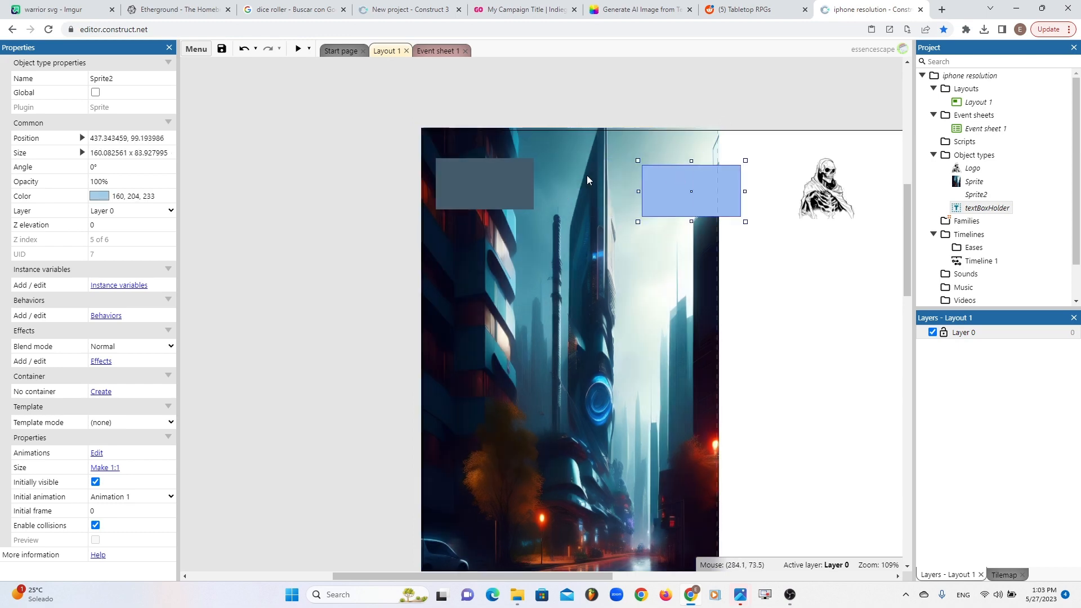
# - Send the second text box to the top of the layer and reposition the light blue panel under it at about 297, 92
pyautogui.click(599, 179)
pyautogui.doubleClick(596, 183)
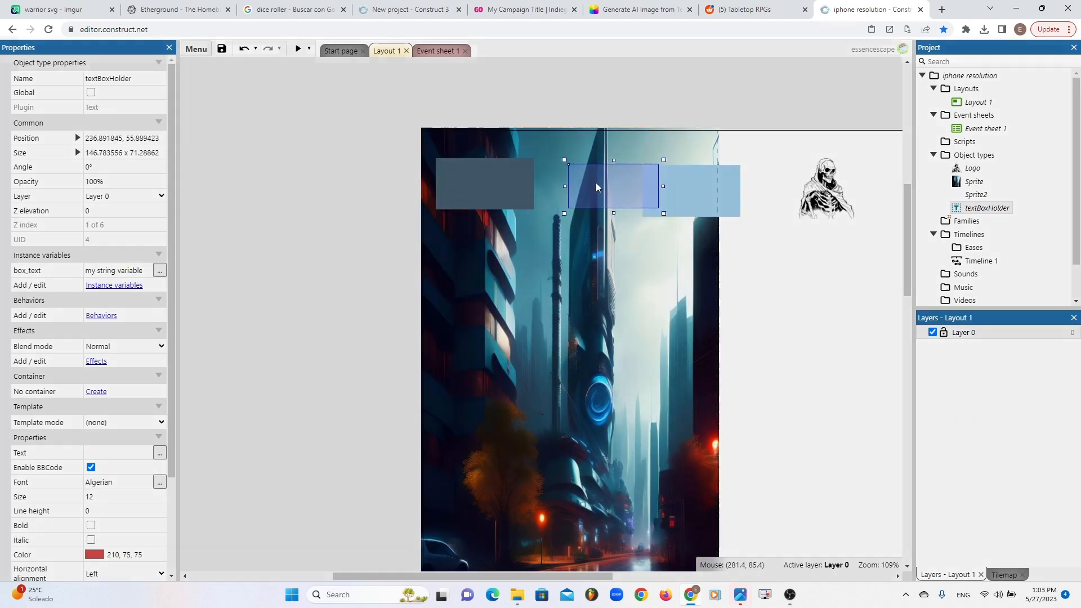
pyautogui.click(695, 205)
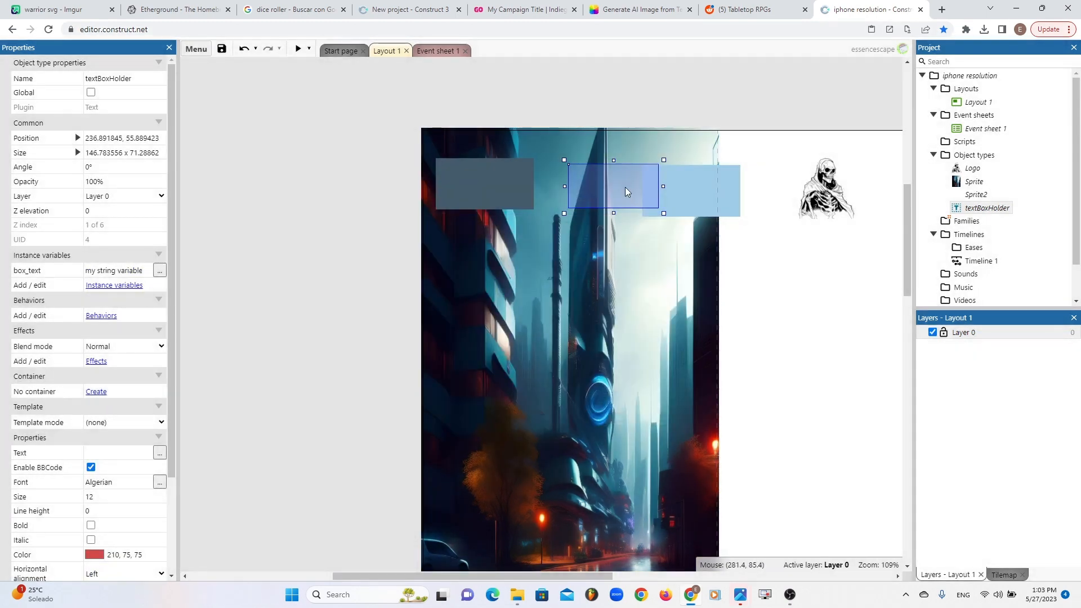
pyautogui.rightClick(625, 187)
pyautogui.moveTo(672, 252)
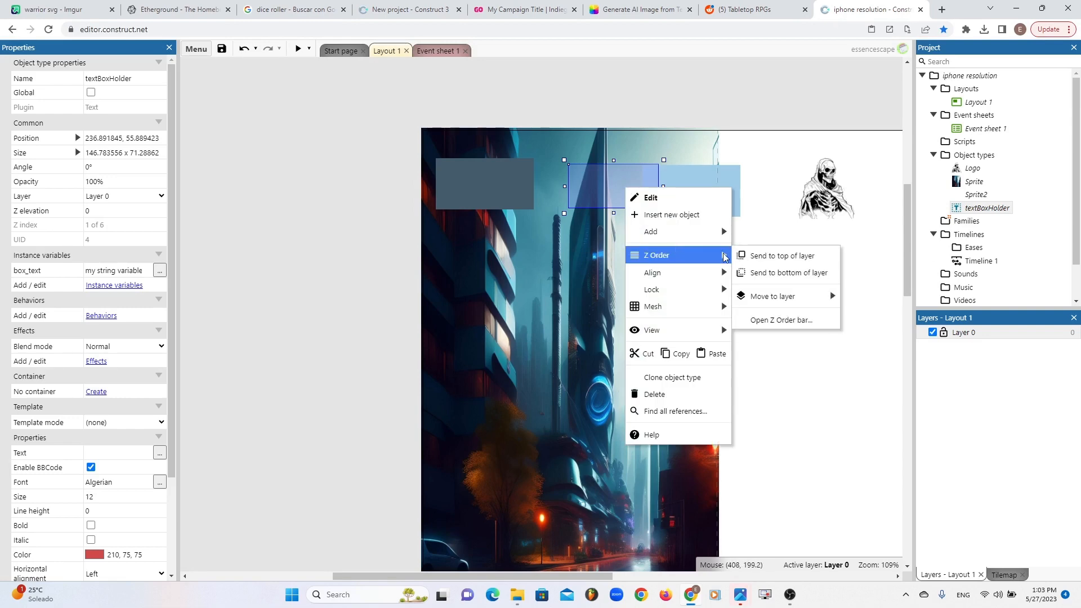
pyautogui.click(774, 257)
pyautogui.moveTo(676, 191); pyautogui.dragTo(586, 161)
pyautogui.click(795, 260)
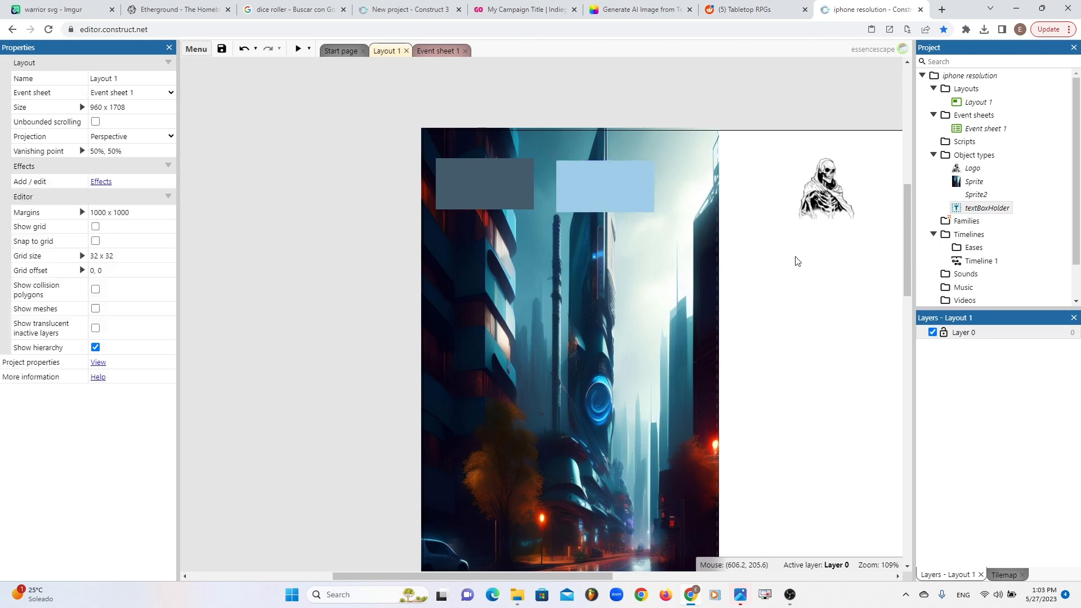
# - Rename the Sprite2 object type as generic_colored_box
pyautogui.click(980, 195)
pyautogui.click(126, 77)
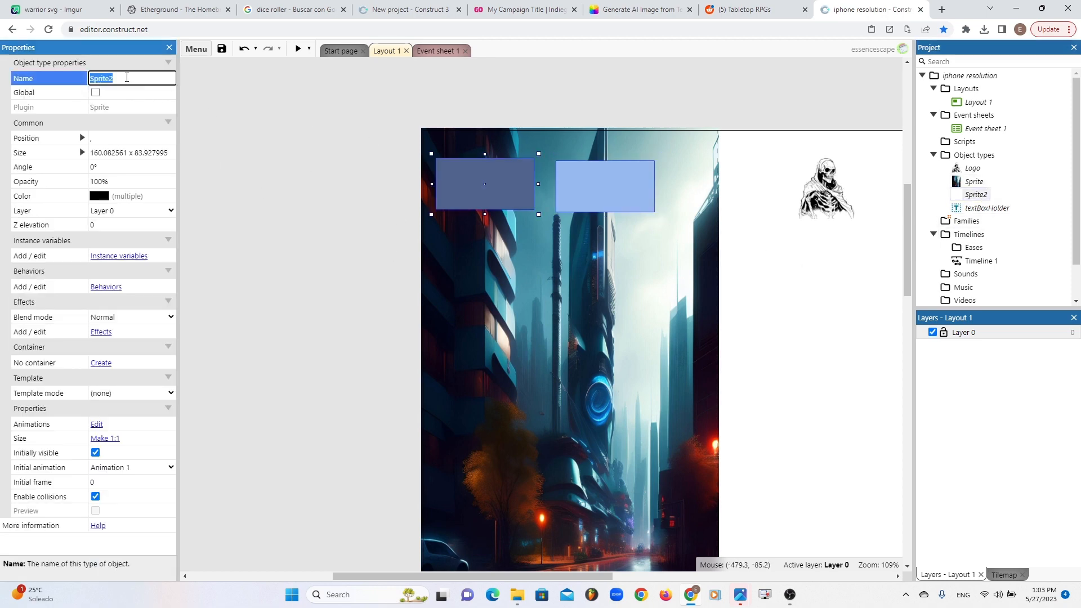
pyautogui.write('ger')
pyautogui.write('eric_colored_box')
pyautogui.press('Return')
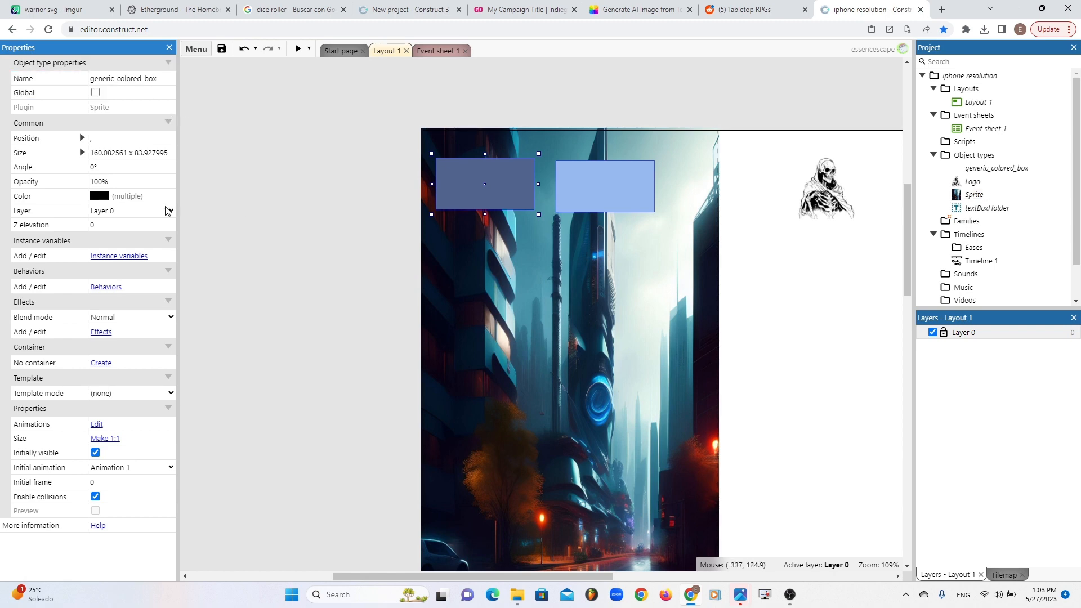
# - Set the opacity of both colored boxes to 65% and undo the unintended color change
pyautogui.click(133, 180)
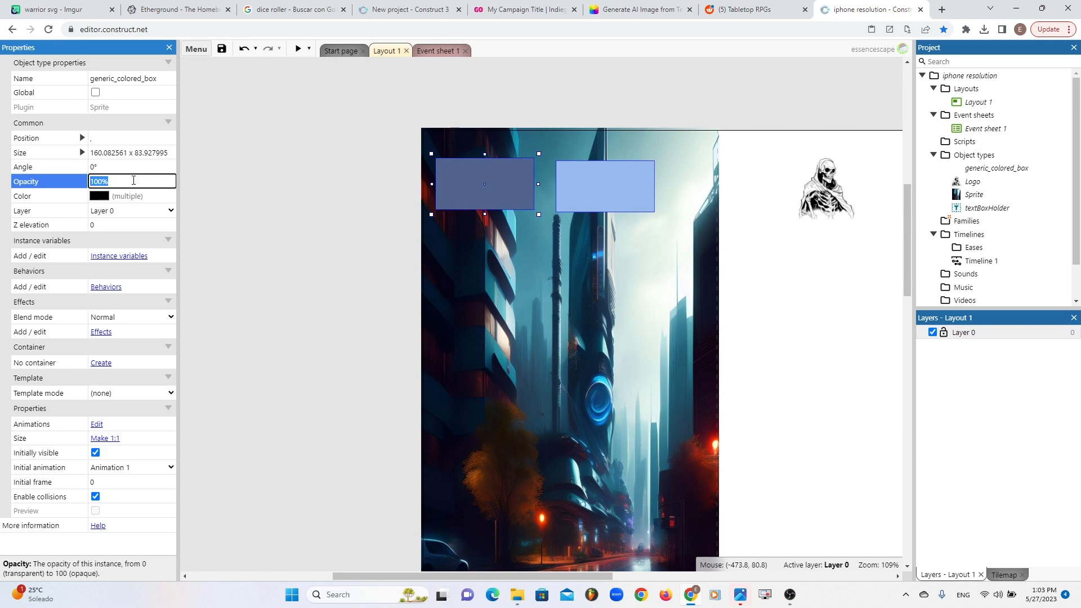
pyautogui.write('65')
pyautogui.press('Tab')
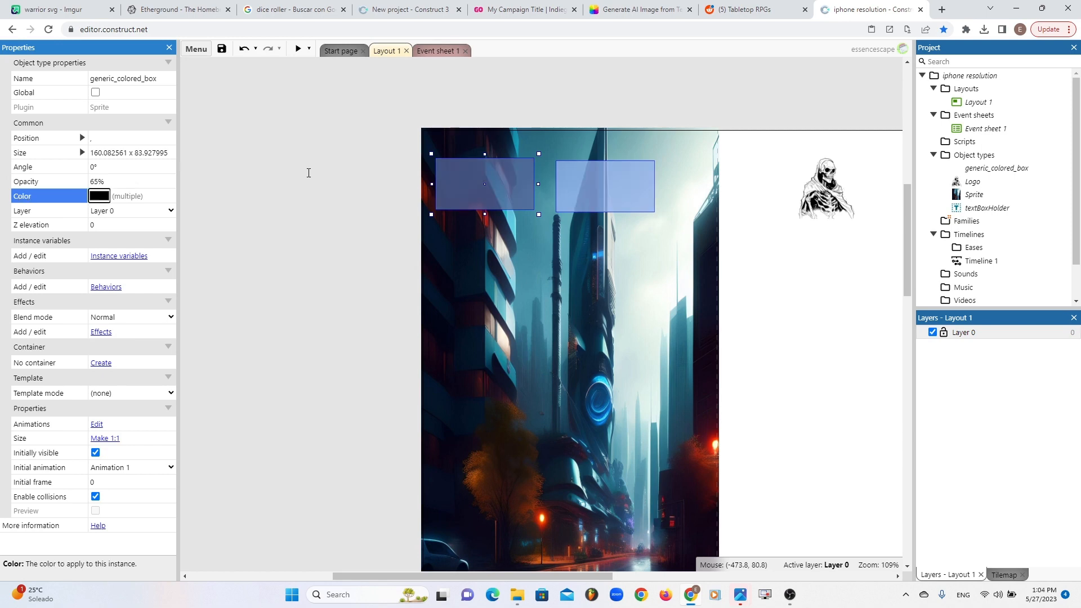
pyautogui.click(385, 213)
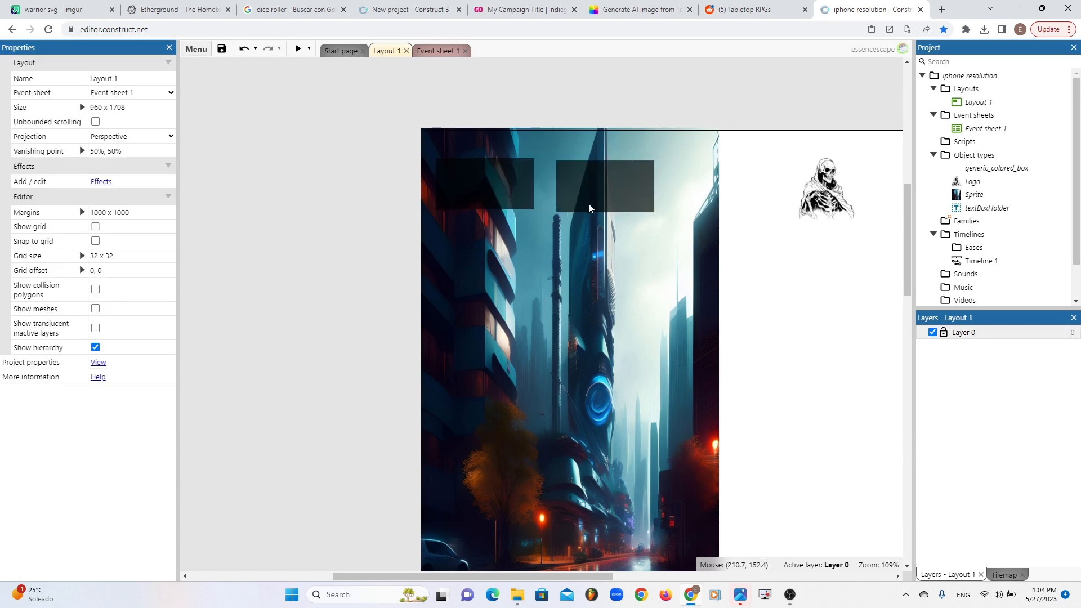
pyautogui.click(574, 209)
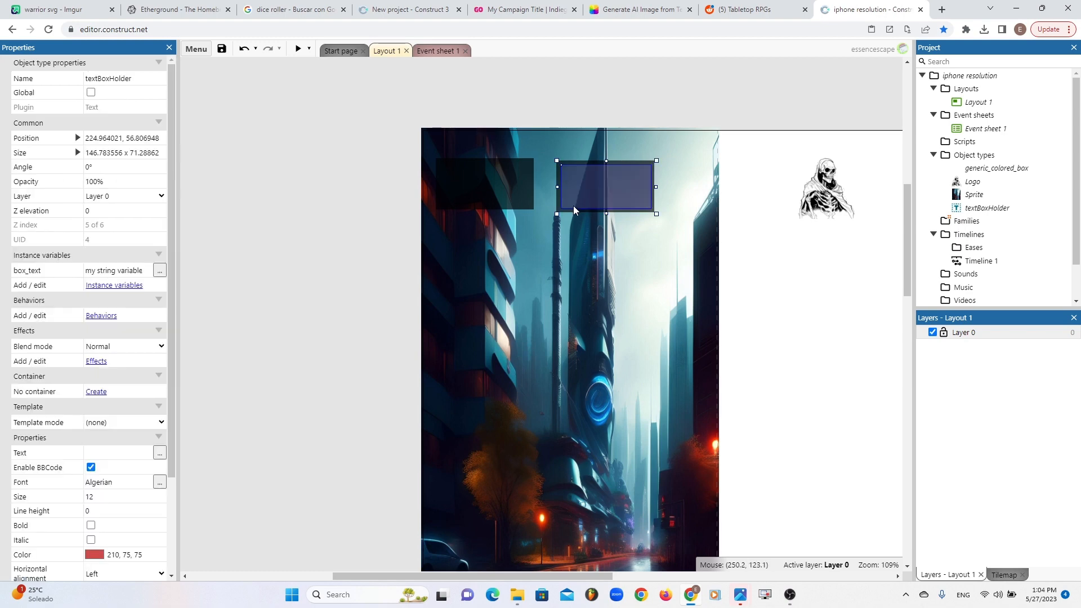
pyautogui.hotkey('ctrl', 'z')
# - Check the color and opacity of each colored box in turn
pyautogui.click(529, 201)
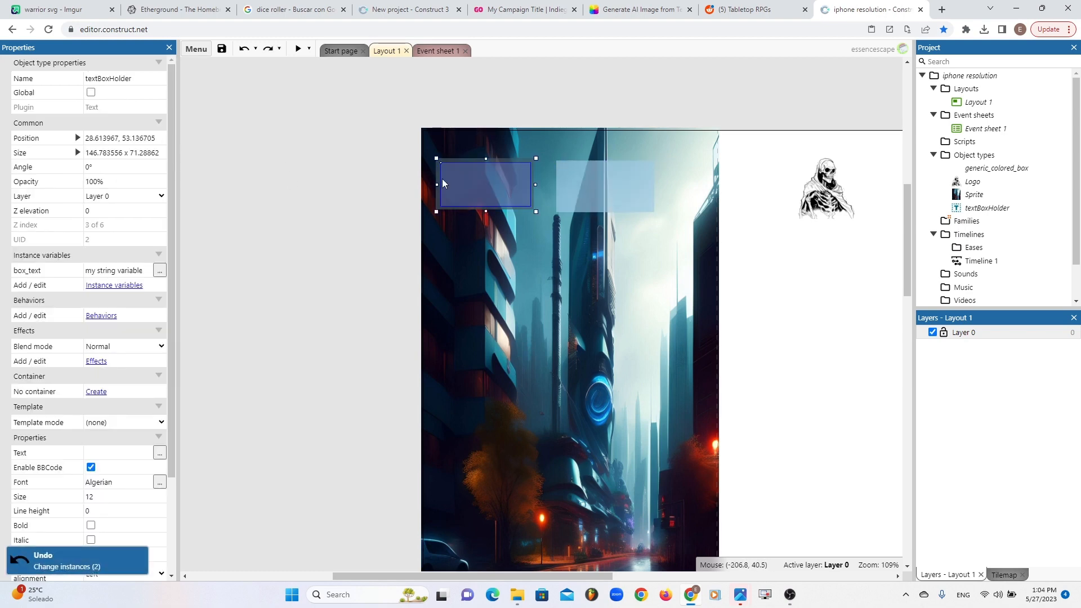
pyautogui.click(441, 160)
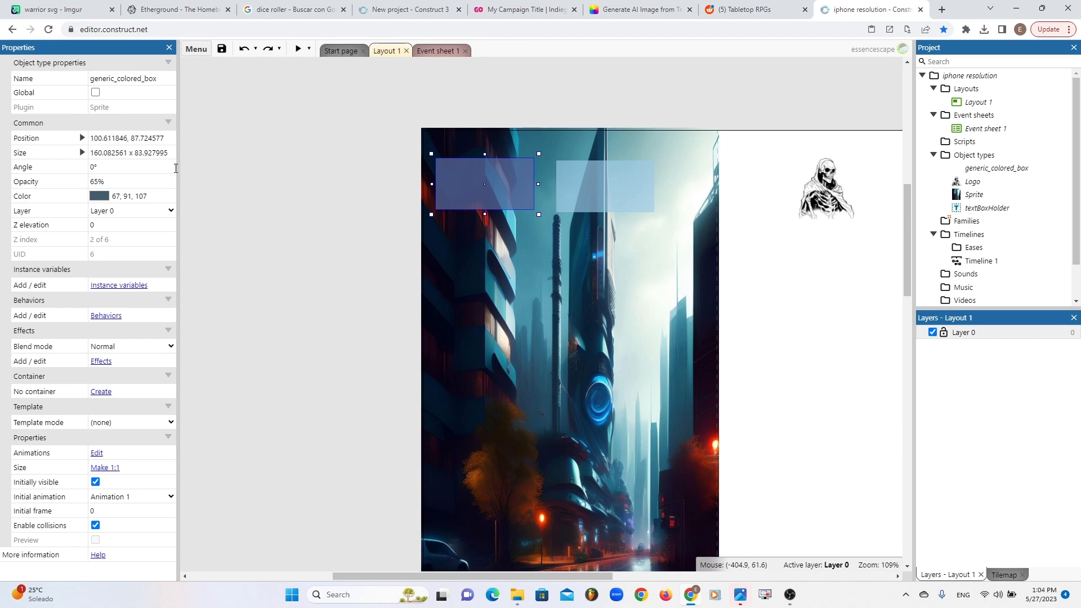
pyautogui.click(616, 165)
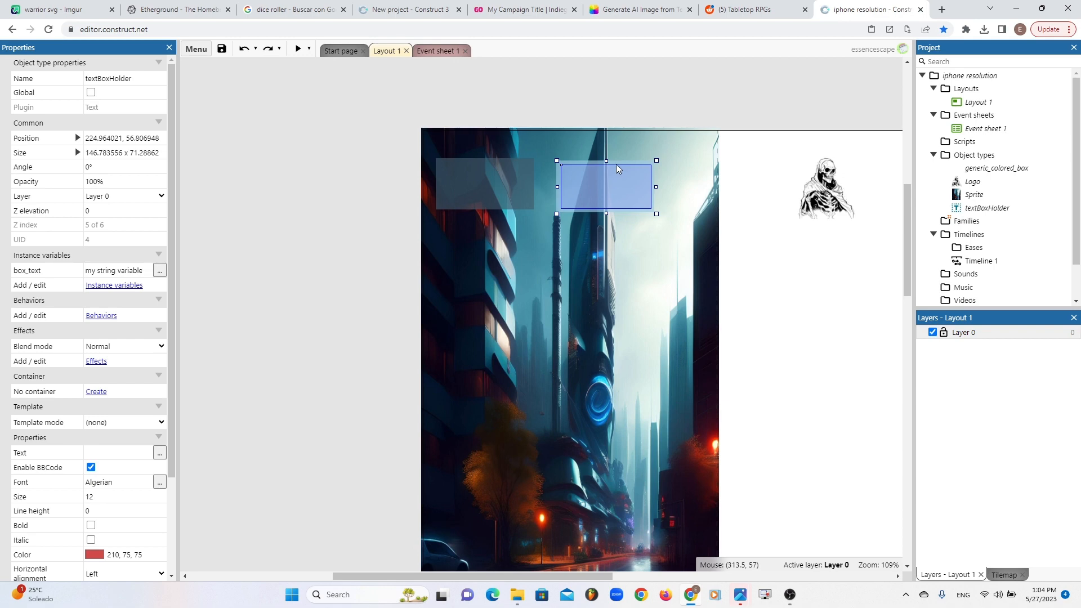
pyautogui.click(616, 163)
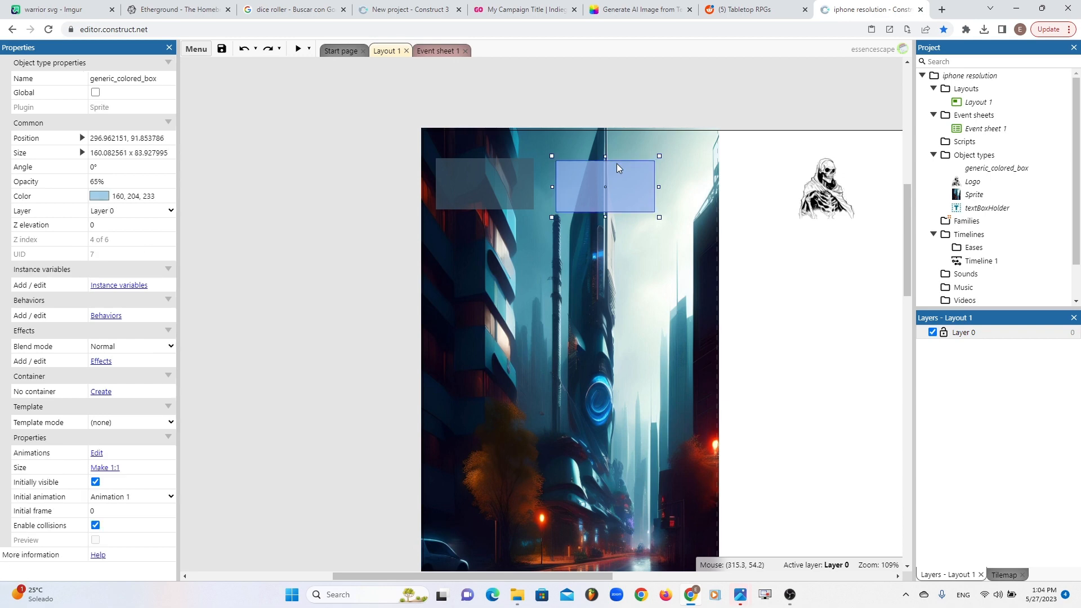
# - Add a Glow horizontal effect to both text boxes
pyautogui.click(634, 191)
pyautogui.click(485, 189)
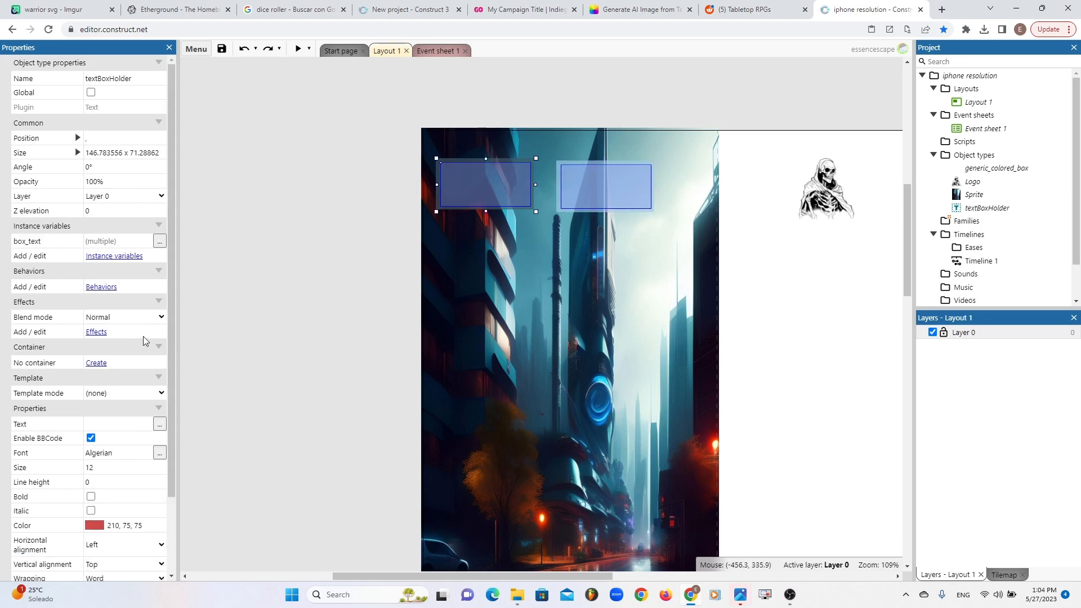
pyautogui.scroll(-2, 104, 400)
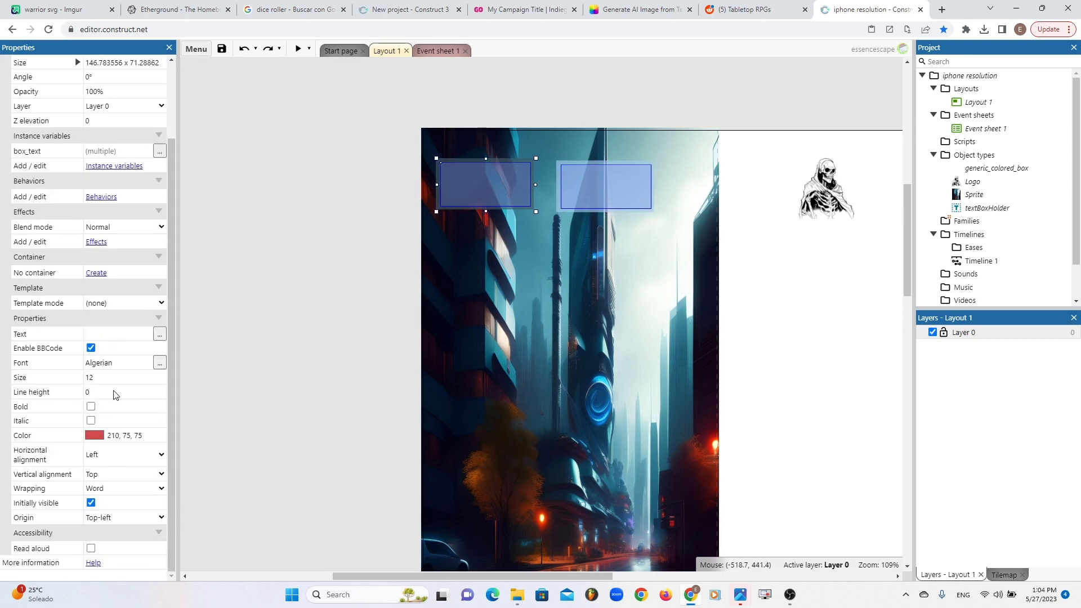
pyautogui.click(99, 242)
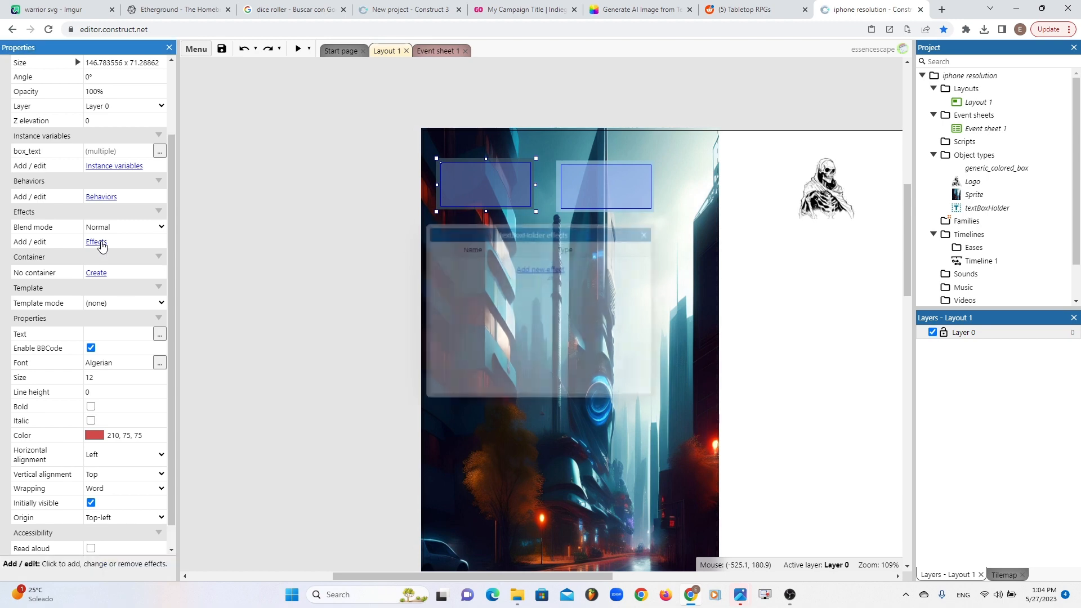
pyautogui.click(541, 269)
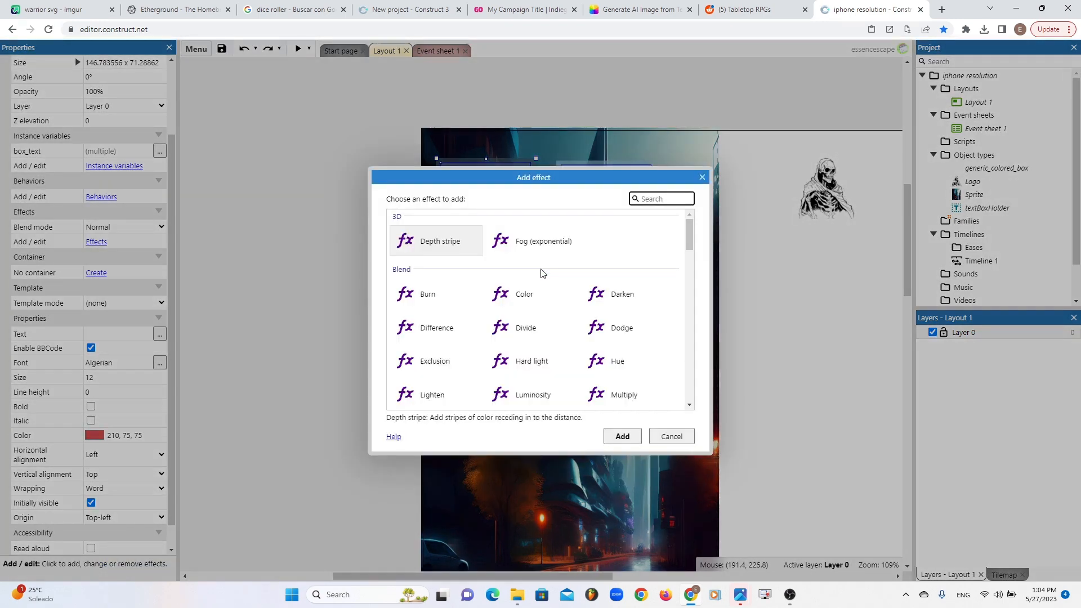
pyautogui.write('glow')
pyautogui.click(538, 242)
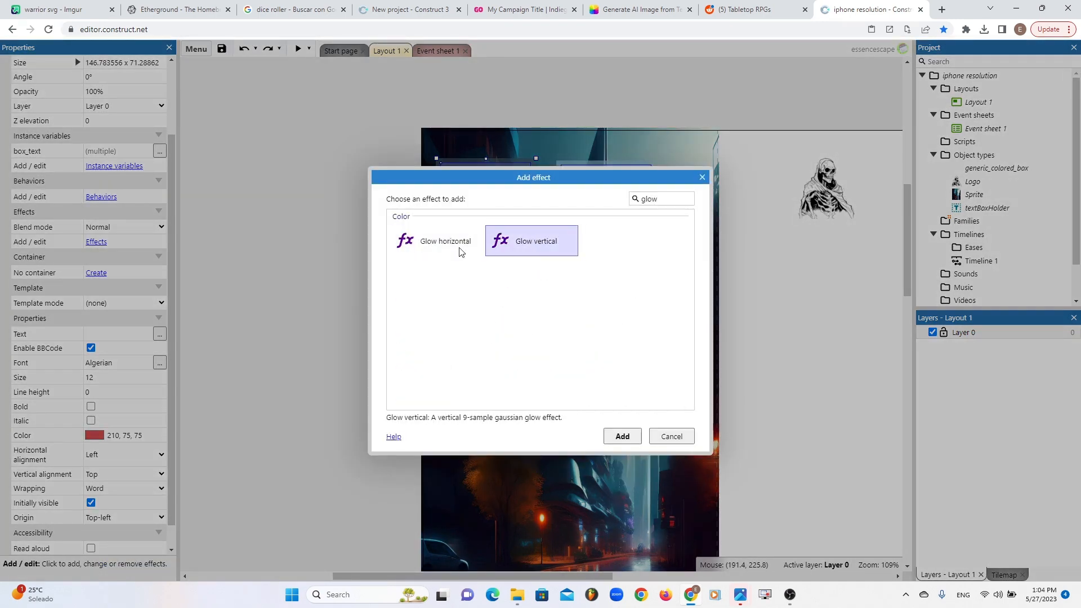
pyautogui.doubleClick(442, 241)
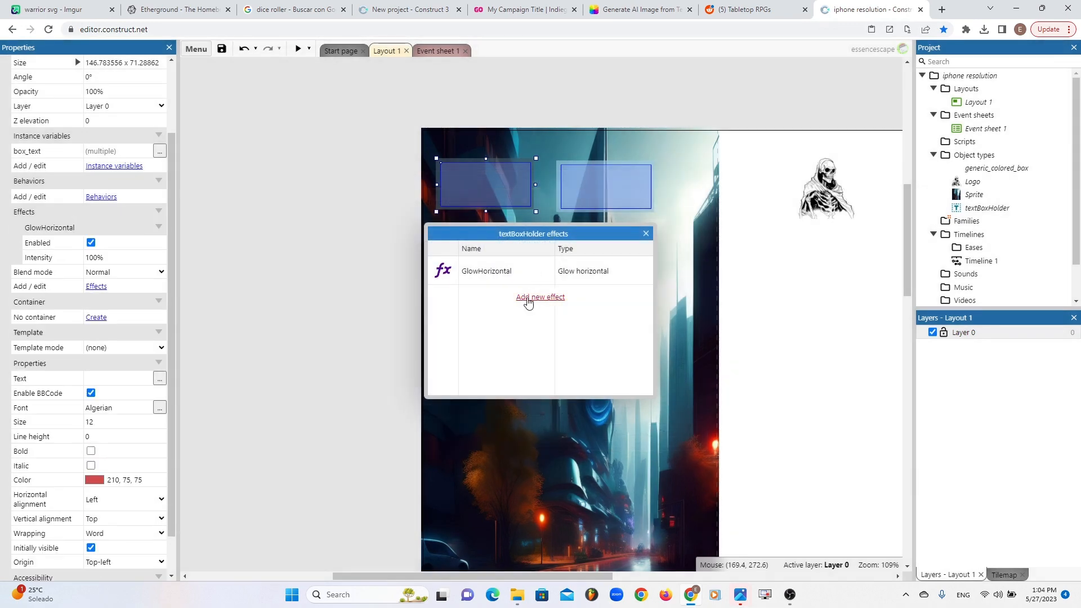
# - Add a Glow vertical effect to the text boxes and close their effects list
pyautogui.click(529, 298)
pyautogui.write('glow')
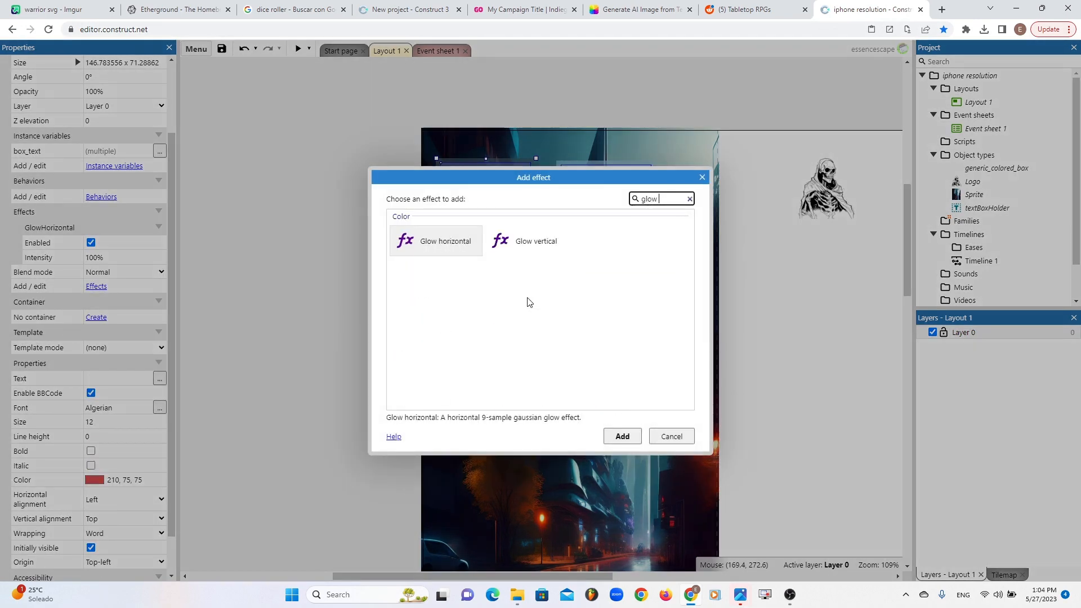
pyautogui.doubleClick(535, 243)
pyautogui.click(647, 233)
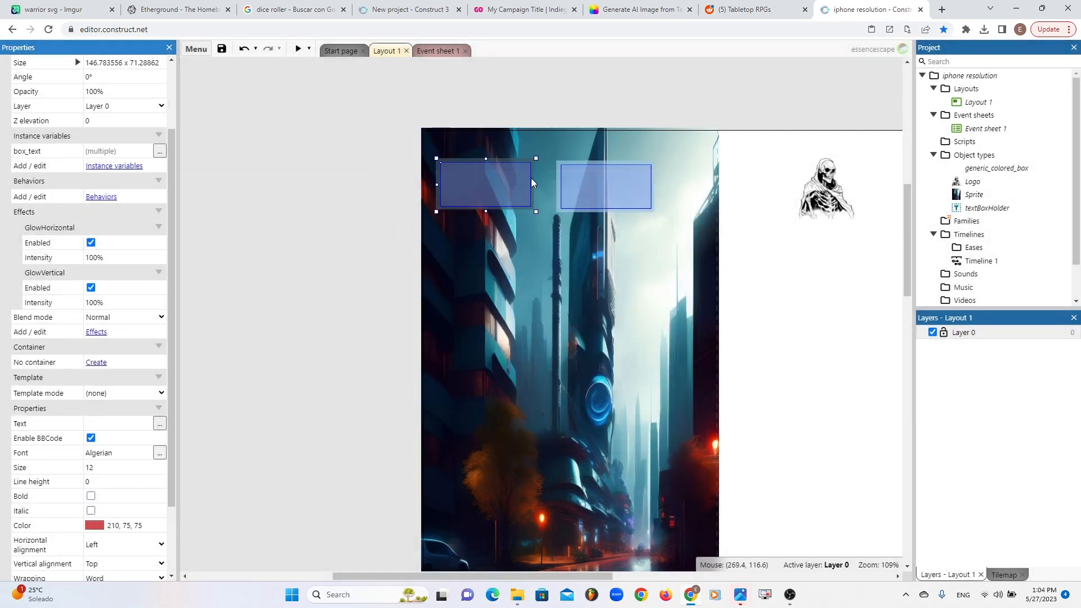
# - Set the initial text of both text boxes to "Here i type"
pyautogui.click(127, 418)
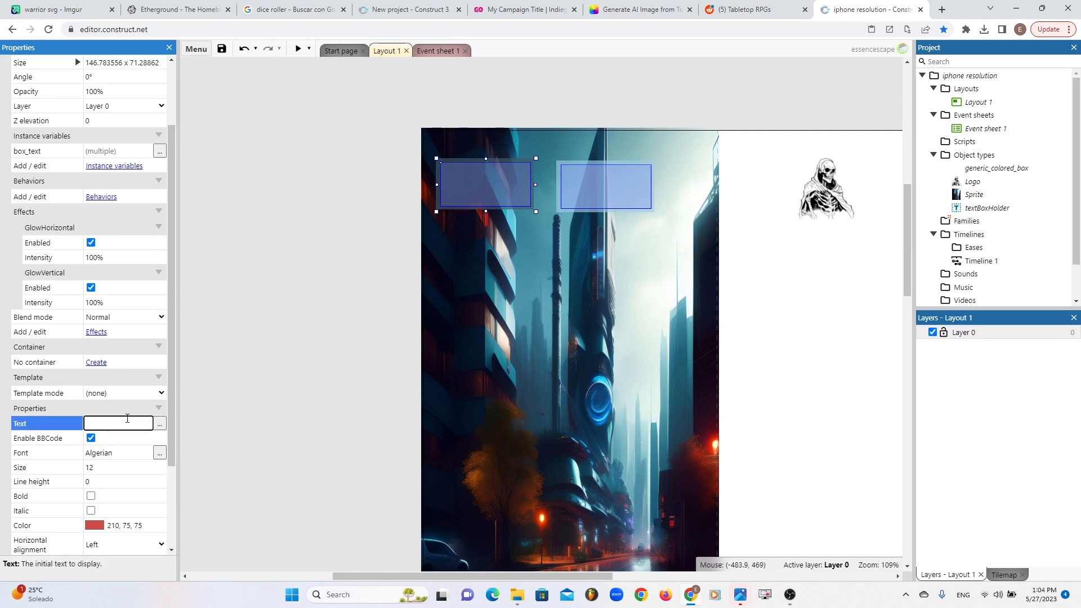
pyautogui.write('Here i type')
pyautogui.press('Tab')
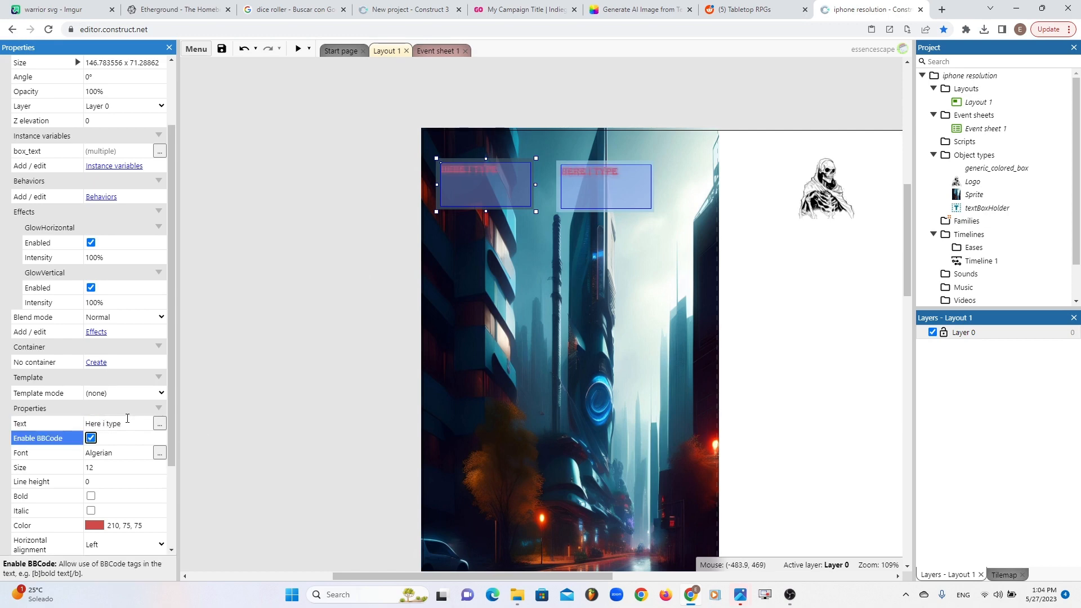
# - Undo the initial text change on both text boxes and preview the project to check their variable-driven text
pyautogui.click(333, 207)
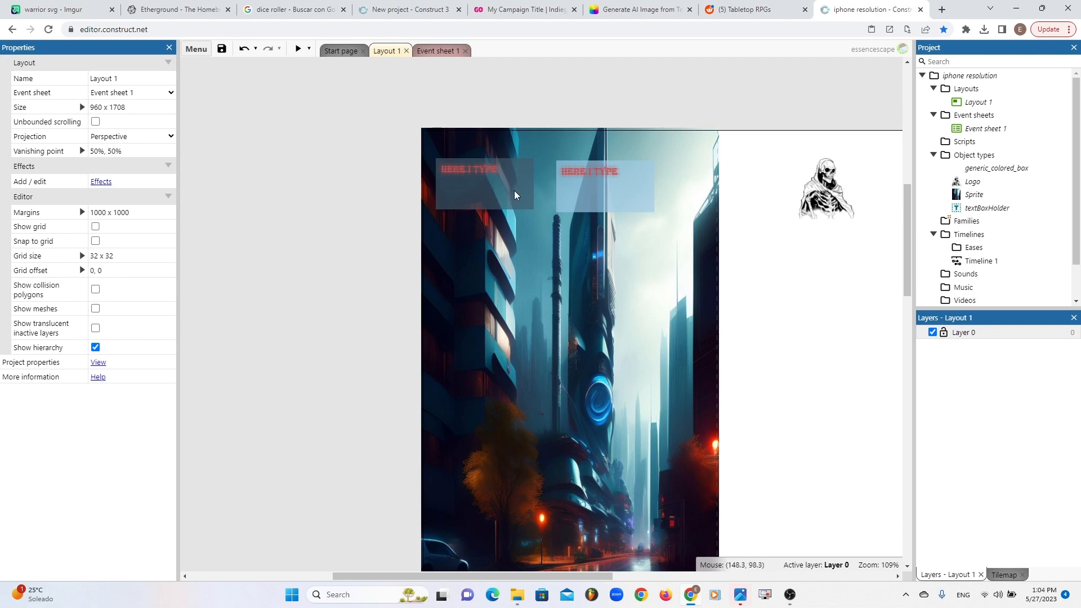
pyautogui.hotkey('ctrl', 'z')
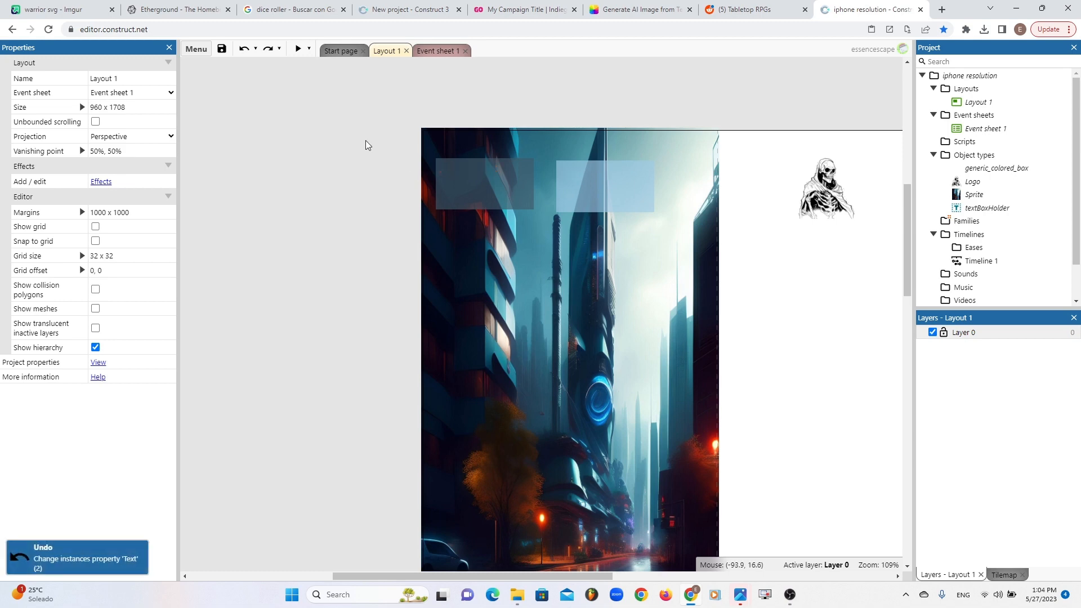
pyautogui.click(298, 48)
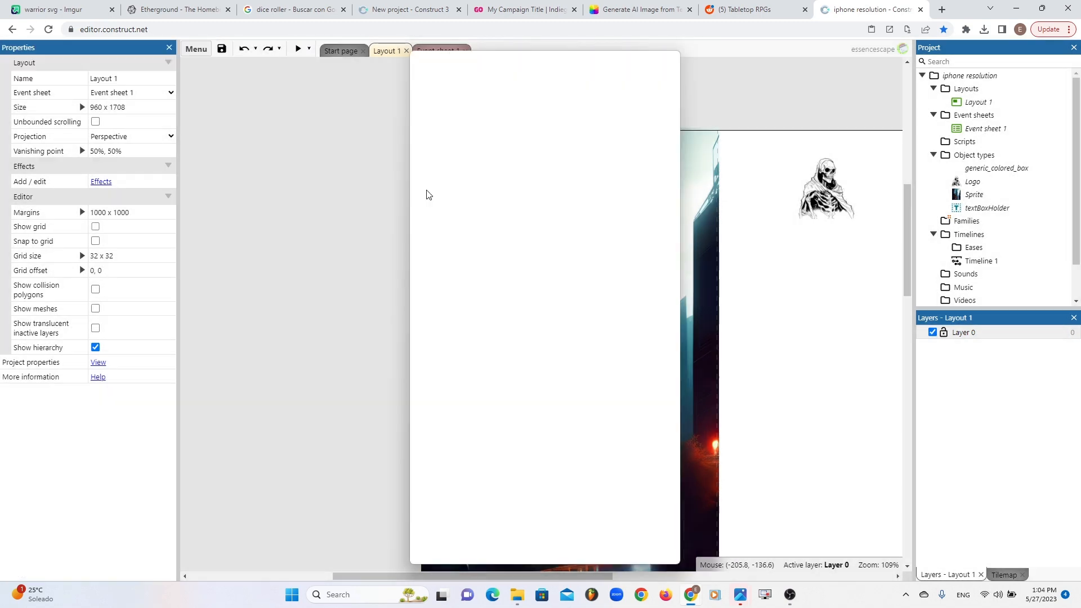
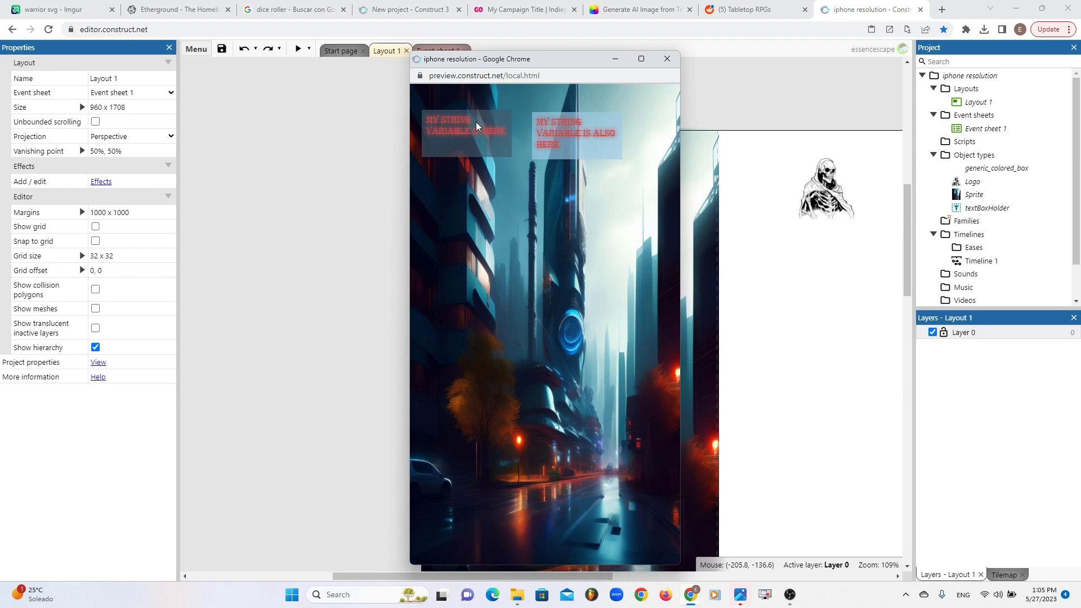
pyautogui.click(667, 59)
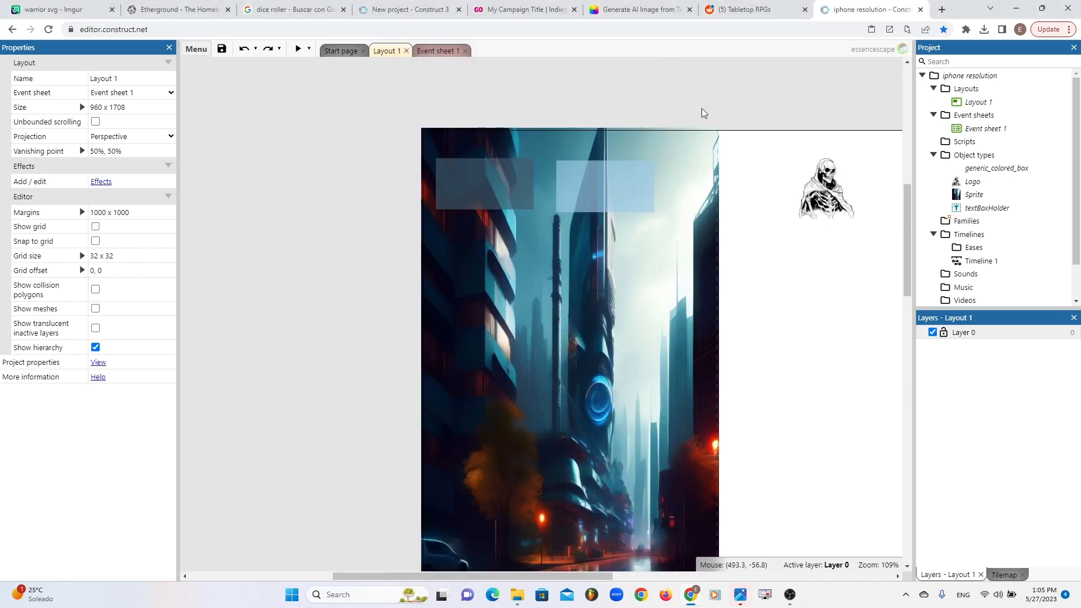
# - Move the light blue box and its text box lower, and stretch the dark box with its text across the background's upper edge
pyautogui.moveTo(726, 96); pyautogui.dragTo(711, 112)
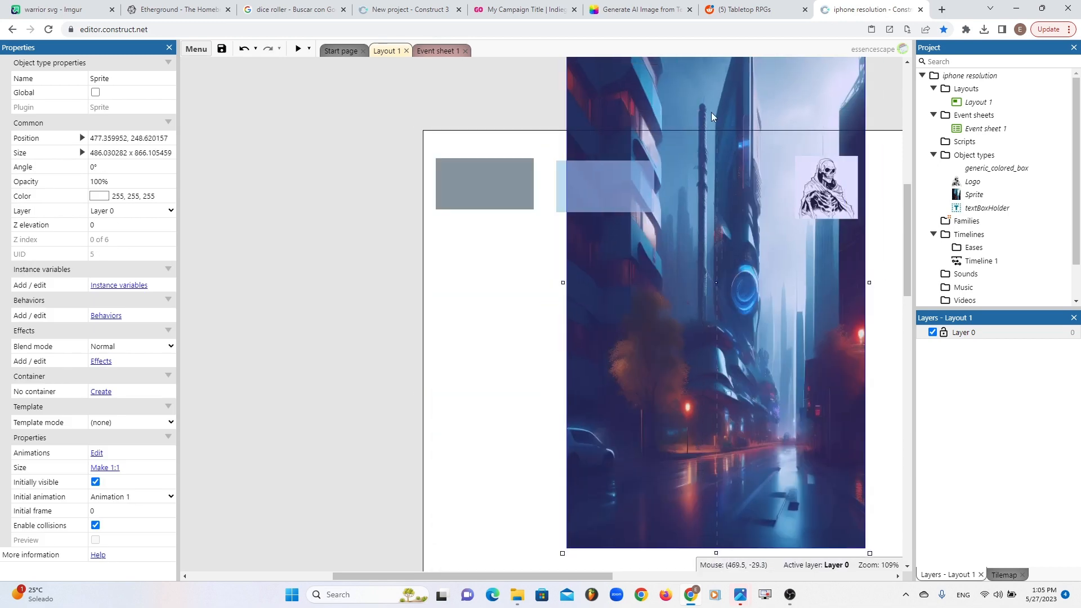
pyautogui.hotkey('ctrl', 'z')
pyautogui.moveTo(768, 88); pyautogui.dragTo(532, 243)
pyautogui.moveTo(603, 194); pyautogui.dragTo(494, 278)
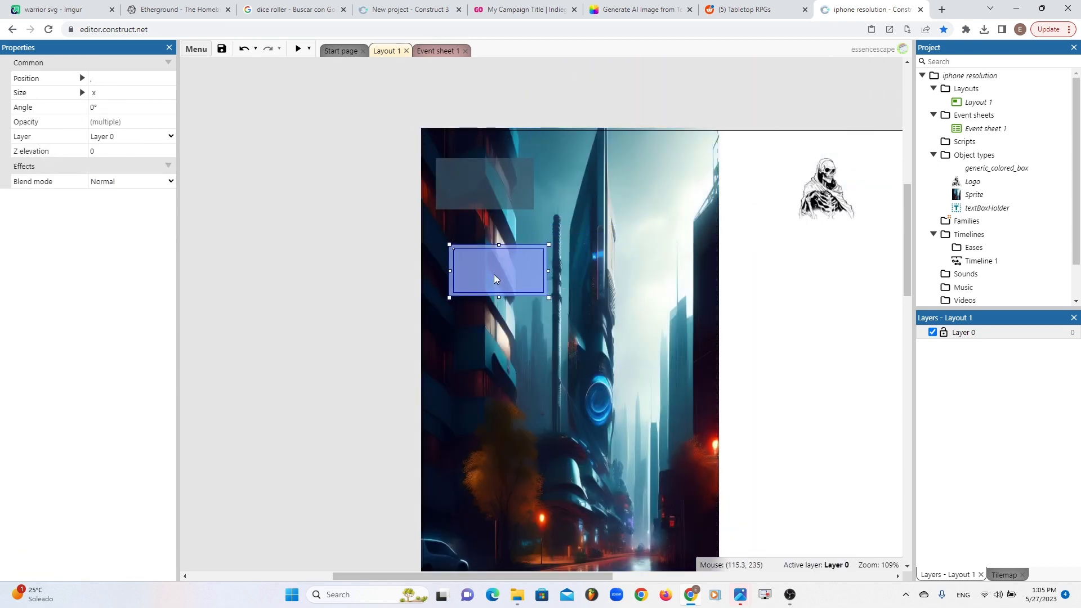
pyautogui.click(366, 135)
pyautogui.moveTo(370, 120); pyautogui.dragTo(726, 166)
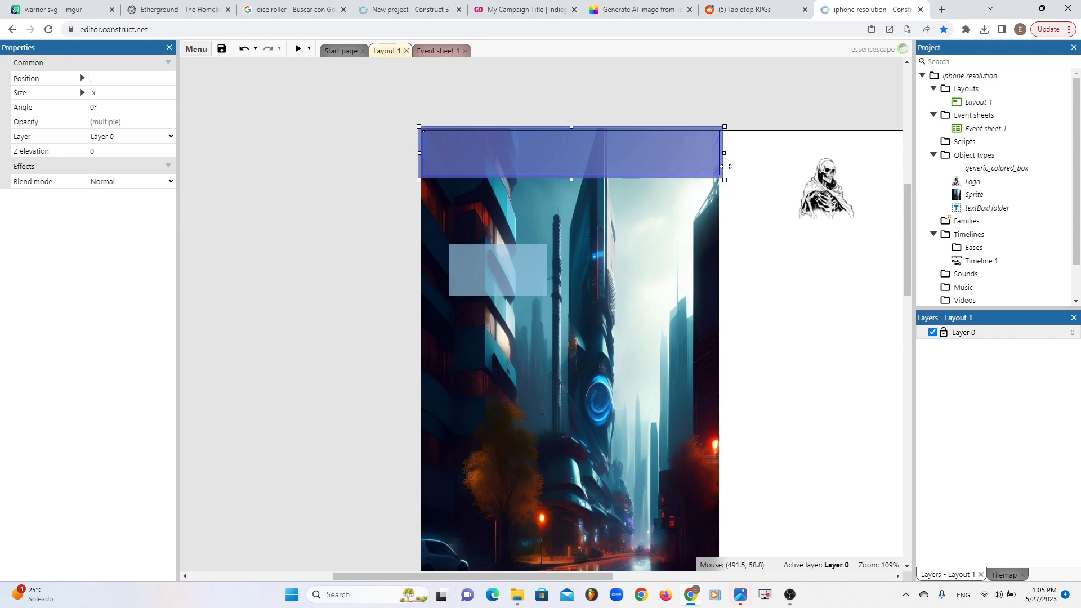
# - Place the light blue box and its text box directly beneath the dark box, stretched across the background's full width
pyautogui.hscroll(1, 726, 169)
pyautogui.moveTo(319, 235); pyautogui.dragTo(534, 305)
pyautogui.moveTo(465, 269); pyautogui.dragTo(692, 209)
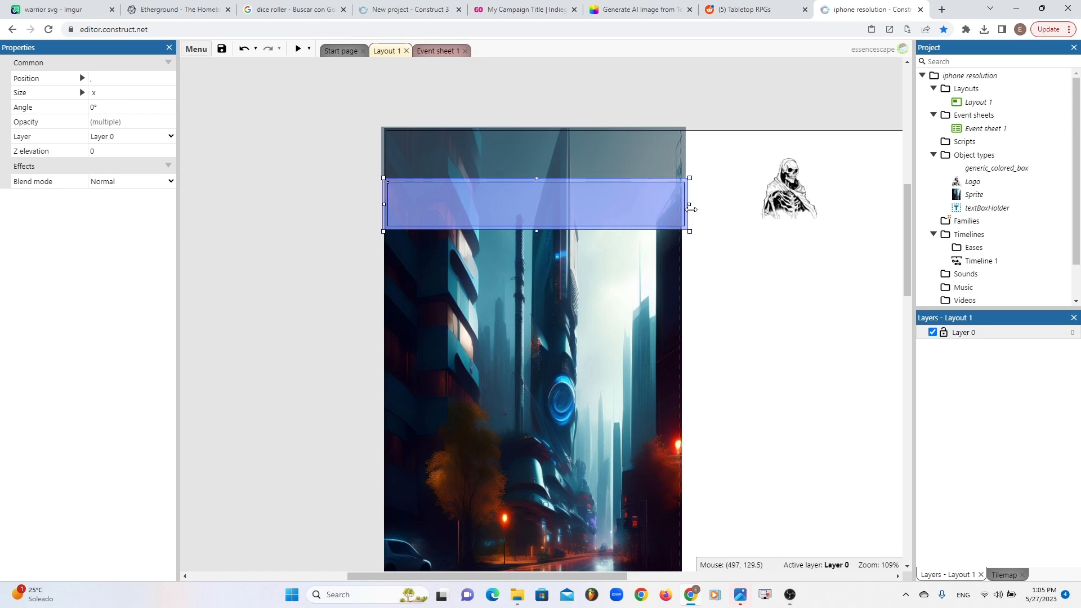
pyautogui.click(728, 272)
# - Try the skull logo over the city background, and park it outside the background at about 700, 197
pyautogui.click(557, 147)
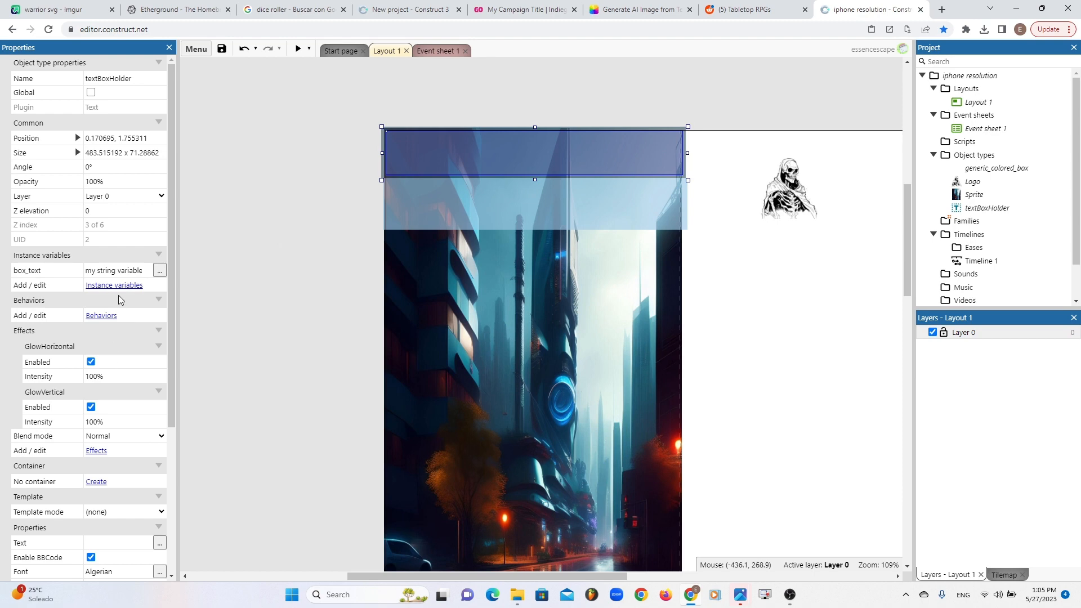
pyautogui.click(130, 272)
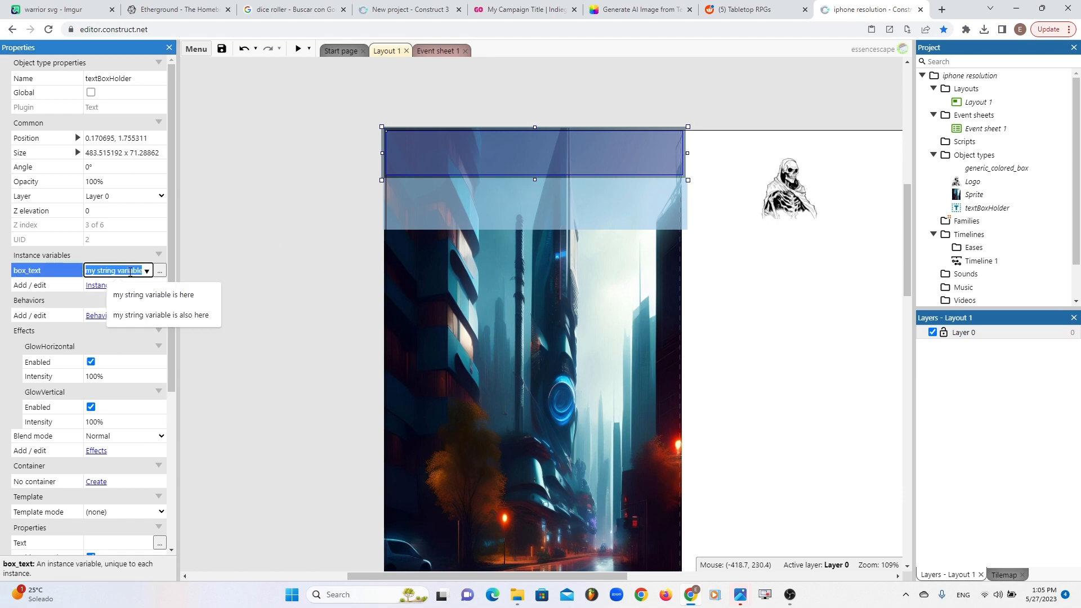
pyautogui.moveTo(788, 194); pyautogui.dragTo(518, 319)
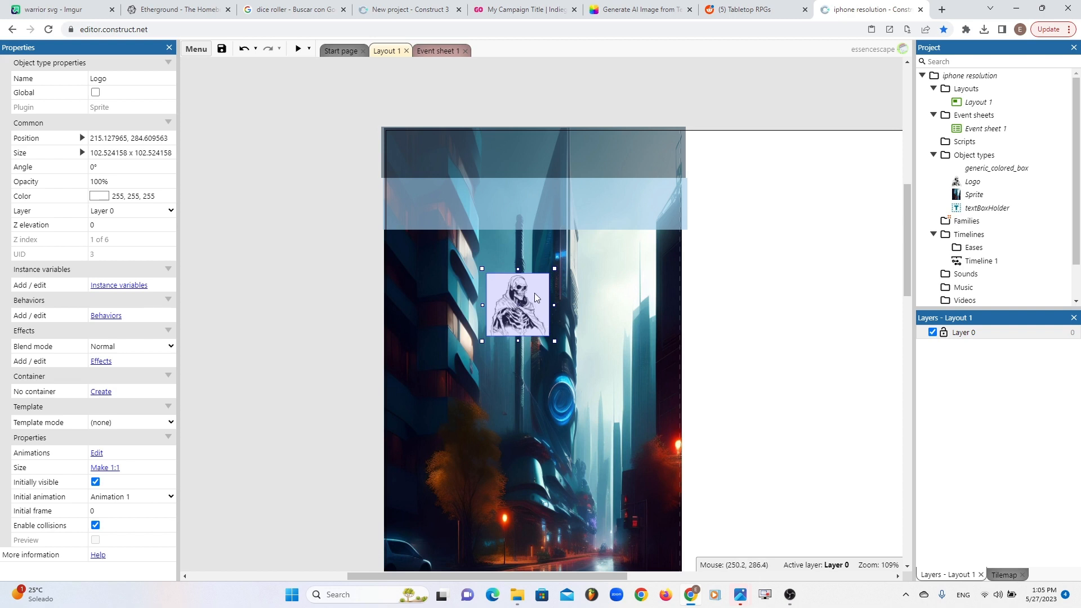
pyautogui.moveTo(529, 314); pyautogui.dragTo(810, 258)
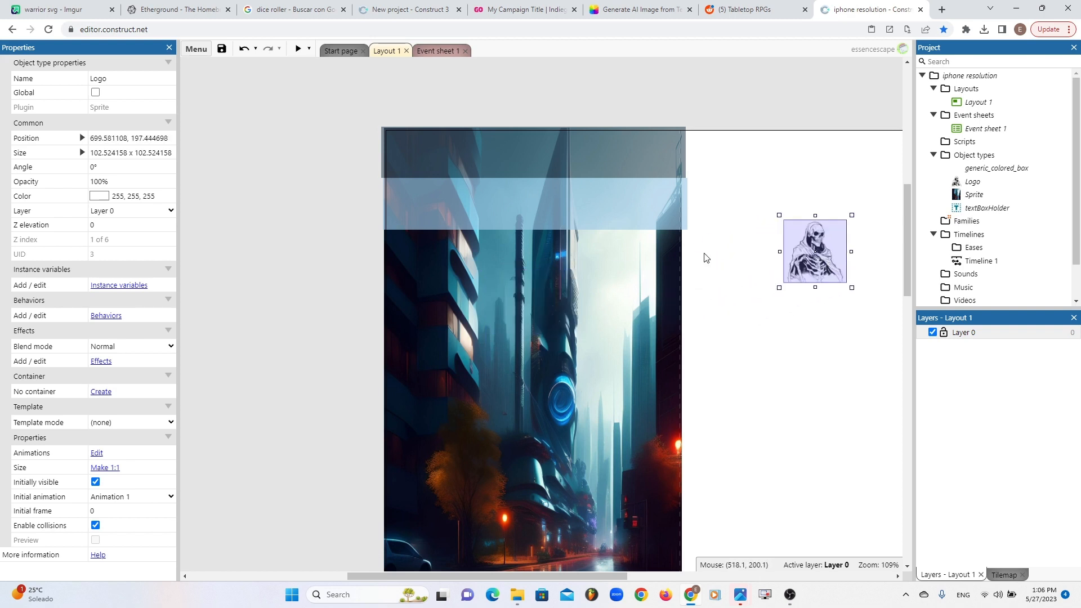
# - Set the upper text box's box_text variable to "Endurance, the Perfect Scifi TTRPG"
pyautogui.click(495, 160)
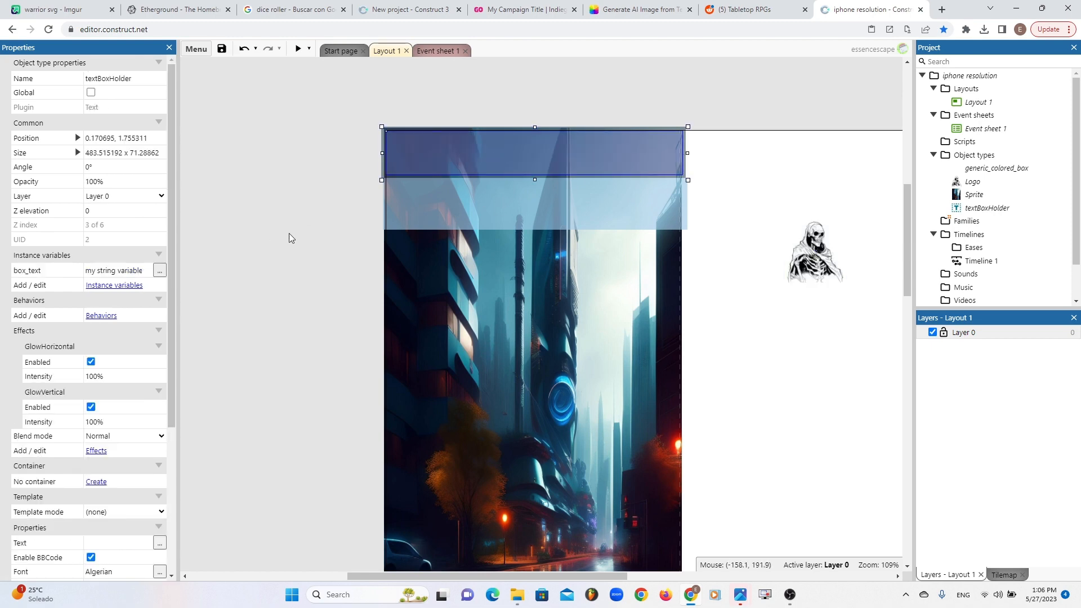
pyautogui.click(134, 274)
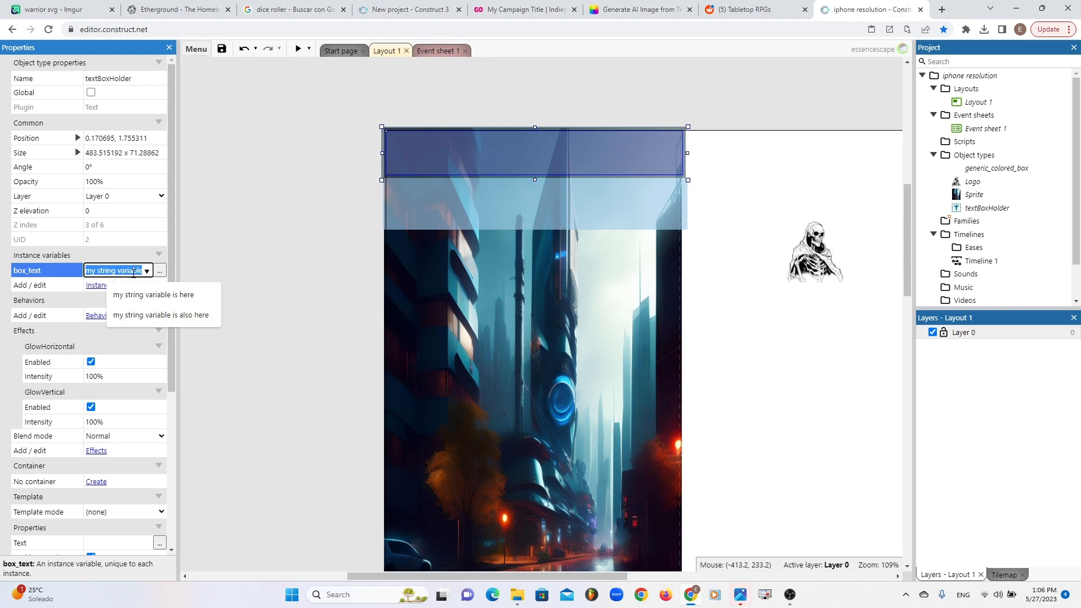
pyautogui.write('Endurance')
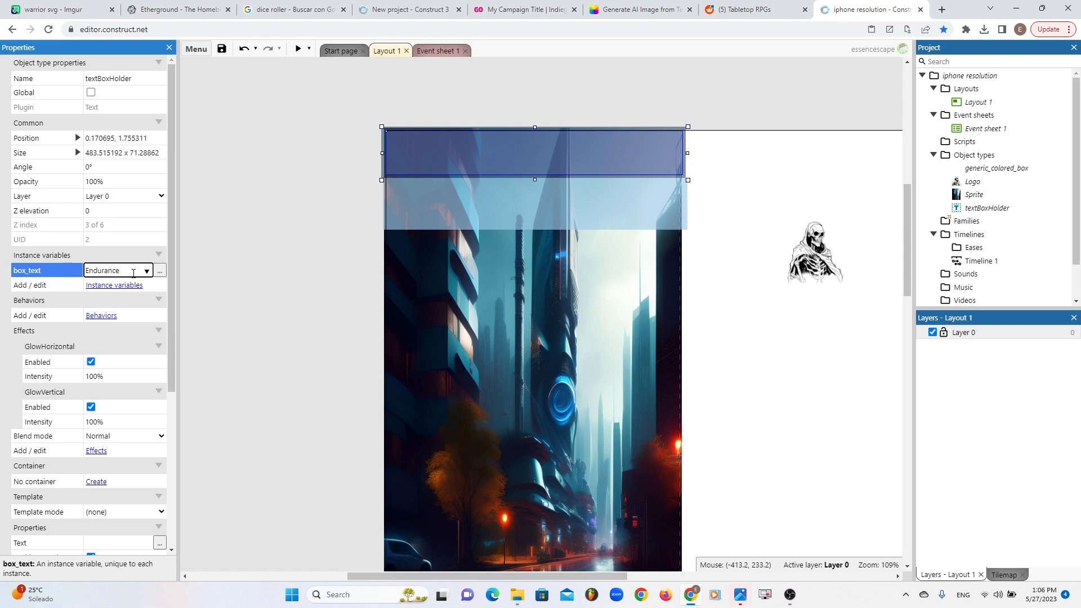
pyautogui.press('Tab')
pyautogui.click(134, 271)
pyautogui.write(', the Perfect Soir')
pyautogui.press('BackSpace')
pyautogui.press('BackSpace')
pyautogui.press('BackSpace')
pyautogui.write('cifi TTRPG')
pyautogui.press('Return')
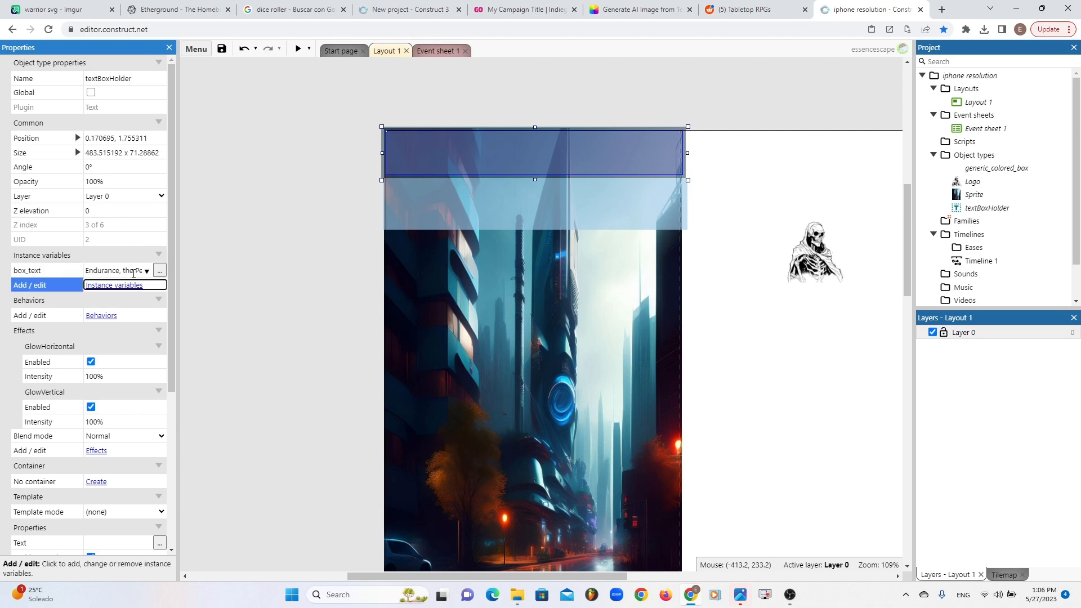
# - Copy the upper text box's box_text value into its initial text
pyautogui.click(482, 151)
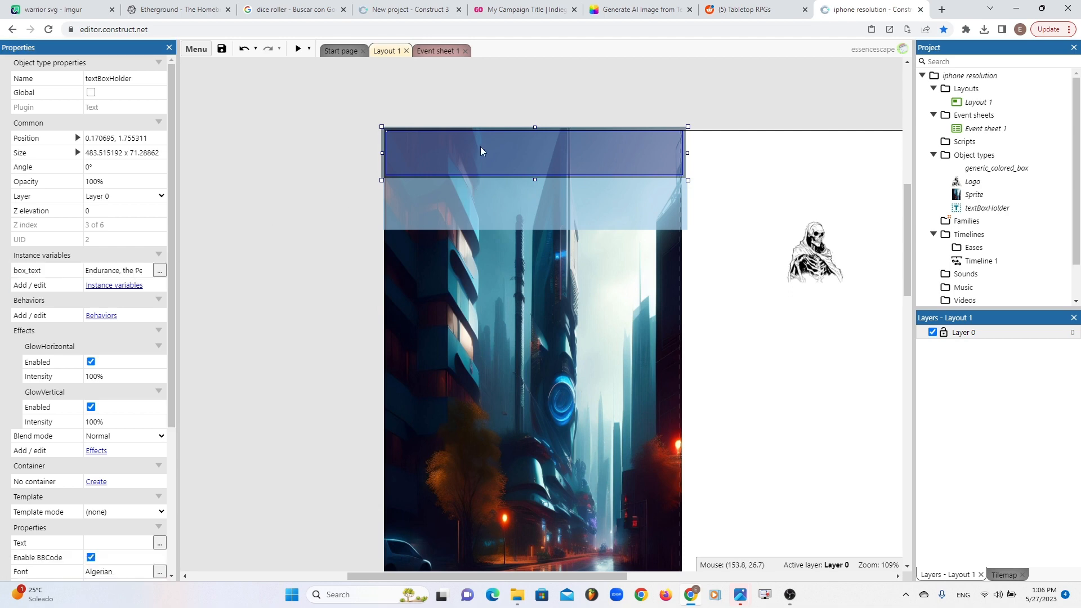
pyautogui.click(130, 269)
pyautogui.hotkey('ctrl', 'c')
pyautogui.scroll(-2, 117, 414)
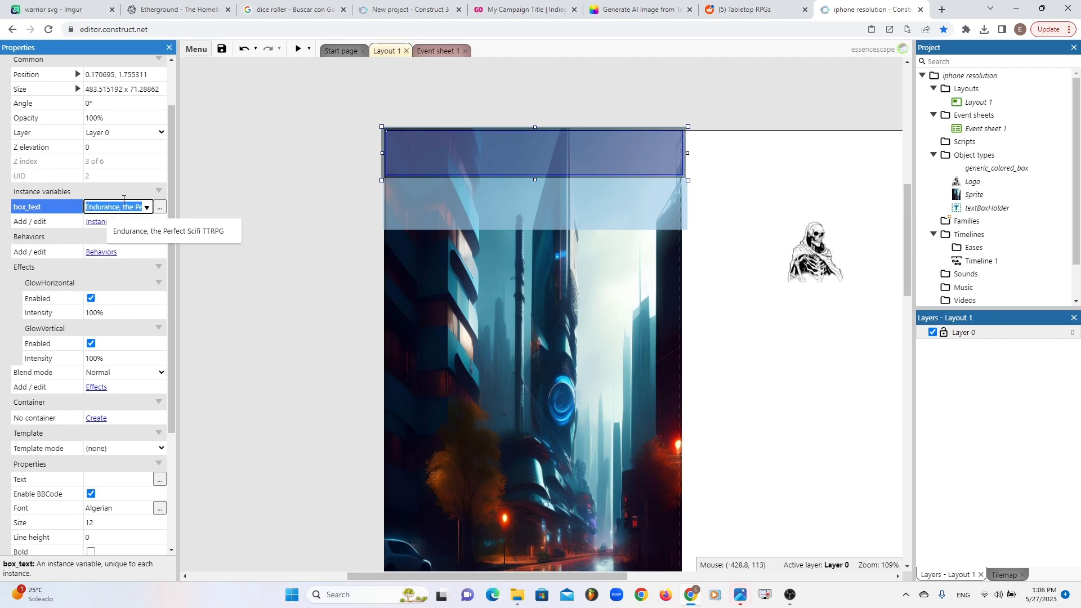
pyautogui.click(113, 481)
pyautogui.hotkey('ctrl', 'v')
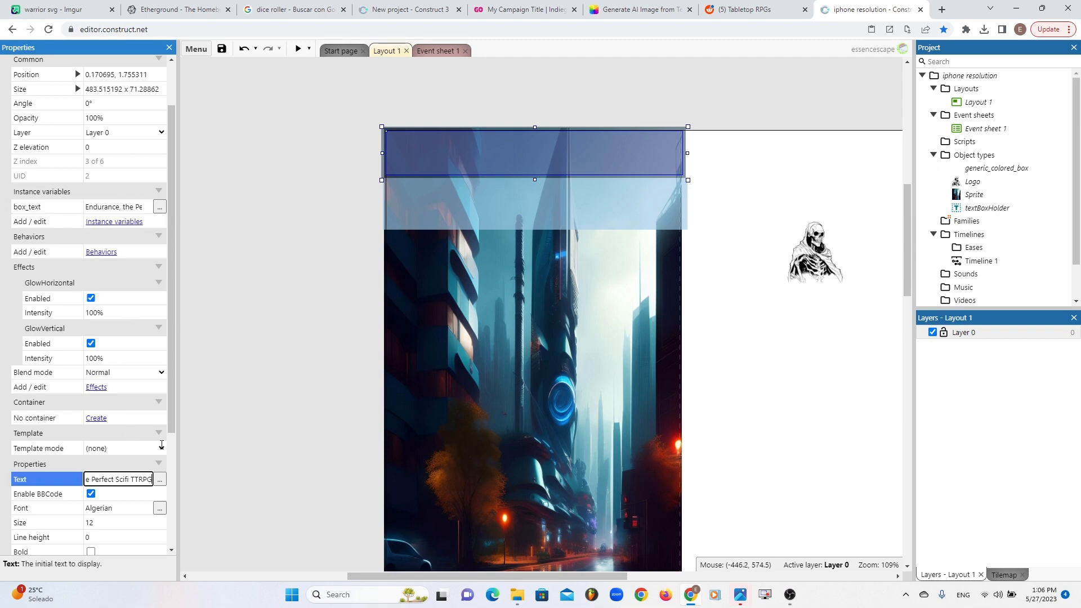
pyautogui.click(280, 357)
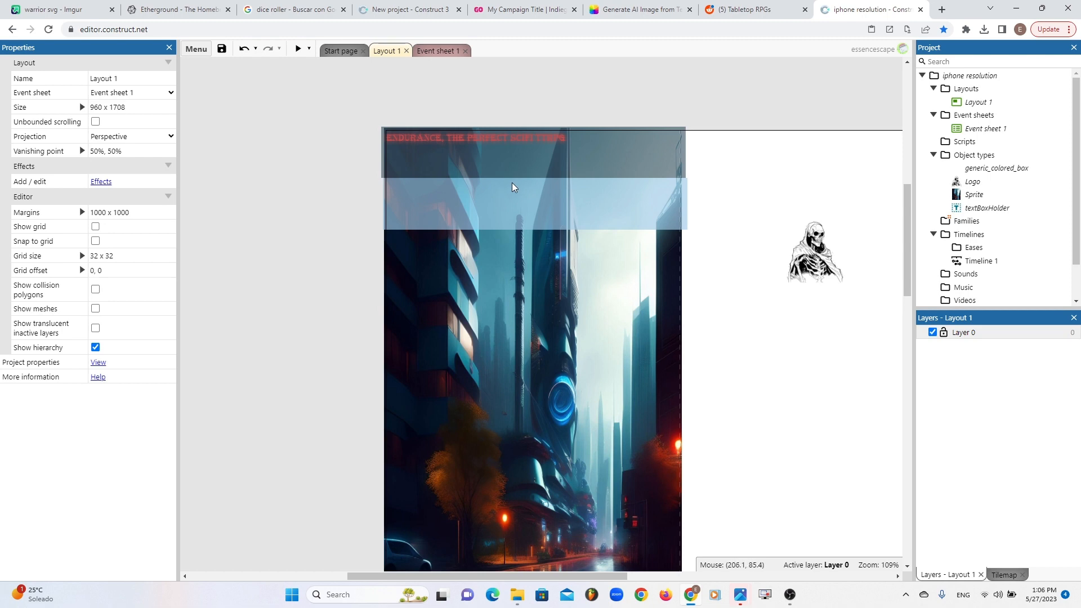
# - Set the horizontal alignment of the upper text box to Center
pyautogui.click(481, 150)
pyautogui.scroll(-6, 76, 368)
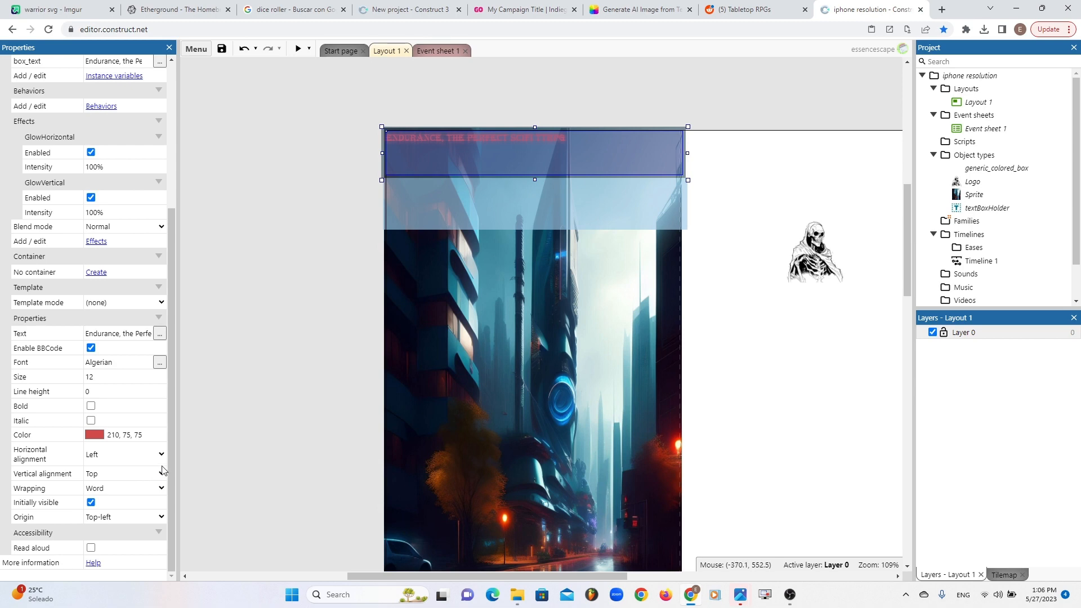
pyautogui.click(162, 455)
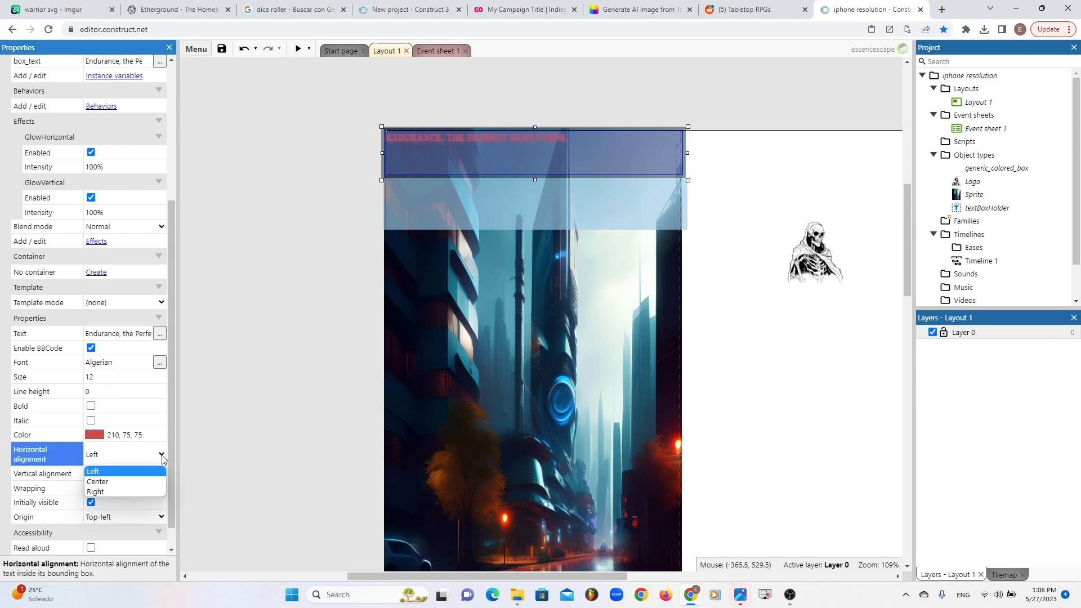
pyautogui.click(113, 481)
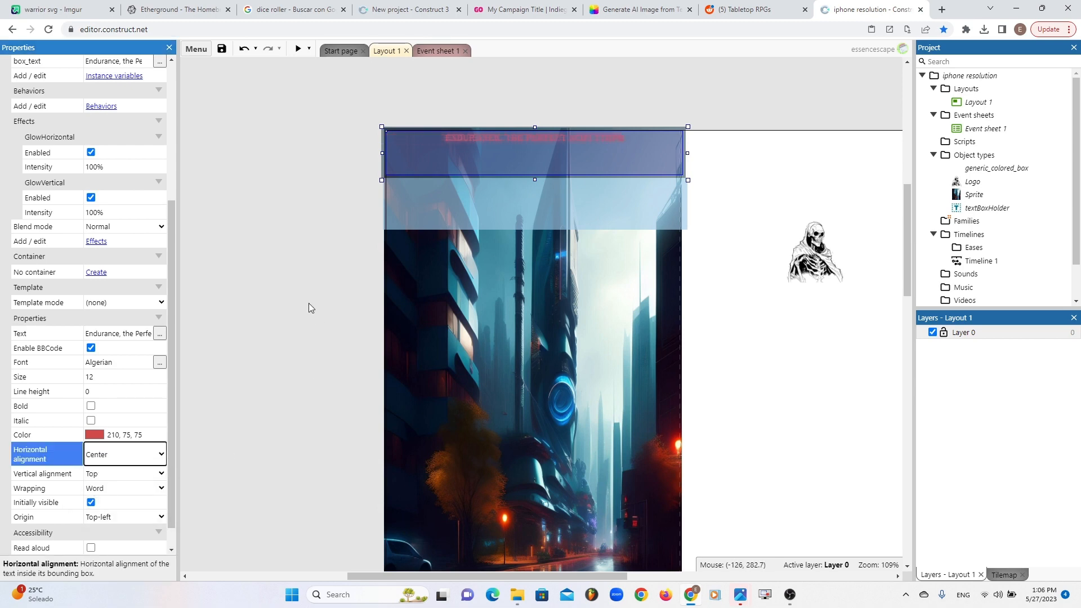
pyautogui.click(309, 308)
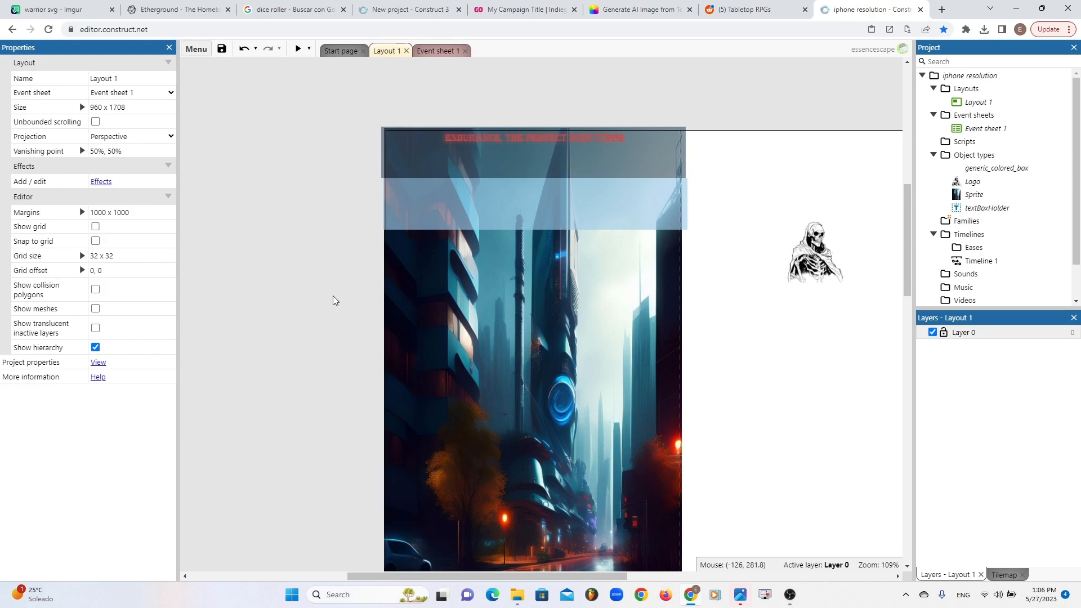
# - Set the vertical alignment of the upper text box to Center
pyautogui.click(545, 141)
pyautogui.scroll(-4, 162, 441)
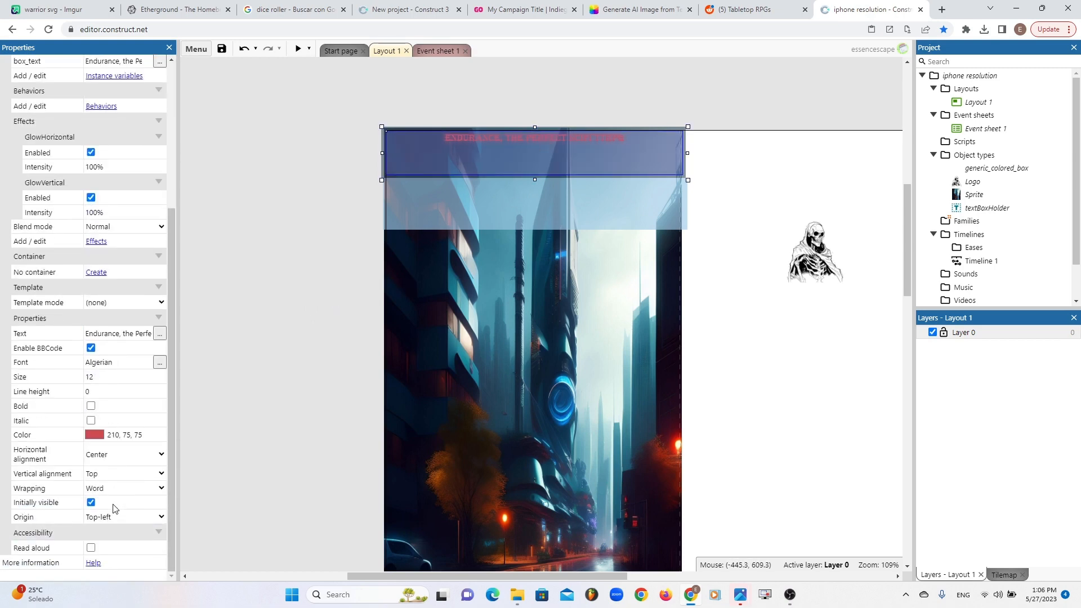
pyautogui.click(162, 474)
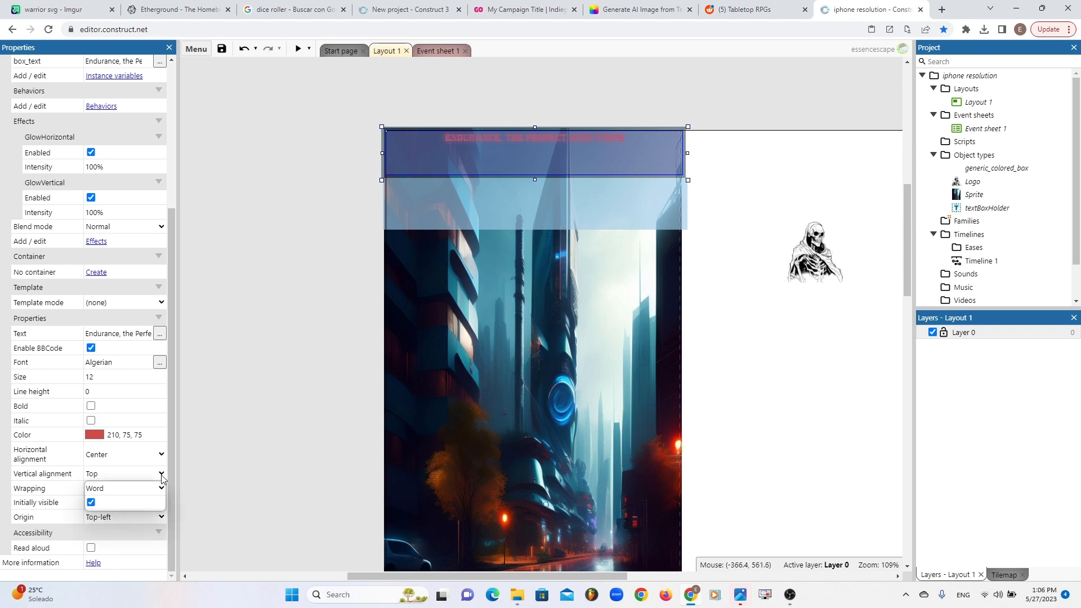
pyautogui.click(148, 496)
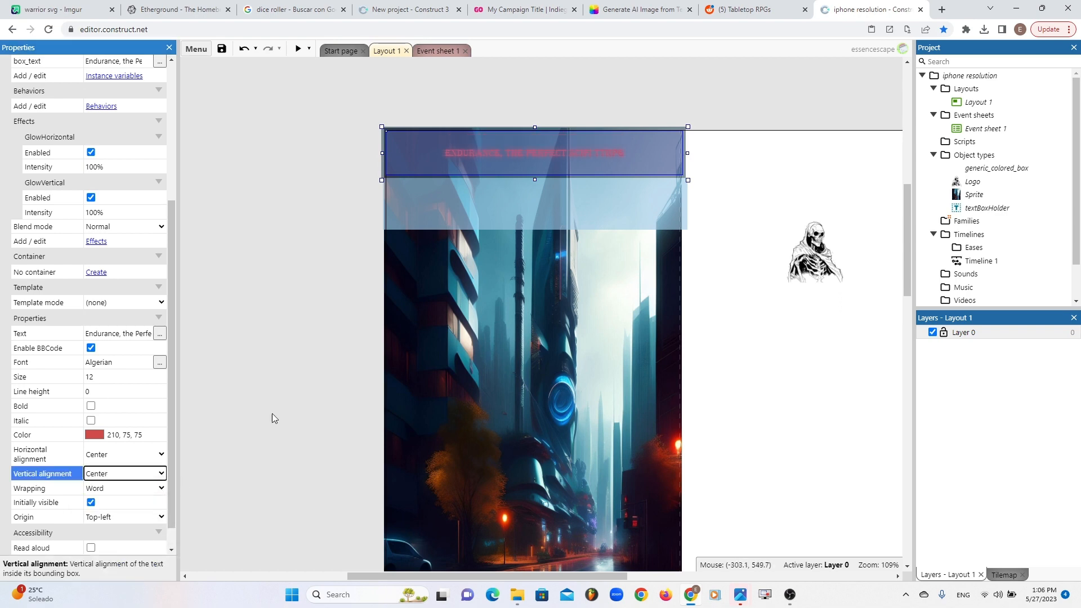
pyautogui.click(297, 307)
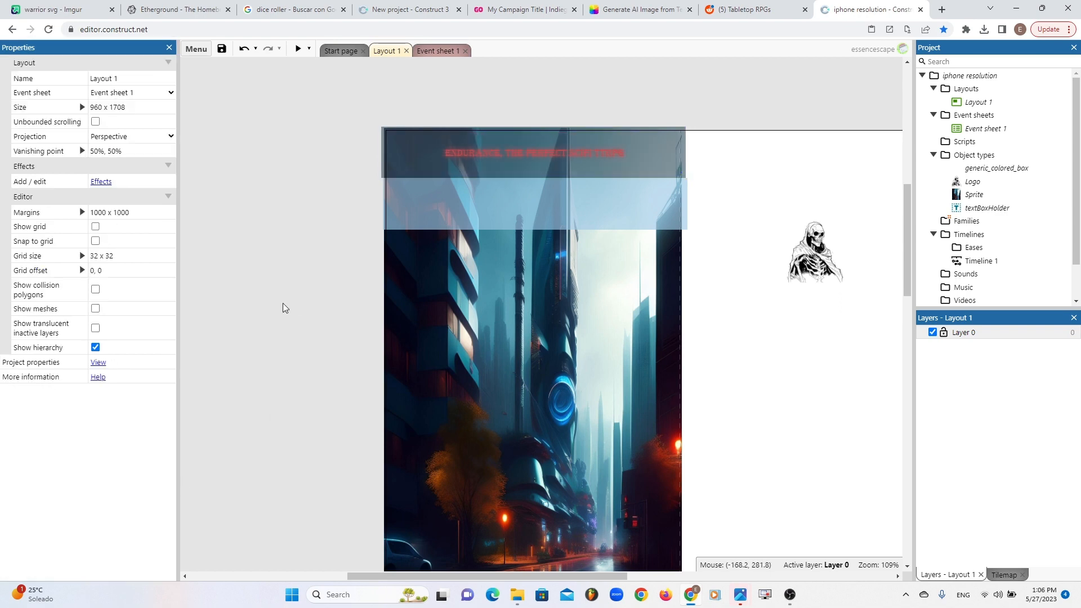
# - Change the upper text box's color to an orange of about 250, 180, 94 sampled from the glowing street light in the background
pyautogui.click(597, 160)
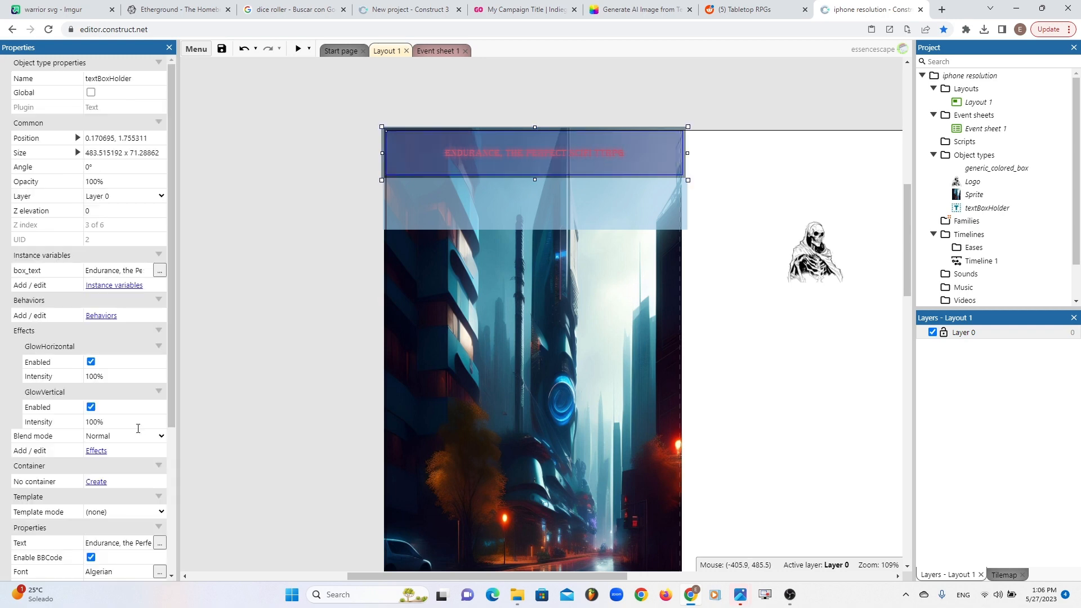
pyautogui.scroll(-3, 122, 373)
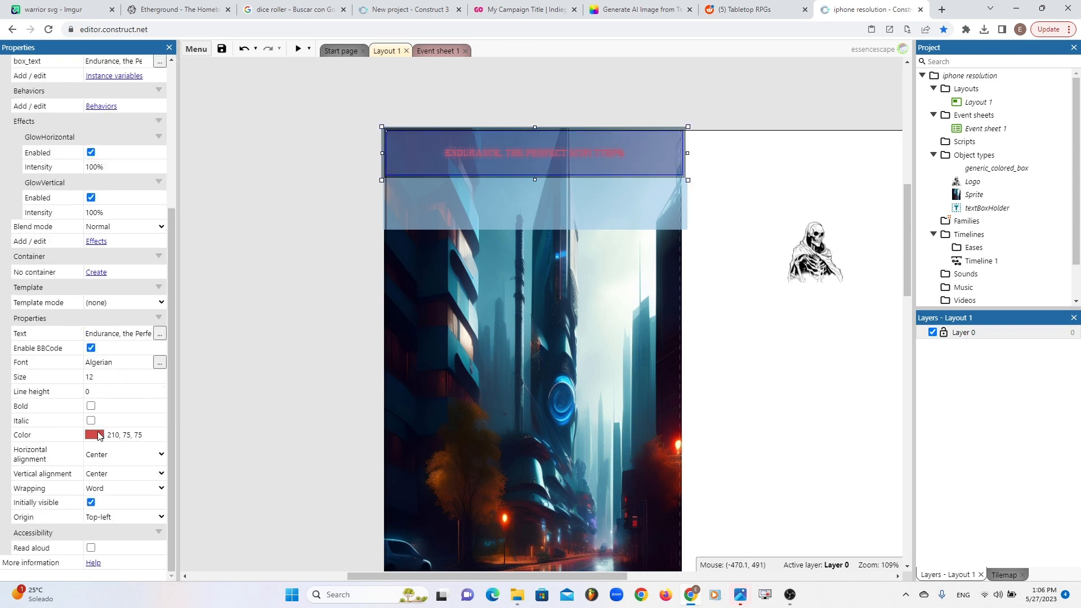
pyautogui.click(99, 435)
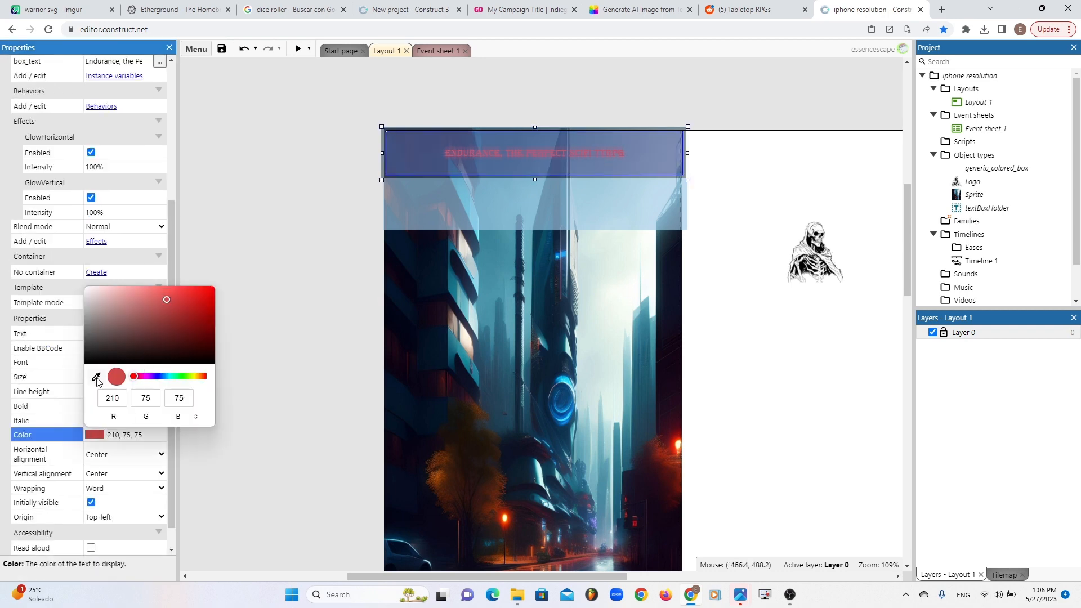
pyautogui.click(96, 376)
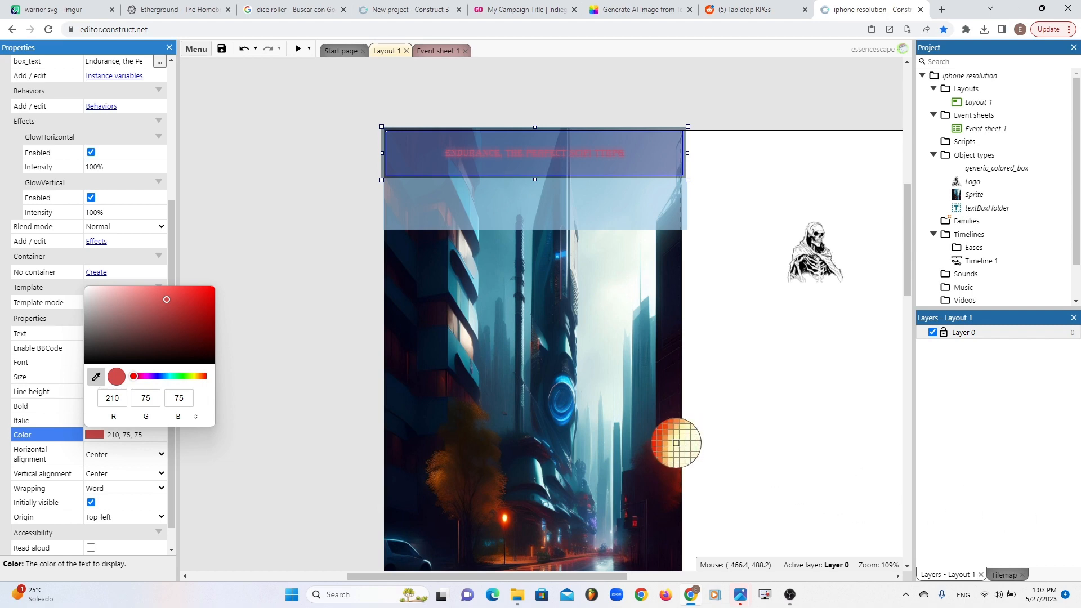
pyautogui.click(676, 445)
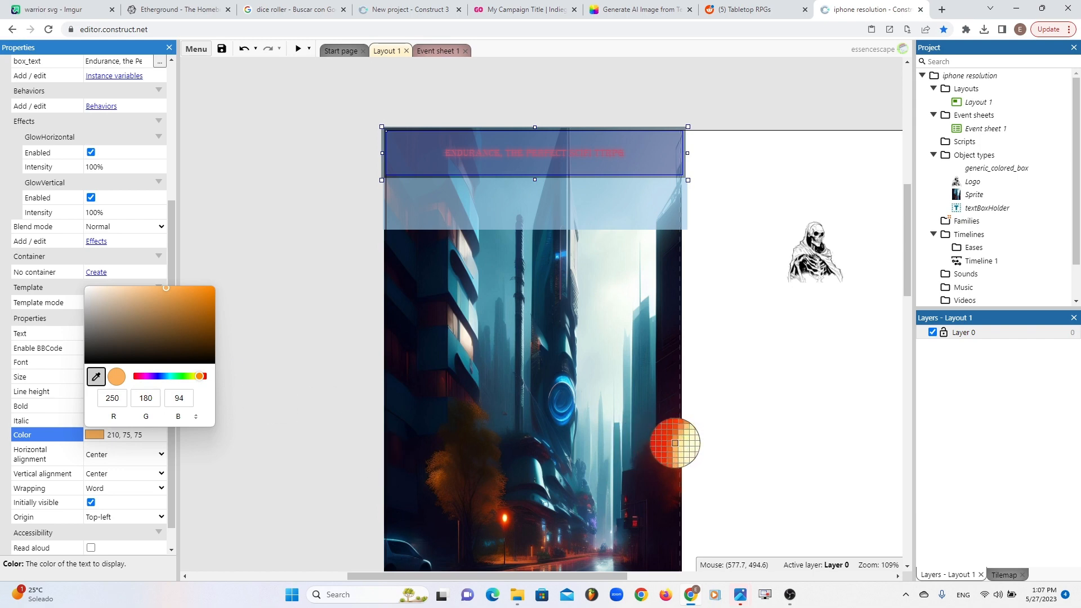
pyautogui.click(676, 443)
pyautogui.click(311, 385)
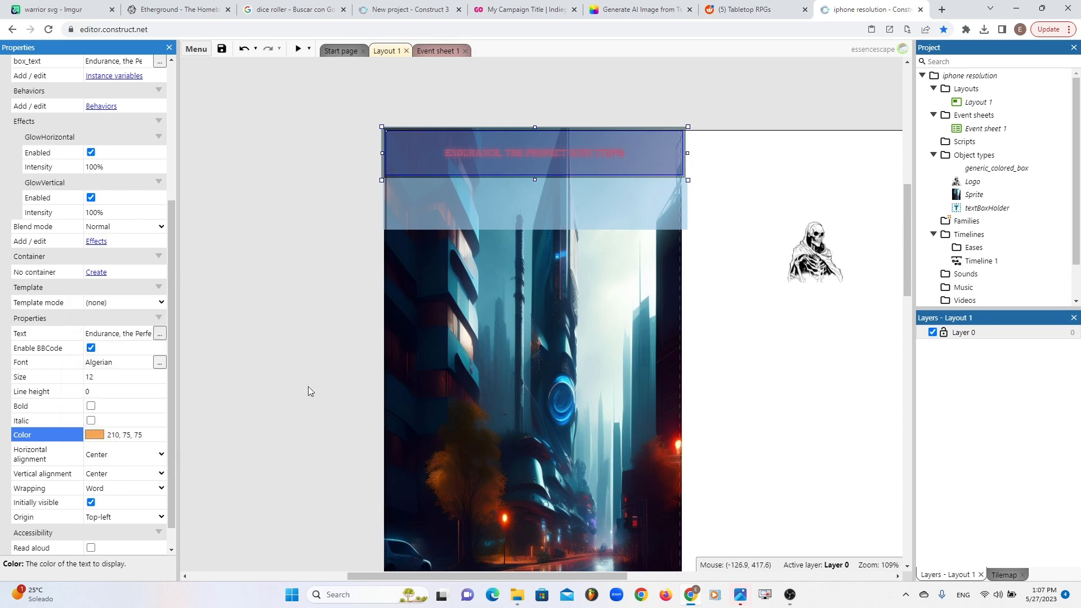
# - Set both the vertical and horizontal alignment of the lower text box to Center
pyautogui.click(308, 386)
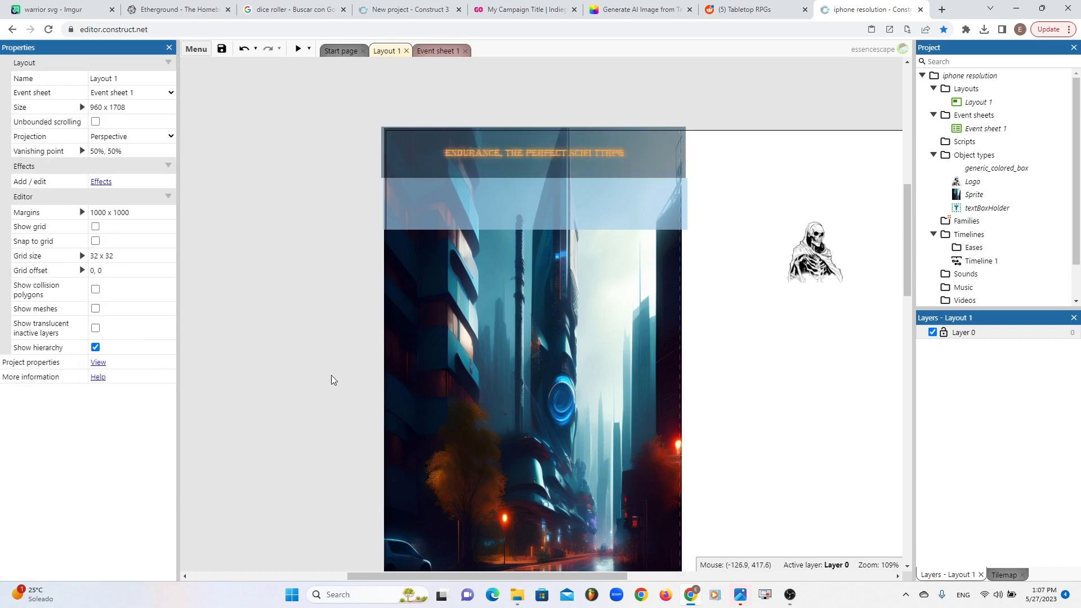
pyautogui.click(588, 219)
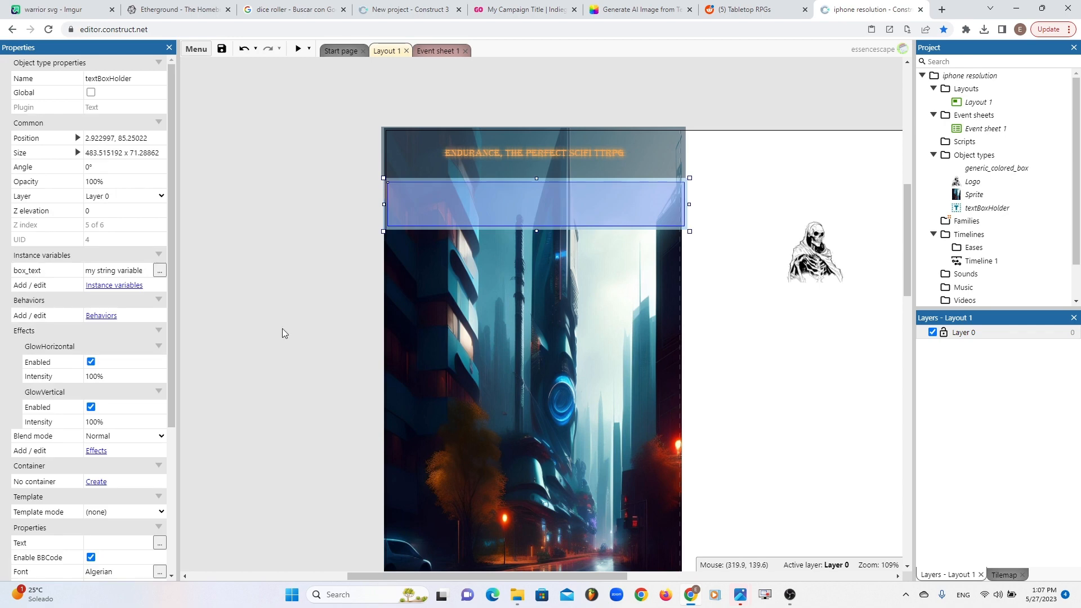
pyautogui.scroll(-4, 126, 442)
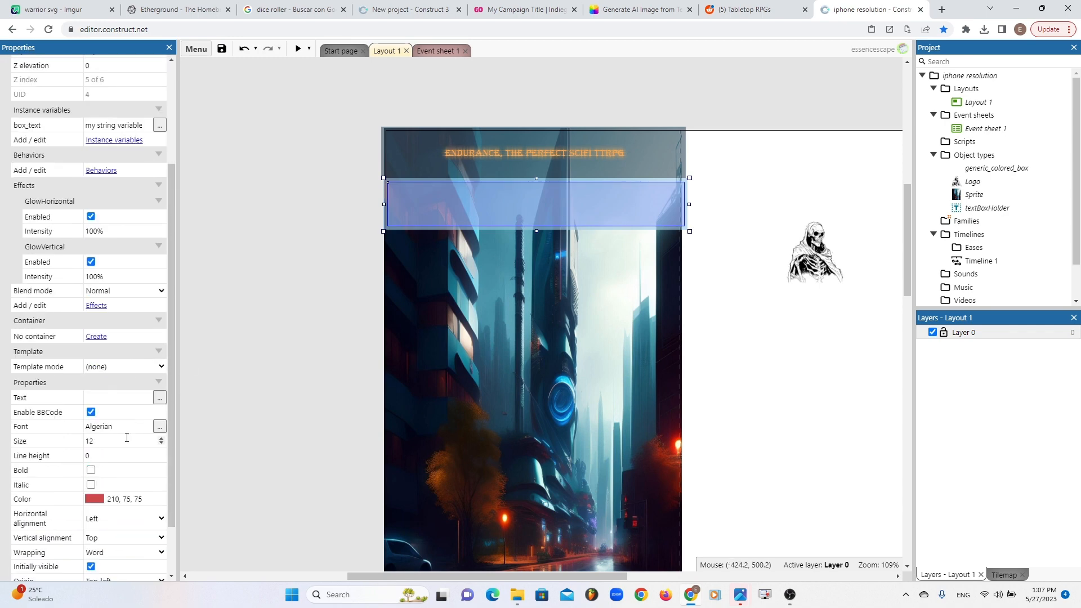
pyautogui.click(161, 473)
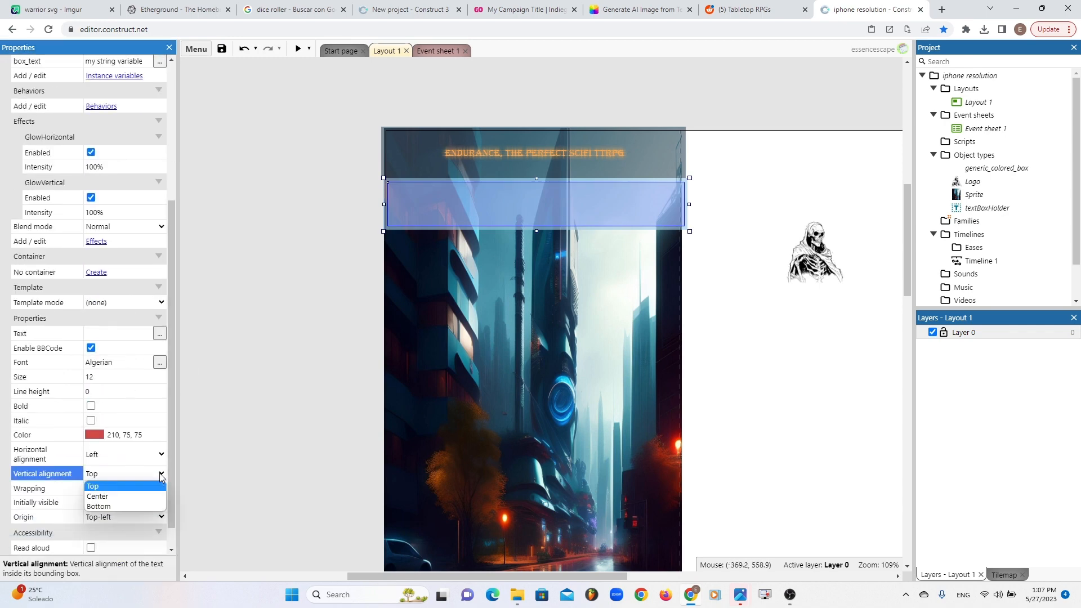
pyautogui.click(150, 496)
pyautogui.click(161, 488)
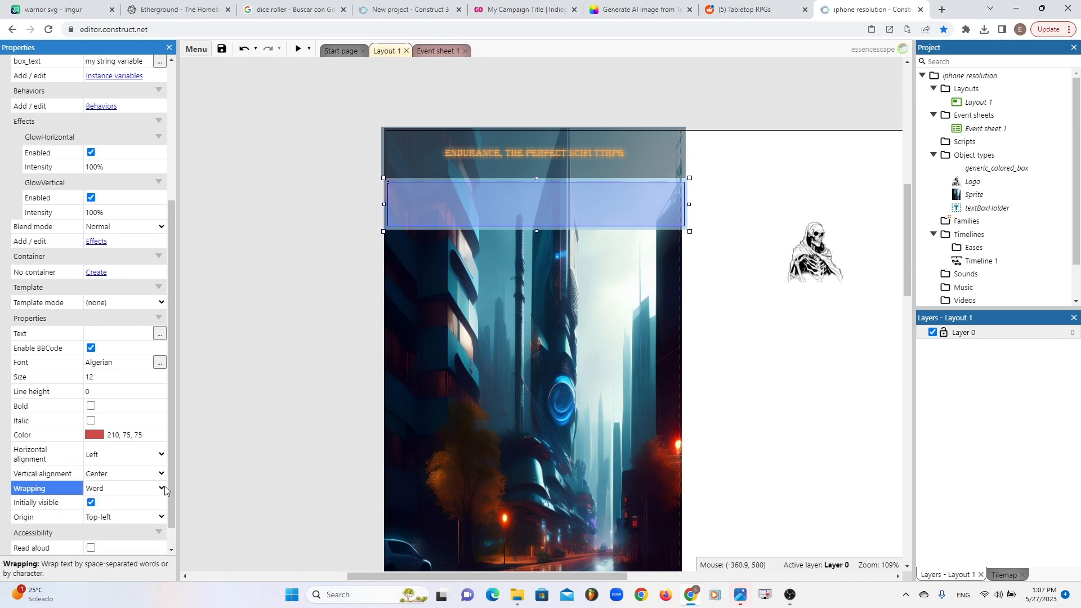
pyautogui.click(149, 511)
pyautogui.click(161, 473)
pyautogui.click(160, 462)
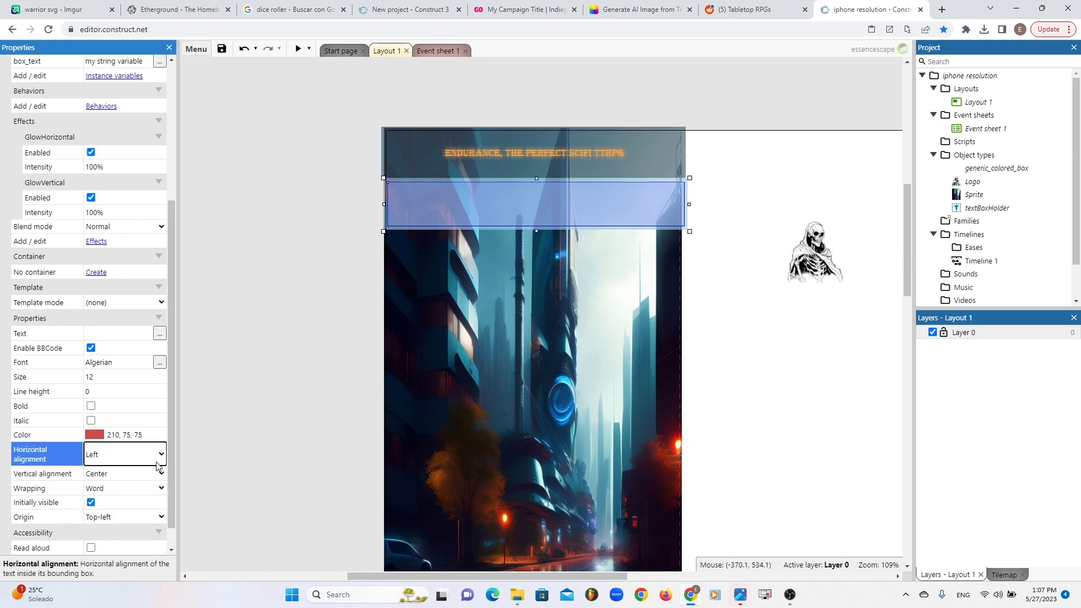
pyautogui.click(160, 463)
pyautogui.click(142, 481)
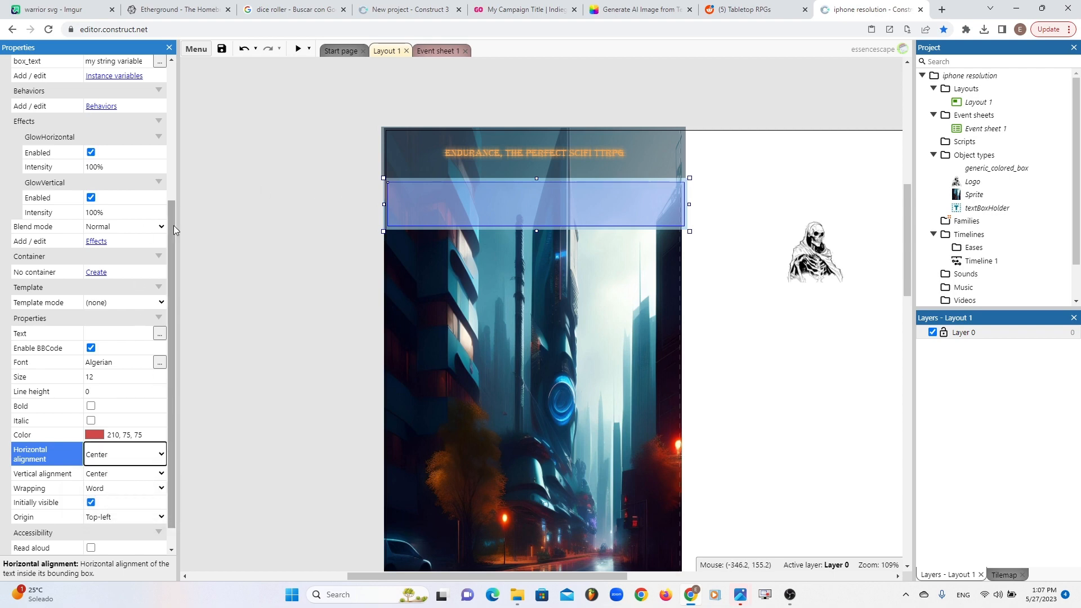
# - Set the lower text box's box_text to "A game in which you control a faction of fighters and defend against hoards of robots and zombies."
pyautogui.scroll(4, 113, 213)
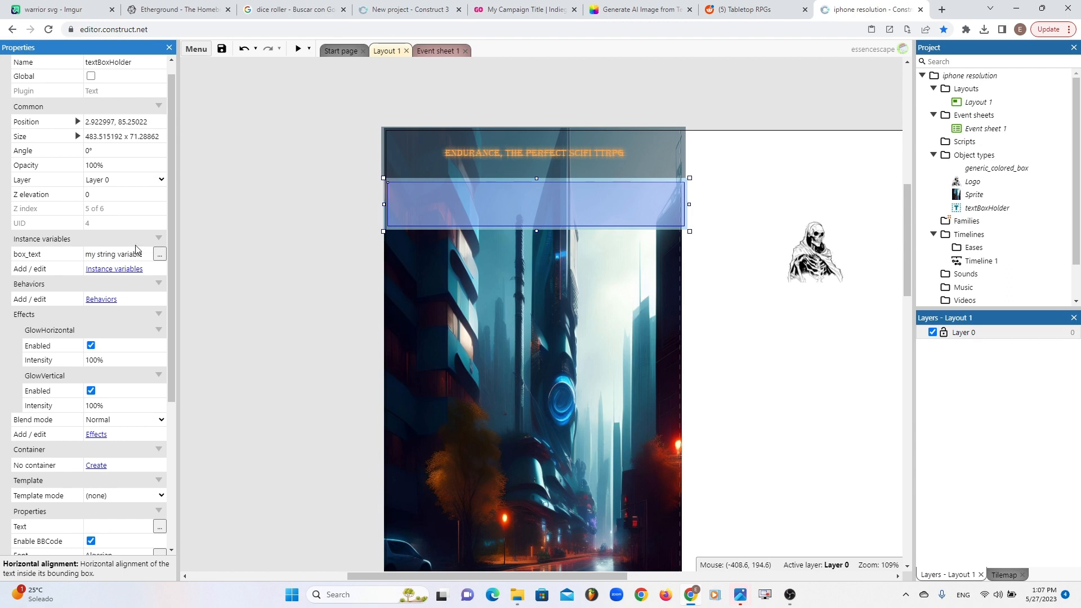
pyautogui.click(130, 255)
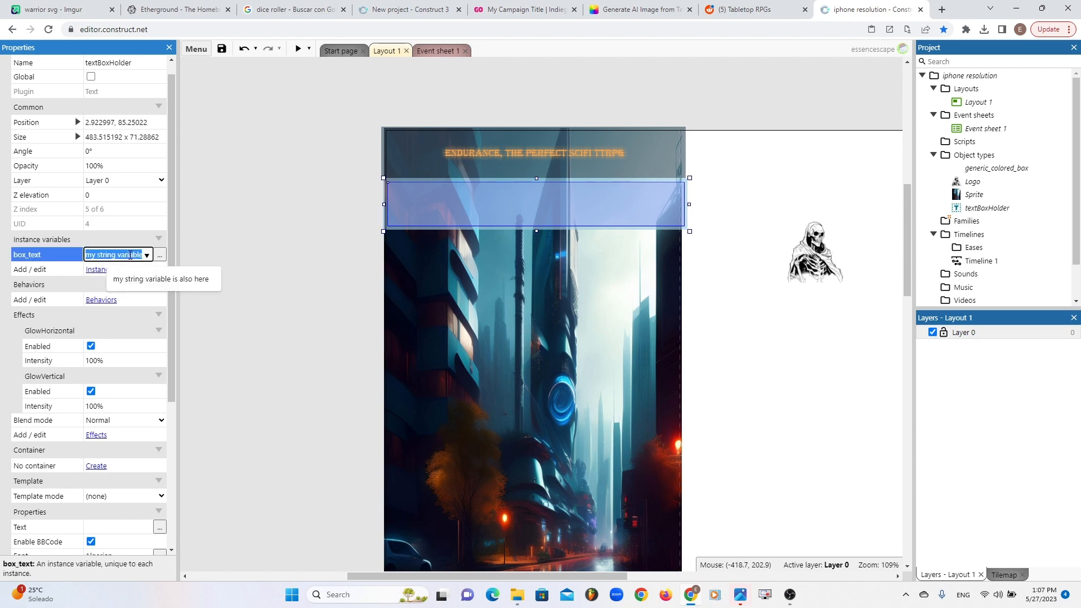
pyautogui.write('A game in which')
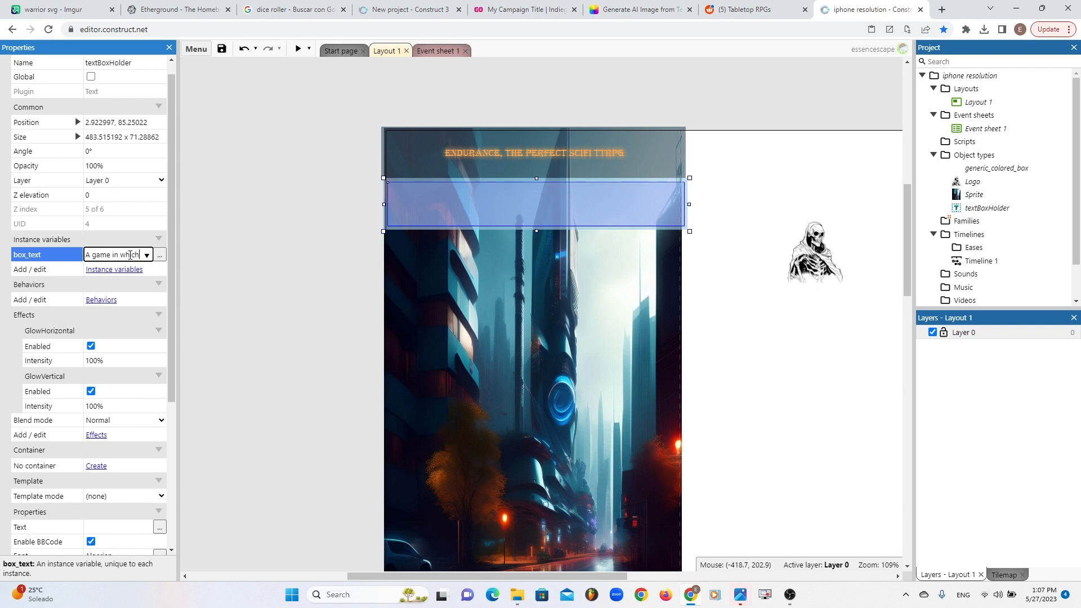
pyautogui.write(' you contro')
pyautogui.write('l a factio')
pyautogui.write('n of fighter')
pyautogui.write('s ')
pyautogui.write('and defend a')
pyautogui.write('gainst')
pyautogui.write(' hoards of')
pyautogui.write(' robots an')
pyautogui.write('d zombies.')
pyautogui.press('Tab')
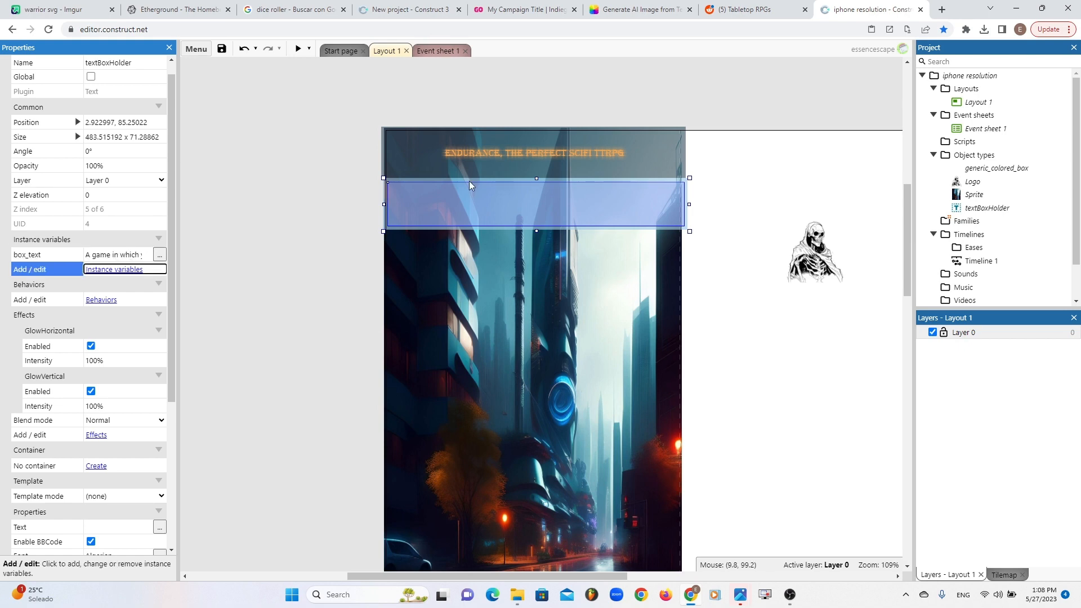
# - Clear the upper text box's initial text and preview the layout to check both text boxes
pyautogui.click(495, 157)
pyautogui.scroll(-1, 118, 456)
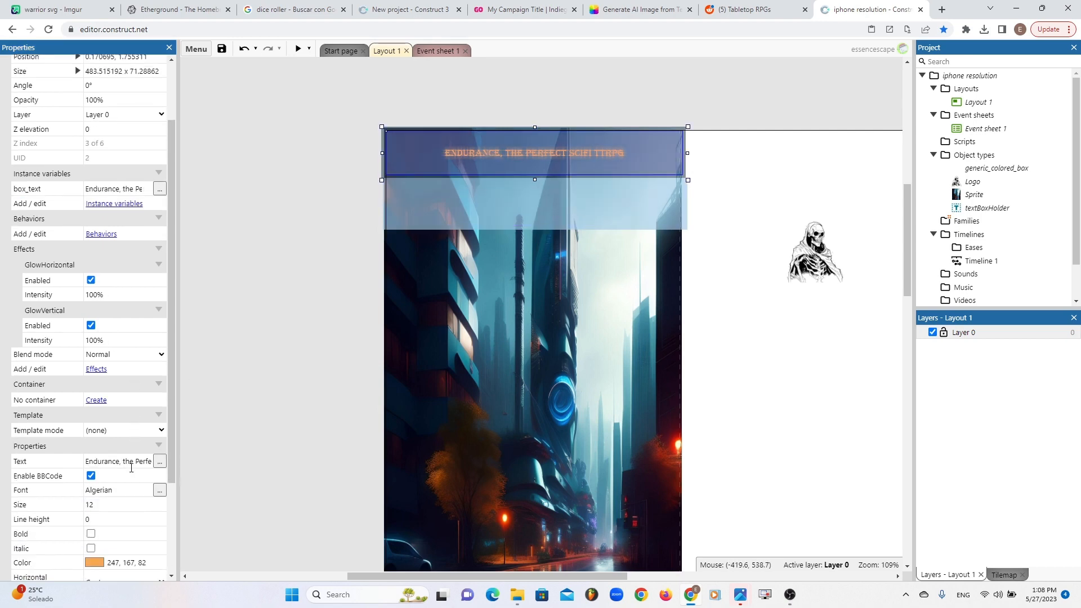
pyautogui.click(114, 460)
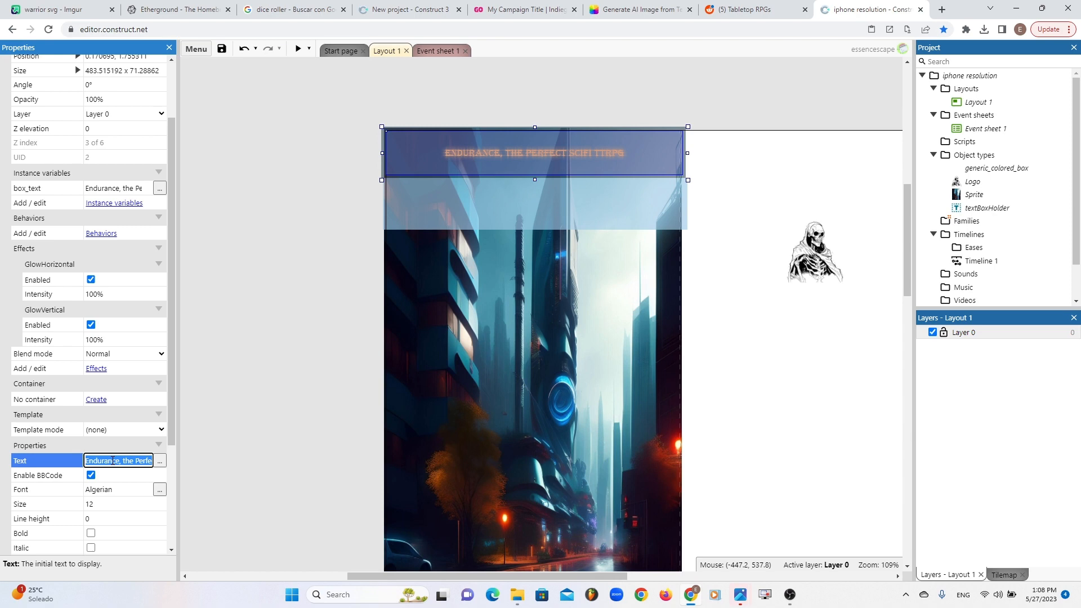
pyautogui.press('BackSpace')
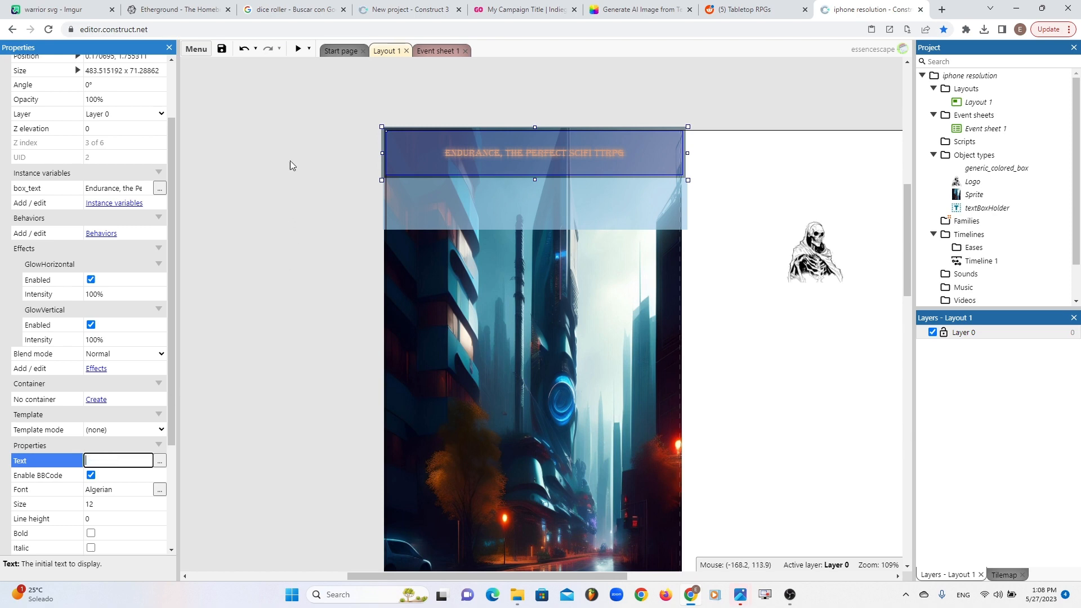
pyautogui.click(298, 49)
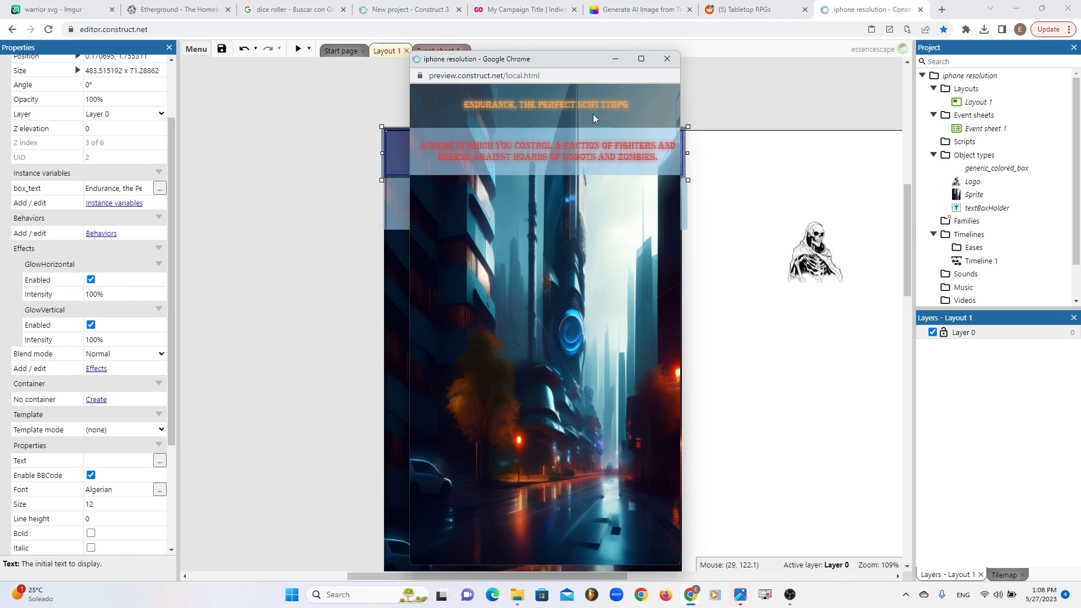
pyautogui.click(666, 59)
# - Copy the upper text box's color 247, 167, 82 to the lower text box and preview the layout
pyautogui.click(552, 204)
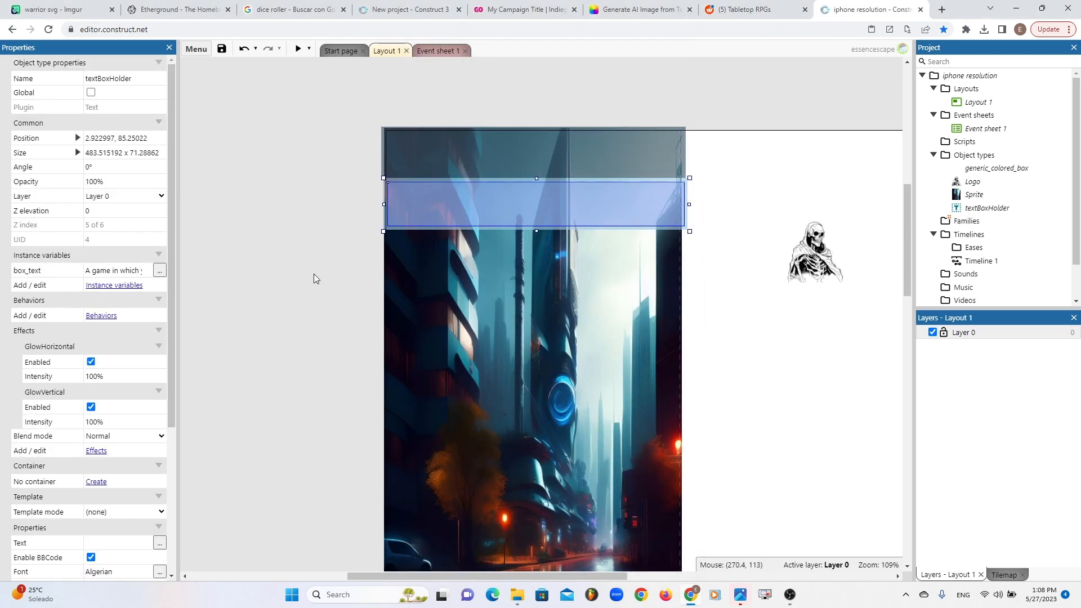
pyautogui.scroll(-5, 155, 465)
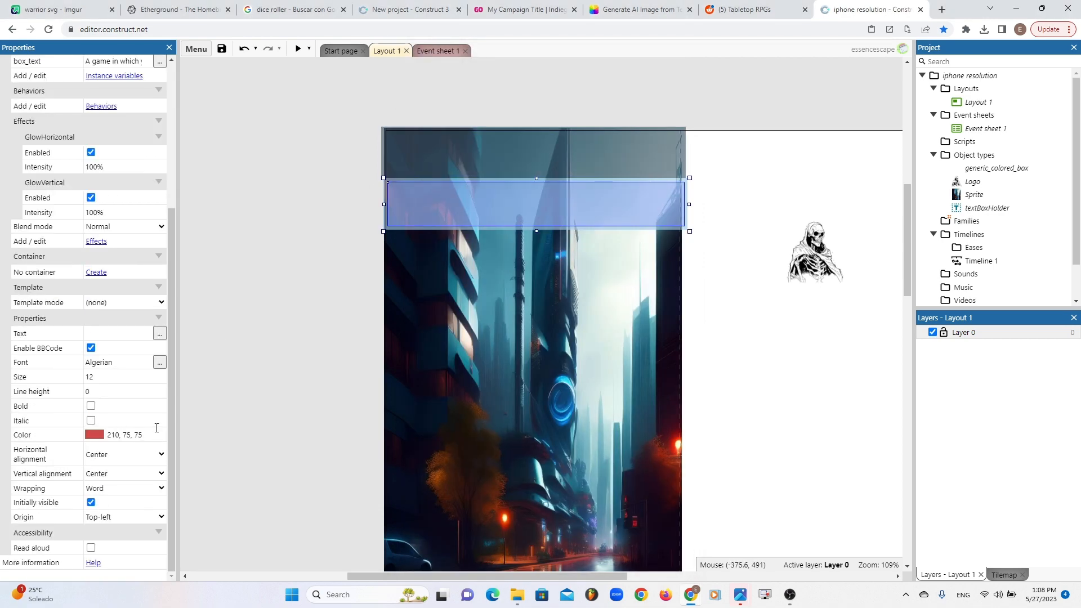
pyautogui.click(458, 151)
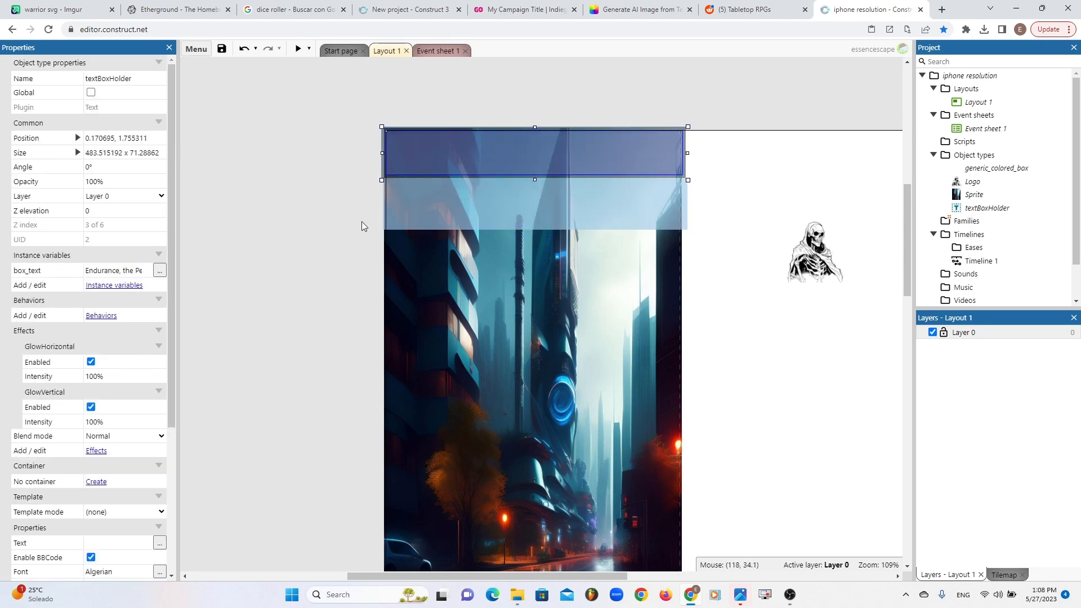
pyautogui.scroll(-5, 150, 459)
pyautogui.click(154, 433)
pyautogui.hotkey('ctrl', 'c')
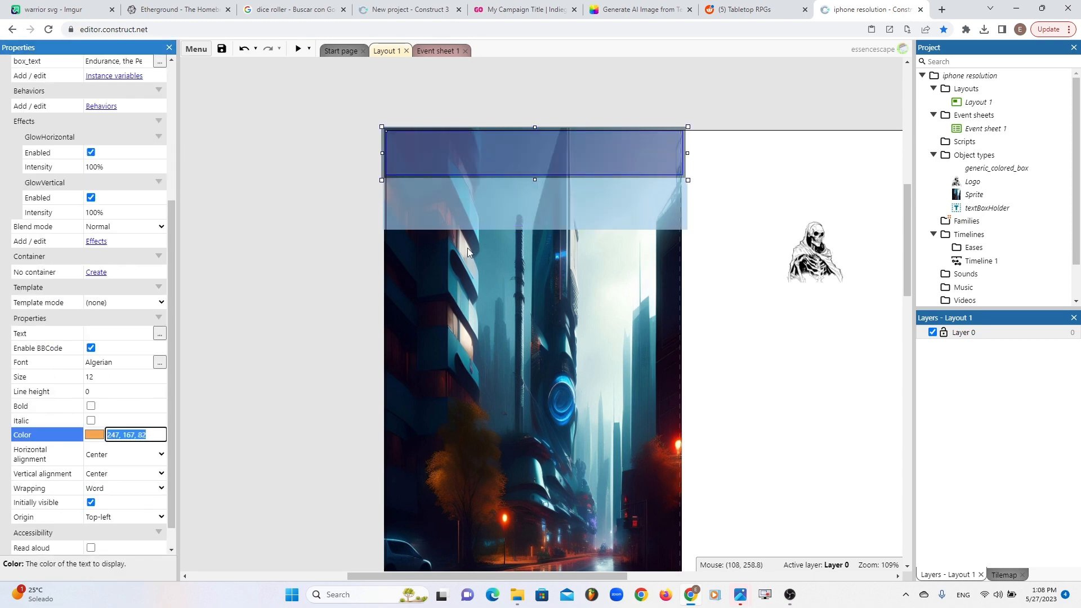
pyautogui.click(465, 204)
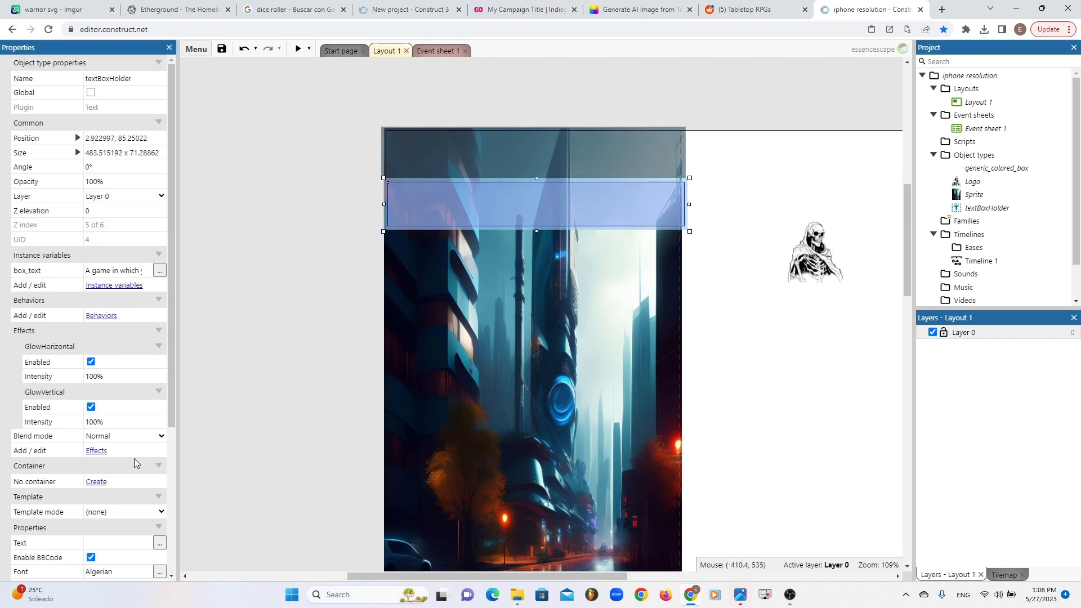
pyautogui.scroll(-4, 152, 445)
pyautogui.click(131, 436)
pyautogui.hotkey('ctrl', 'v')
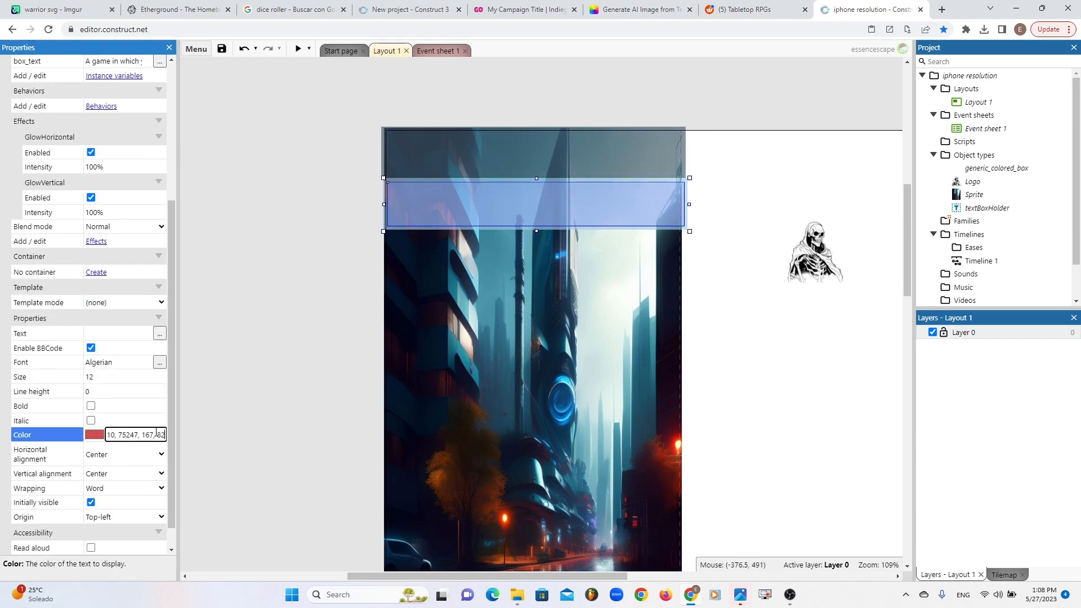
pyautogui.tripleClick(156, 432)
pyautogui.hotkey('ctrl', 'v')
pyautogui.click(289, 333)
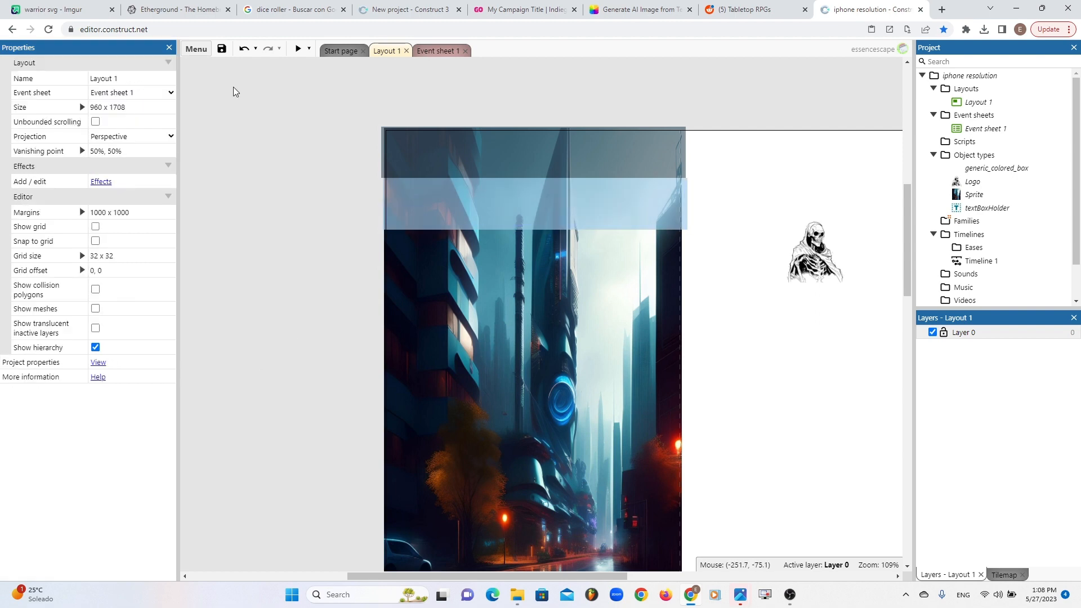
pyautogui.click(298, 48)
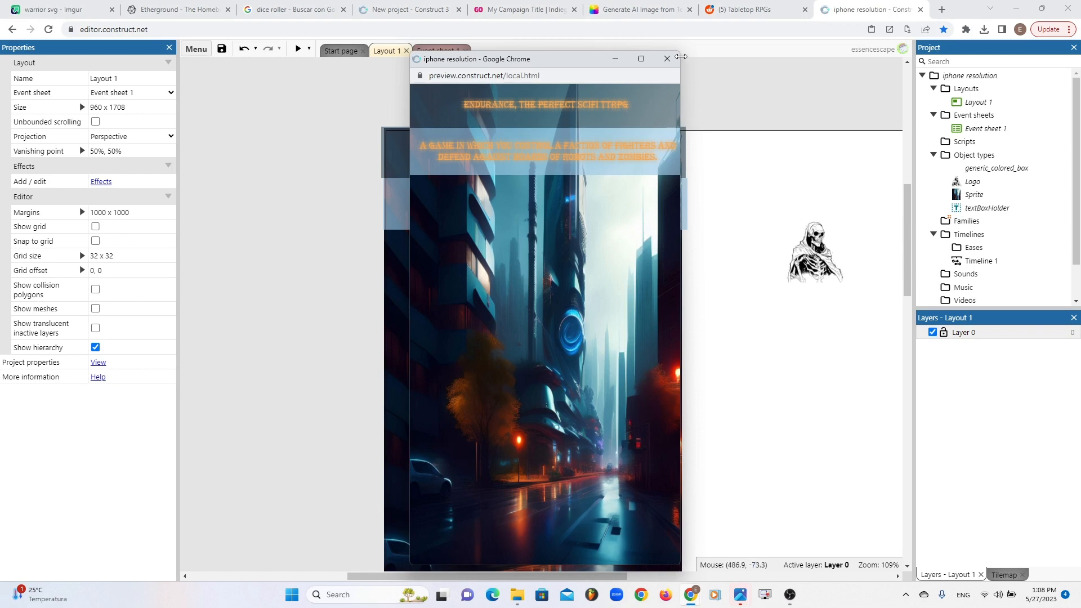
pyautogui.click(668, 58)
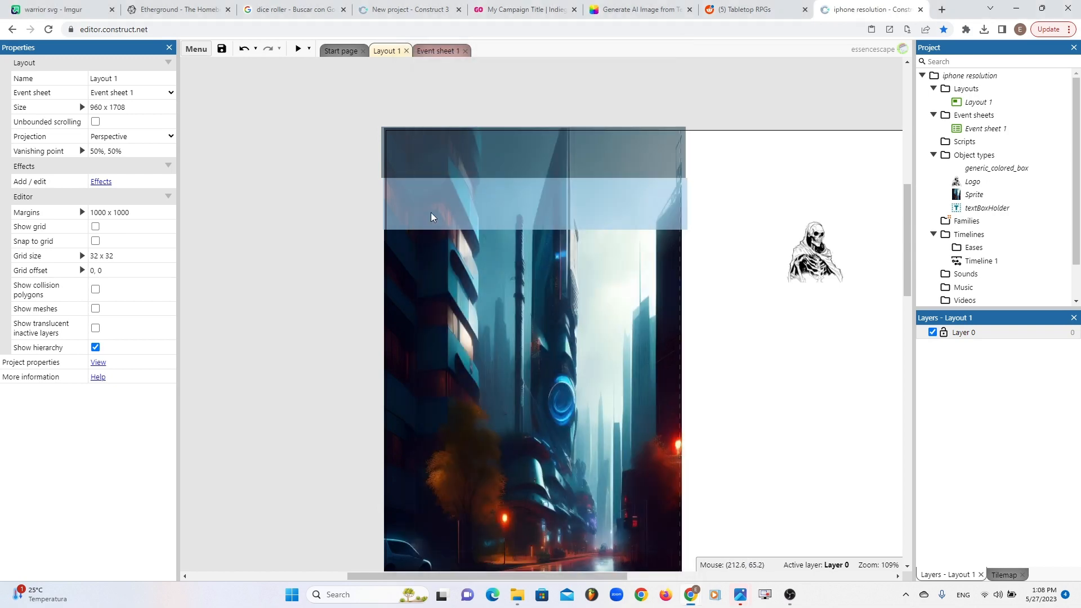
# - Change the color of the panel behind the lower text box to a dark blue of 16, 58, 86
pyautogui.click(397, 224)
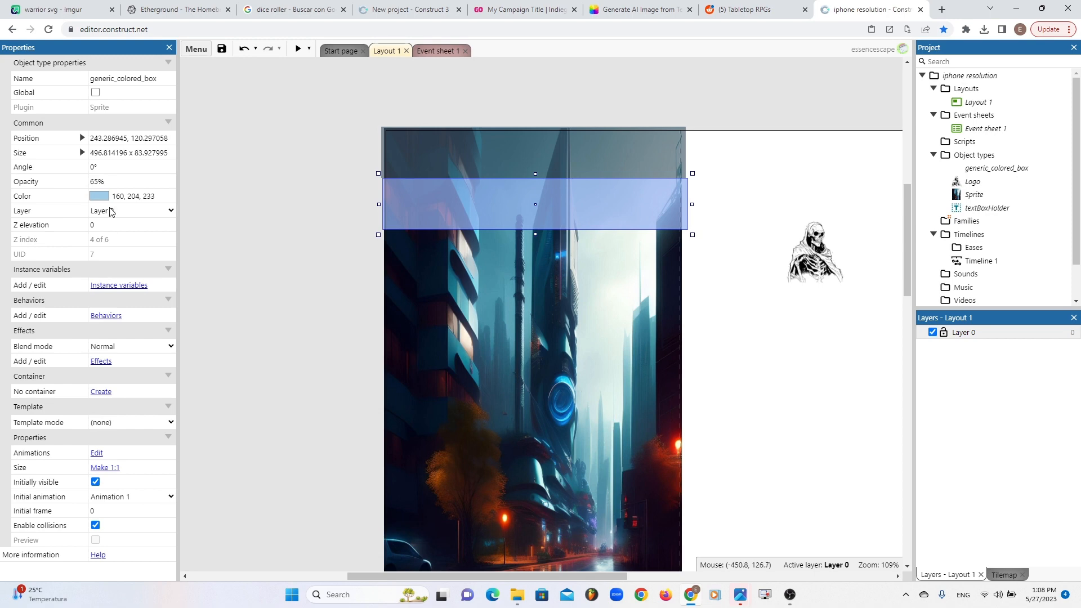
pyautogui.click(99, 196)
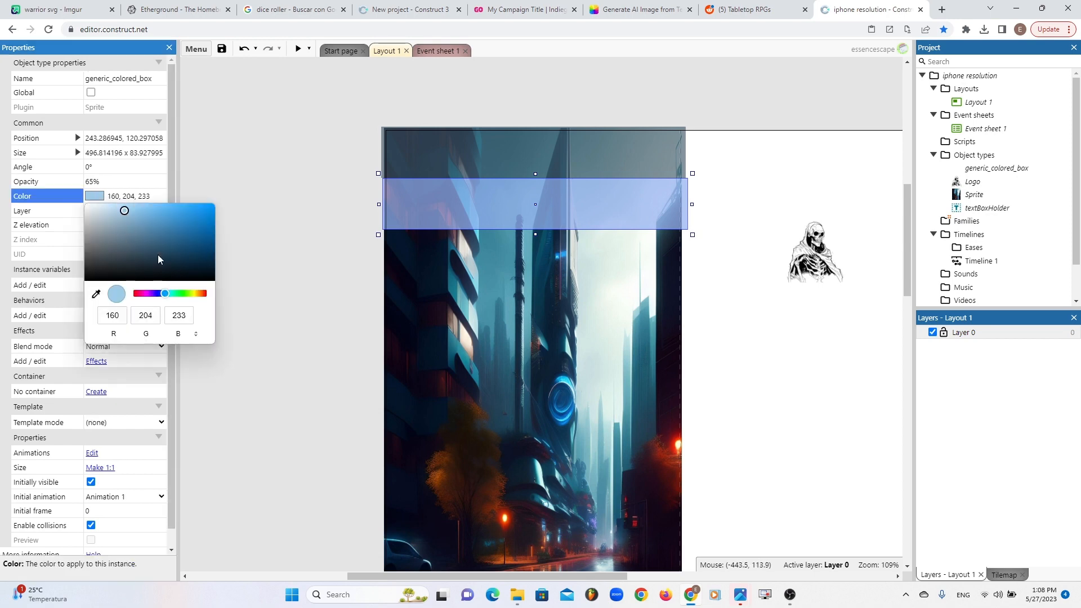
pyautogui.moveTo(158, 260); pyautogui.dragTo(190, 254)
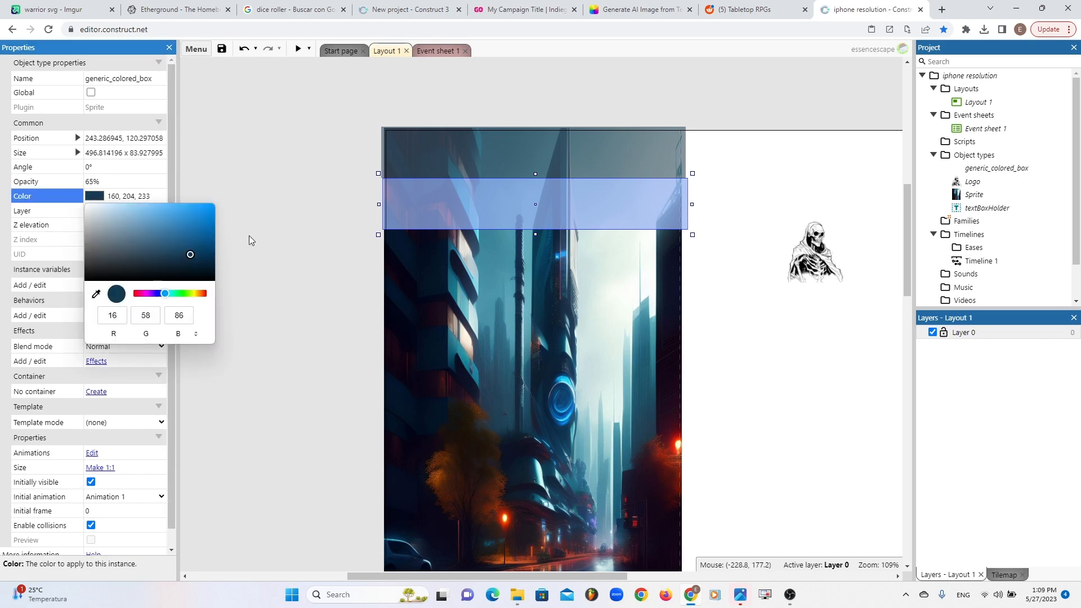
pyautogui.click(251, 241)
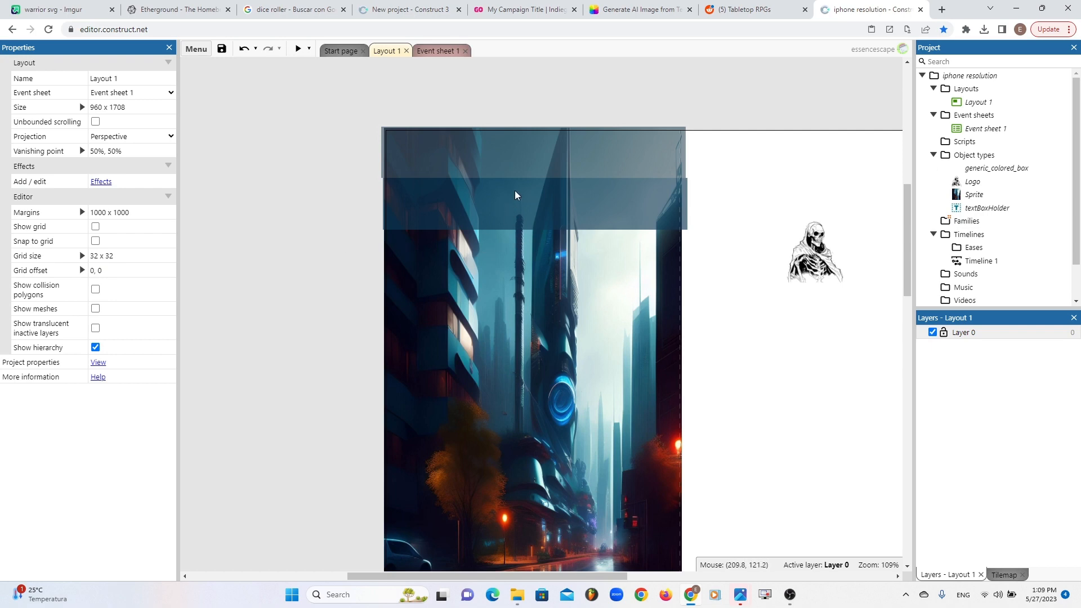
# - Set the opacity of the dark blue lower panel to 82%
pyautogui.click(387, 221)
pyautogui.click(114, 183)
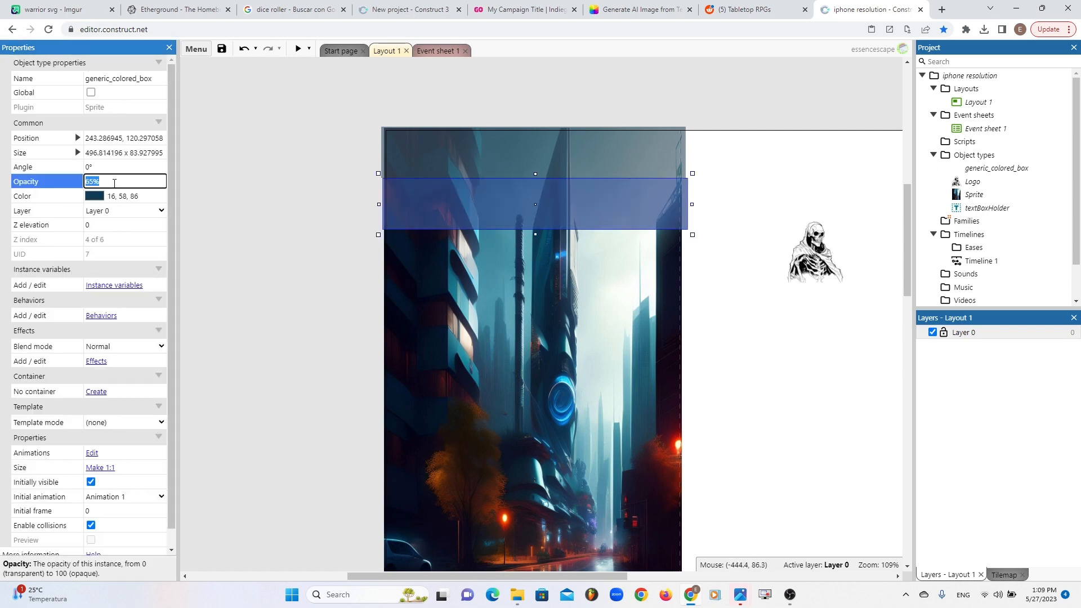
pyautogui.write('82')
pyautogui.press('Tab')
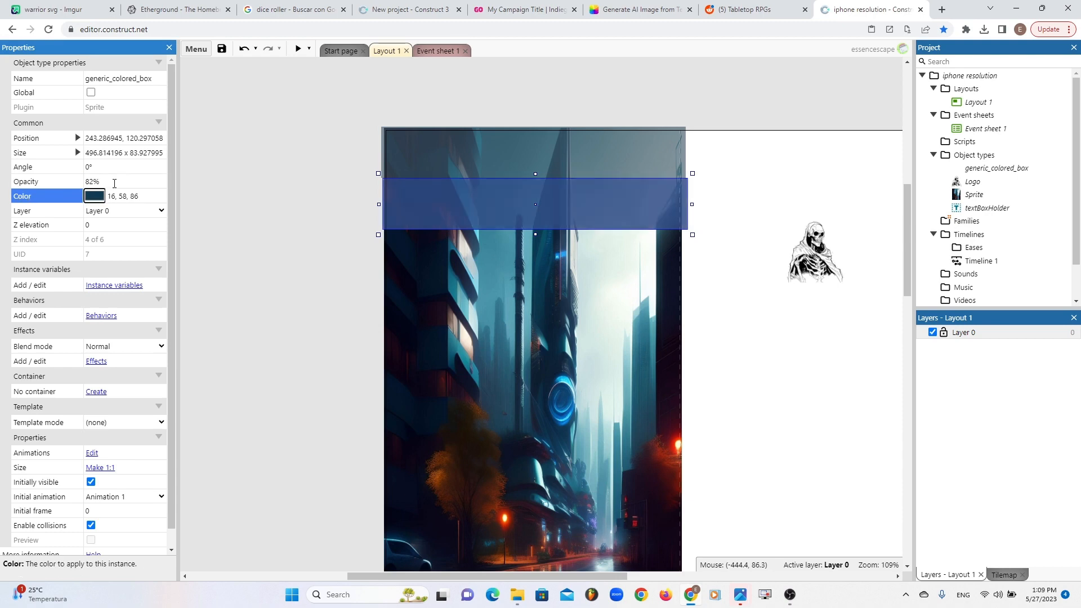
pyautogui.click(320, 206)
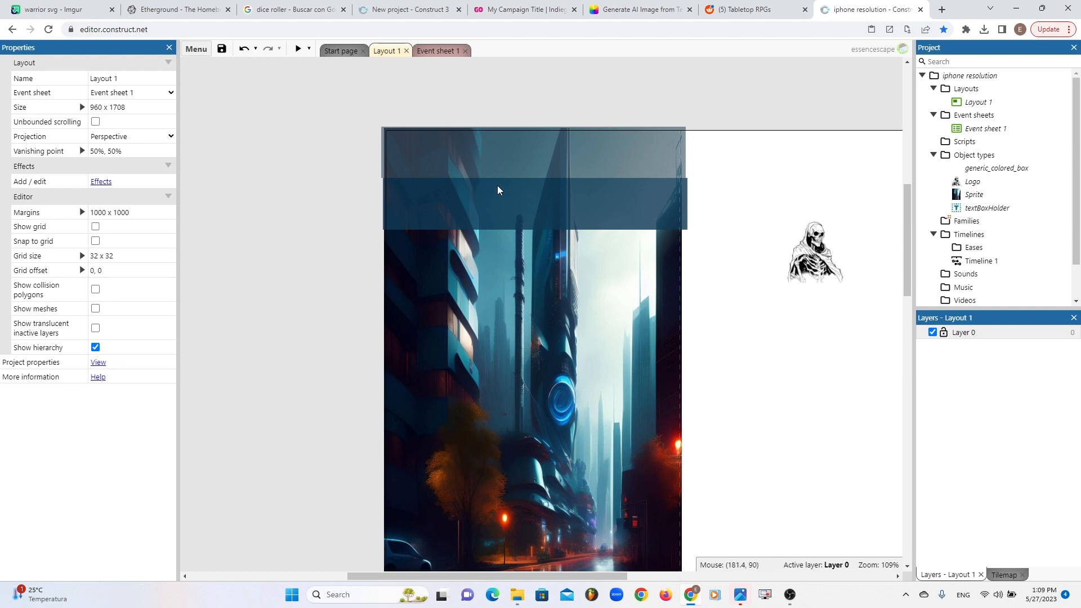
# - Duplicate the uppermost panel and place the copy below the dark blue panel at about 241, 288
pyautogui.scroll(-3, 497, 189)
pyautogui.scroll(-1, 565, 241)
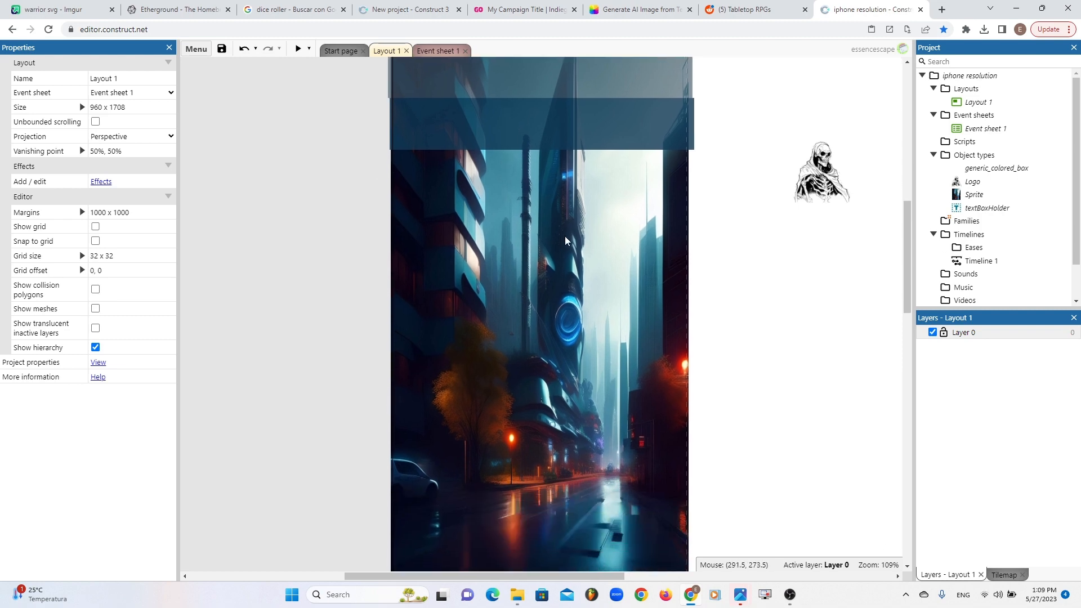
pyautogui.scroll(3, 574, 217)
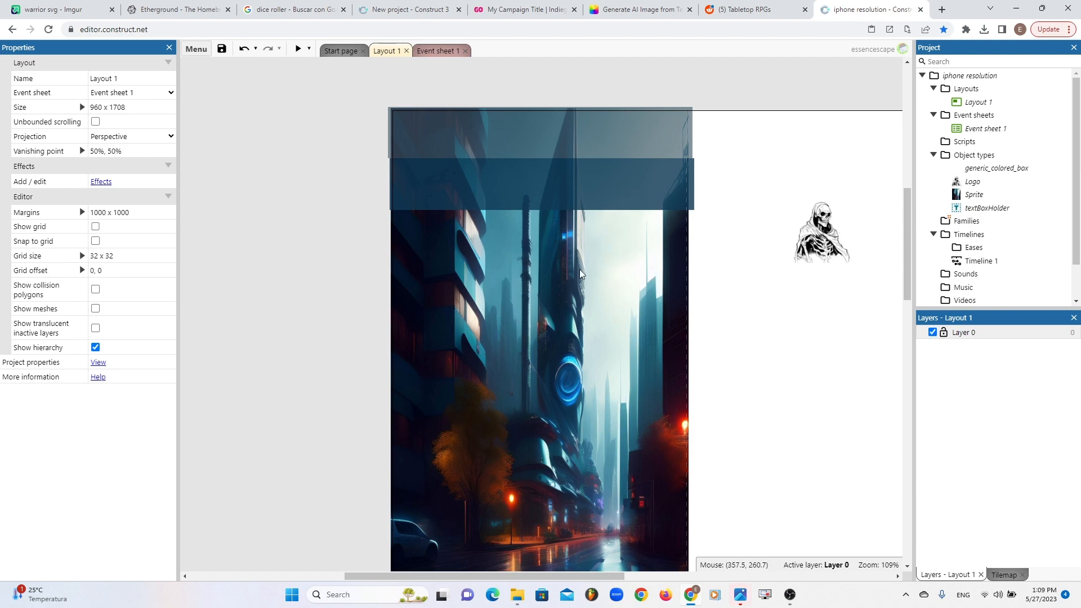
pyautogui.click(688, 116)
pyautogui.click(690, 126)
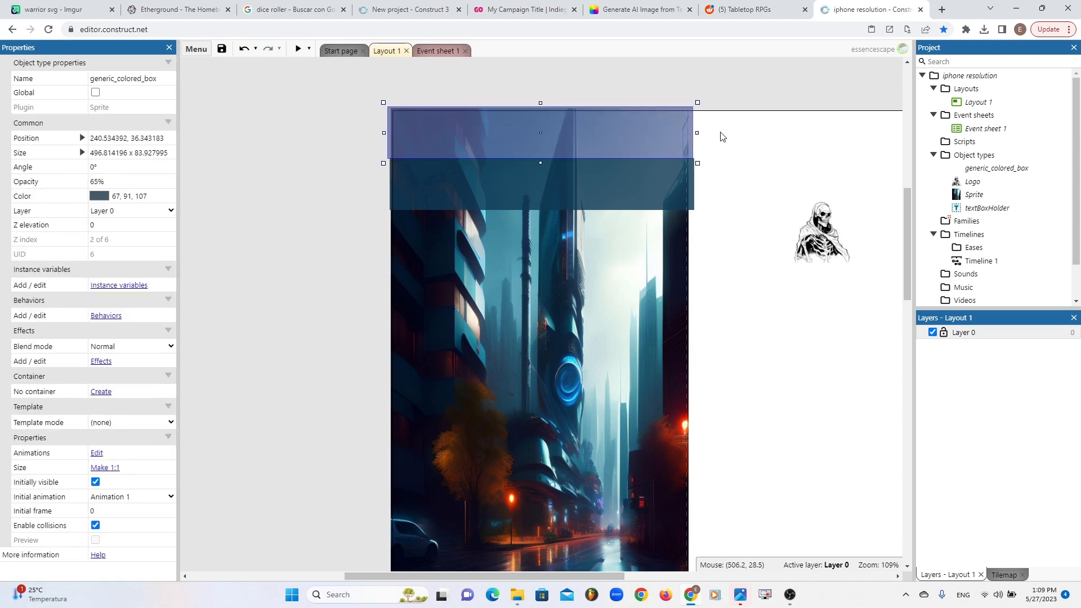
pyautogui.keyDown('ctrl'); pyautogui.moveTo(575, 127); pyautogui.dragTo(573, 281); pyautogui.keyUp('ctrl')
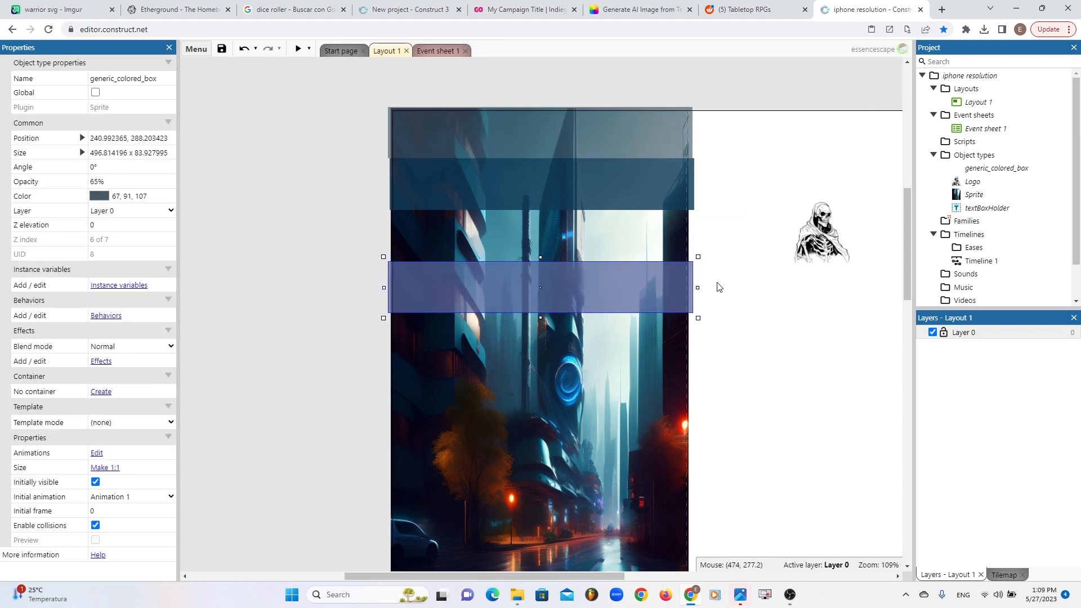
# - Resize the copied panel into a large box about 448 × 405, positioned at about 239, 395 below the dark blue panel
pyautogui.moveTo(698, 256); pyautogui.dragTo(576, 255)
pyautogui.moveTo(480, 317); pyautogui.dragTo(479, 488)
pyautogui.moveTo(484, 337); pyautogui.dragTo(540, 329)
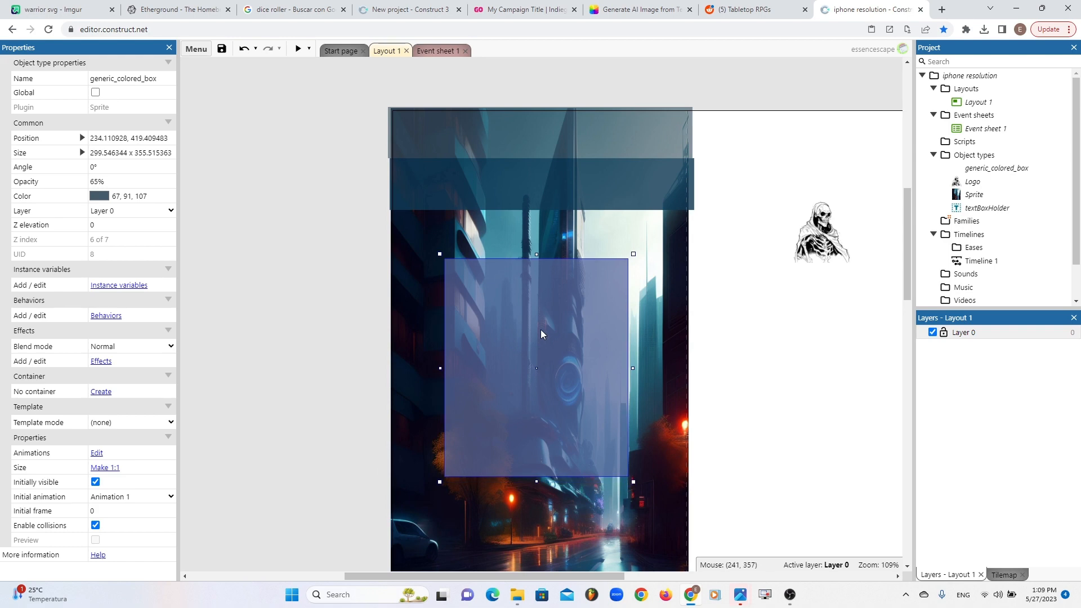
pyautogui.click(773, 354)
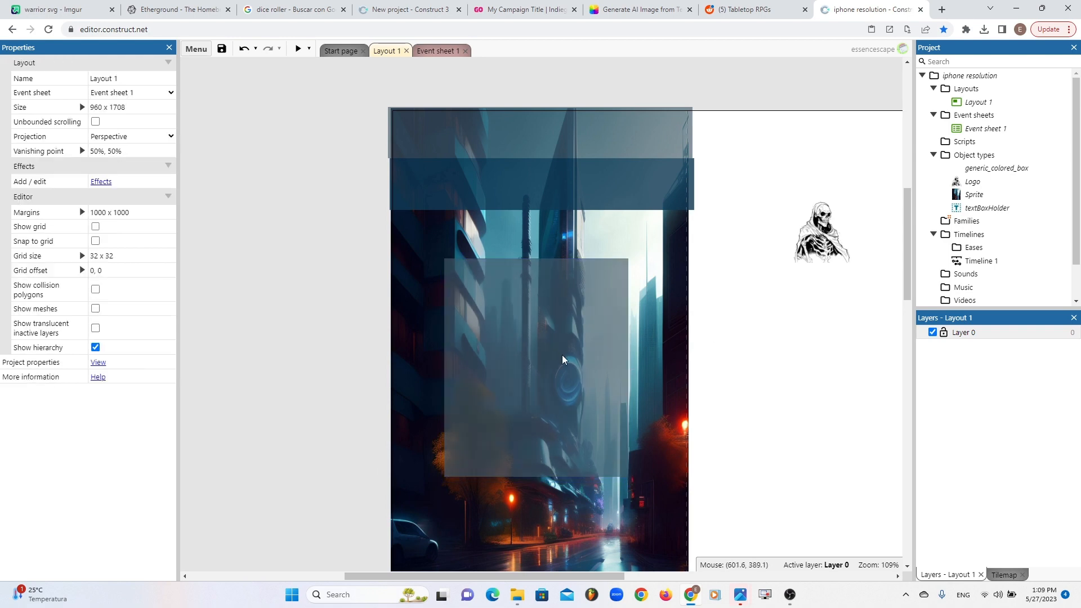
pyautogui.click(565, 320)
pyautogui.moveTo(635, 368); pyautogui.dragTo(671, 371)
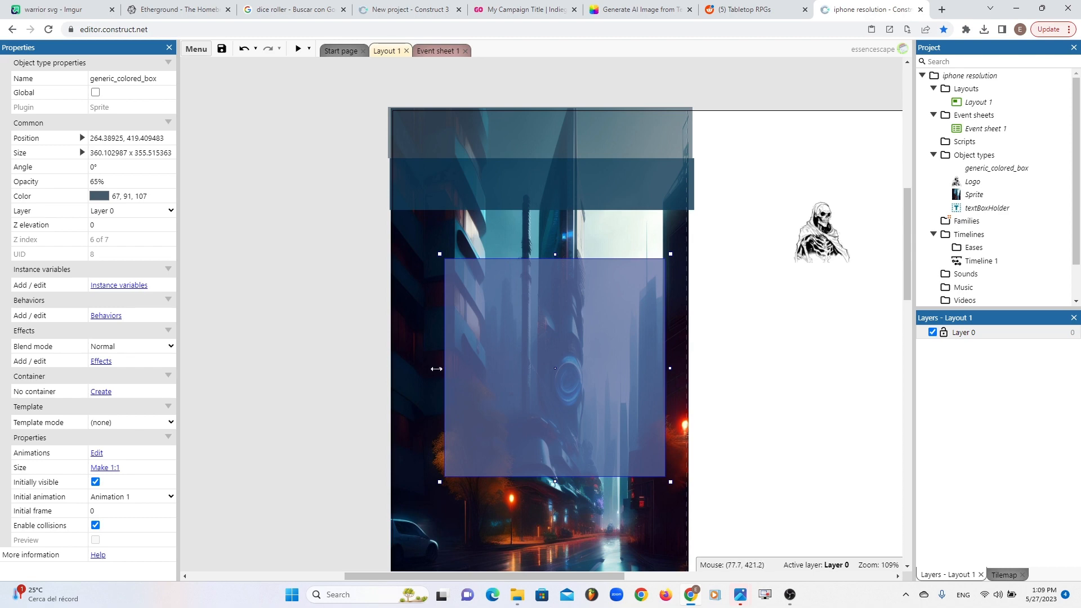
pyautogui.moveTo(436, 368); pyautogui.dragTo(399, 379)
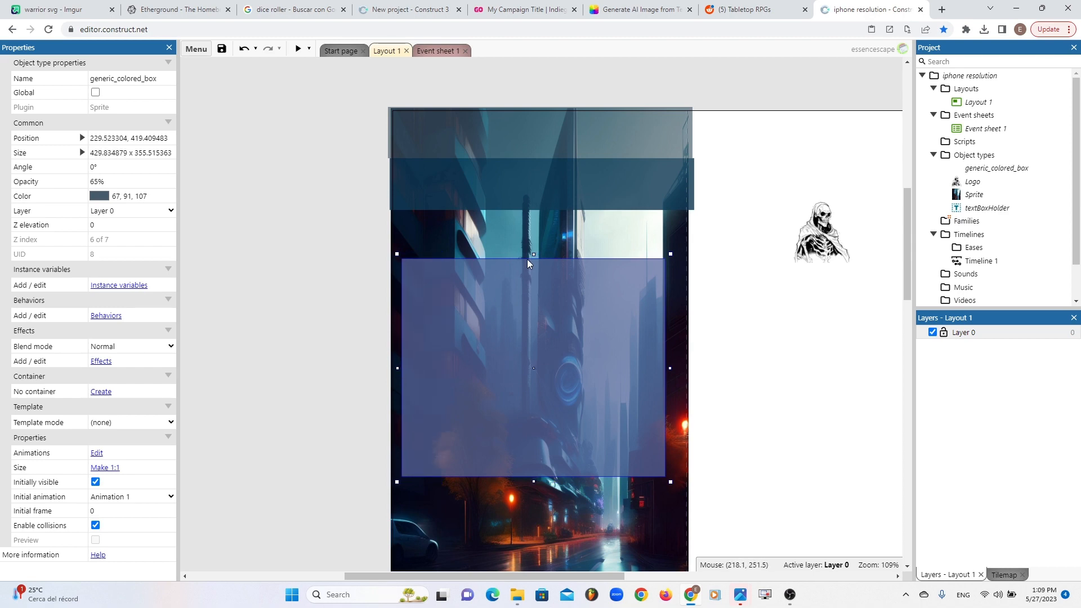
pyautogui.moveTo(532, 257); pyautogui.dragTo(533, 227)
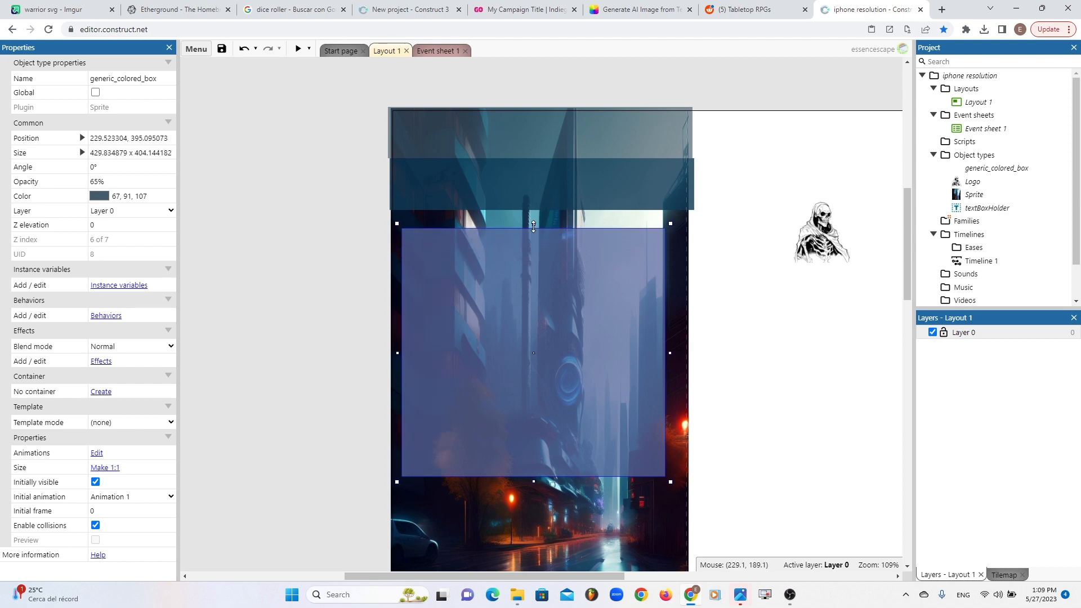
pyautogui.moveTo(673, 352); pyautogui.dragTo(679, 353)
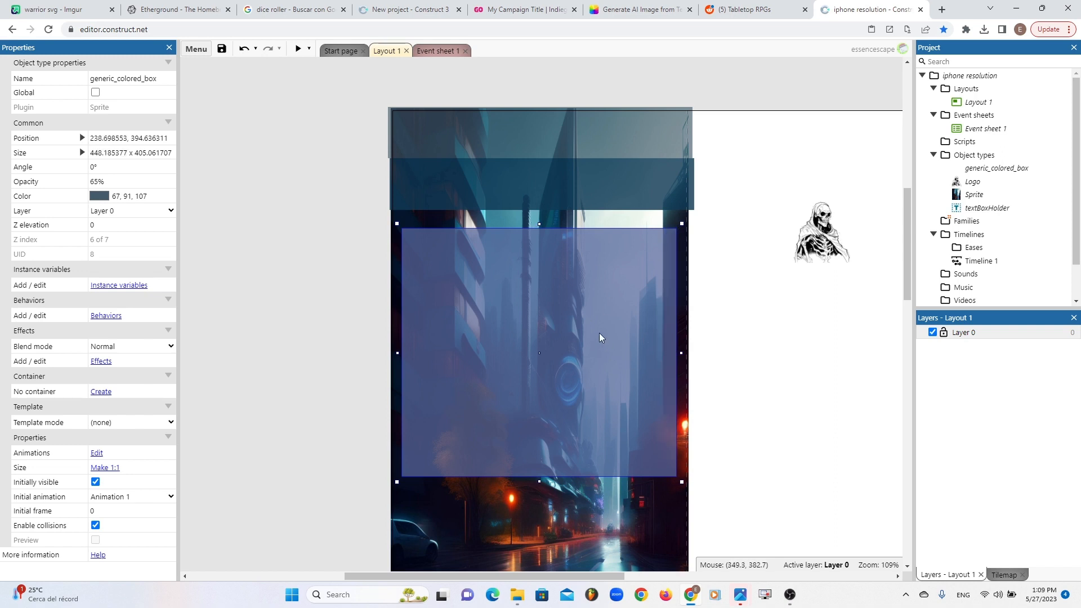
pyautogui.click(793, 408)
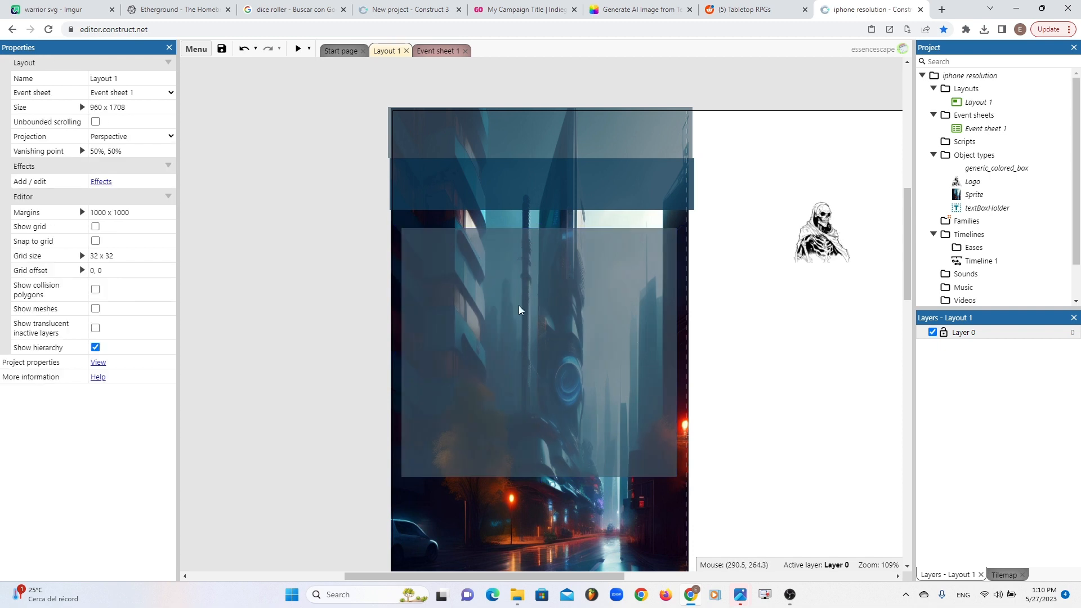
# - Paste a copy of the uppermost text box over the large panel and clear its box_text variable
pyautogui.click(558, 134)
pyautogui.rightClick(558, 134)
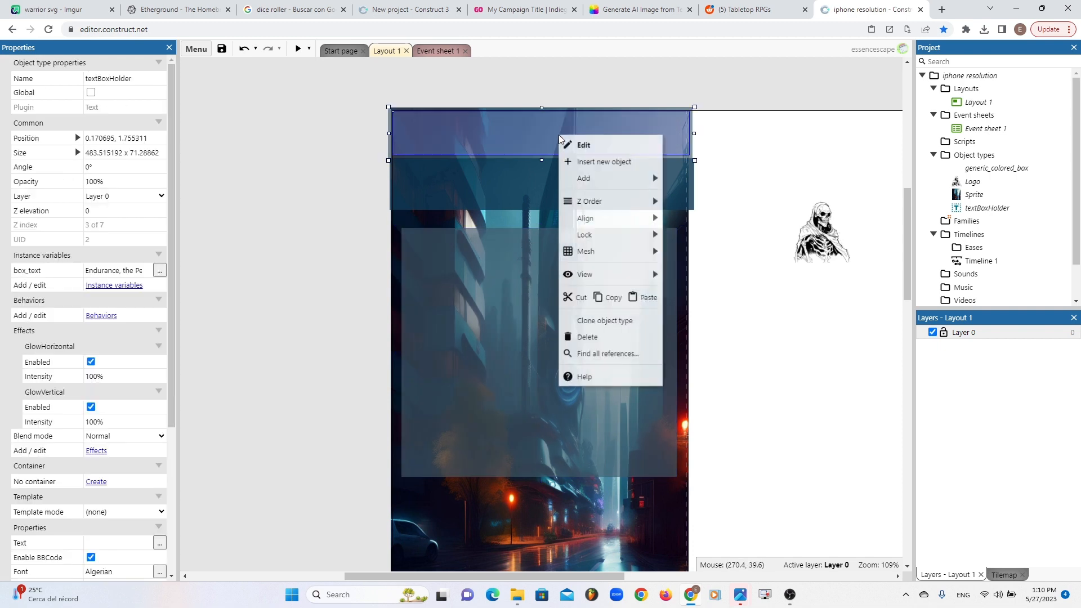
pyautogui.click(525, 135)
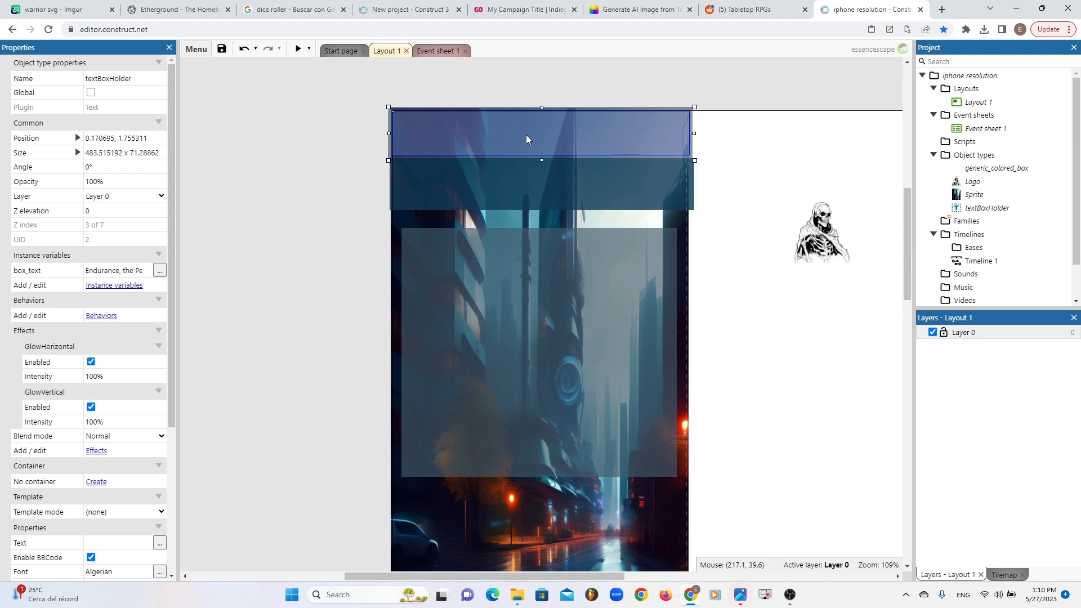
pyautogui.click(509, 291)
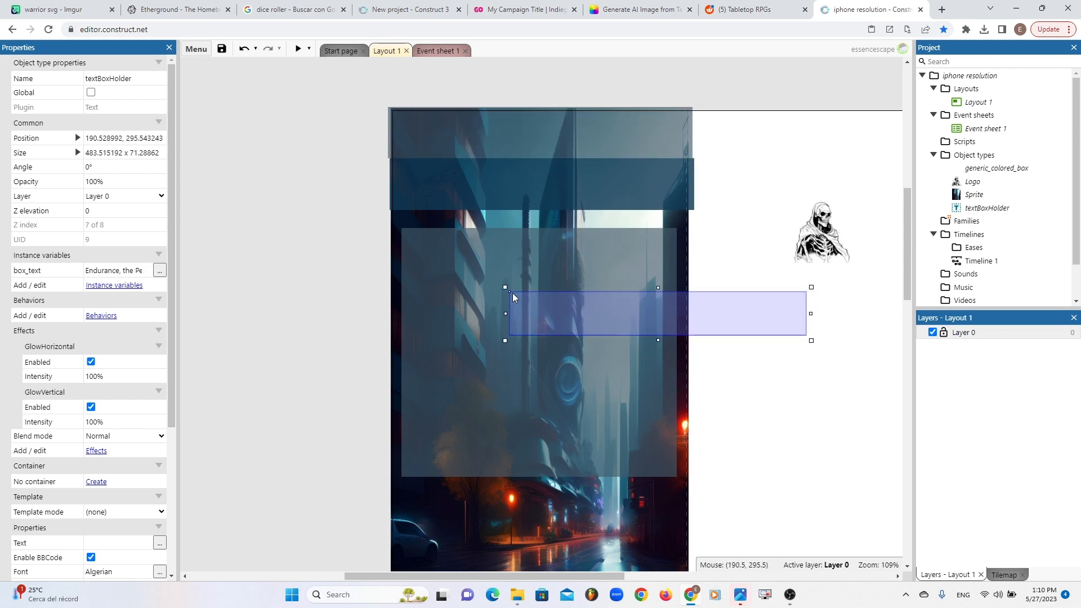
pyautogui.click(127, 271)
pyautogui.press('BackSpace')
# - Fit the copied text box inside the large panel at about 30, 204 with a size of about 417 × 377
pyautogui.moveTo(703, 331); pyautogui.dragTo(593, 299)
pyautogui.moveTo(704, 321); pyautogui.dragTo(641, 444)
pyautogui.moveTo(586, 378); pyautogui.dragTo(574, 365)
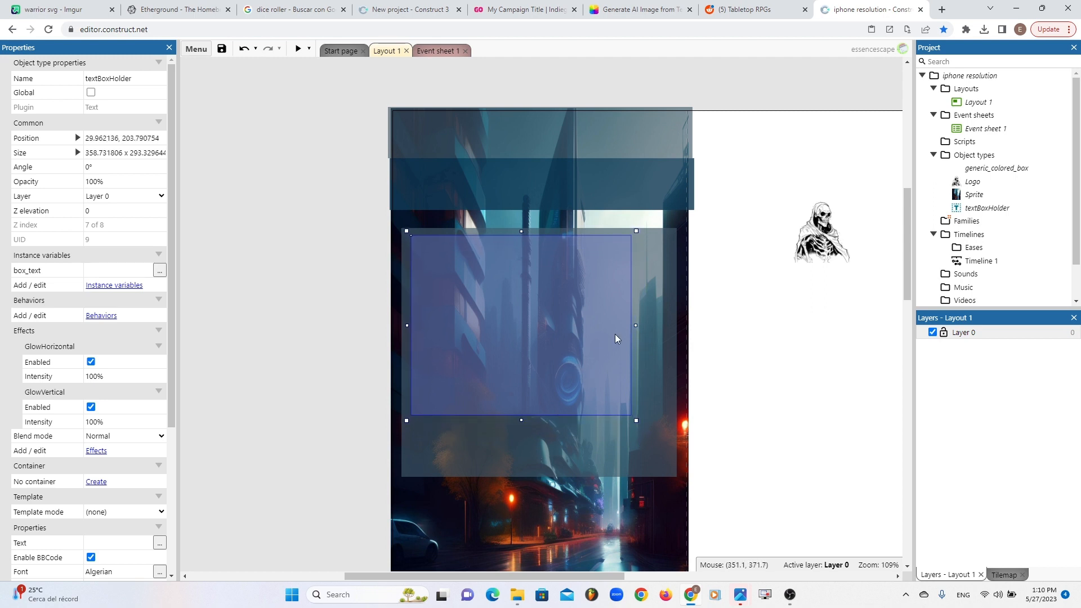
pyautogui.moveTo(637, 326); pyautogui.dragTo(673, 329)
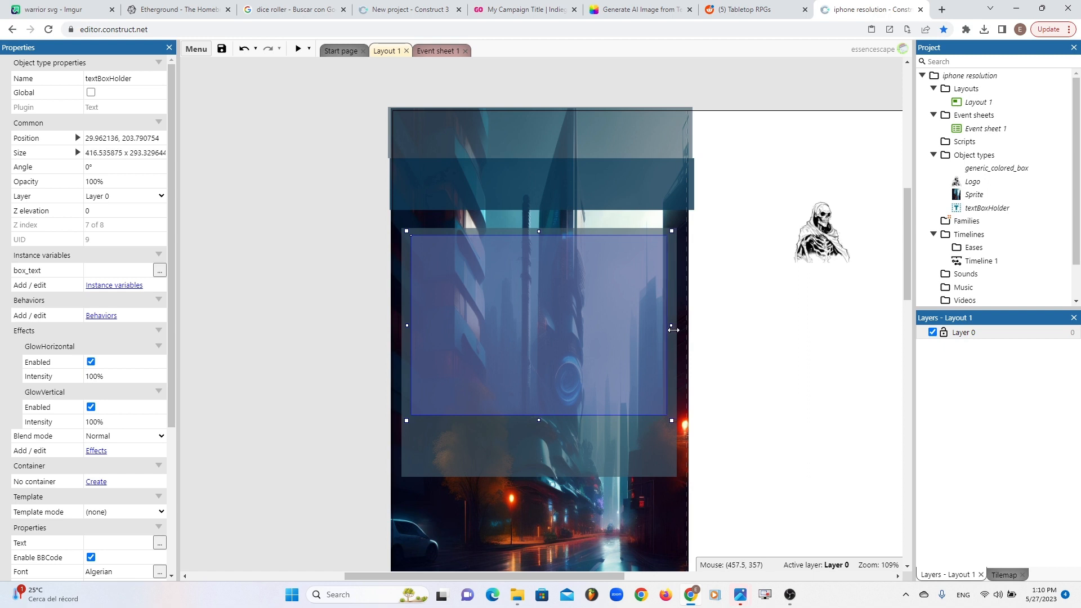
pyautogui.keyDown('ctrl'); pyautogui.scroll(-3, 673, 329); pyautogui.keyUp('ctrl')
pyautogui.keyDown('ctrl'); pyautogui.scroll(5, 671, 330); pyautogui.keyUp('ctrl')
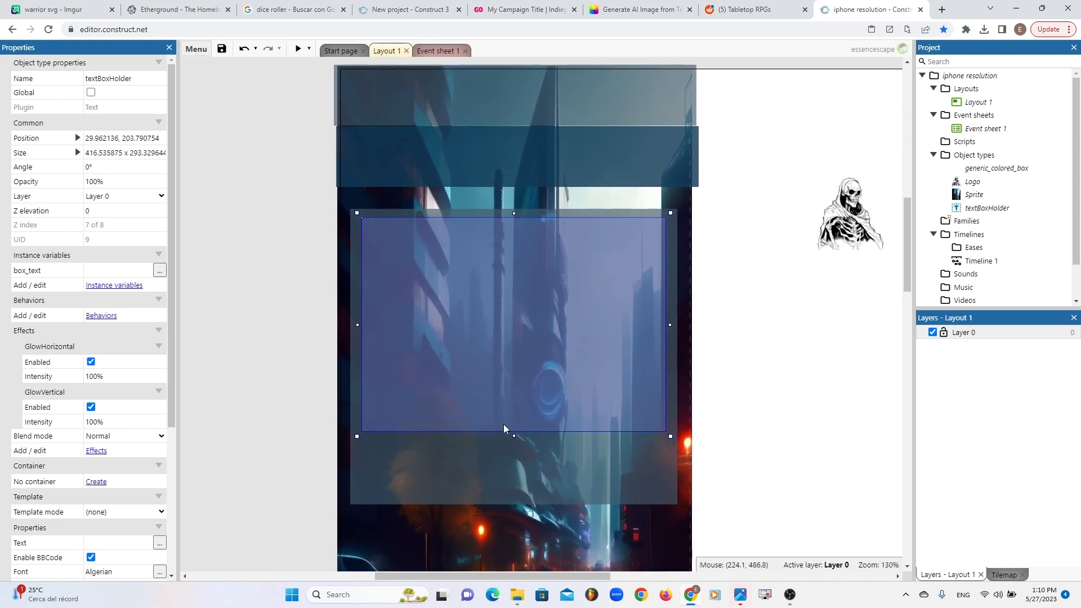
pyautogui.moveTo(514, 436); pyautogui.dragTo(508, 497)
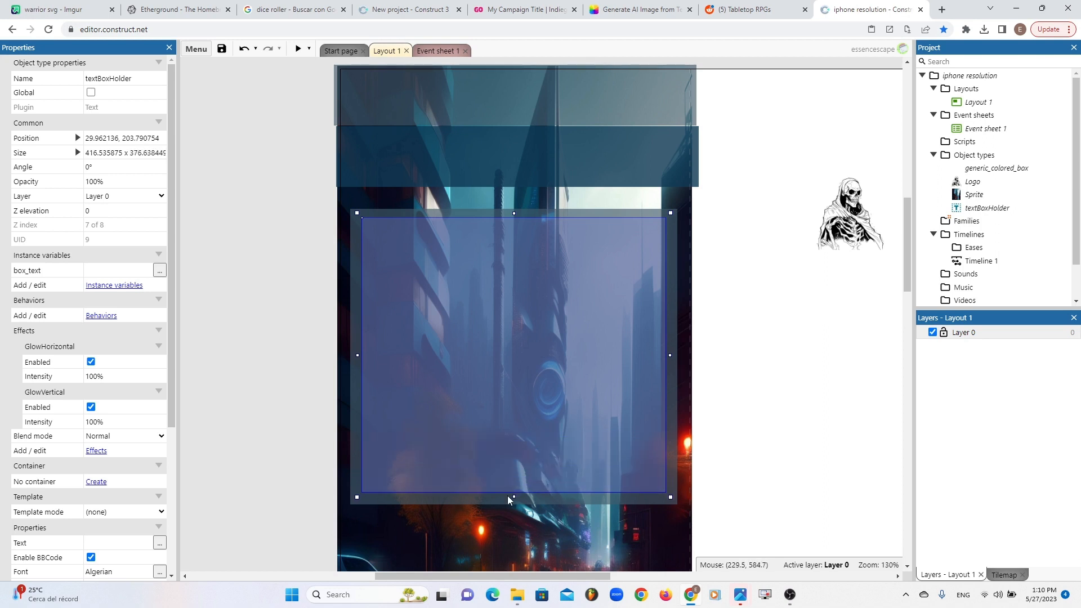
# - Set the large text box's box_text variable to "Game Phases:\n\nChoose"
pyautogui.click(131, 271)
pyautogui.write('Choo')
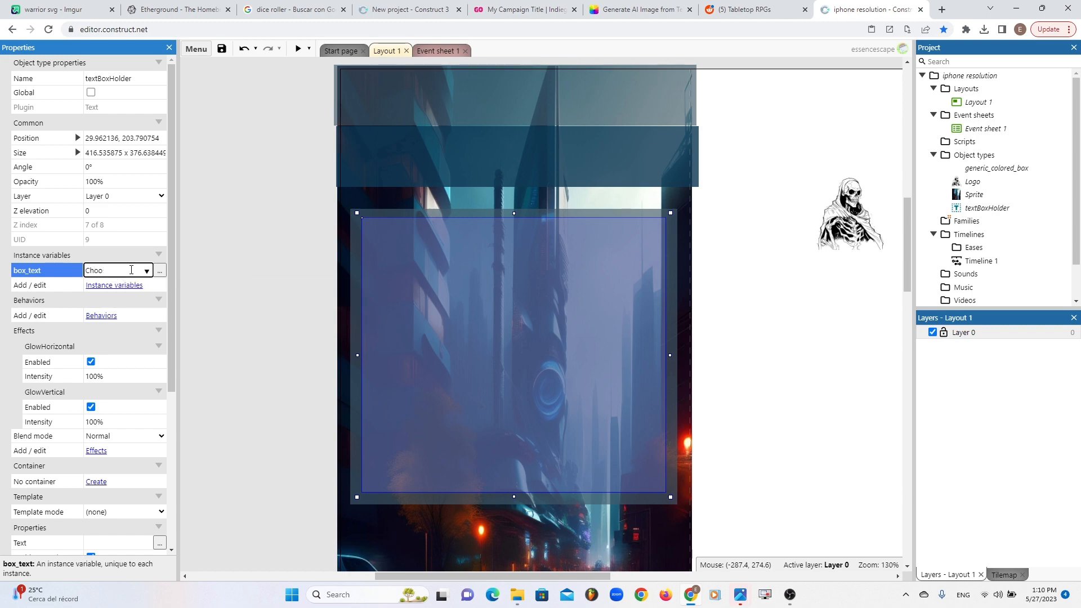
pyautogui.press('BackSpace')
pyautogui.press('BackSpace')
pyautogui.press('BackSpace')
pyautogui.press('BackSpace')
pyautogui.write('Ga,e')
pyautogui.press('BackSpace')
pyautogui.press('BackSpace')
pyautogui.write('me')
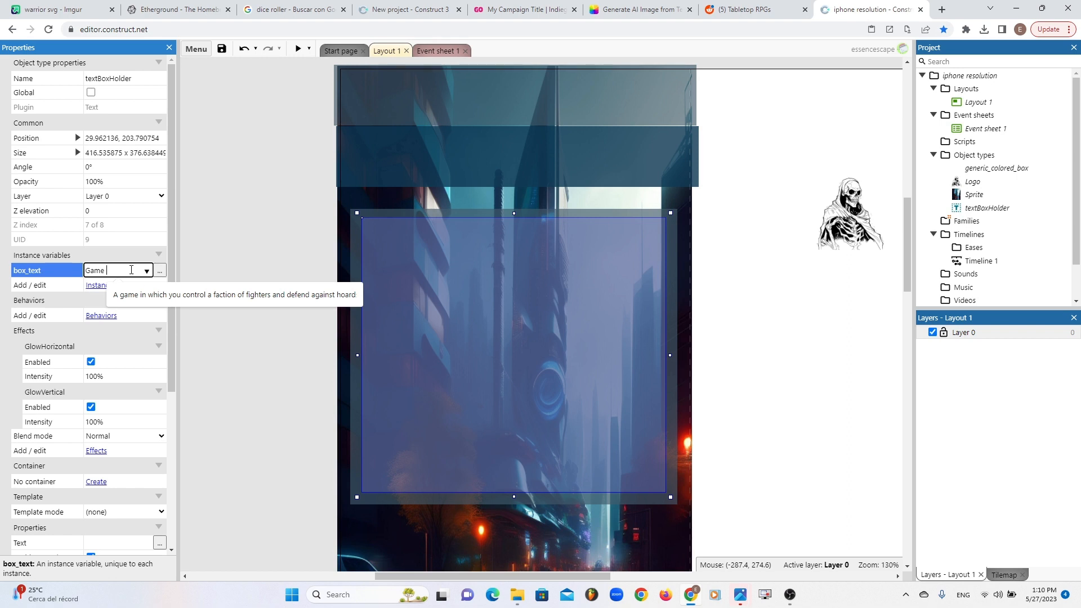
pyautogui.write(' Phases:')
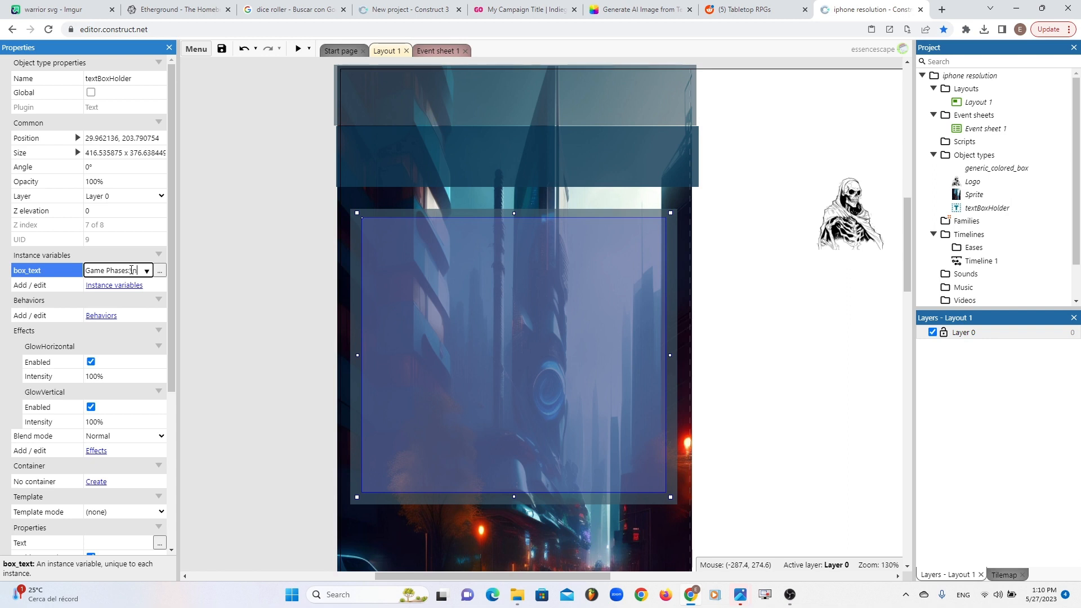
pyautogui.write('\\n\\nChoose')
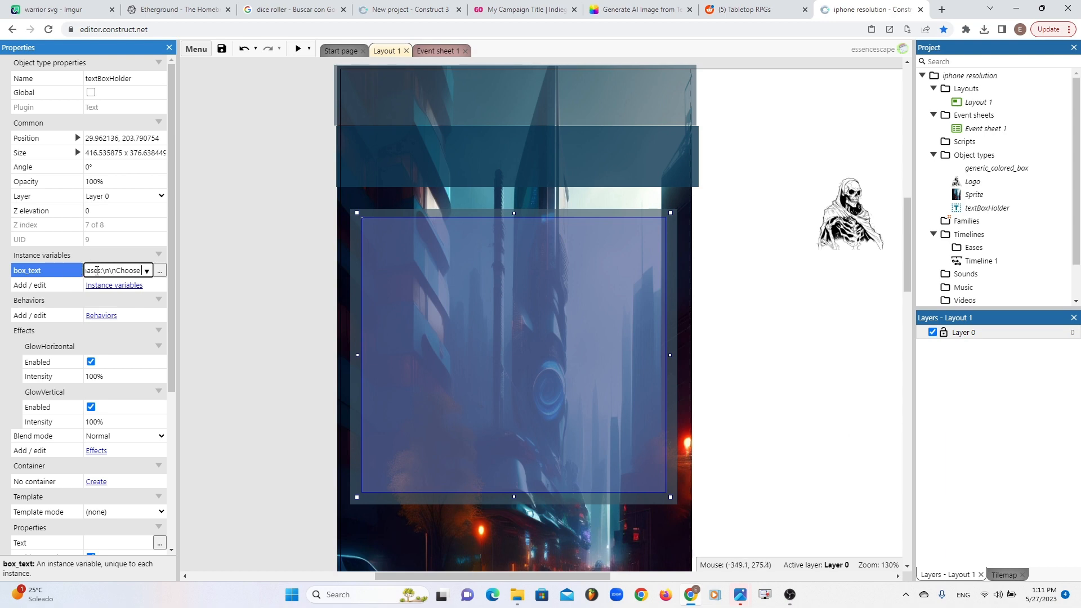
# - Move the "Game Phases:\n\nChoose" value from the box_text variable to the large text box's Text property
pyautogui.scroll(-3, 97, 272)
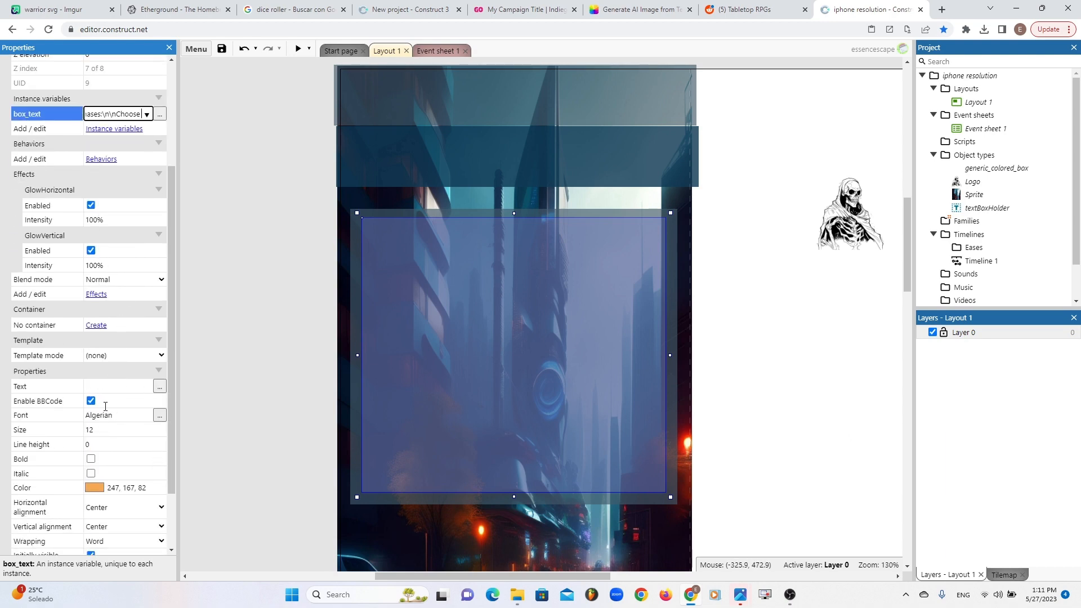
pyautogui.hotkey('ctrl', 'a')
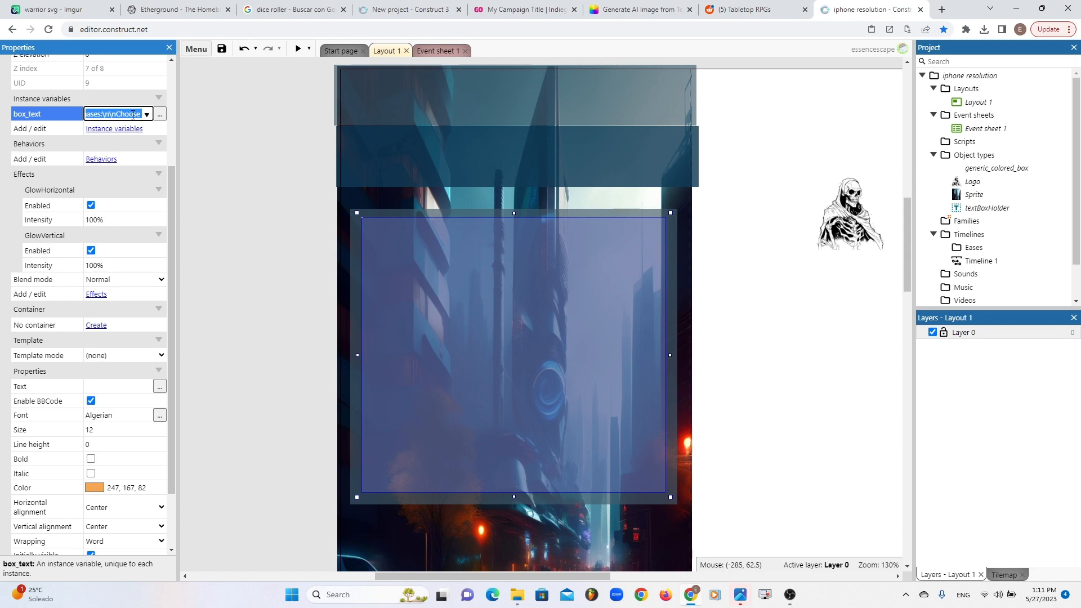
pyautogui.press('BackSpace')
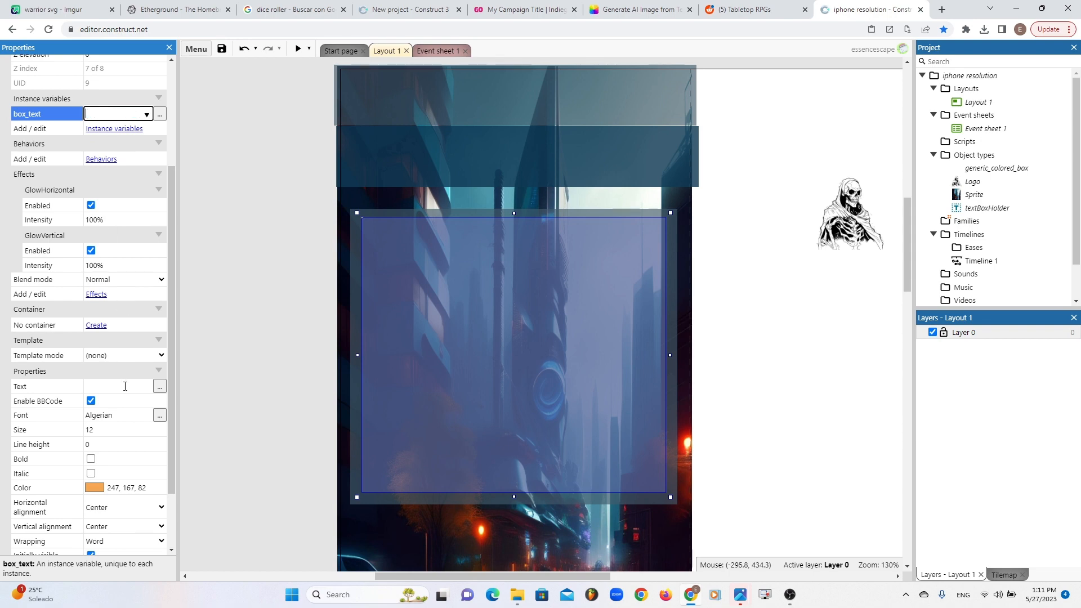
pyautogui.click(125, 386)
pyautogui.hotkey('ctrl', 'v')
pyautogui.click(254, 362)
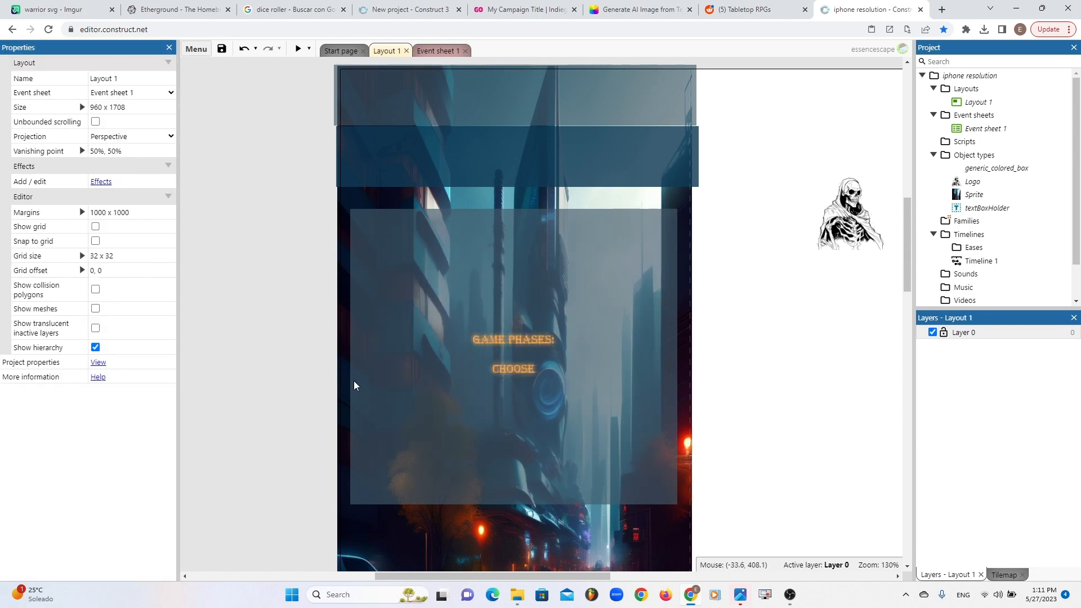
# - Set the vertical alignment of the Game Phases text box to Top
pyautogui.click(541, 367)
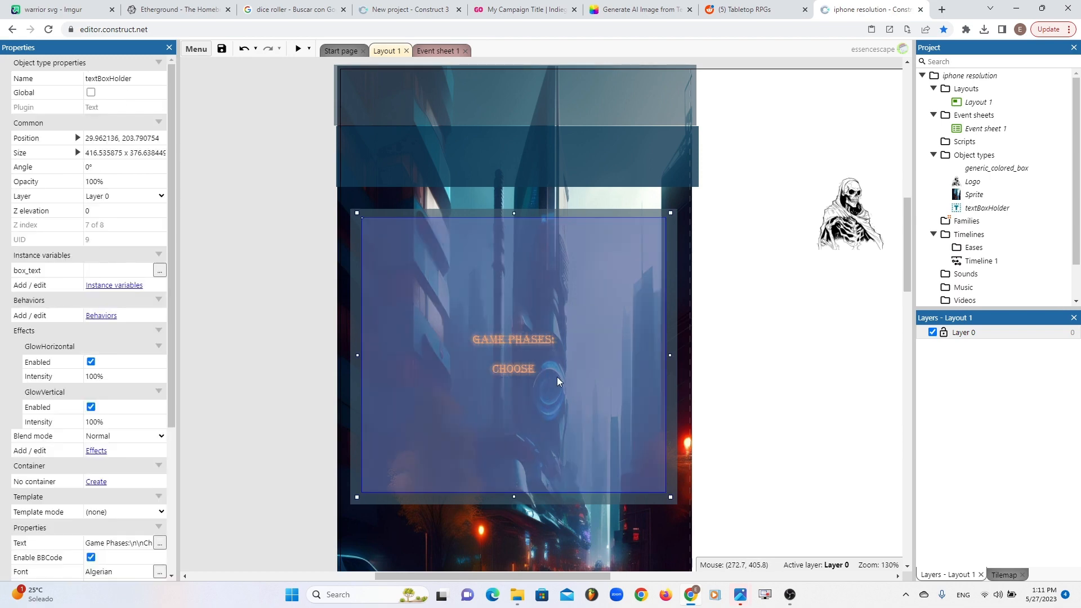
pyautogui.click(130, 541)
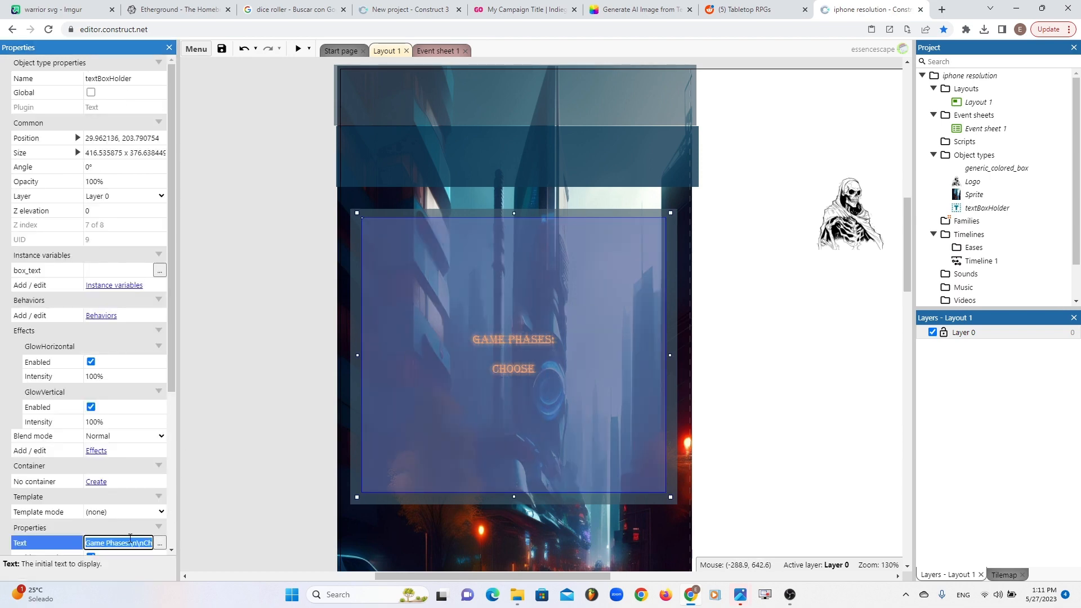
pyautogui.press('End')
pyautogui.hscroll(-1, 130, 539)
pyautogui.scroll(-1, 130, 539)
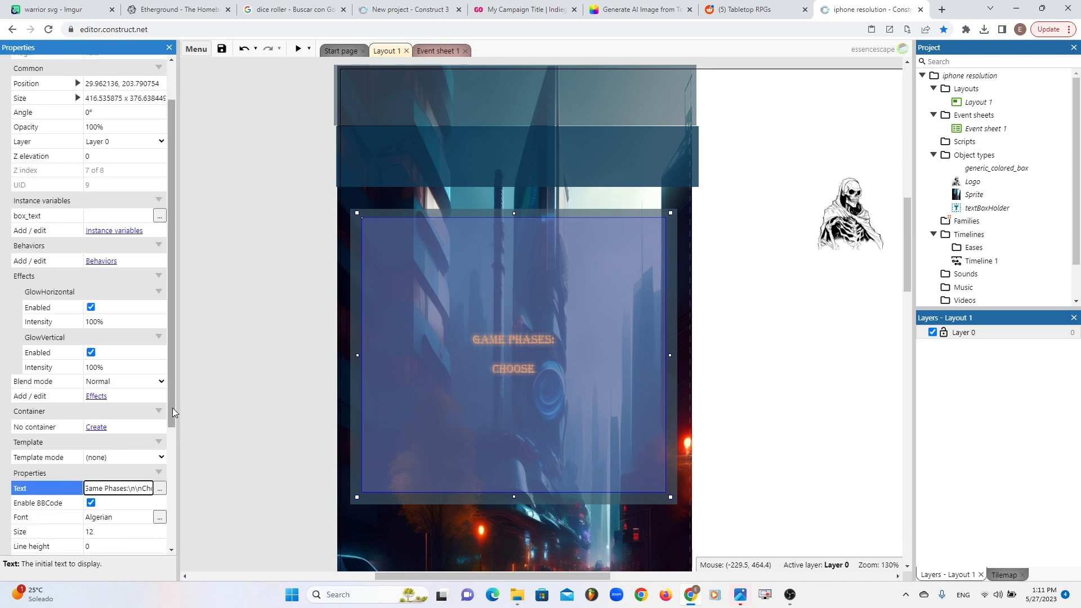
pyautogui.moveTo(172, 408); pyautogui.dragTo(182, 535)
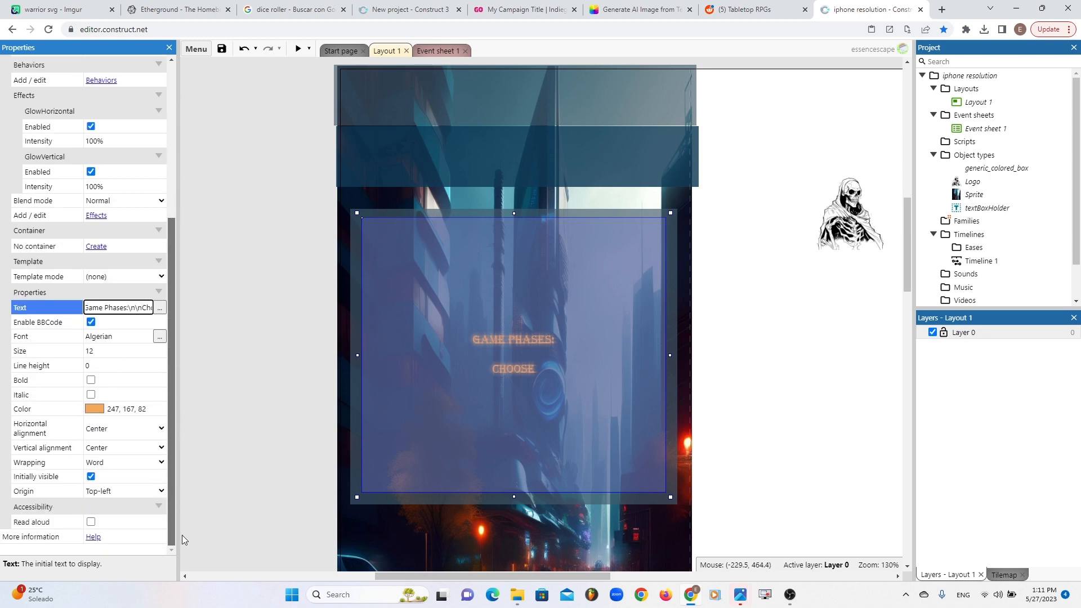
pyautogui.click(161, 447)
pyautogui.click(152, 460)
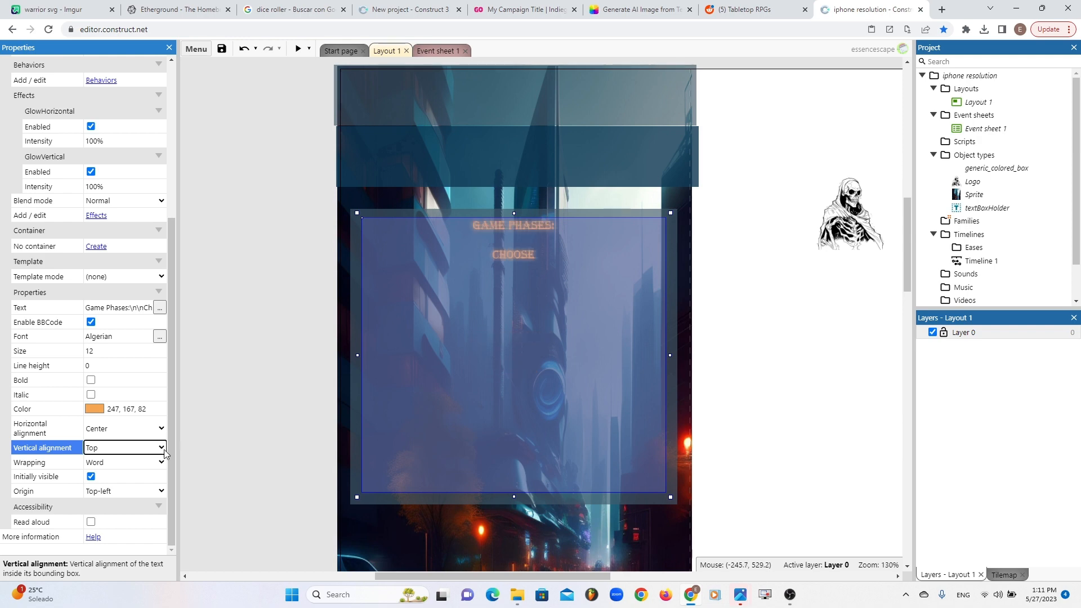
# - Complete the text after "Choose" with "from 5 factions: 1. Mercenaries 2. Artificial Intelligence 3. Military 4. Hunters 5. Civilians"
pyautogui.click(137, 308)
pyautogui.press('End')
pyautogui.write('fr')
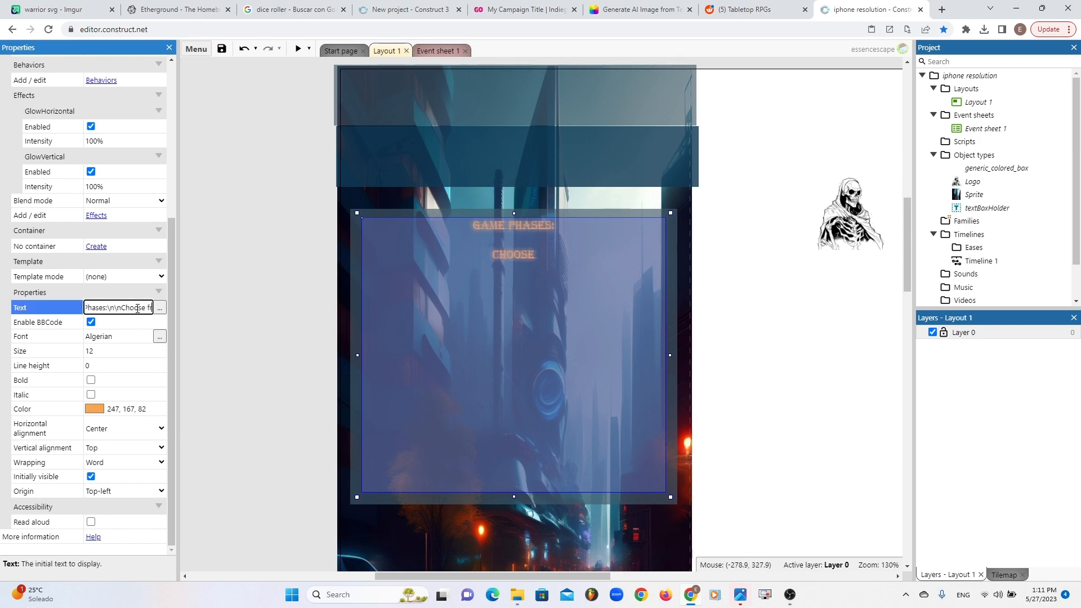
pyautogui.write('om 5 faction')
pyautogui.write('s:')
pyautogui.write(' 1')
pyautogui.write('. Merce')
pyautogui.write('naries 2')
pyautogui.write('. Artifi')
pyautogui.write('cial Intellig')
pyautogui.write('ence 3.')
pyautogui.write(' Milit')
pyautogui.write('ary')
pyautogui.write(' 4. ')
pyautogui.write('Hunters')
pyautogui.write(' 5. C')
pyautogui.write('ivilians')
pyautogui.press('Tab')
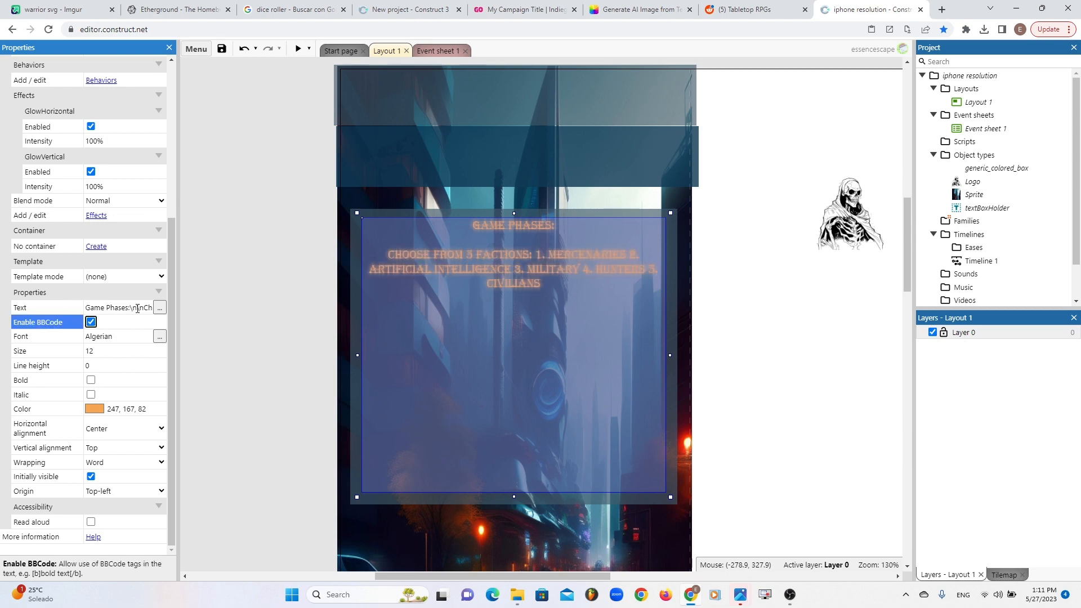
pyautogui.click(787, 294)
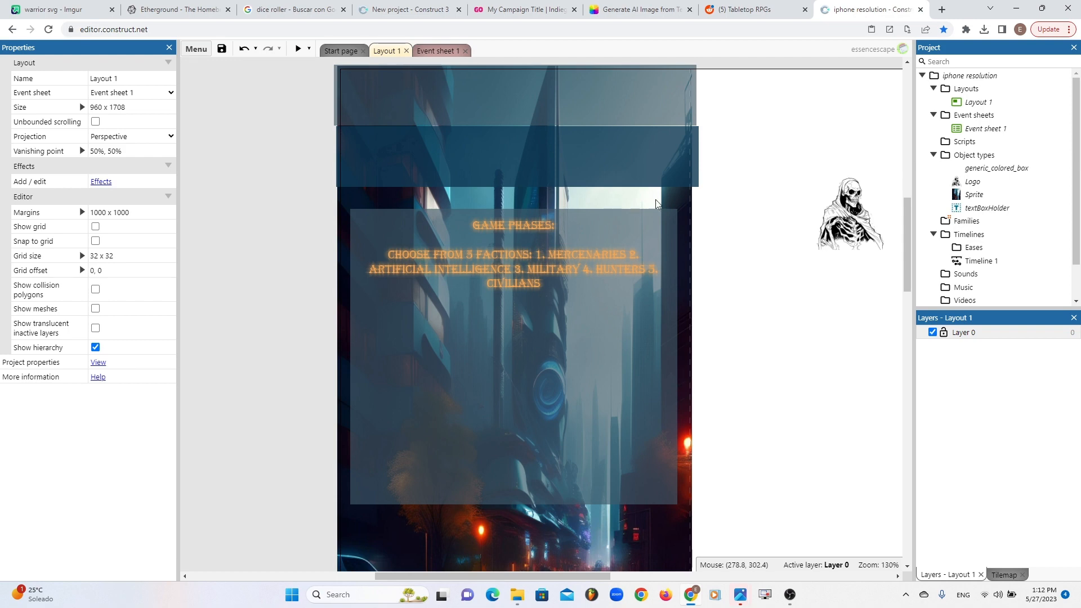
# - Select the dark blue panel together with its text box and nudge both slightly upward against the uppermost panel
pyautogui.click(693, 145)
pyautogui.keyDown('shift'); pyautogui.click(698, 139); pyautogui.keyUp('shift')
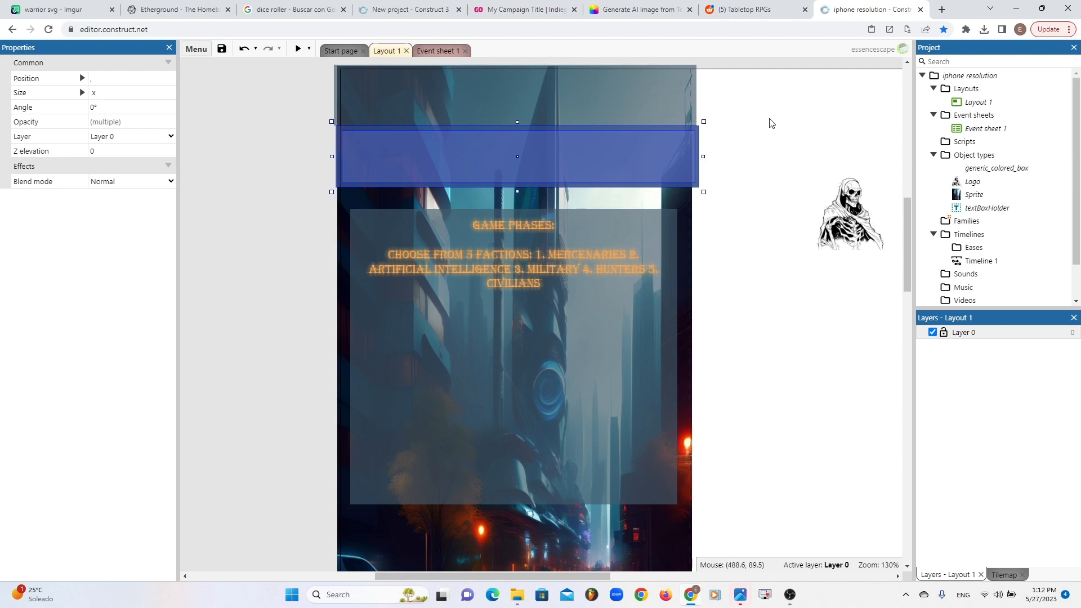
pyautogui.press('Up')
pyautogui.press('Up')
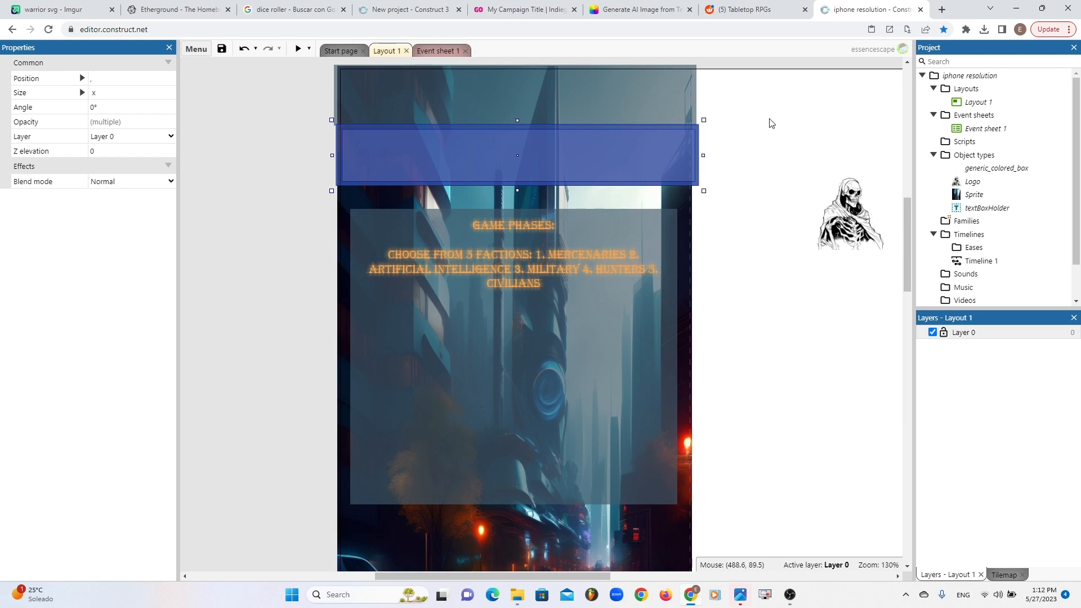
pyautogui.press('Up')
pyautogui.press('Up')
pyautogui.click(770, 120)
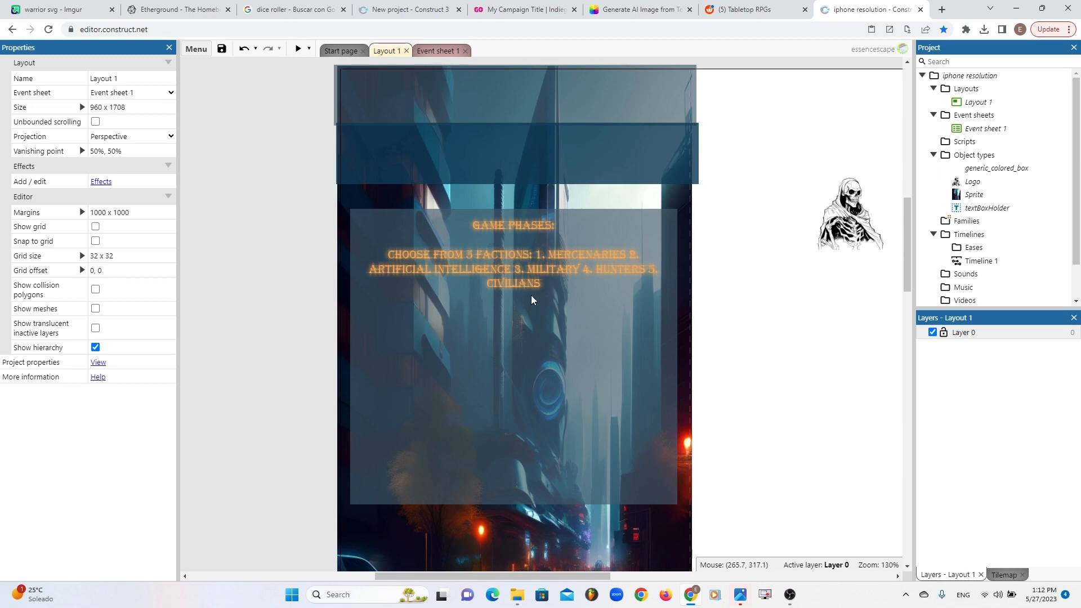
# - Append a new paragraph beginning with "Roll a" and a d10 roll to the Game Phases text box, after the faction list
pyautogui.click(524, 268)
pyautogui.scroll(-2, 134, 548)
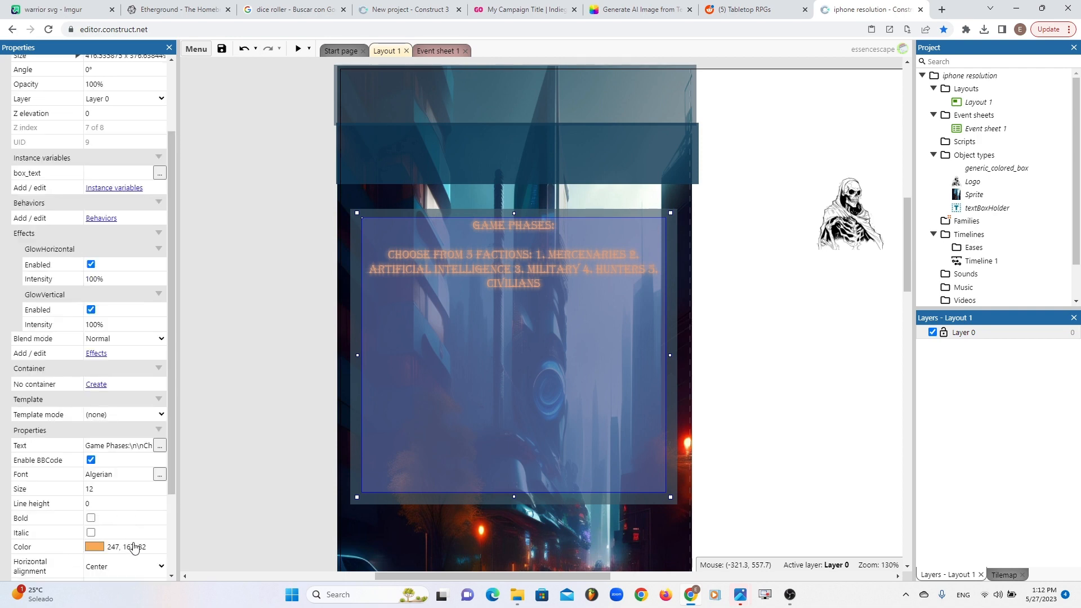
pyautogui.click(132, 442)
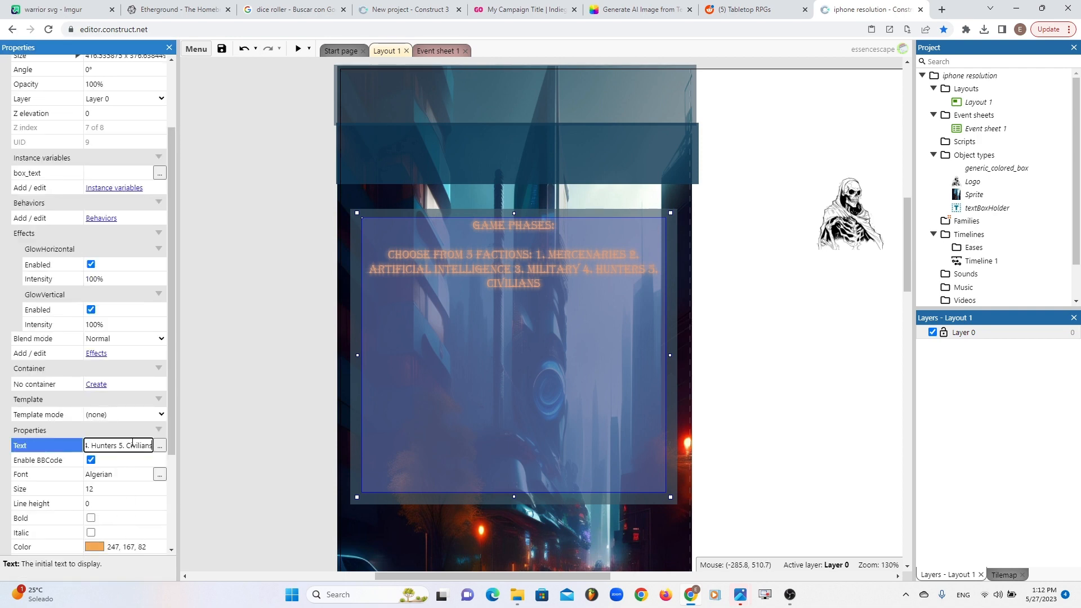
pyautogui.write('\\n\\n')
pyautogui.write('Roll a')
pyautogui.write(' d')
pyautogui.write('10 for')
pyautogui.write(' your')
# - Insert "Choose abilities and skills for your faction" as a separate paragraph before the "Roll a" sentence
pyautogui.press('Left')
pyautogui.press('Left')
pyautogui.press('Left')
pyautogui.press('Left')
pyautogui.press('Left')
pyautogui.press('Left')
pyautogui.press('Left')
pyautogui.press('Left')
pyautogui.press('Left')
pyautogui.press('Left')
pyautogui.press('Left')
pyautogui.press('Left')
pyautogui.press('Left')
pyautogui.press('Left')
pyautogui.press('Left')
pyautogui.press('Left')
pyautogui.press('Left')
pyautogui.press('Left')
pyautogui.press('Left')
pyautogui.press('Left')
pyautogui.press('Left')
pyautogui.press('Left')
pyautogui.press('Left')
pyautogui.press('Left')
pyautogui.press('Left')
pyautogui.press('Left')
pyautogui.press('Right')
pyautogui.press('Right')
pyautogui.press('Right')
pyautogui.press('Right')
pyautogui.press('Right')
pyautogui.press('Right')
pyautogui.press('Right')
pyautogui.press('Right')
pyautogui.press('Right')
pyautogui.press('Right')
pyautogui.press('Right')
pyautogui.press('Right')
pyautogui.press('Right')
pyautogui.press('Right')
pyautogui.press('Right')
pyautogui.press('Right')
pyautogui.press('Right')
pyautogui.press('Right')
pyautogui.press('Right')
pyautogui.press('Right')
pyautogui.press('Right')
pyautogui.press('Right')
pyautogui.press('Right')
pyautogui.press('Right')
pyautogui.press('Left')
pyautogui.press('Left')
pyautogui.press('Left')
pyautogui.press('Left')
pyautogui.press('Left')
pyautogui.press('Left')
pyautogui.press('Left')
pyautogui.press('Left')
pyautogui.press('Left')
pyautogui.press('Left')
pyautogui.press('Left')
pyautogui.press('Left')
pyautogui.press('Left')
pyautogui.press('Left')
pyautogui.press('Left')
pyautogui.press('Left')
pyautogui.press('Left')
pyautogui.press('Left')
pyautogui.press('Left')
pyautogui.press('Left')
pyautogui.press('Left')
pyautogui.press('Left')
pyautogui.press('Left')
pyautogui.press('Left')
pyautogui.press('Left')
pyautogui.press('Left')
pyautogui.write('Choose abilities and skills for your faction\\n\\')
# - Complete the last paragraph as "Roll a d6 for your abilities and a d10 for your skills. The Gamemaster uses a single d8 as a challenge rating."
pyautogui.write('for yl your skills. The Game maa fixe')
pyautogui.write('d8 as a challenge rating.')
pyautogui.press('Tab')
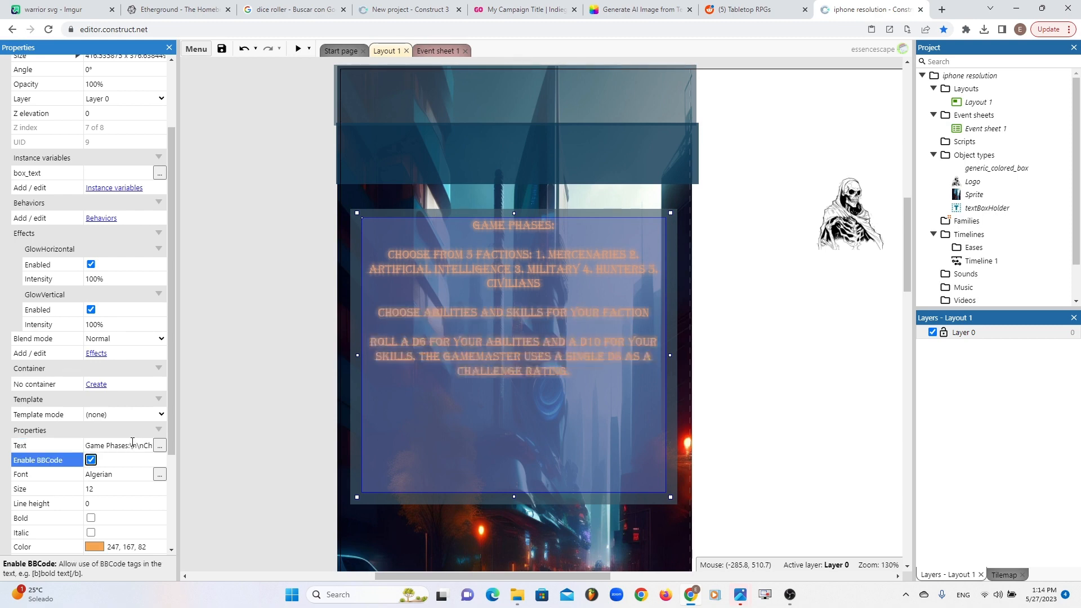
pyautogui.click(290, 364)
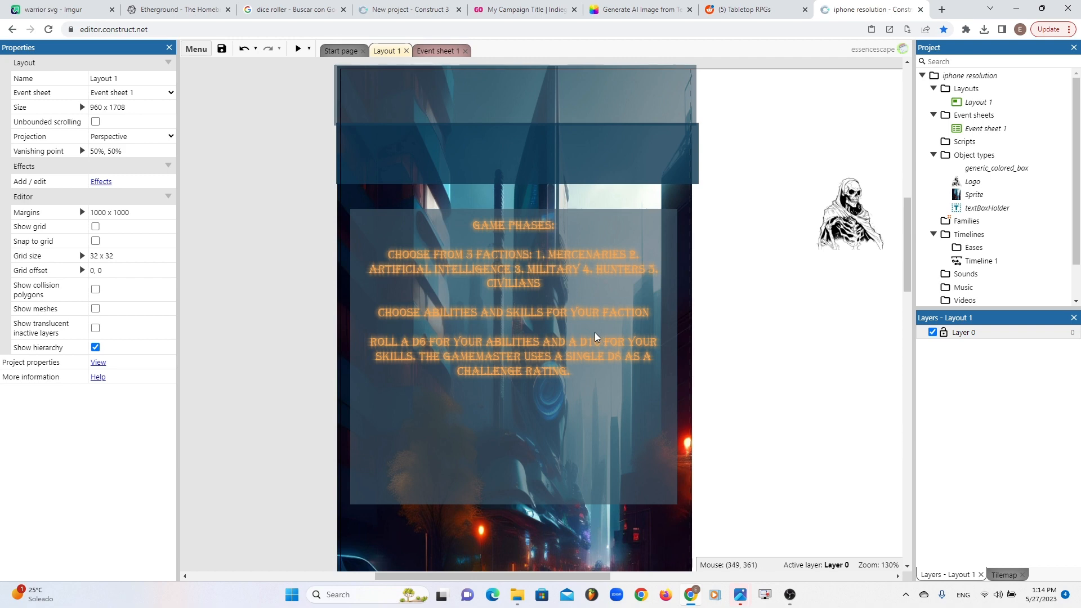
# - Preview the layout to check the Game Phases text, and close the preview
pyautogui.scroll(2, 580, 323)
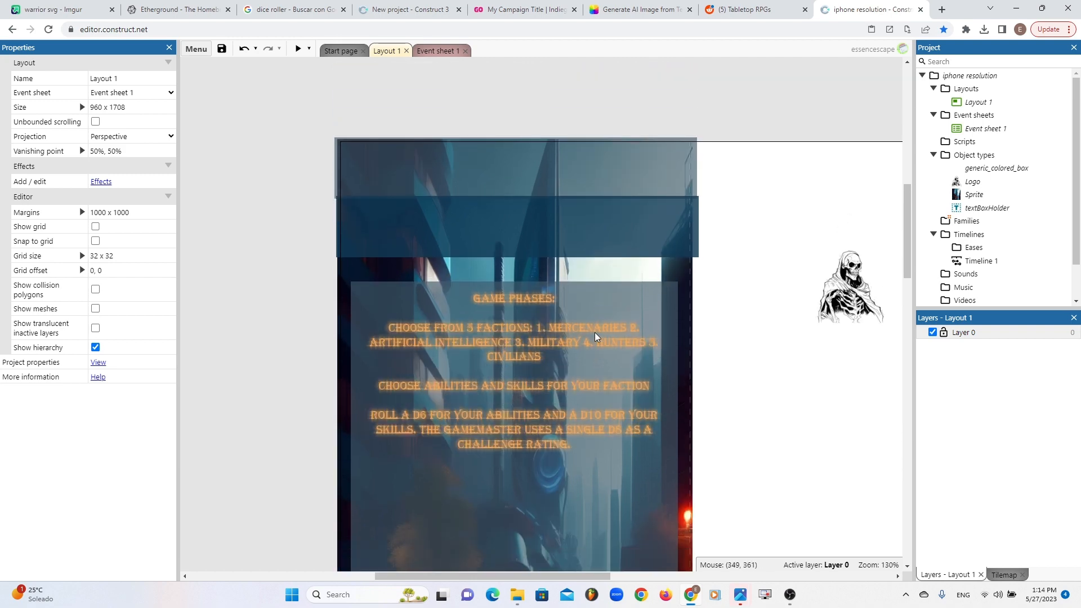
pyautogui.click(296, 49)
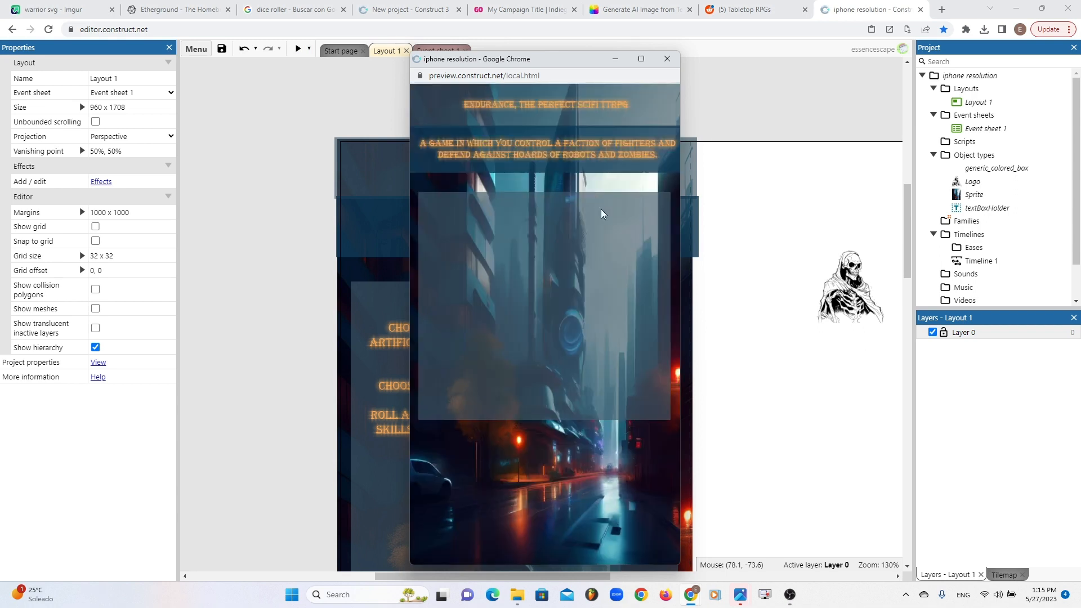
pyautogui.click(669, 59)
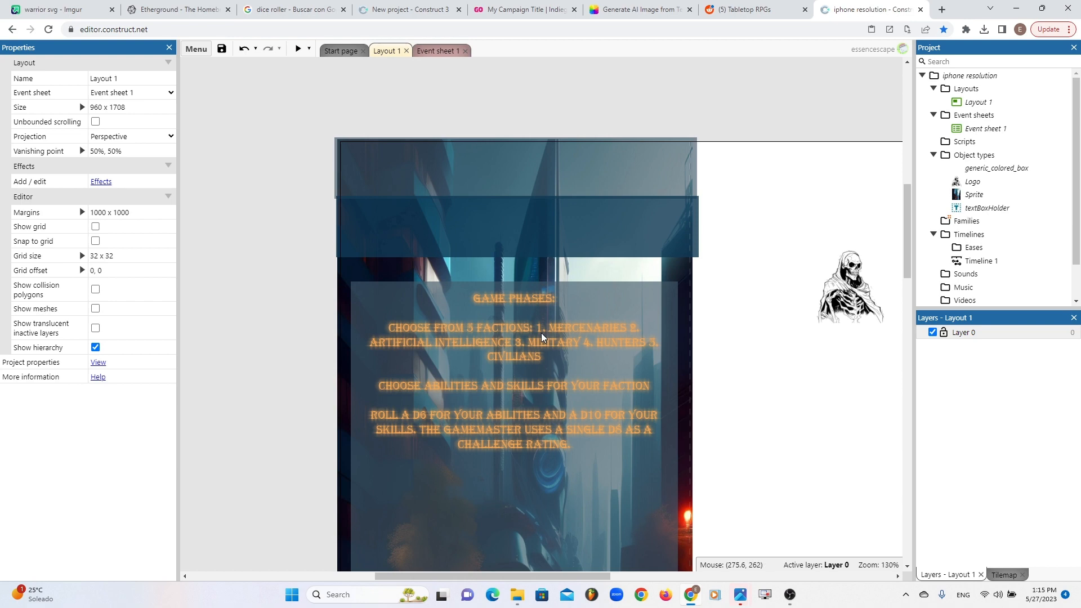
# - Check the event sheet's start-of-layout text action and the box_text variable of the Game Phases text box
pyautogui.click(542, 337)
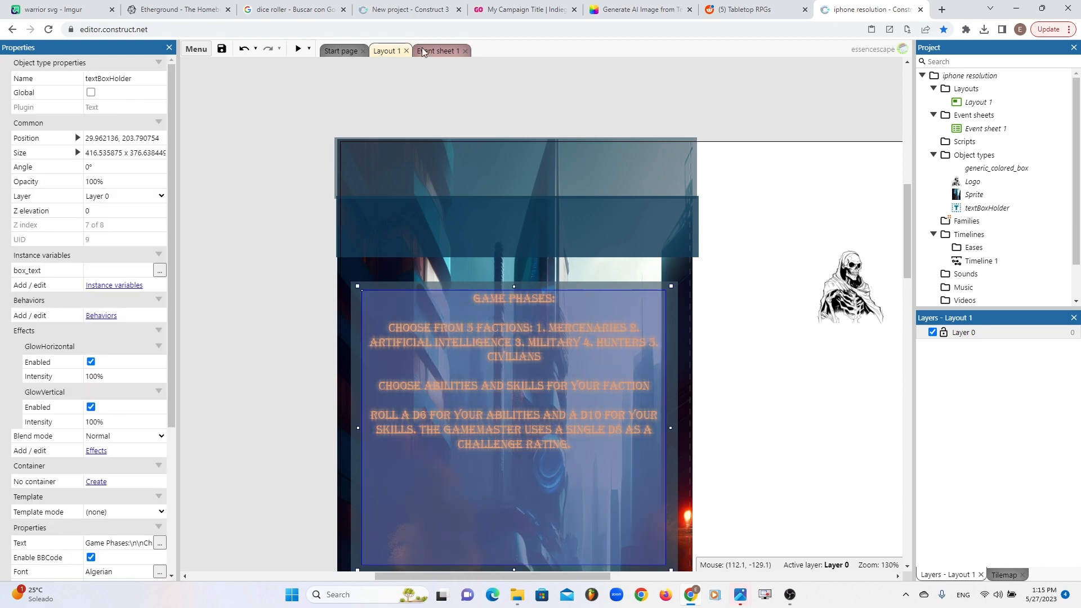
pyautogui.click(424, 52)
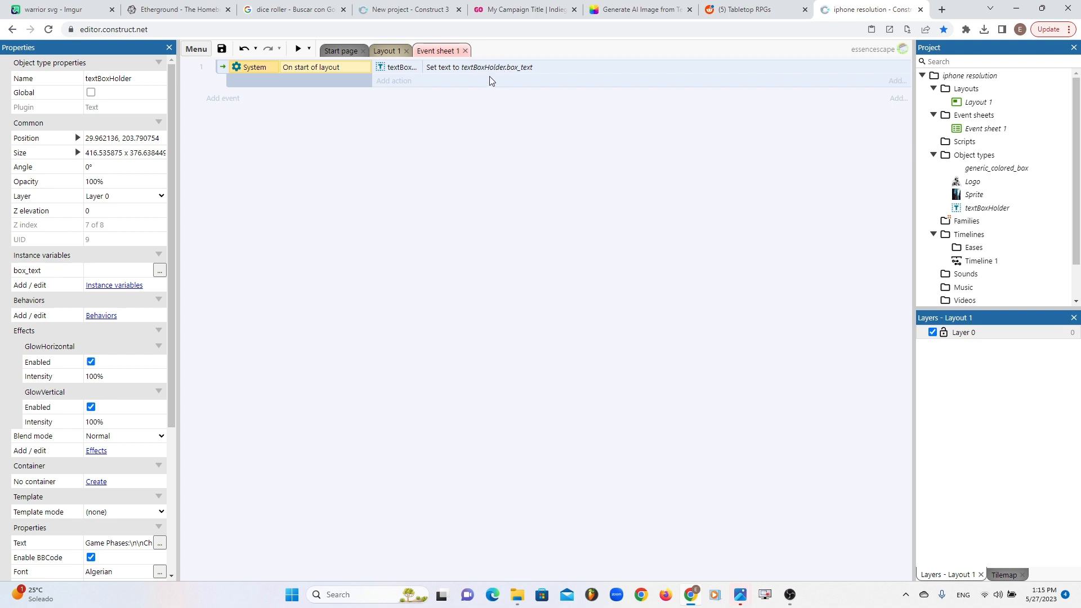
pyautogui.click(386, 55)
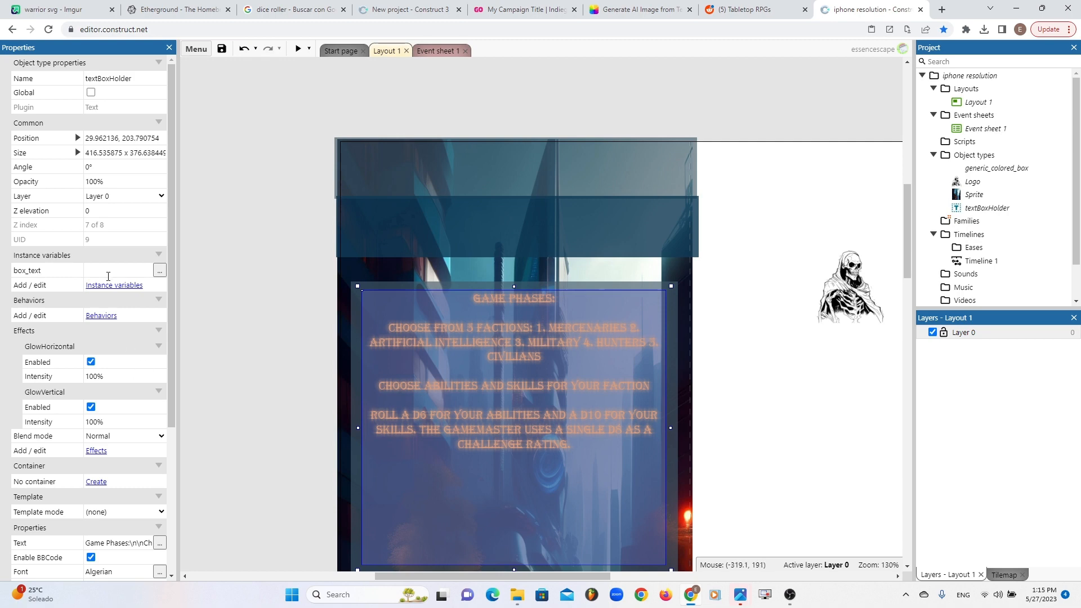
pyautogui.click(106, 267)
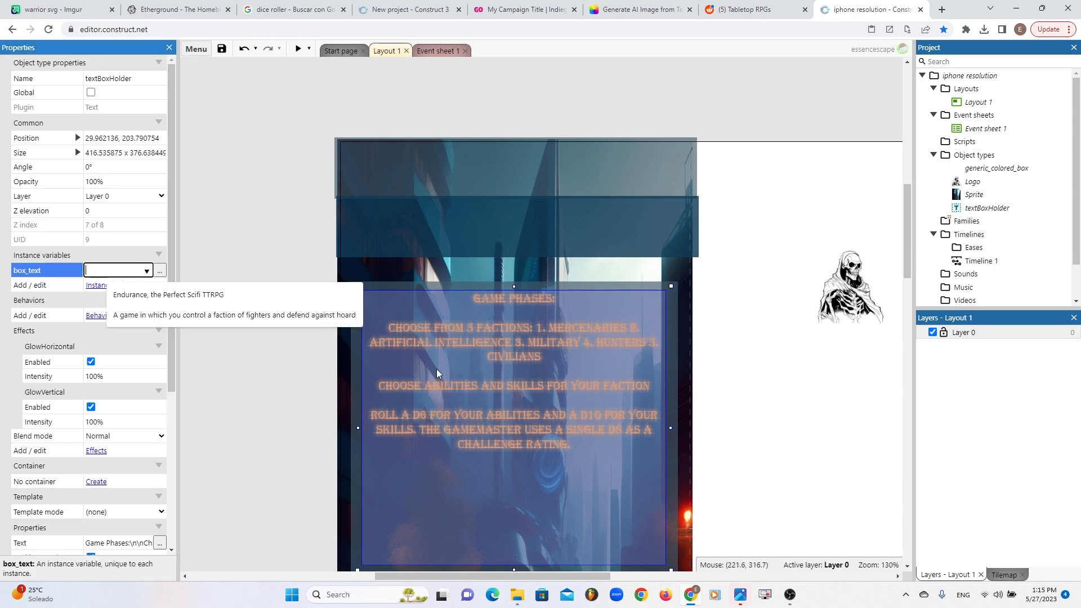
pyautogui.click(498, 364)
# - Copy the full Game Phases description from the text box's Text property into its box_text variable
pyautogui.scroll(-4, 130, 368)
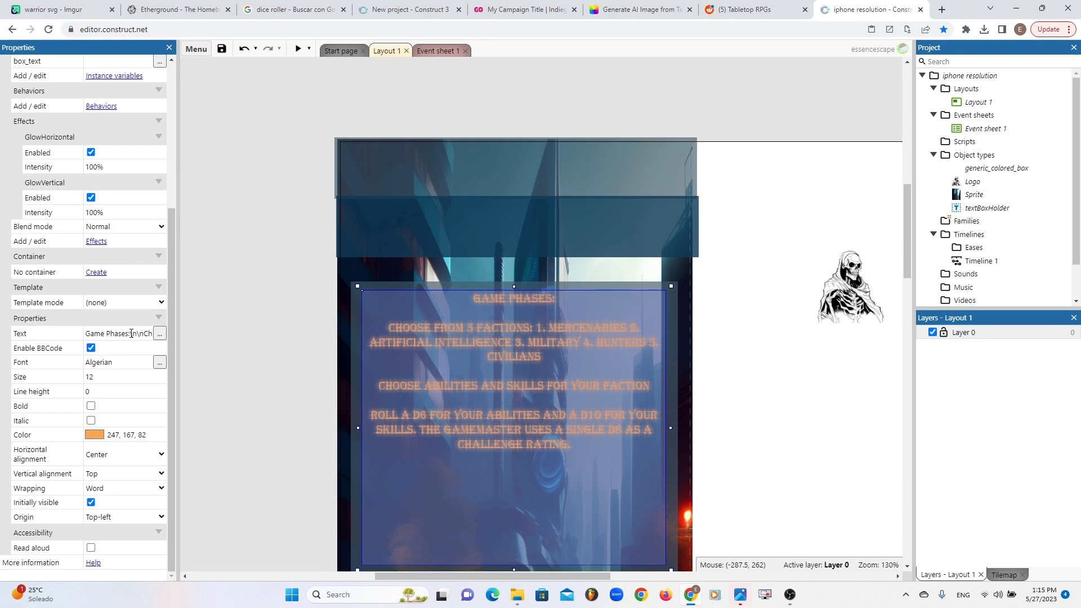
pyautogui.scroll(3, 132, 248)
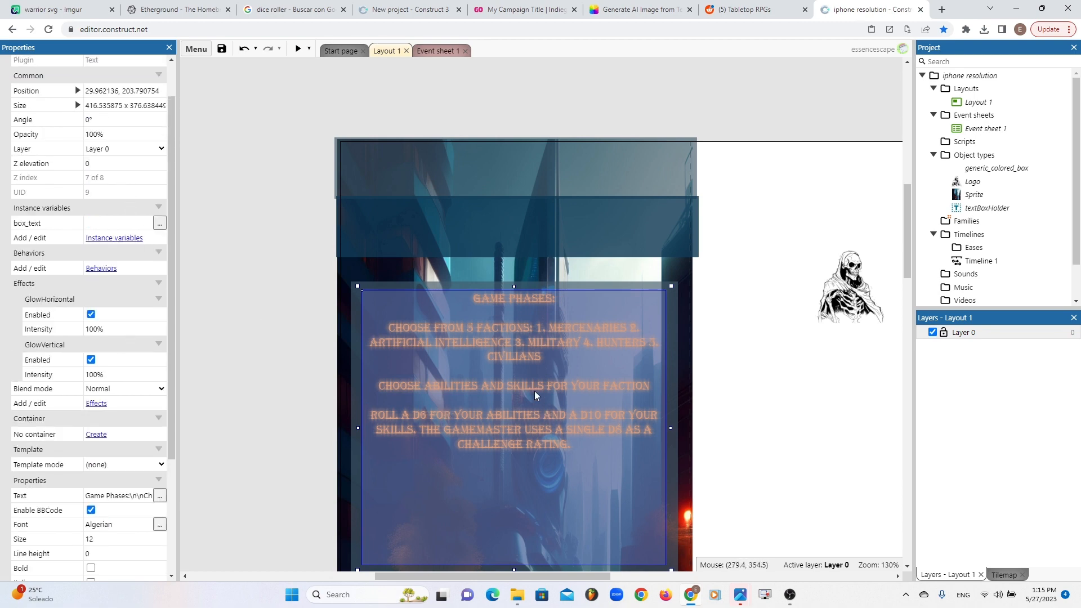
pyautogui.click(133, 495)
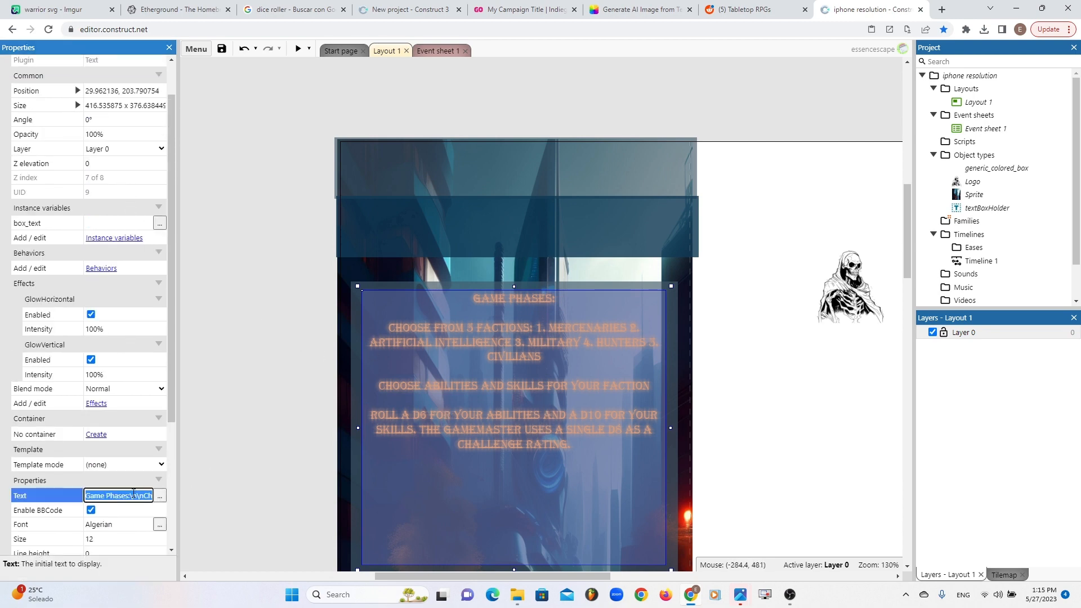
pyautogui.click(125, 225)
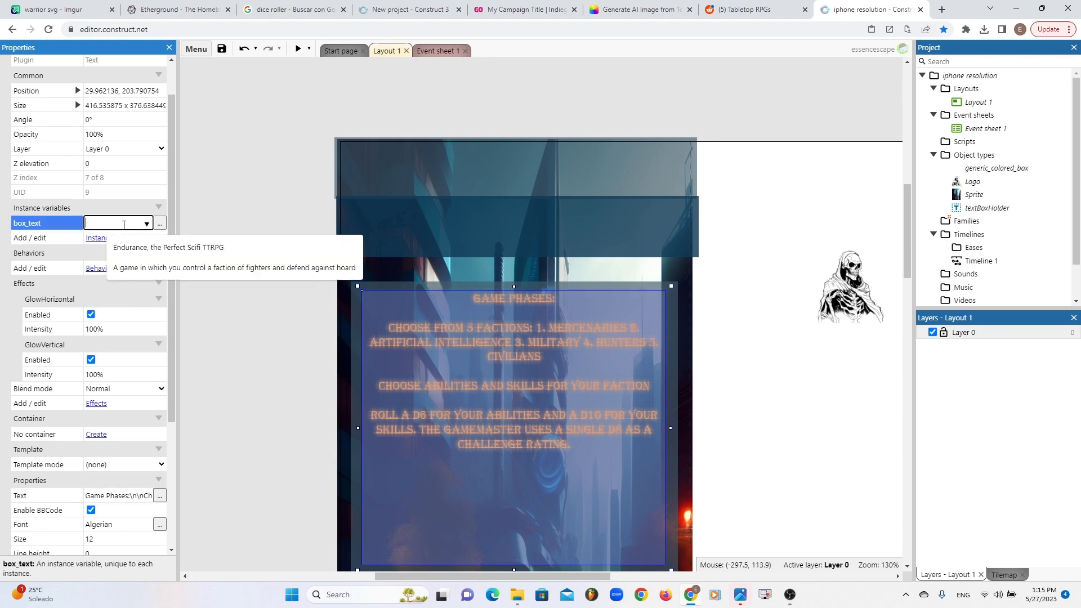
pyautogui.hotkey('ctrl', 'v')
# - Clear the Text property of the Game Phases text box
pyautogui.click(134, 496)
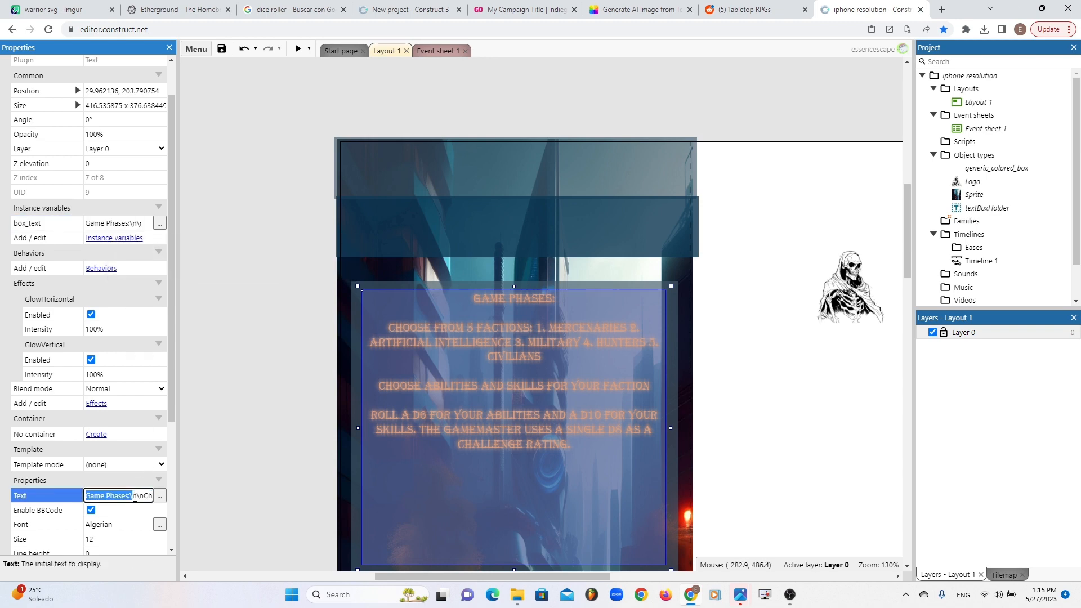
pyautogui.doubleClick(134, 496)
pyautogui.hotkey('ctrl', 'a')
pyautogui.press('BackSpace')
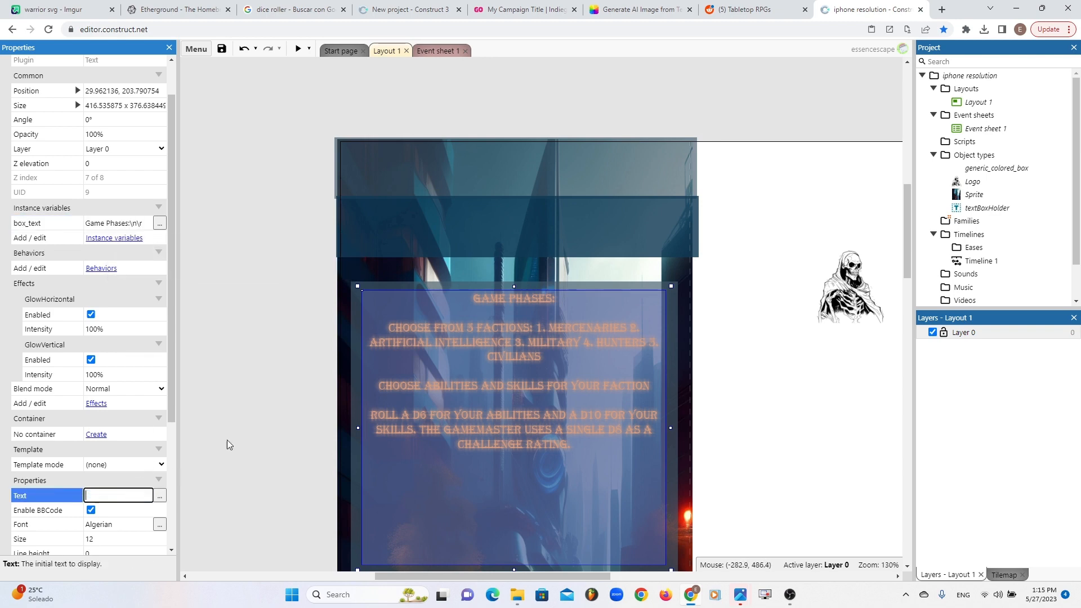
# - Preview the layout with the Game Phases description supplied by box_text, and close the preview
pyautogui.click(283, 391)
pyautogui.click(299, 50)
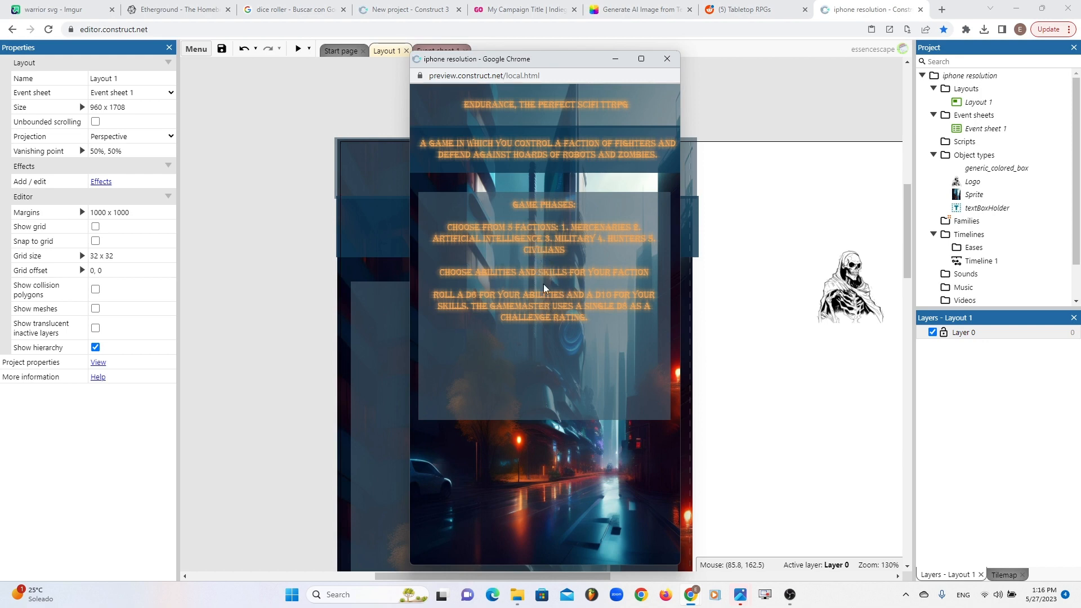
pyautogui.click(667, 59)
# - Select the Game Phases text box and read through the full contents of its box_text instance variable
pyautogui.click(524, 364)
pyautogui.scroll(-5, 79, 411)
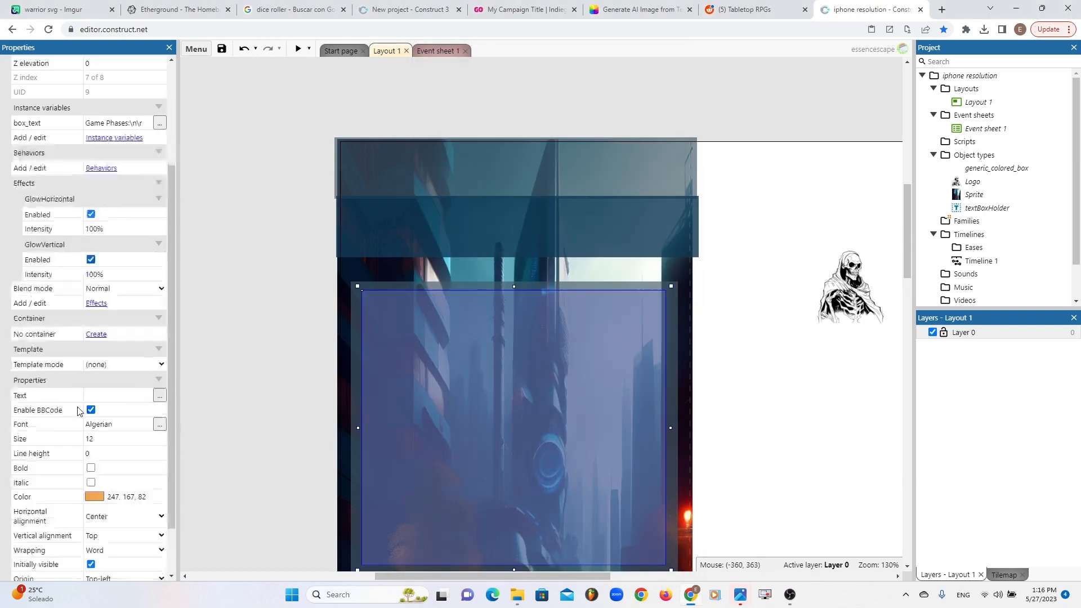
pyautogui.scroll(-1, 79, 412)
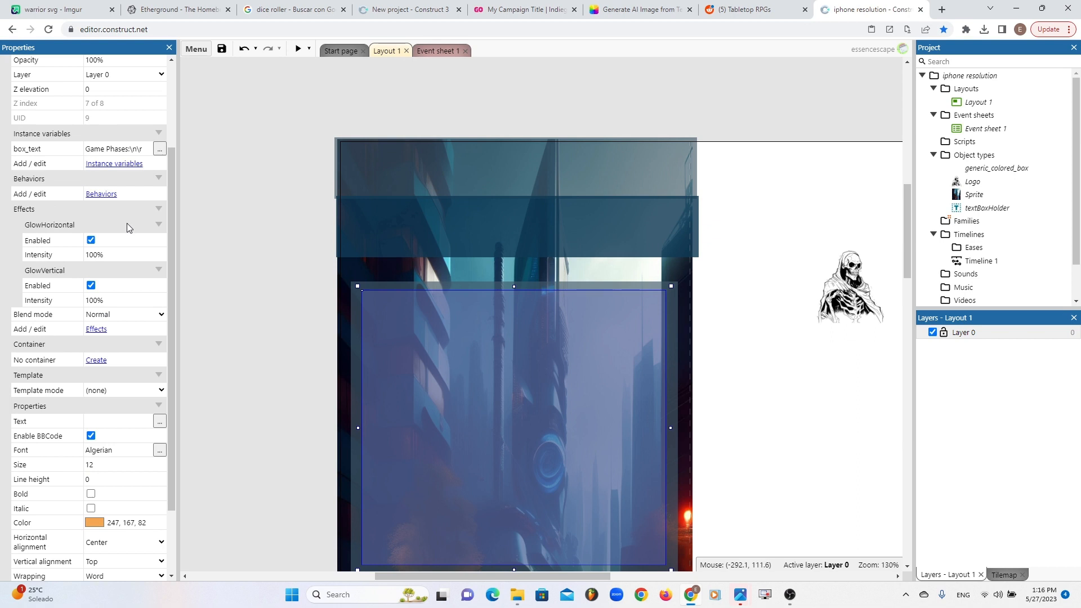
pyautogui.scroll(-1, 127, 223)
pyautogui.click(140, 129)
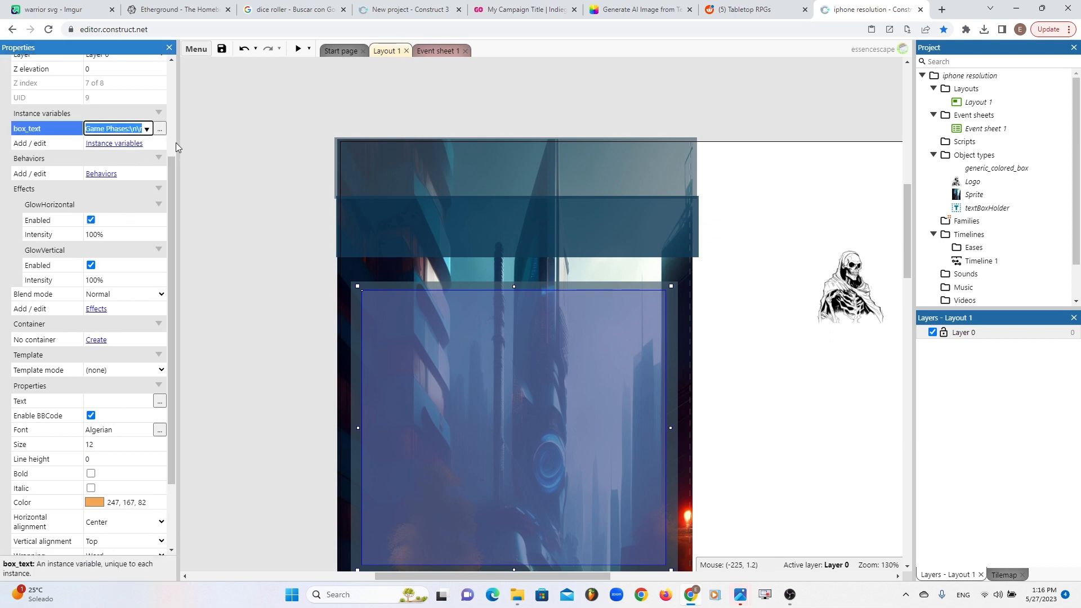
pyautogui.press('Left')
pyautogui.press('Right')
pyautogui.press('Right')
pyautogui.press('Right')
pyautogui.press('Right')
pyautogui.press('Right')
pyautogui.press('Right')
pyautogui.press('Right')
pyautogui.press('Right')
pyautogui.press('Right')
pyautogui.press('Right')
pyautogui.press('Right')
pyautogui.press('Right')
pyautogui.press('Right')
pyautogui.press('Right')
pyautogui.press('Right')
pyautogui.press('Right')
pyautogui.press('Right')
pyautogui.press('Right')
pyautogui.press('Right')
pyautogui.press('Right')
pyautogui.press('Right')
pyautogui.press('Right')
pyautogui.press('Right')
pyautogui.press('Right')
pyautogui.press('Right')
pyautogui.press('Right')
pyautogui.press('Right')
pyautogui.press('Right')
pyautogui.press('Right')
pyautogui.press('Right')
pyautogui.press('Right')
pyautogui.press('Right')
pyautogui.press('Right')
pyautogui.press('Right')
pyautogui.press('Right')
pyautogui.press('Right')
pyautogui.press('Right')
pyautogui.press('Right')
pyautogui.press('Right')
pyautogui.press('Right')
pyautogui.press('Right')
pyautogui.press('Right')
pyautogui.press('Right')
pyautogui.press('Right')
pyautogui.press('Right')
pyautogui.press('Right')
pyautogui.press('Right')
pyautogui.press('Right')
pyautogui.press('Right')
pyautogui.press('Right')
pyautogui.press('Right')
pyautogui.press('Right')
pyautogui.press('Right')
pyautogui.press('Right')
pyautogui.press('Right')
pyautogui.press('Right')
pyautogui.press('Right')
pyautogui.press('Right')
pyautogui.press('Right')
pyautogui.press('Right')
pyautogui.press('Right')
pyautogui.press('Right')
pyautogui.press('Right')
pyautogui.press('Right')
pyautogui.press('Right')
pyautogui.press('Right')
pyautogui.press('Right')
pyautogui.press('Right')
pyautogui.press('Right')
pyautogui.press('Right')
pyautogui.press('Right')
pyautogui.press('Right')
pyautogui.press('Right')
pyautogui.press('Right')
pyautogui.press('Right')
pyautogui.press('Right')
pyautogui.press('Right')
pyautogui.press('Right')
pyautogui.press('Right')
pyautogui.press('Right')
pyautogui.press('Right')
pyautogui.press('Right')
pyautogui.press('Right')
pyautogui.press('Right')
pyautogui.press('Right')
pyautogui.press('Right')
pyautogui.press('Right')
pyautogui.press('Right')
pyautogui.press('Right')
pyautogui.press('Right')
pyautogui.press('Right')
pyautogui.press('Right')
pyautogui.press('Right')
pyautogui.press('Right')
pyautogui.press('Right')
pyautogui.press('Right')
pyautogui.press('Right')
pyautogui.press('Right')
pyautogui.press('Right')
pyautogui.press('Right')
pyautogui.press('Right')
pyautogui.press('Right')
pyautogui.press('Right')
pyautogui.press('Right')
pyautogui.press('Right')
# - Check the text parameter of the start-of-layout Set text action for textBoxHolder in Event sheet 1, and close it unchanged
pyautogui.click(432, 49)
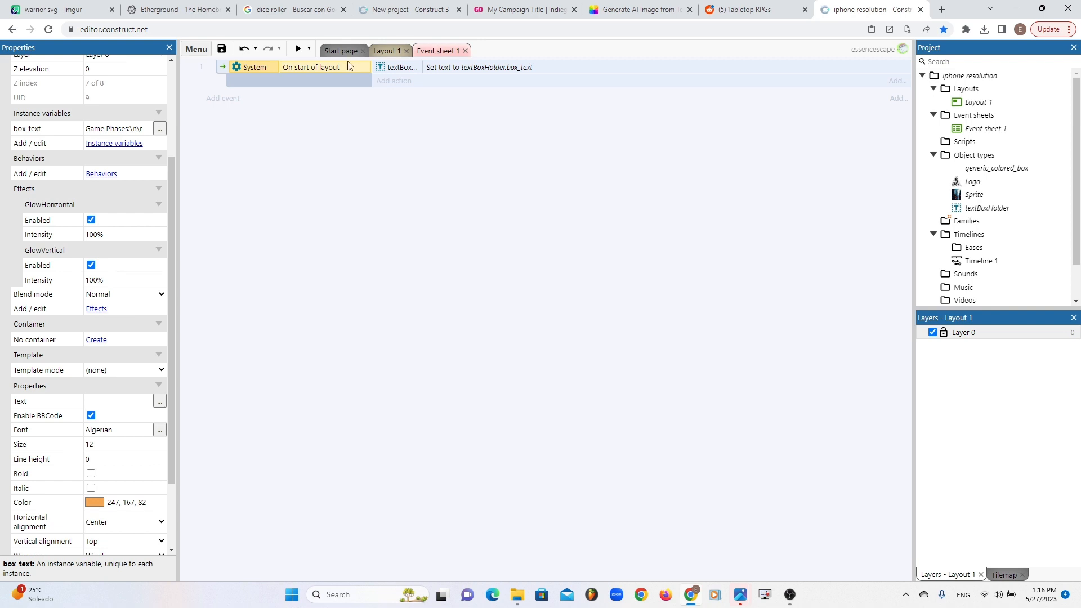
pyautogui.doubleClick(438, 70)
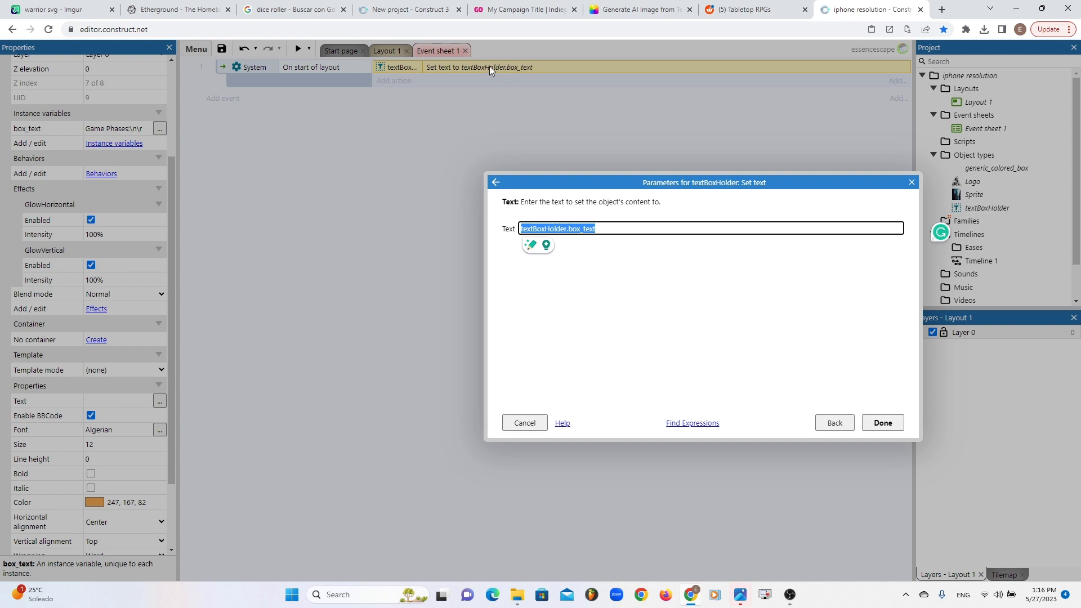
pyautogui.click(911, 182)
# - Return to Layout 1 and inspect the box_text variable of the game description and title text boxes
pyautogui.click(387, 51)
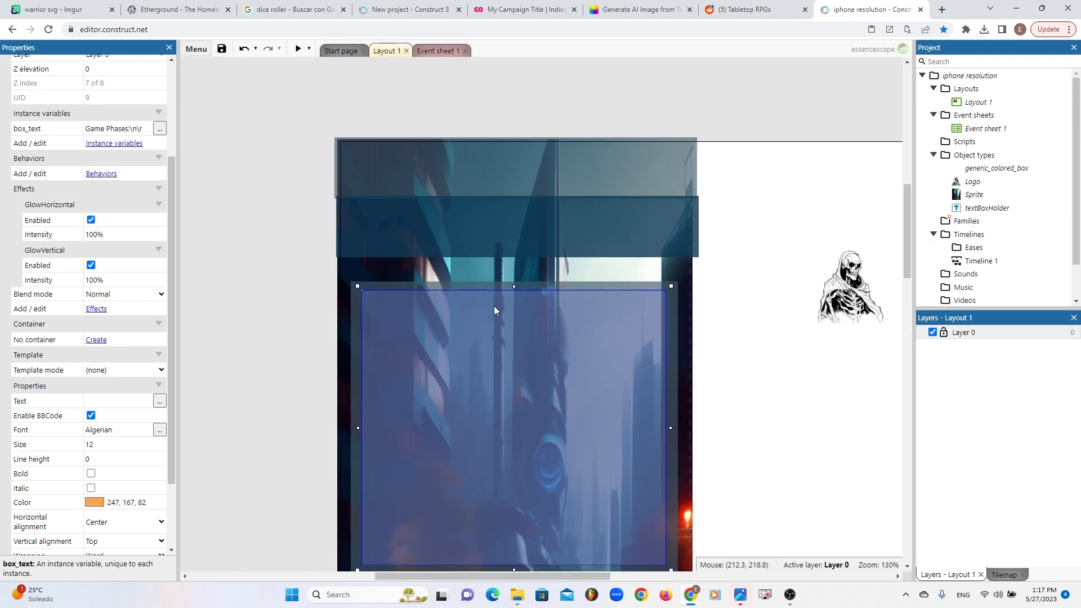
pyautogui.click(503, 226)
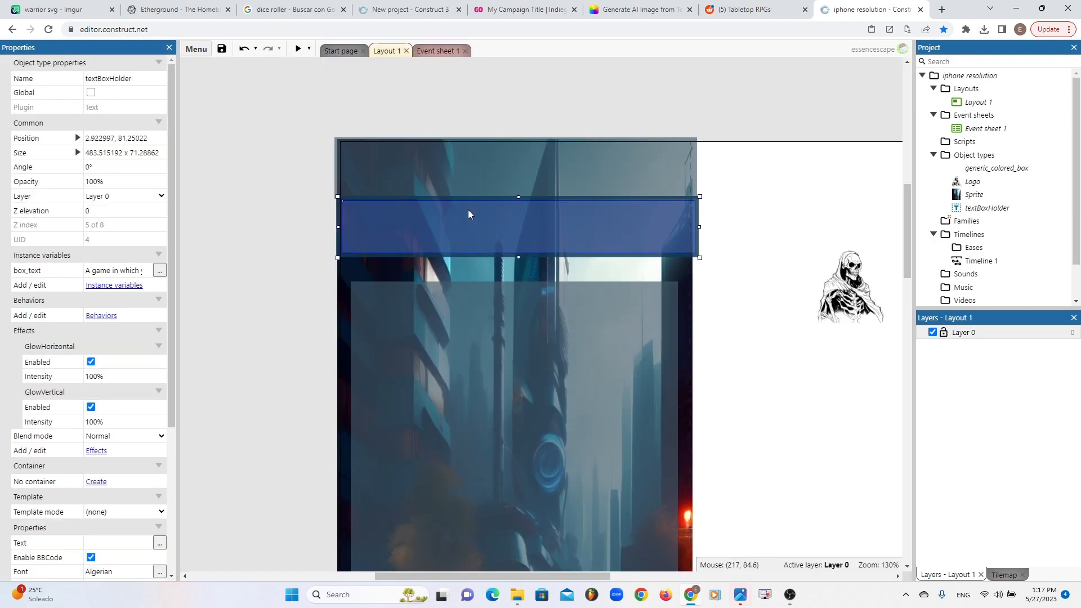
pyautogui.click(489, 184)
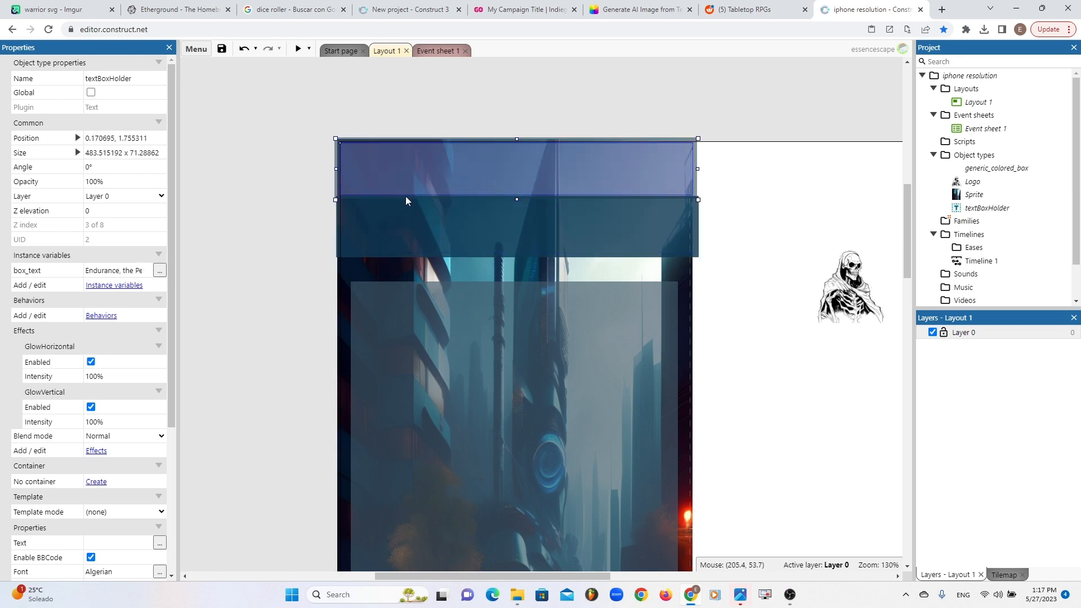